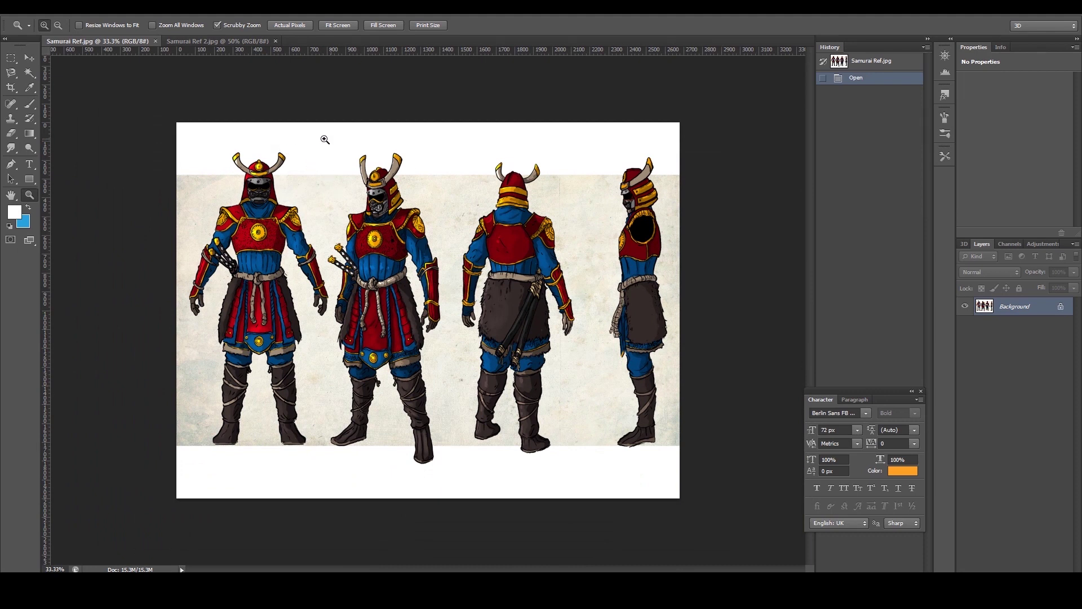
Examine the samurai's front, three-quarter, back and side drawings in Samurai Ref.jpg and compare them with Samurai Ref 2.jpg.
click(562, 144)
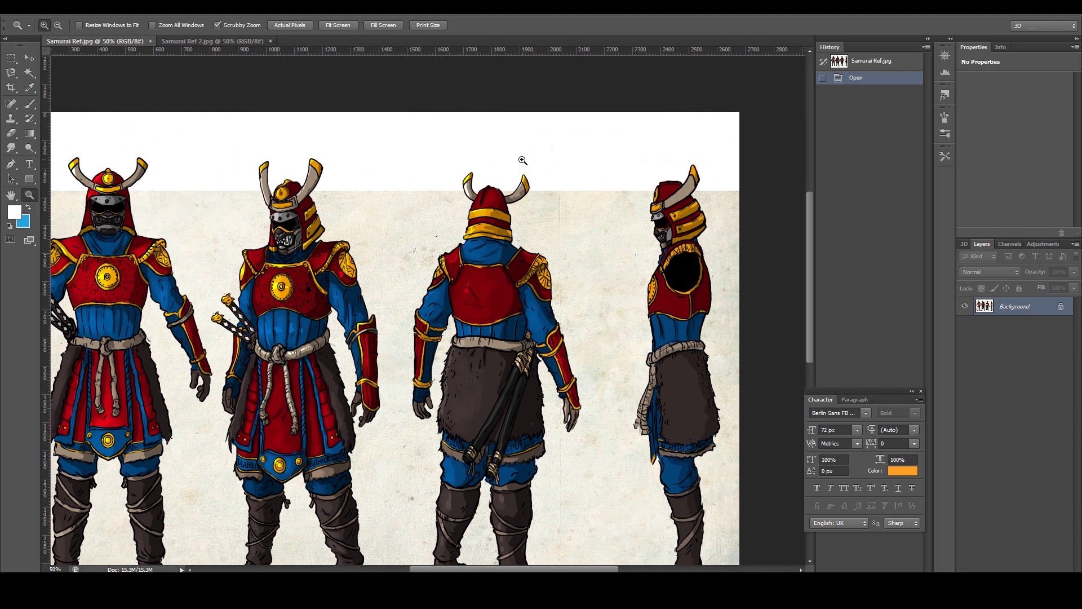
drag(416, 242, 471, 252)
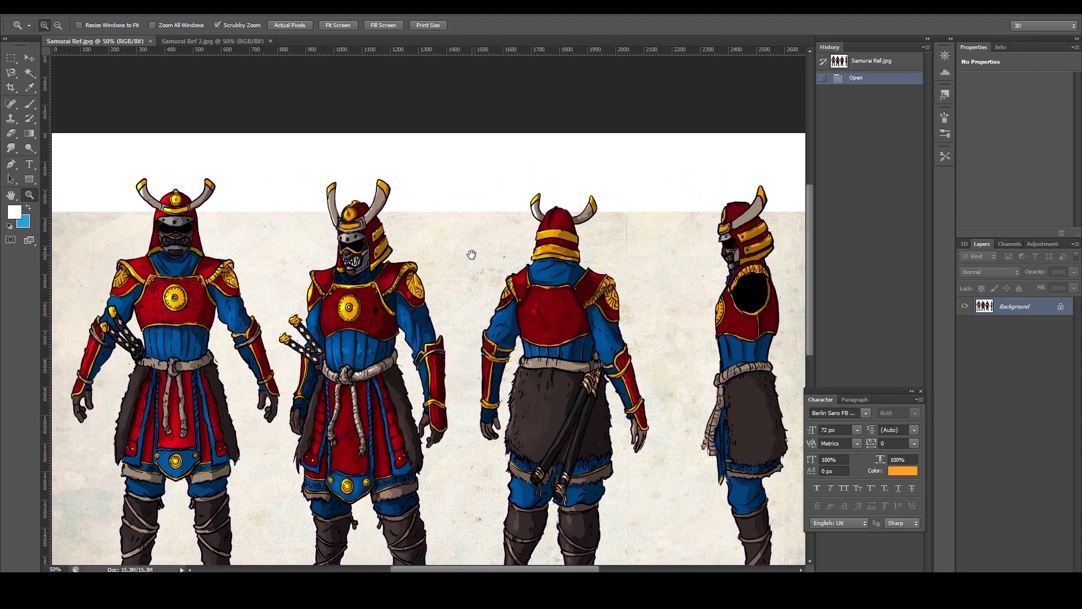
click(230, 41)
drag(370, 159, 328, 164)
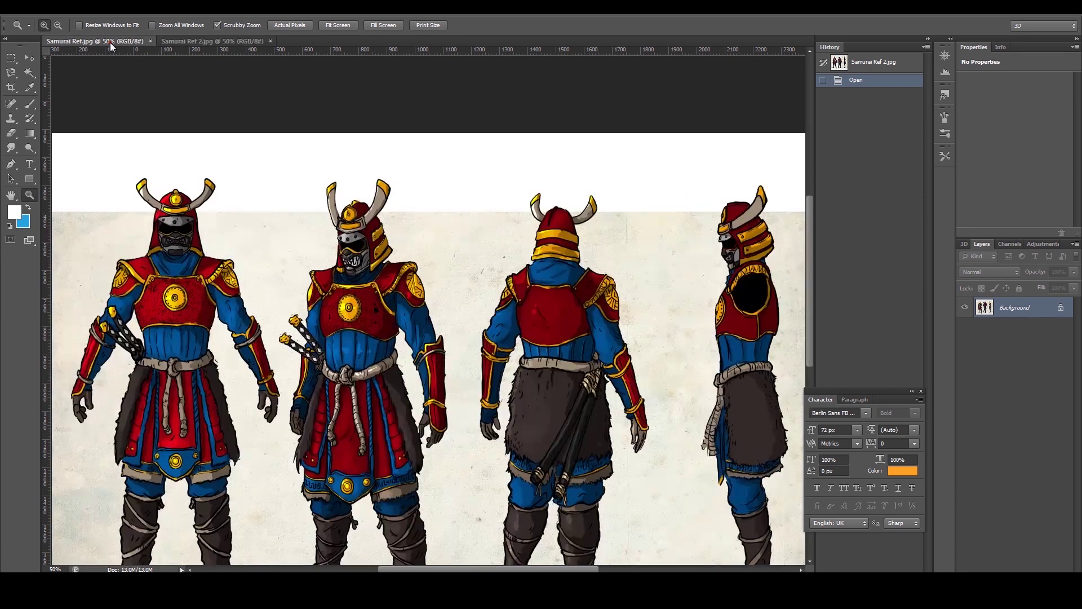
click(110, 42)
drag(310, 306, 362, 274)
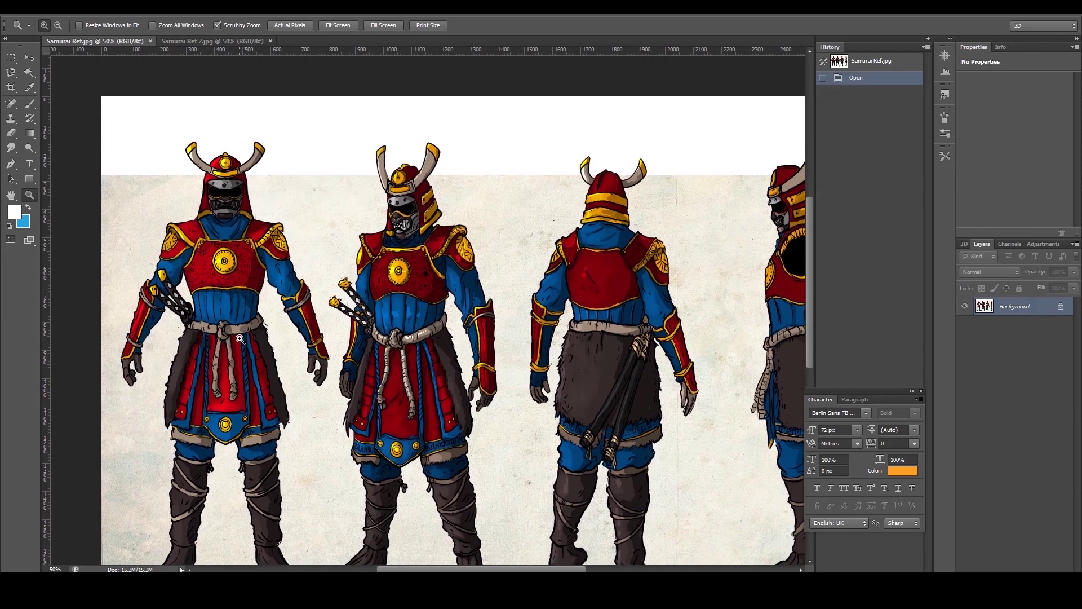
drag(366, 353, 255, 335)
drag(460, 335, 509, 352)
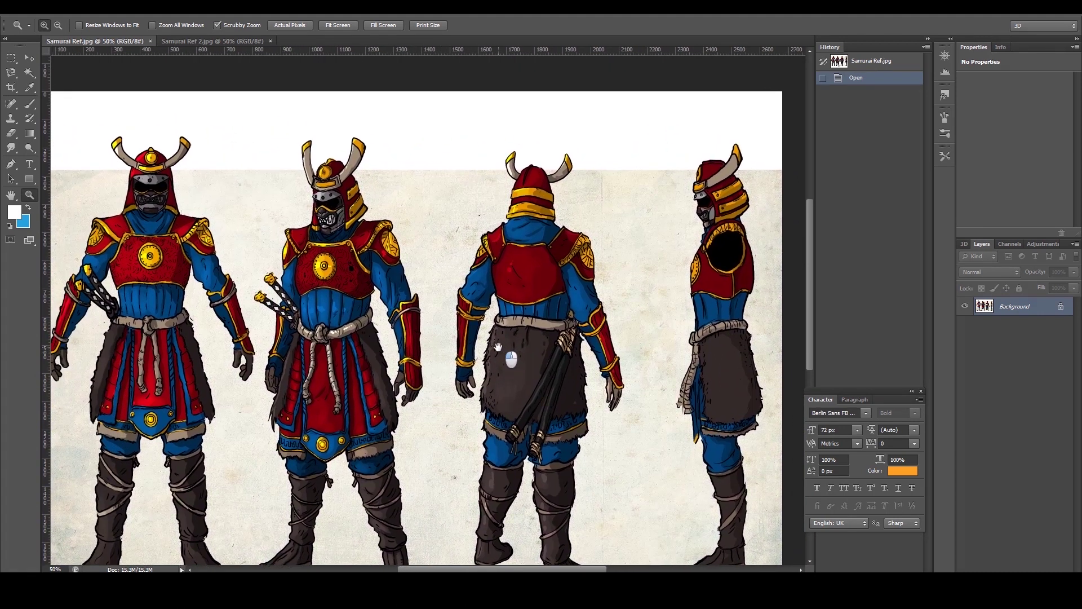
key(alt)
alt+click(453, 350)
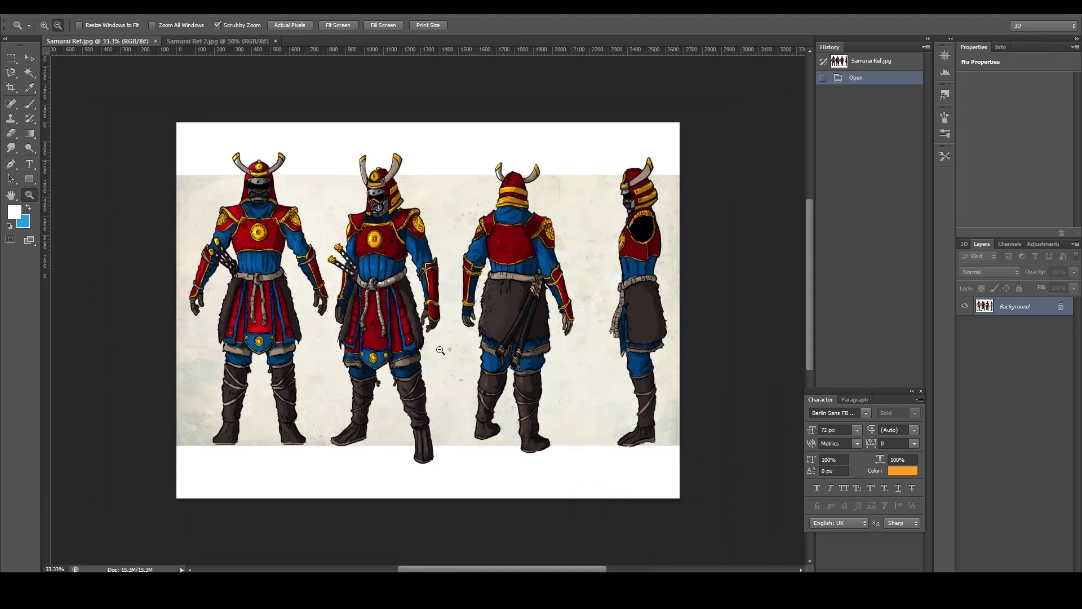
click(368, 290)
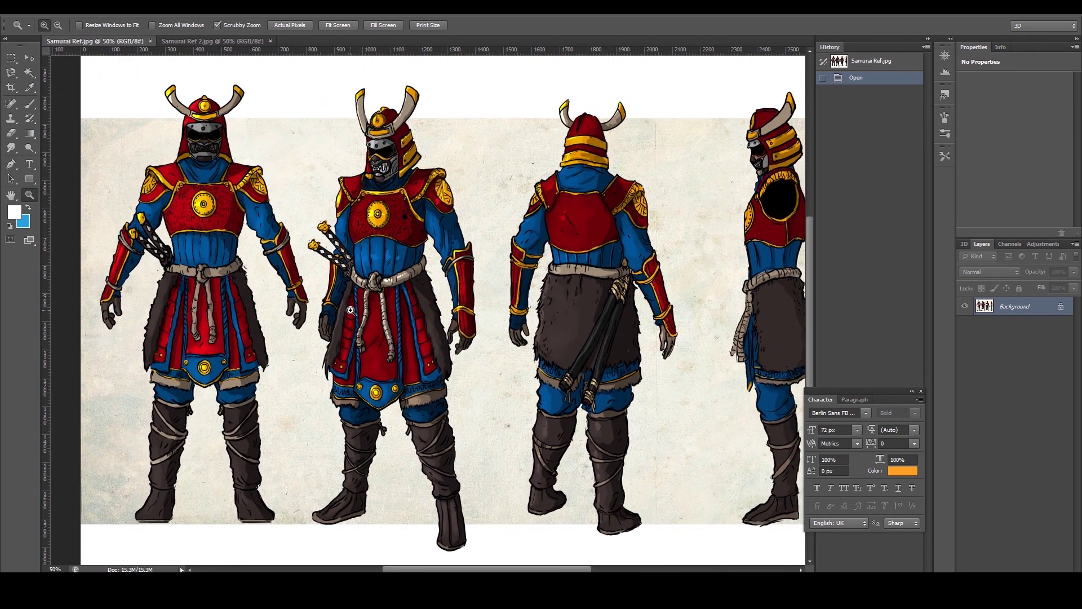
drag(347, 310, 348, 336)
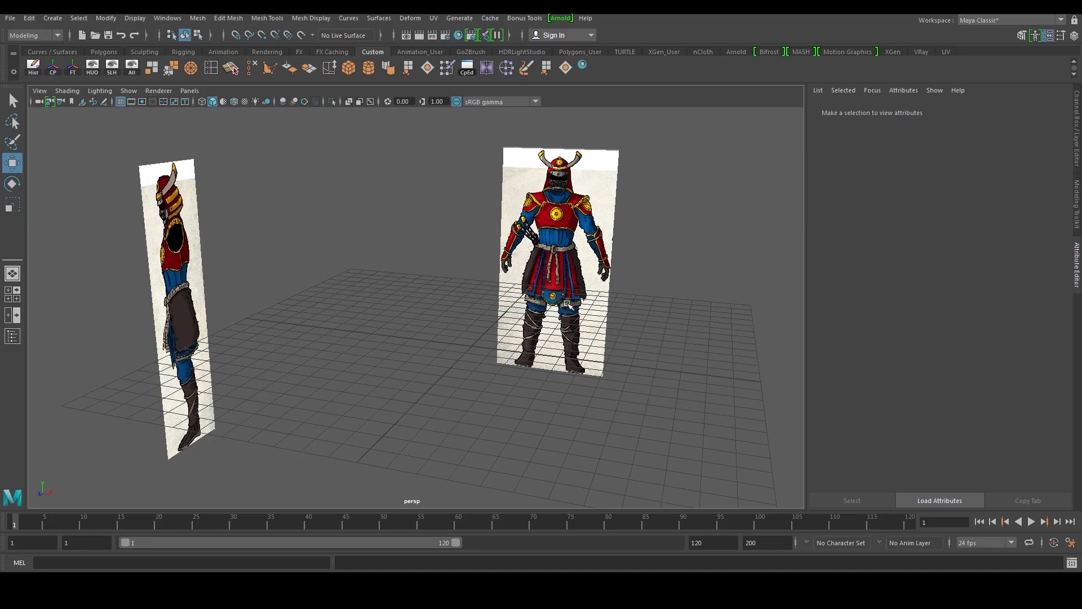
Switch to Maya and examine how the front and side samurai reference images are placed around the grid in perspective.
alt+drag(592, 299, 561, 315)
alt+middle_drag(570, 314, 510, 316)
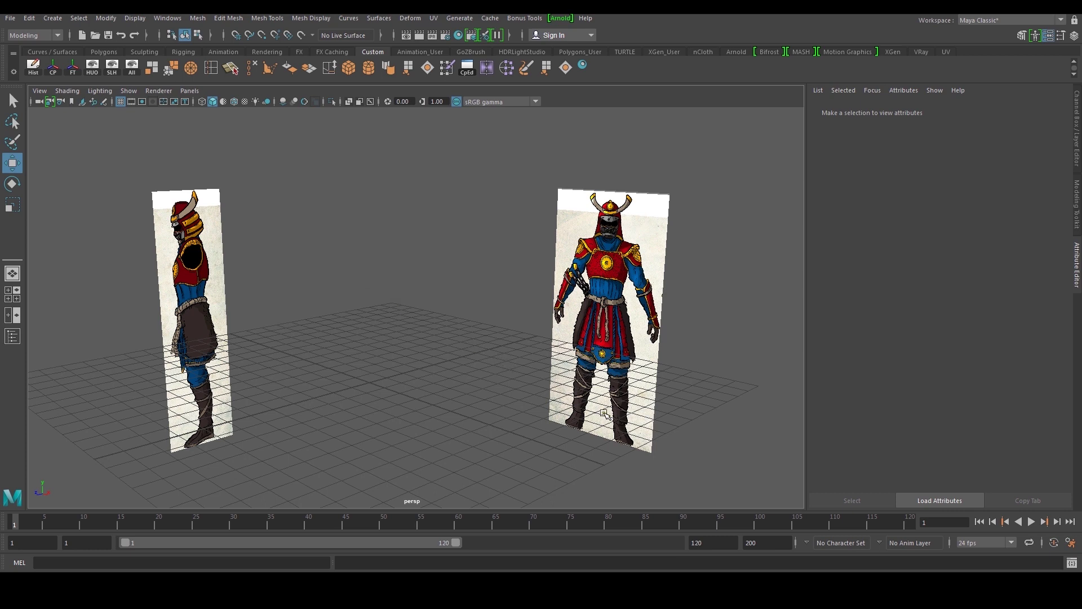
alt+drag(410, 375, 387, 321)
alt+middle_drag(391, 314, 374, 344)
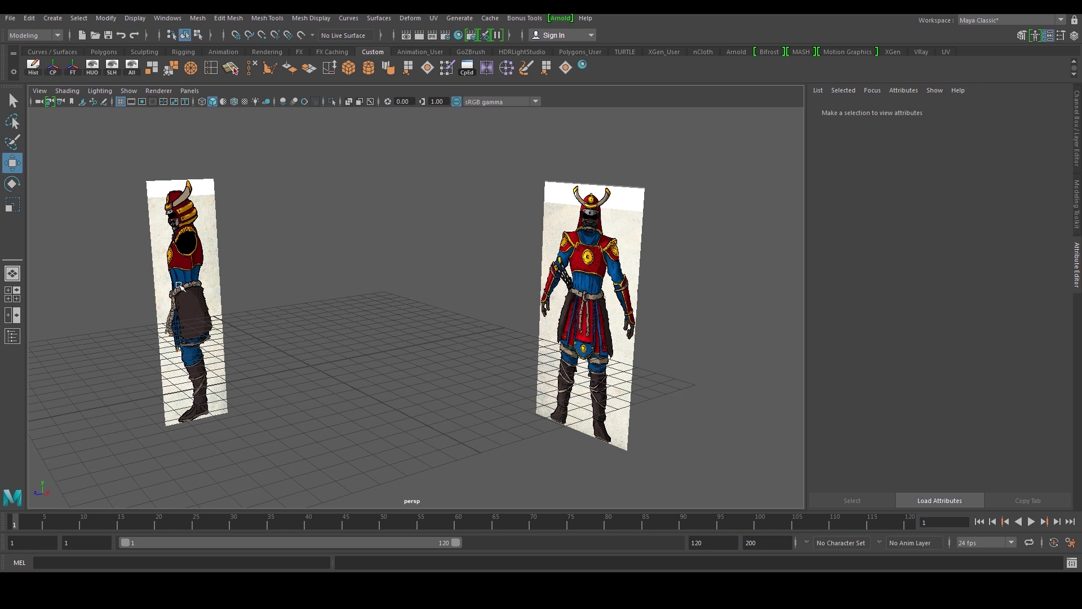
alt+drag(302, 280, 263, 283)
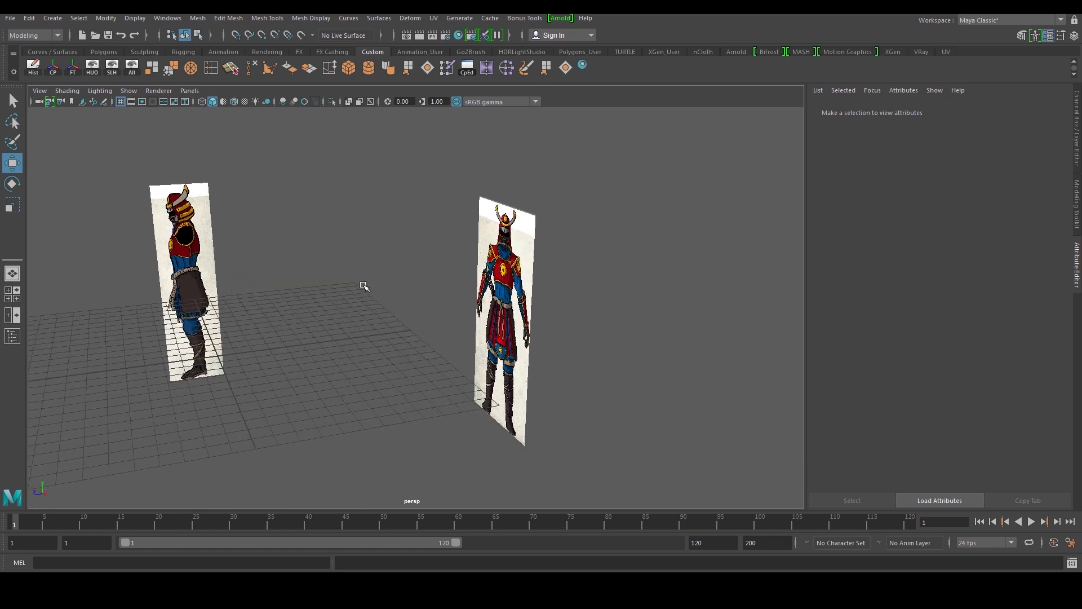
alt+drag(346, 293, 311, 314)
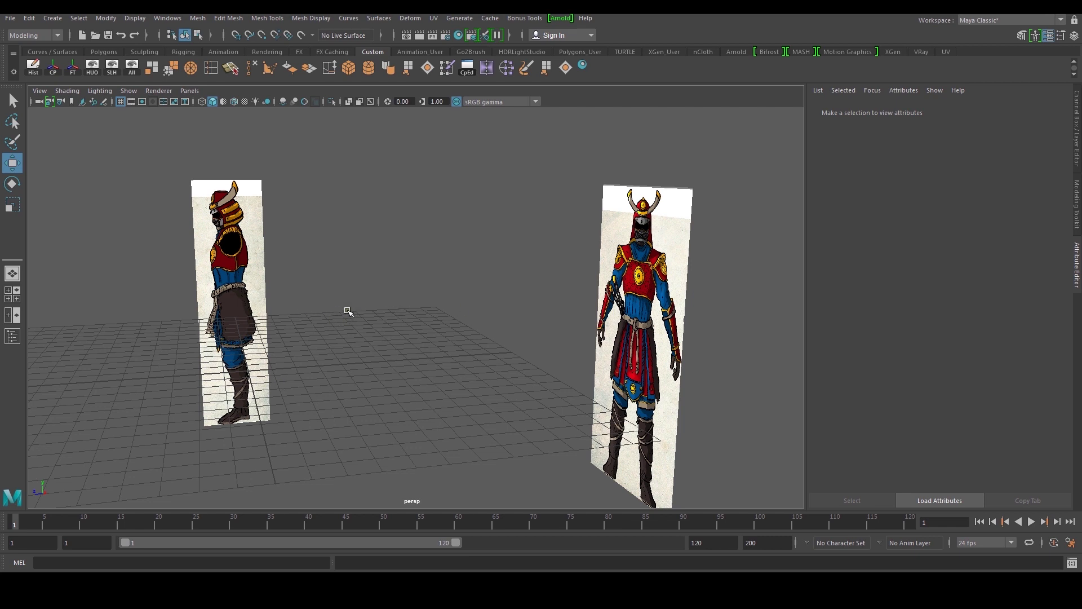
alt+drag(344, 311, 387, 299)
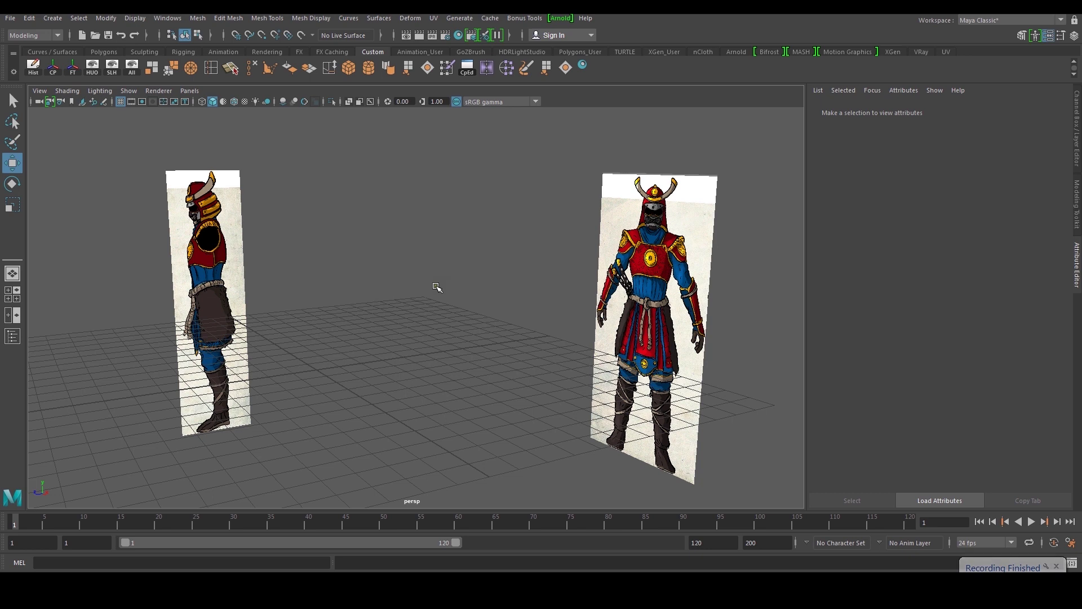
alt+drag(422, 285, 430, 285)
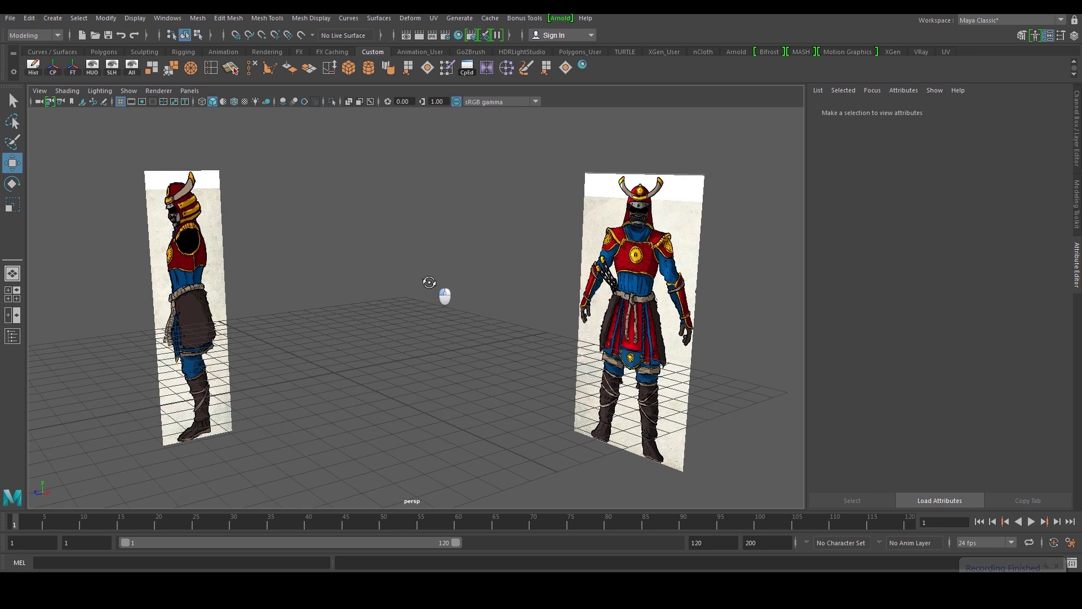
alt+middle_drag(411, 285, 407, 264)
mouse_move(407, 264)
alt+mouse_down()
mouse_move(403, 278)
mouse_move(411, 265)
alt+mouse_up()
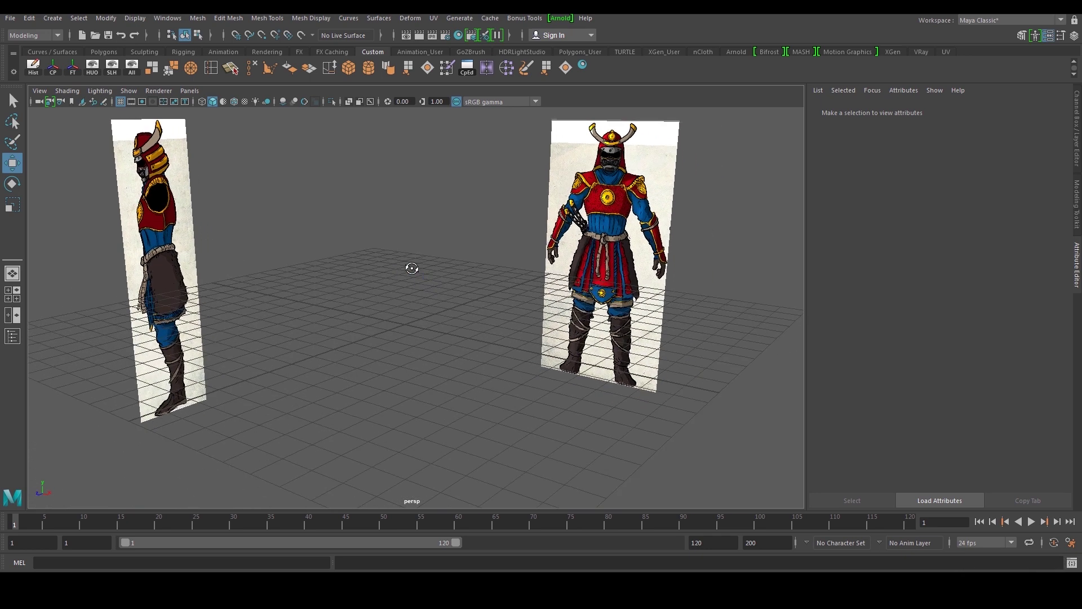
alt+middle_drag(411, 266, 418, 310)
alt+drag(414, 305, 435, 307)
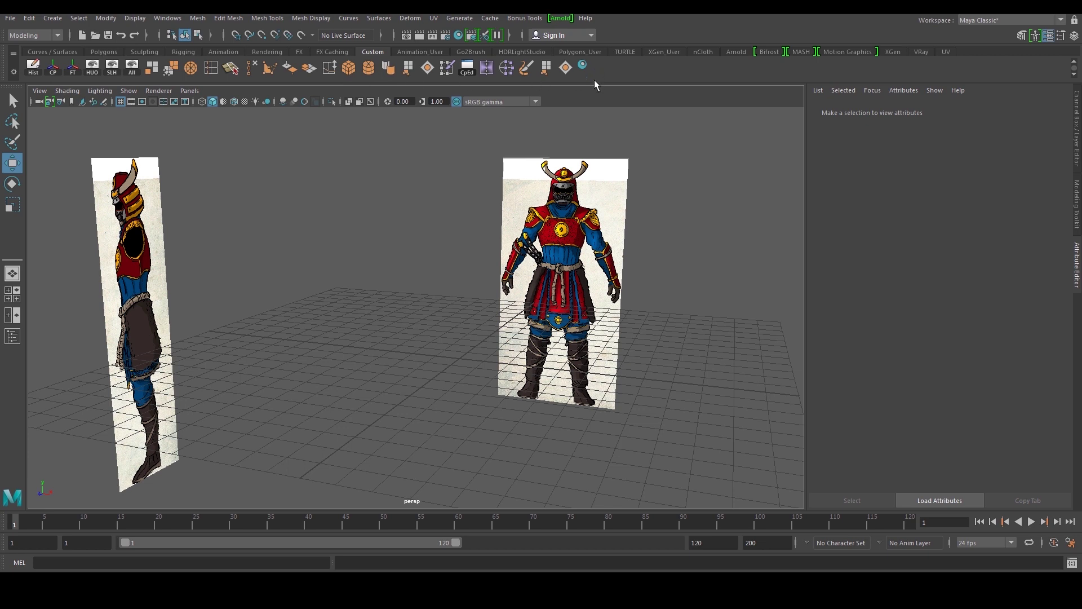
Create a polygon cube at the origin with 3 width, 3 height and 2 depth subdivisions.
alt+middle_drag(379, 251, 270, 236)
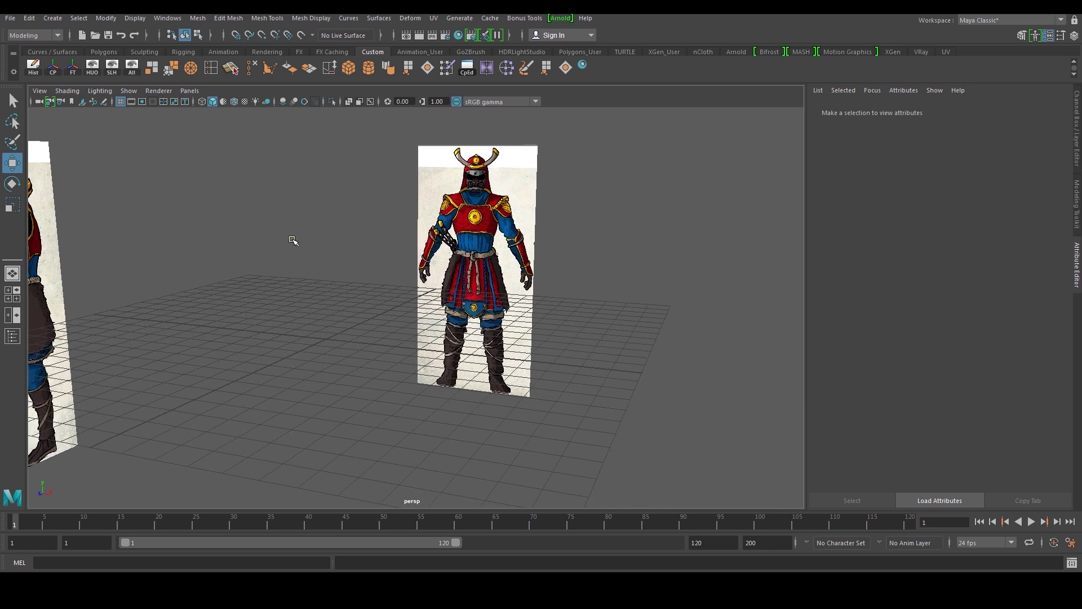
click(349, 67)
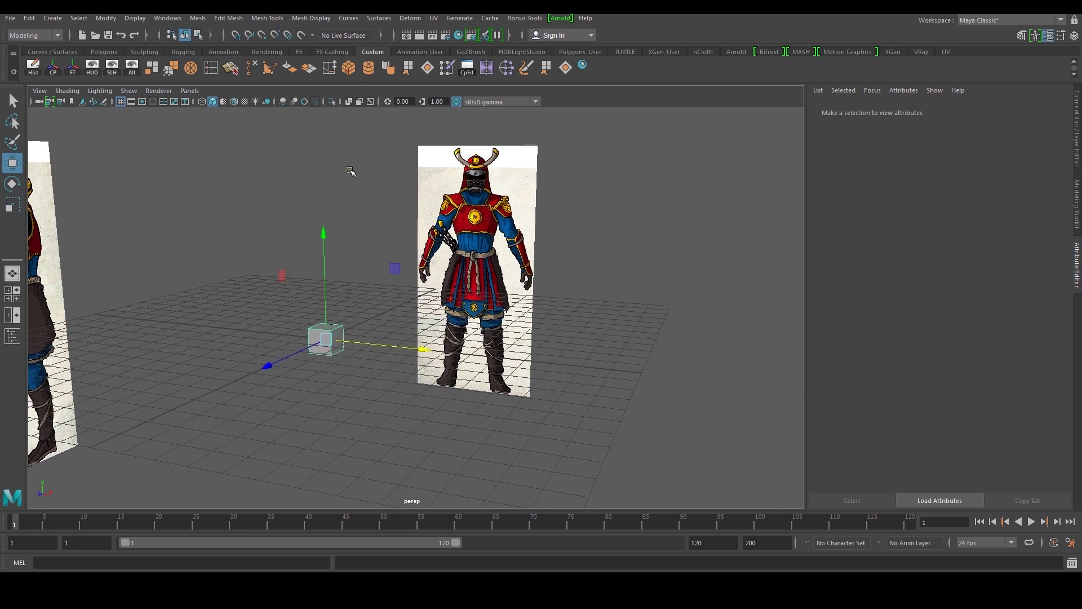
key(ctrl+a)
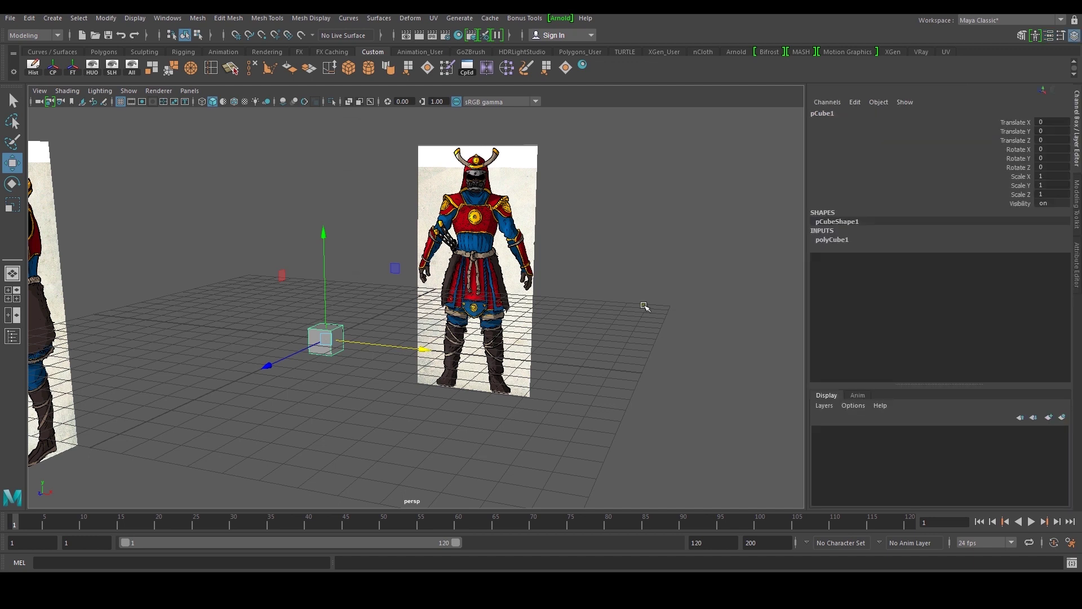
click(847, 242)
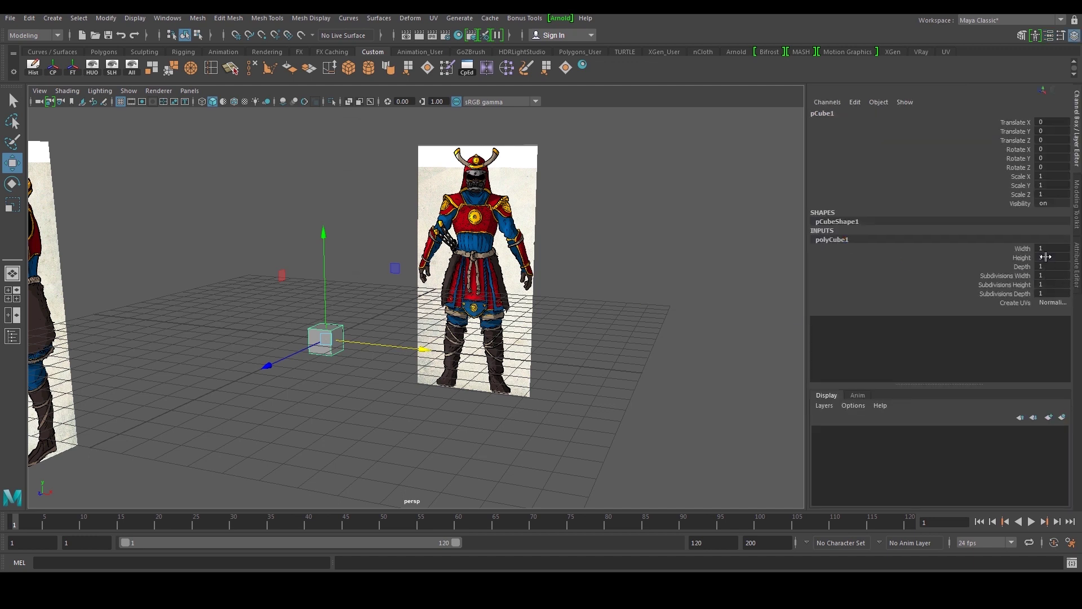
click(1051, 276)
text(3)
click(1049, 287)
text(3)
click(1053, 292)
text(2)
click(1052, 283)
Smooth the subdivided cube with one division to round off its corners.
alt+drag(307, 334, 273, 329)
scroll(273, 329, up, 2)
alt+middle_drag(292, 322, 389, 337)
scroll(389, 337, up, 2)
scroll(389, 337, up, 2)
alt+drag(257, 276, 319, 269)
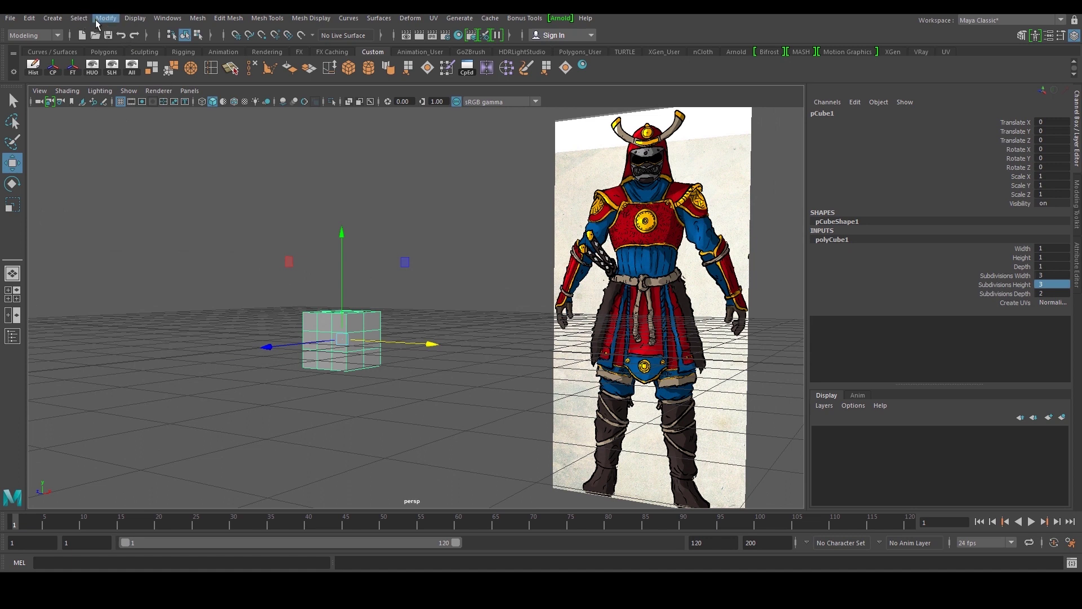
click(194, 19)
click(238, 123)
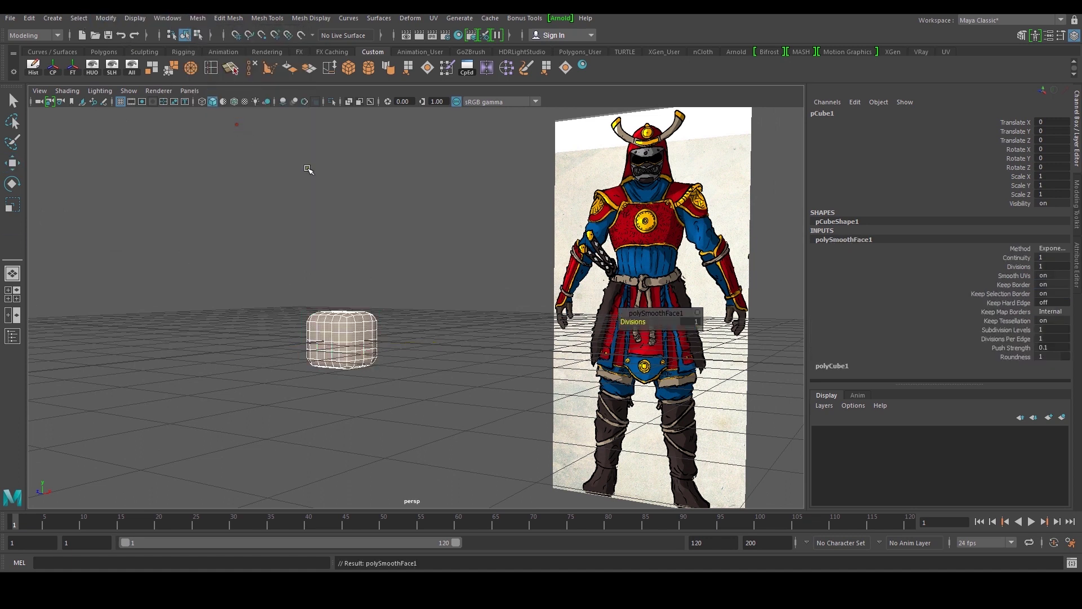
Examine the smoothed cube up close from several angles in the perspective view.
scroll(362, 253, up, 2)
alt+drag(363, 254, 418, 280)
alt+middle_drag(417, 280, 339, 235)
alt+right_drag(340, 236, 369, 307)
alt+drag(369, 308, 479, 283)
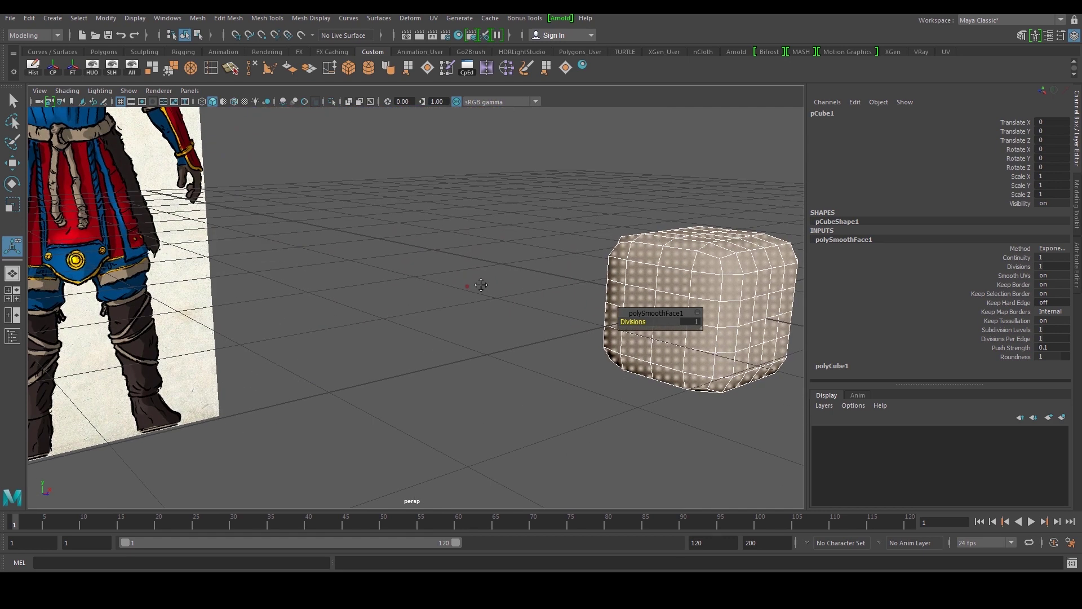
alt+middle_drag(478, 283, 242, 286)
alt+right_drag(242, 287, 280, 287)
alt+right_drag(358, 276, 339, 273)
alt+drag(338, 273, 303, 273)
In the front view, scale the cube uniformly to about 1.505 and raise it to the samurai's waist, Translate Y about 0.702.
key(space)
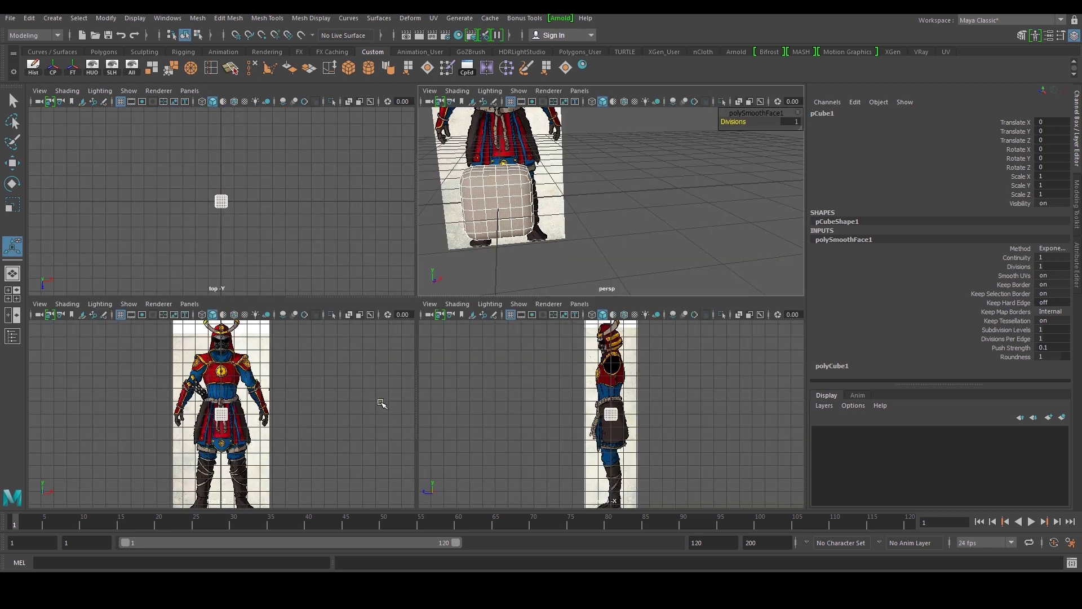
key(space)
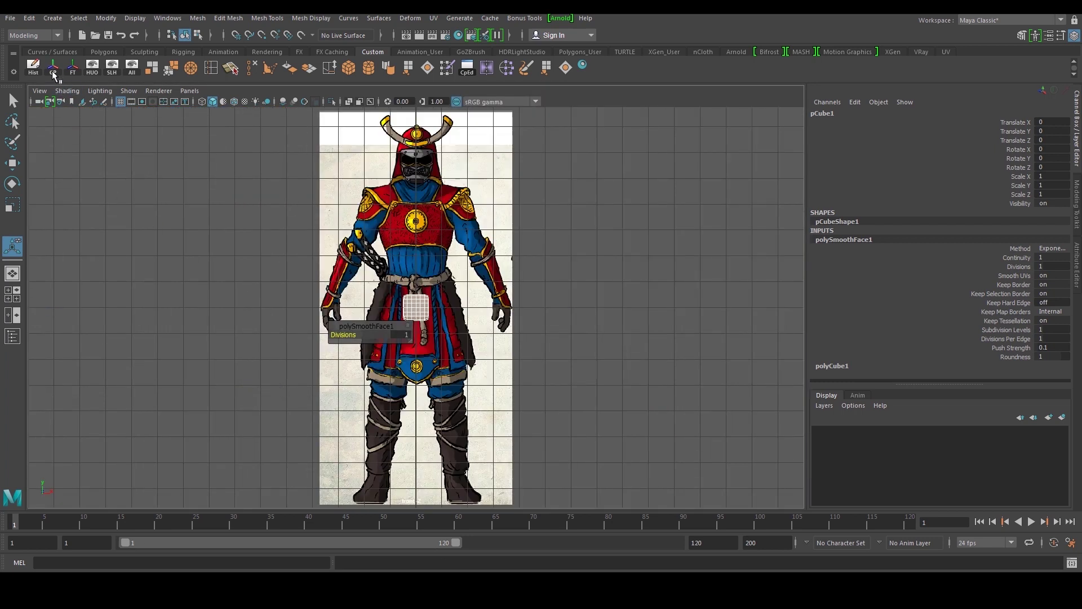
key(w)
scroll(422, 309, up, 5)
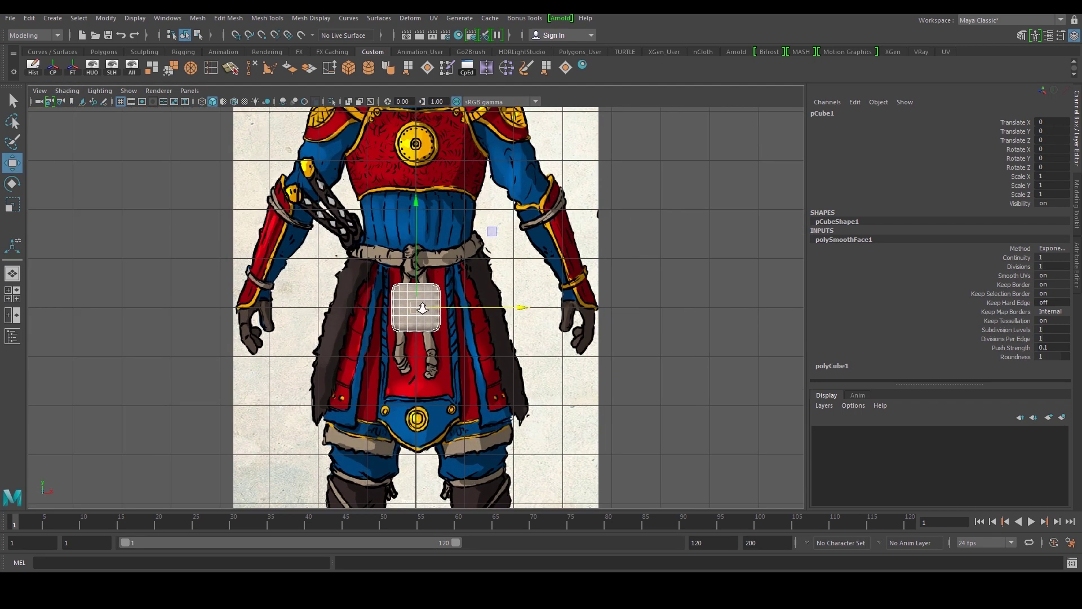
key(r)
drag(418, 307, 416, 239)
key(w)
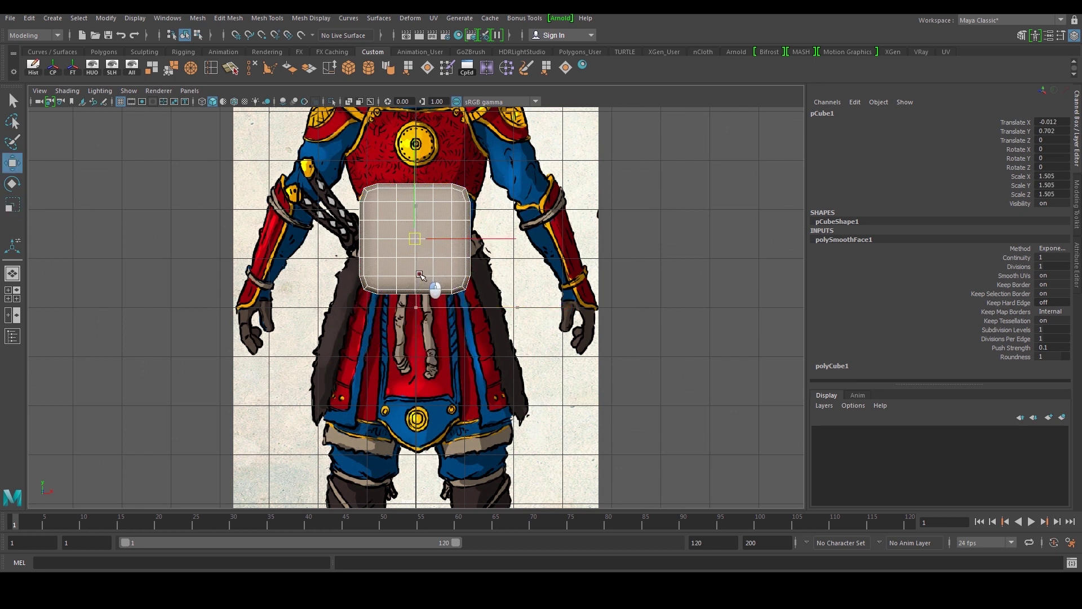
Turn on X-Ray shading in the front view and reselect the whole cube over the samurai's waist.
alt+middle_drag(420, 274, 412, 345)
scroll(410, 345, up, 1)
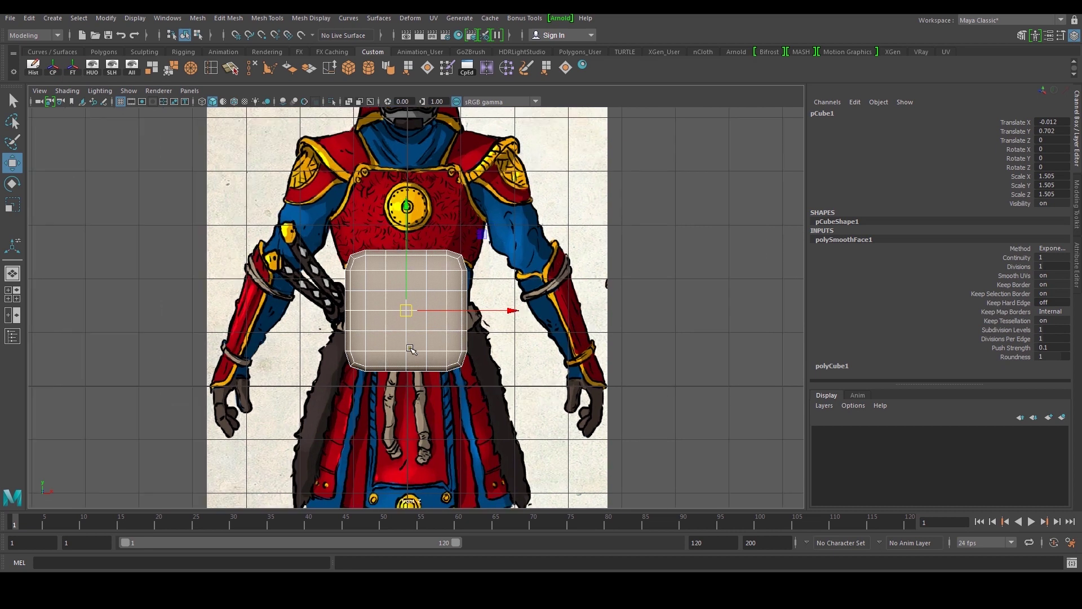
click(67, 91)
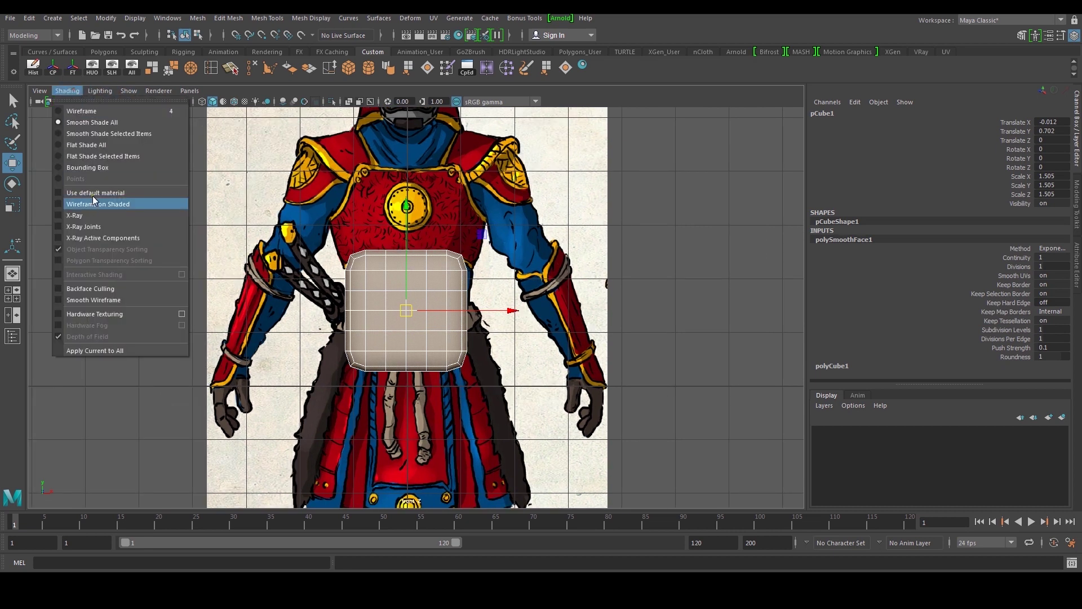
click(111, 215)
scroll(449, 320, up, 1)
scroll(449, 320, up, 2)
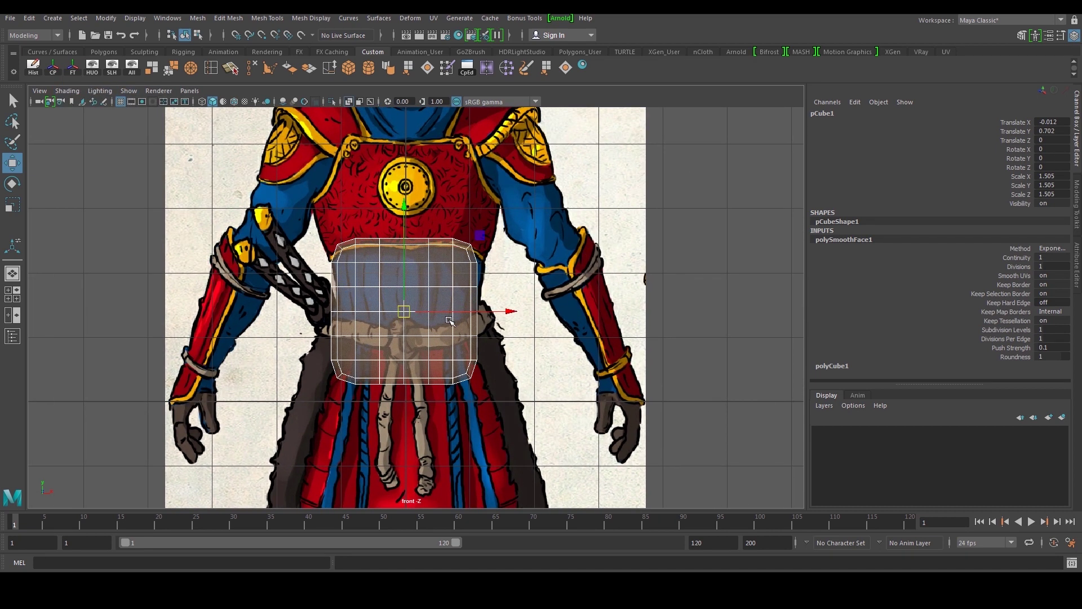
click(557, 321)
shift+click(447, 328)
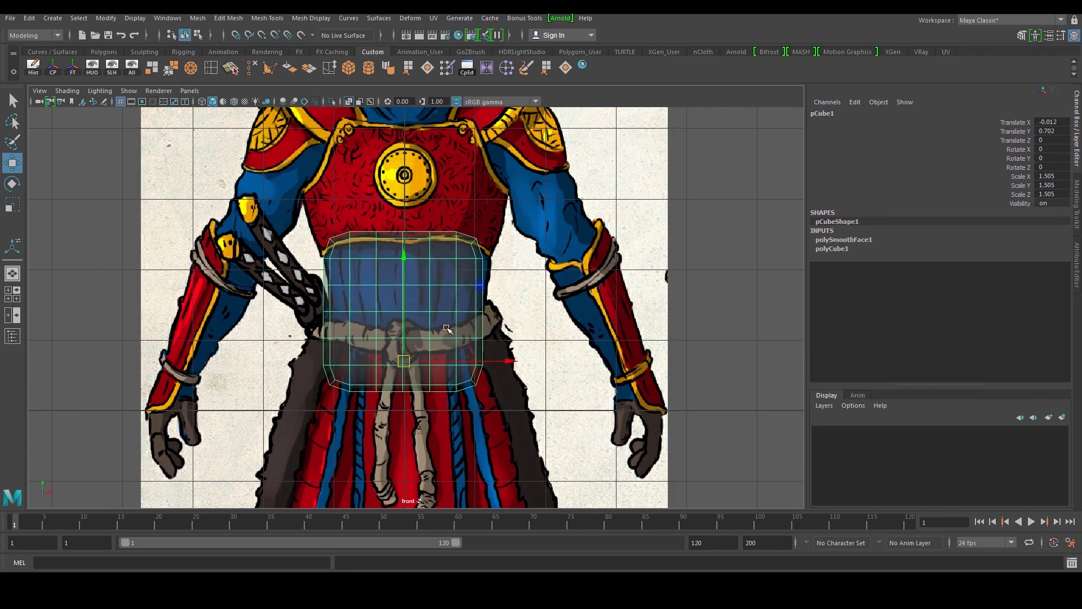
alt+middle_drag(475, 330, 452, 393)
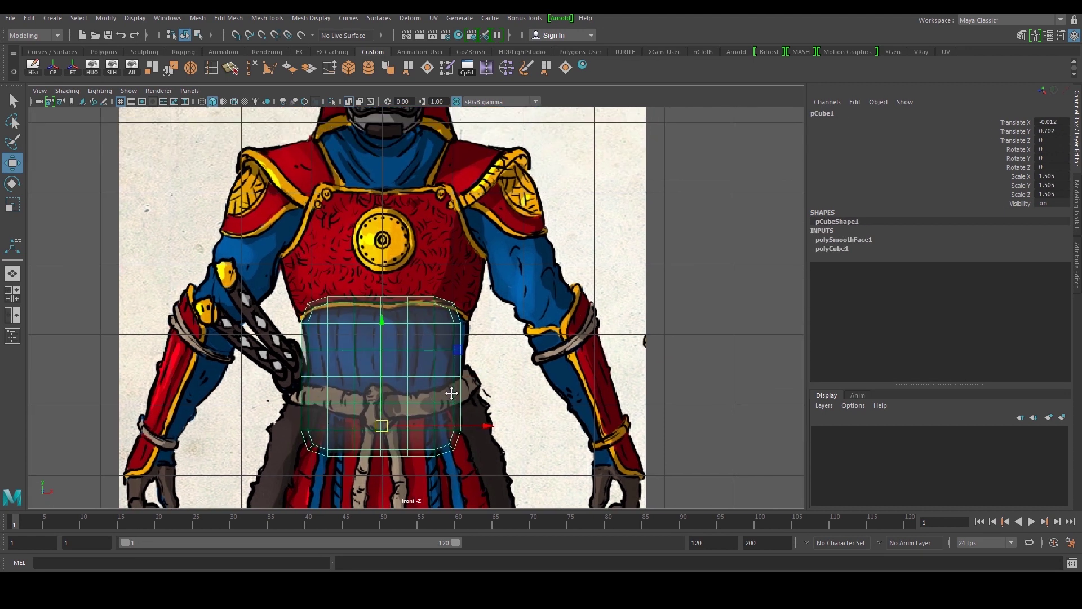
In the side view, turn on X-Ray shading, narrow the cube in depth and shift it to fit the samurai's waist.
key(space)
key(space)
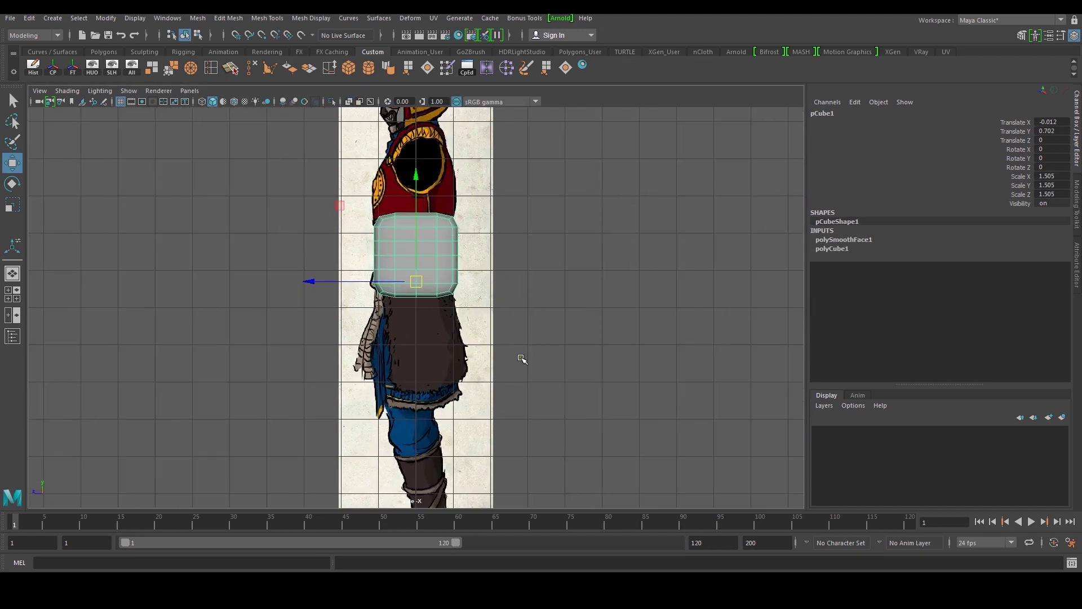
click(77, 92)
click(92, 212)
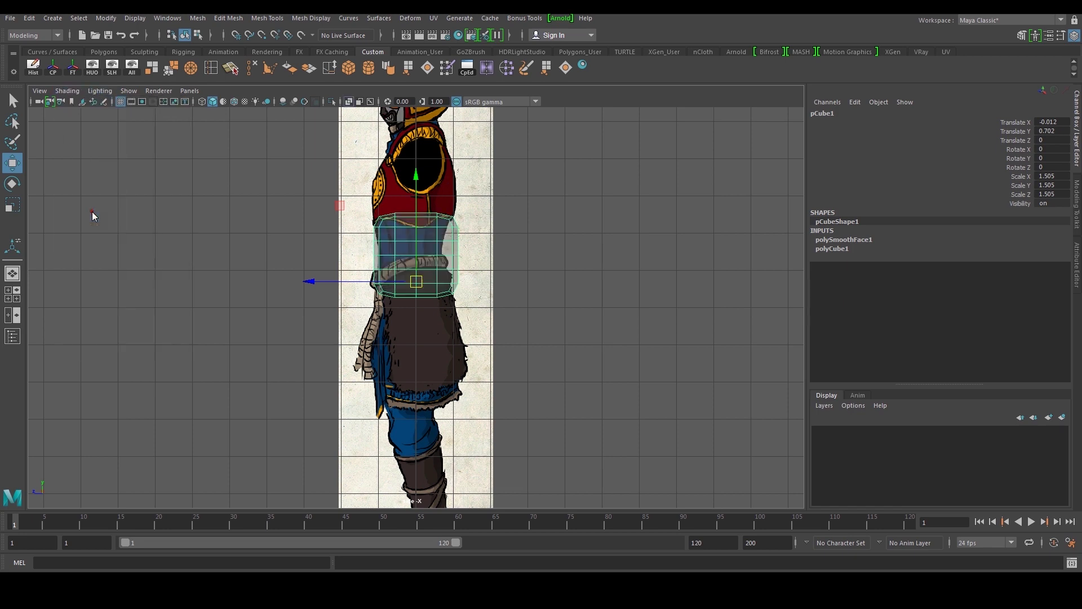
scroll(393, 273, up, 3)
key(r)
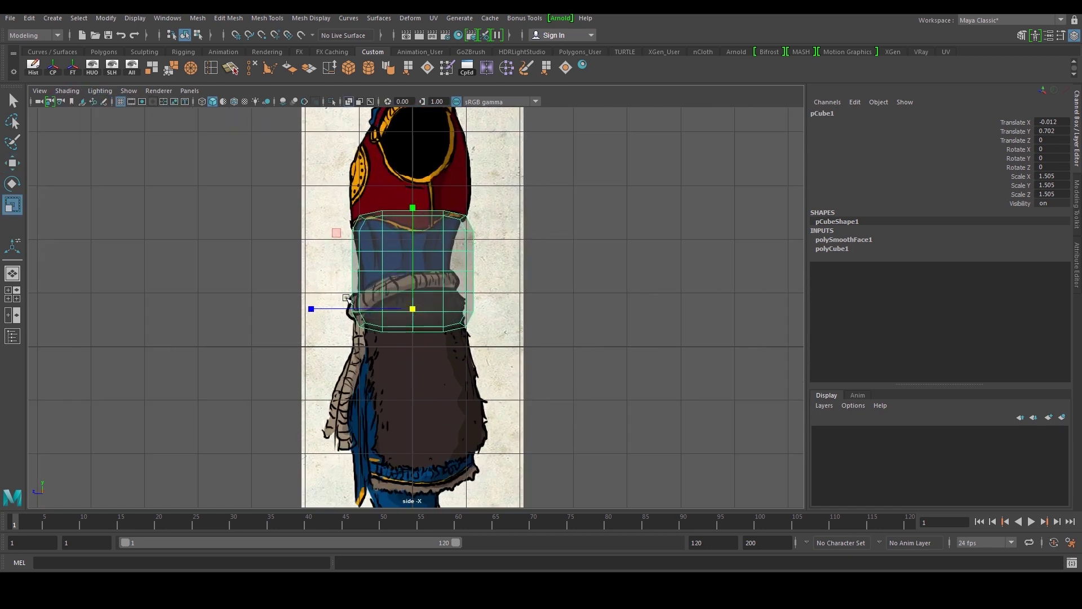
drag(313, 308, 327, 310)
key(w)
drag(411, 306, 406, 308)
Move the back vertices of the cube in the side view to follow the curve of the samurai's lower back.
right_drag(437, 271, 382, 262)
scroll(387, 314, up, 2)
alt+middle_drag(413, 299, 409, 368)
scroll(410, 367, up, 1)
drag(432, 345, 441, 319)
alt+middle_drag(464, 225, 448, 276)
scroll(448, 277, up, 1)
drag(474, 314, 469, 279)
Rotate the top vertex rows so they slope up toward the back like the chest armour's lower edge, and shift them forward slightly.
drag(270, 263, 513, 314)
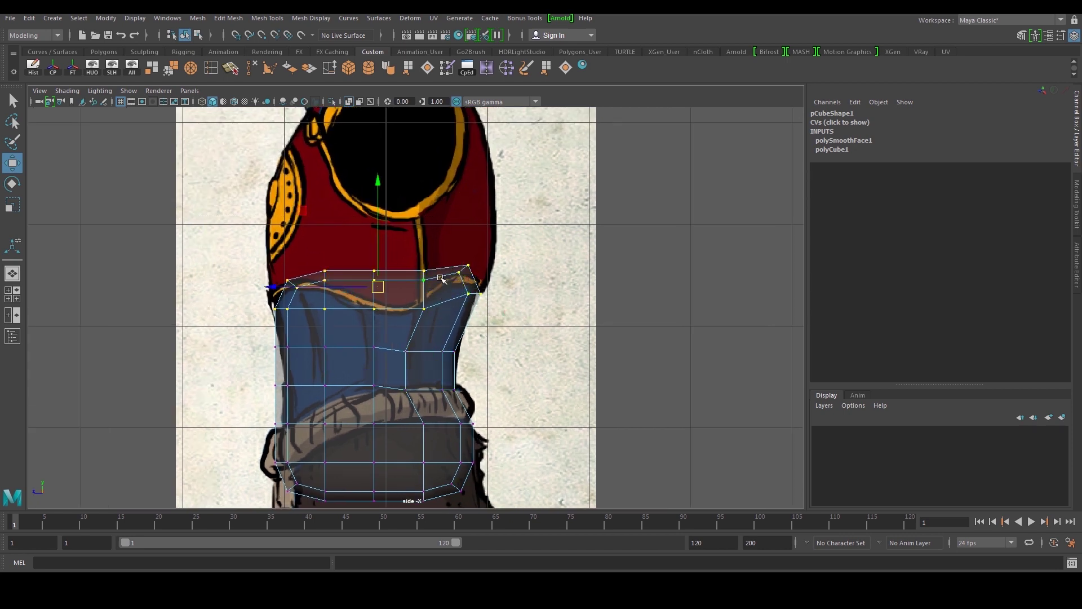
key(r)
key(e)
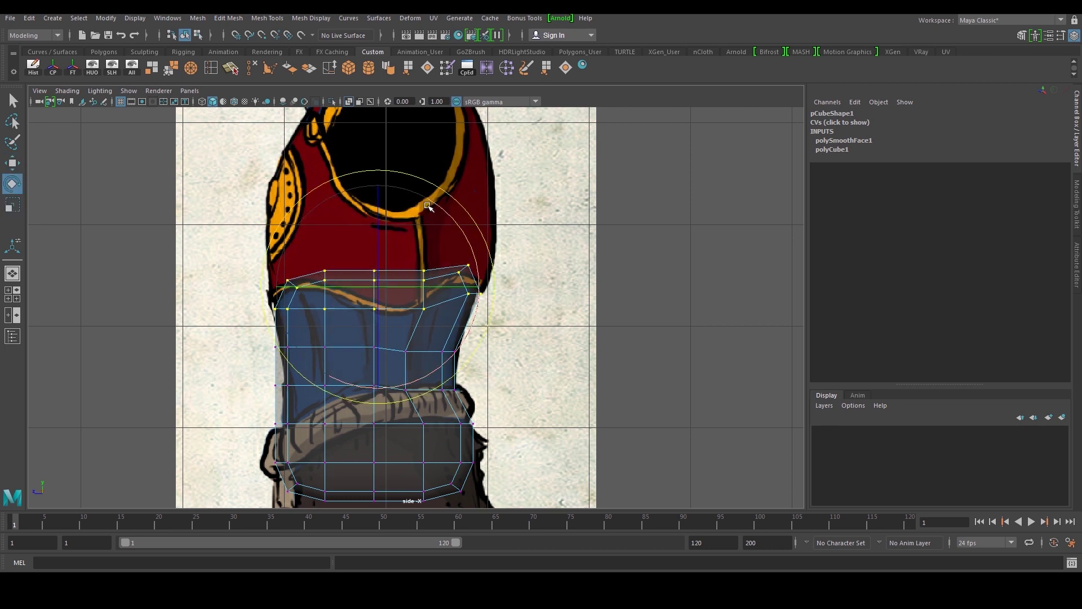
mouse_move(466, 243)
mouse_down()
mouse_move(478, 244)
mouse_move(377, 260)
mouse_move(430, 263)
mouse_up()
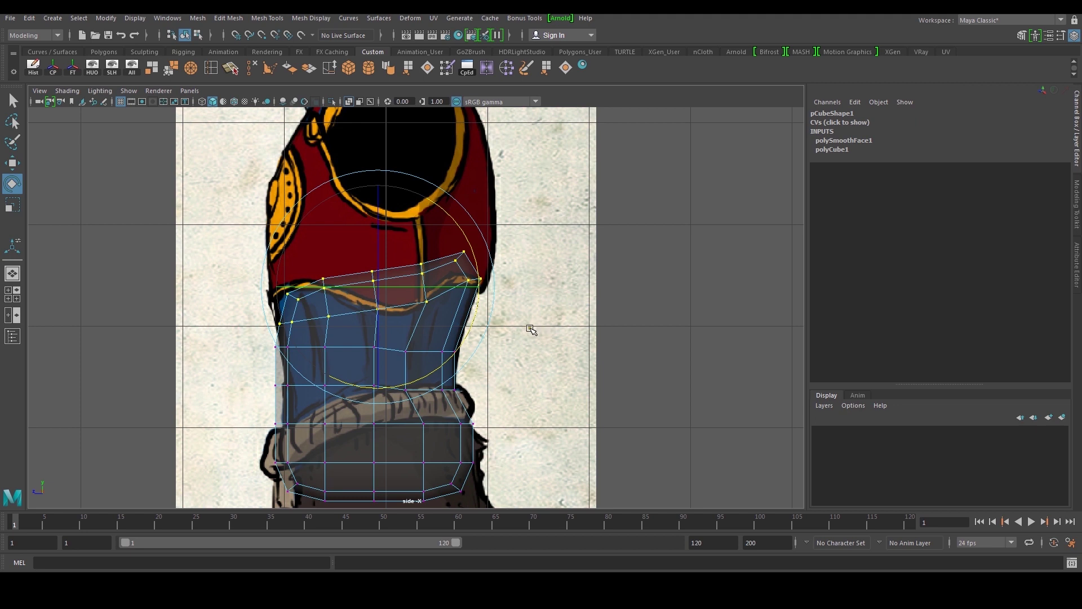
key(w)
drag(386, 289, 380, 288)
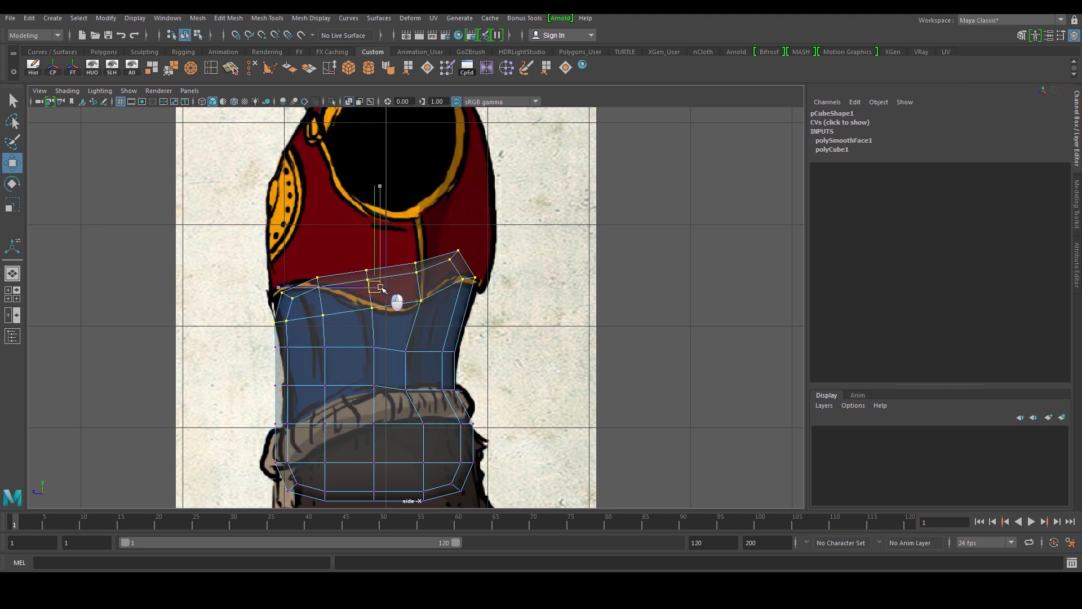
scroll(308, 343, up, 1)
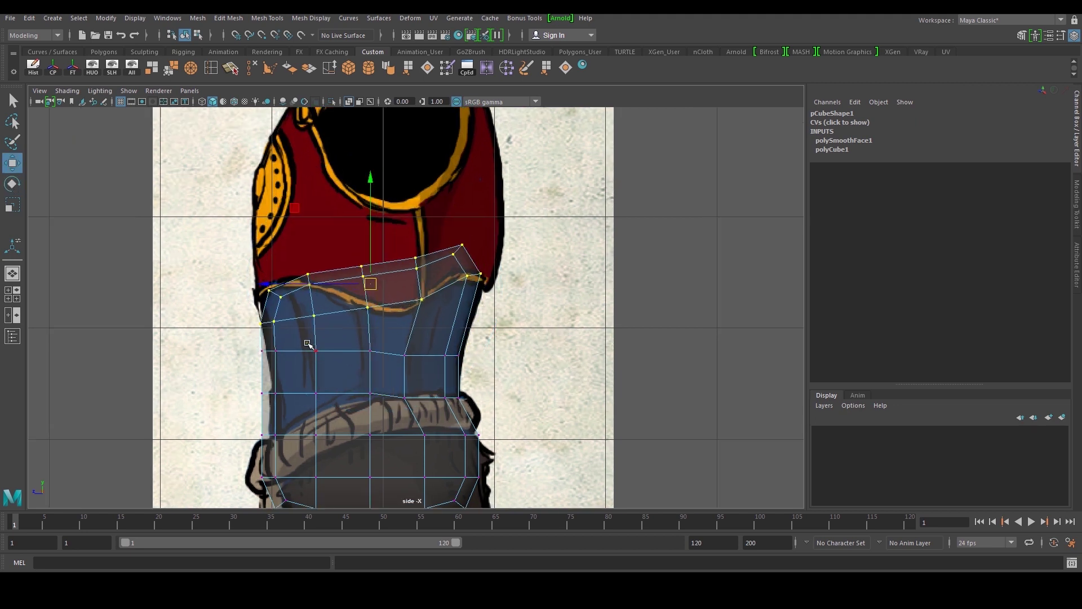
Select only the flat faces on top of the cube in the perspective view and delete them.
right_drag(302, 290, 314, 304)
key(space)
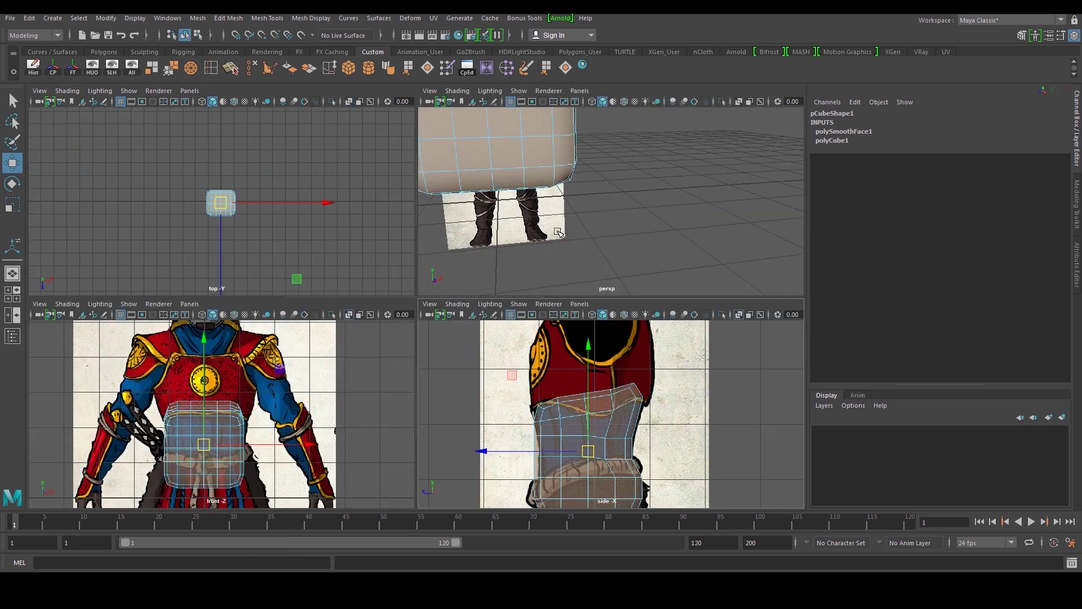
key(space)
alt+middle_drag(486, 221, 597, 344)
alt+right_drag(597, 344, 495, 314)
alt+drag(495, 314, 425, 288)
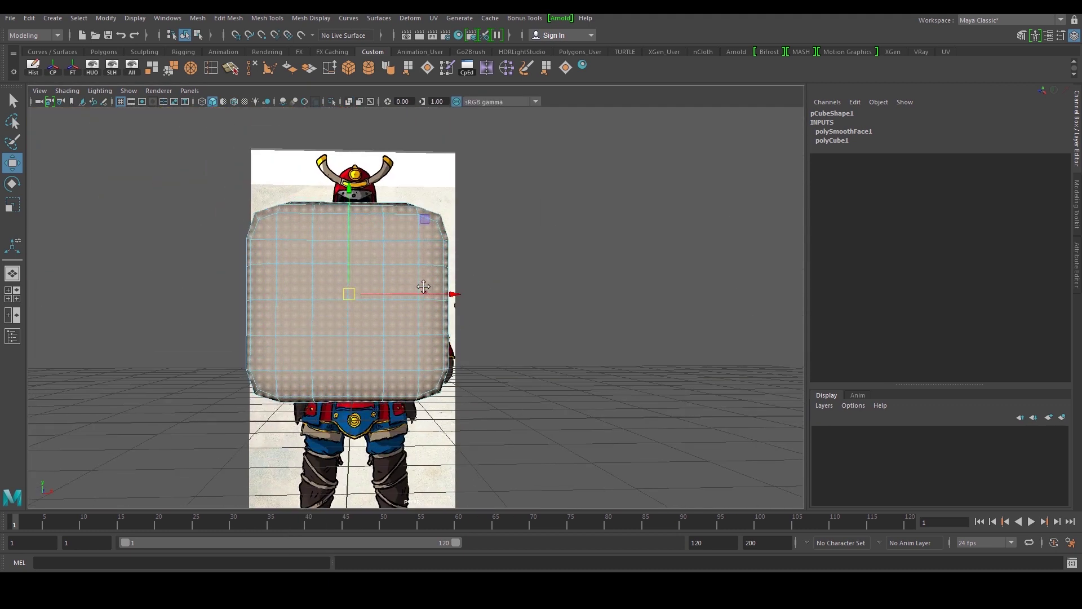
alt+middle_drag(424, 288, 443, 319)
drag(467, 282, 497, 271)
alt+drag(360, 283, 366, 276)
alt+middle_drag(365, 275, 366, 338)
ctrl+drag(188, 368, 487, 316)
key(f)
alt+right_drag(434, 326, 473, 334)
alt+drag(474, 334, 469, 348)
shift+click(343, 352)
mouse_move(296, 341)
alt+mouse_down()
mouse_move(375, 363)
mouse_move(310, 344)
alt+mouse_up()
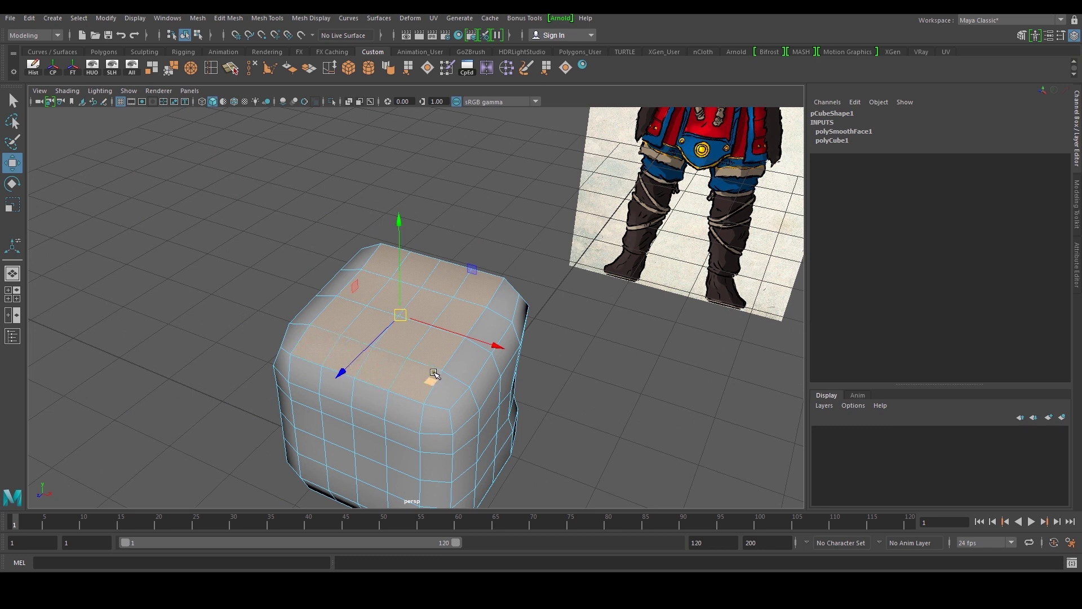
key(Delete)
Delete the first two leftover faces along the top opening's rim, starting from the near corner.
click(448, 389)
key(Delete)
click(469, 364)
key(Delete)
click(491, 333)
key(Delete)
click(507, 311)
key(Delete)
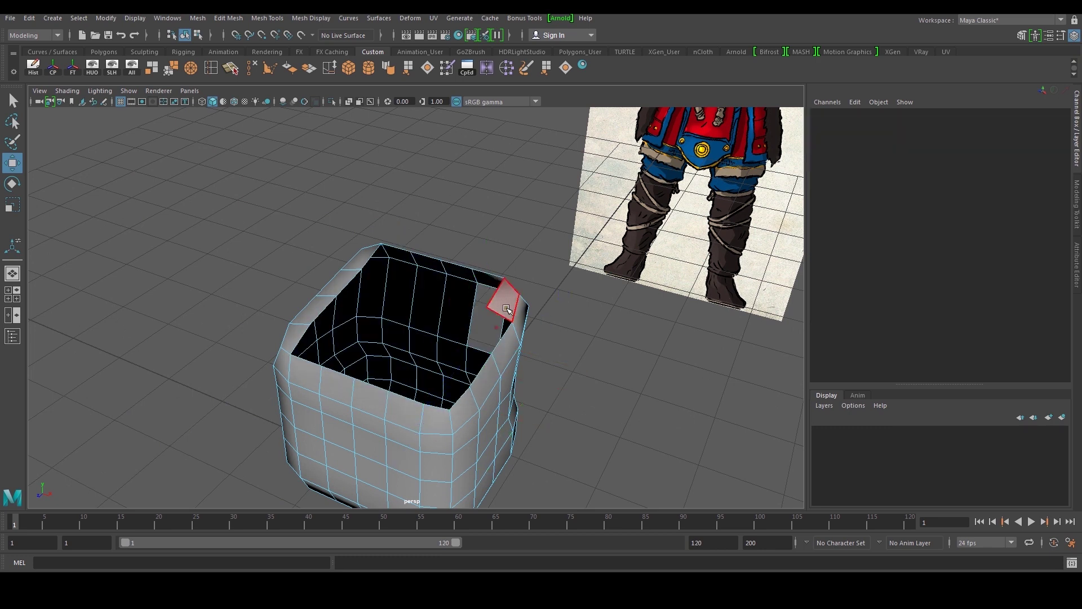
key(ctrl+z)
key(ctrl+z)
key(ctrl+z)
key(ctrl+z)
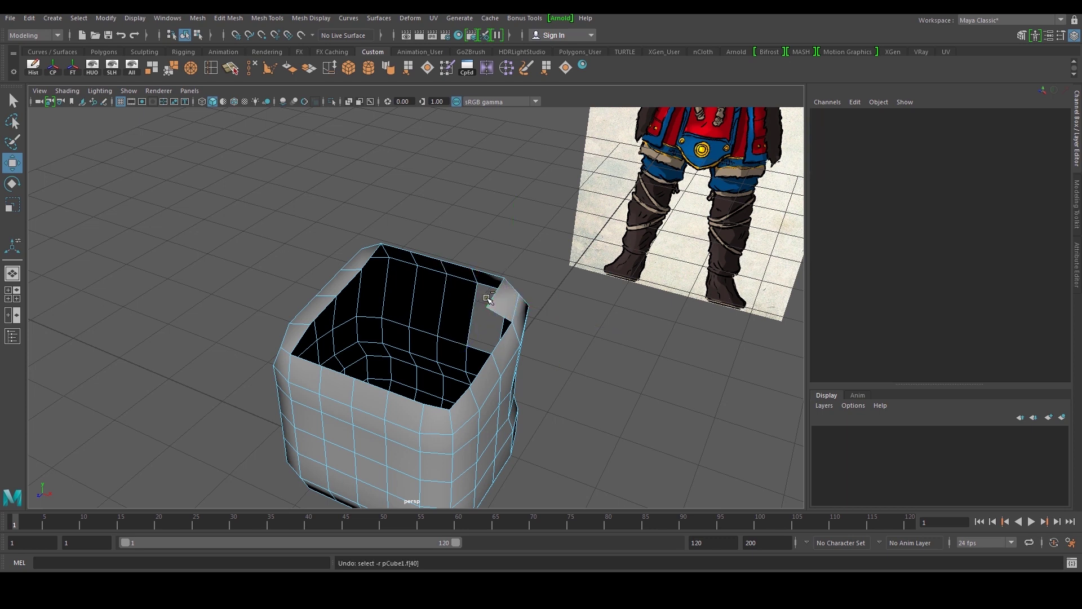
Delete the remaining rim faces along both sides of the top opening.
alt+drag(573, 324, 550, 325)
click(506, 313)
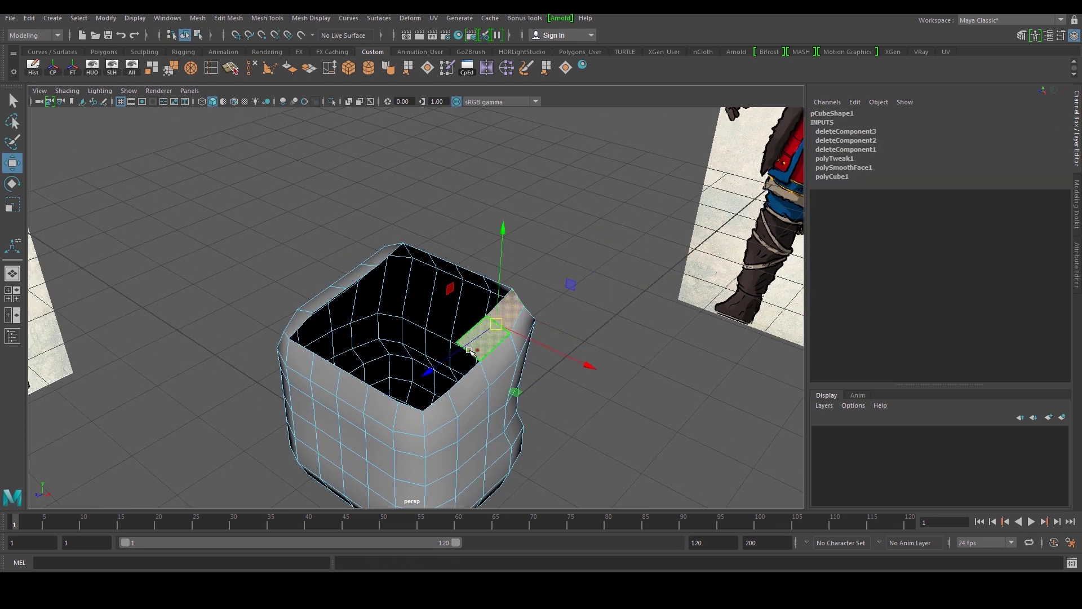
shift+click(478, 350)
alt+drag(478, 350, 570, 348)
shift+click(313, 288)
shift+click(312, 317)
shift+click(312, 351)
shift+click(323, 381)
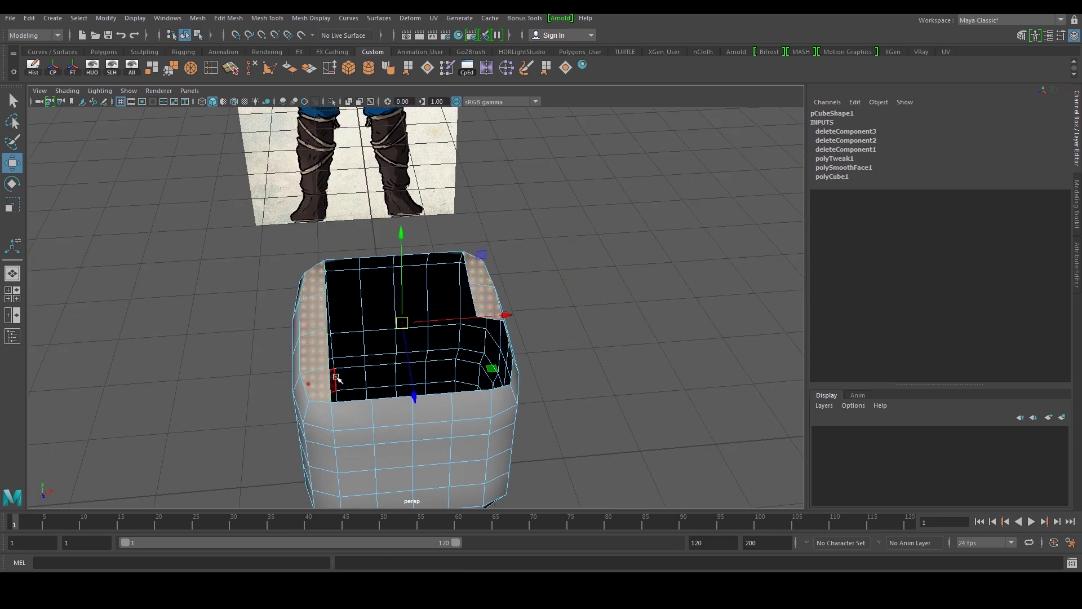
key(Delete)
Select the faces on the underside of the box and delete them to open the bottom.
alt+drag(350, 363, 391, 344)
drag(290, 434, 446, 402)
alt+drag(445, 402, 604, 398)
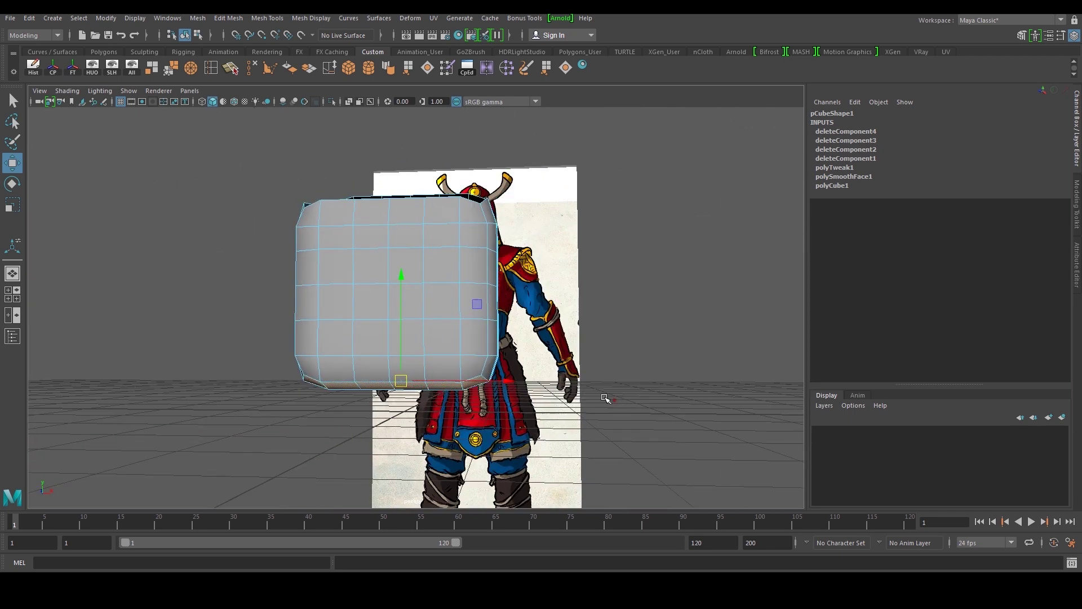
click(561, 378)
alt+drag(501, 370, 432, 365)
alt+drag(380, 294, 456, 312)
Delete the extra vertical edge loops beside the corners of the open box.
click(377, 323)
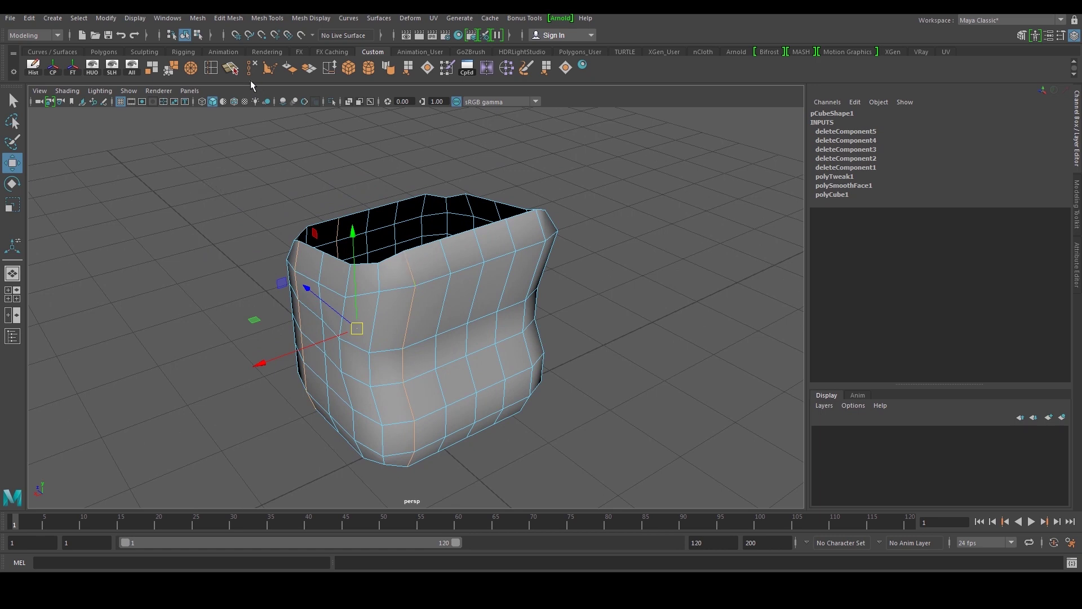
mouse_move(358, 232)
alt+mouse_down()
mouse_move(373, 227)
mouse_move(358, 224)
alt+mouse_up()
alt+drag(417, 295, 367, 315)
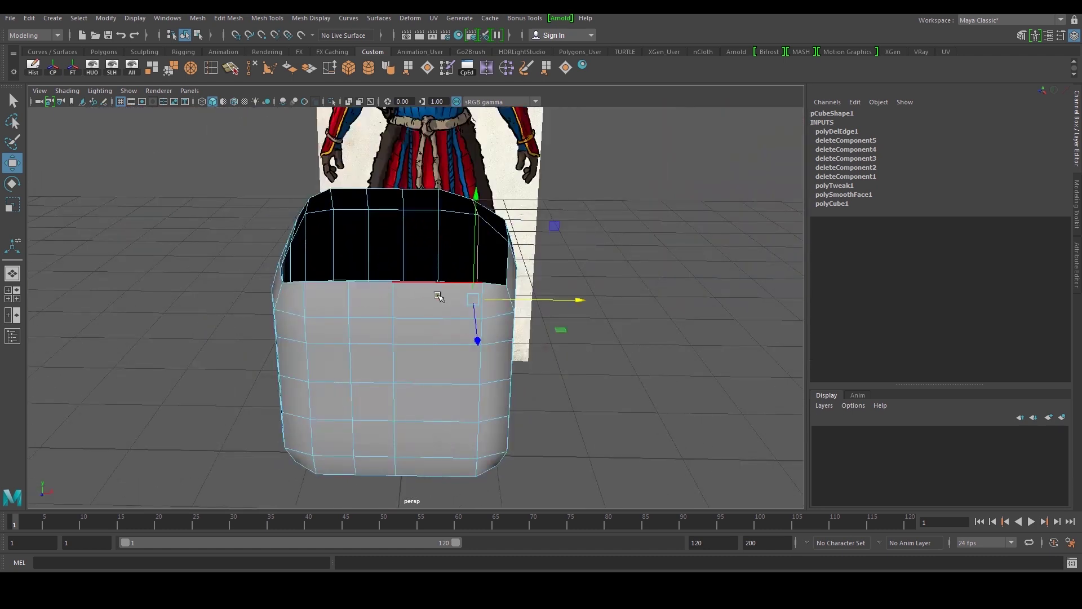
In the side view, move the selected edges near the back slightly forward along Z.
key(space)
key(space)
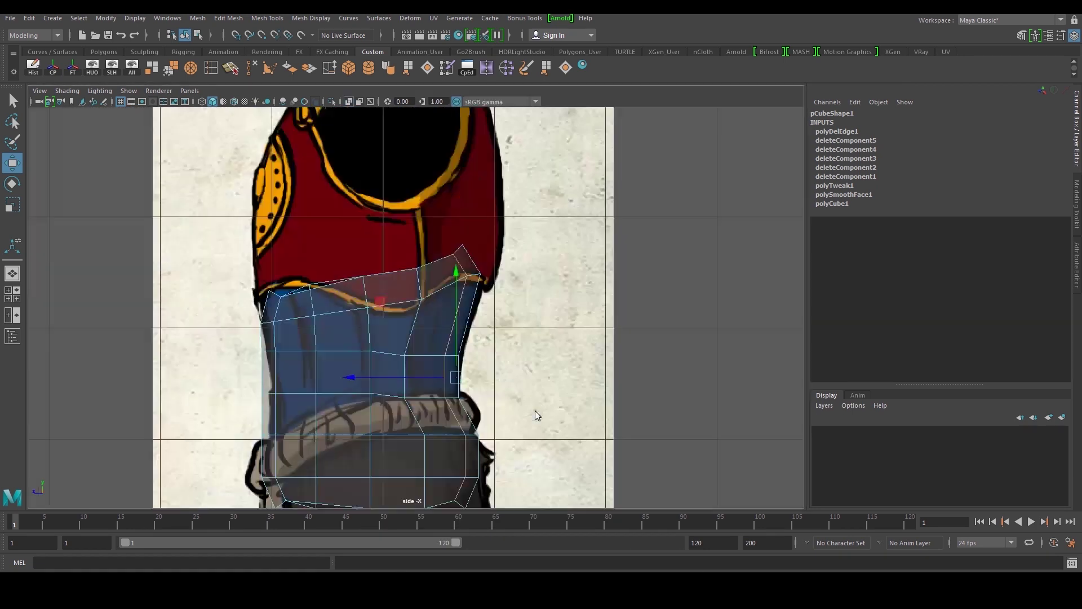
alt+middle_drag(498, 393, 493, 377)
drag(454, 364, 447, 363)
key(space)
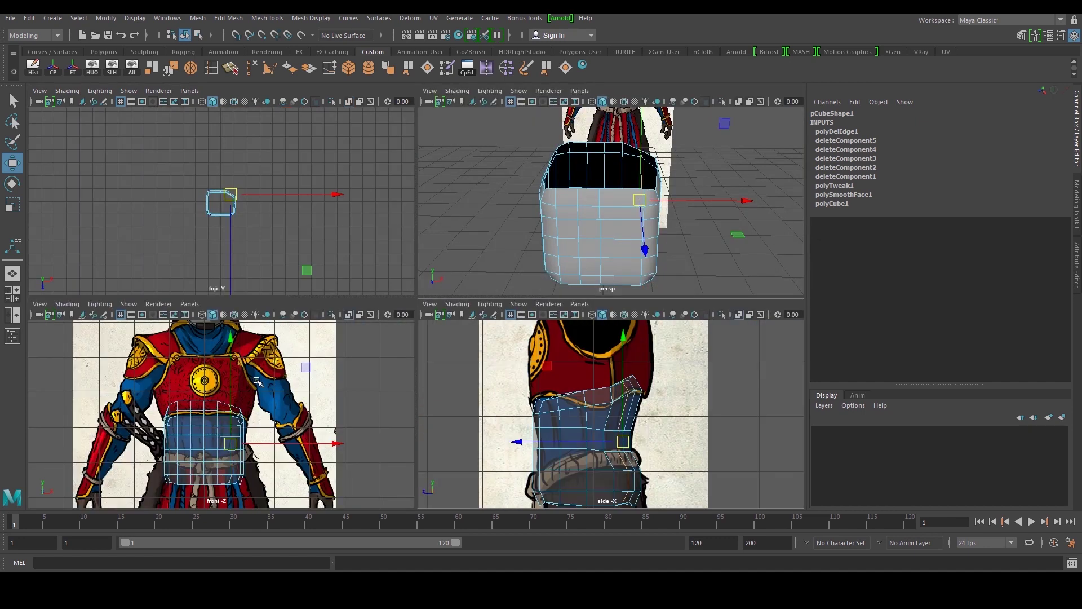
In the front view, delete all faces left of the centre line, keeping only the other half of the torso.
key(space)
alt+middle_drag(298, 334, 309, 312)
right_drag(350, 272, 351, 317)
drag(304, 161, 387, 413)
In the side view, reposition the upper and middle back vertices to follow the waist outline and space the columns evenly.
key(space)
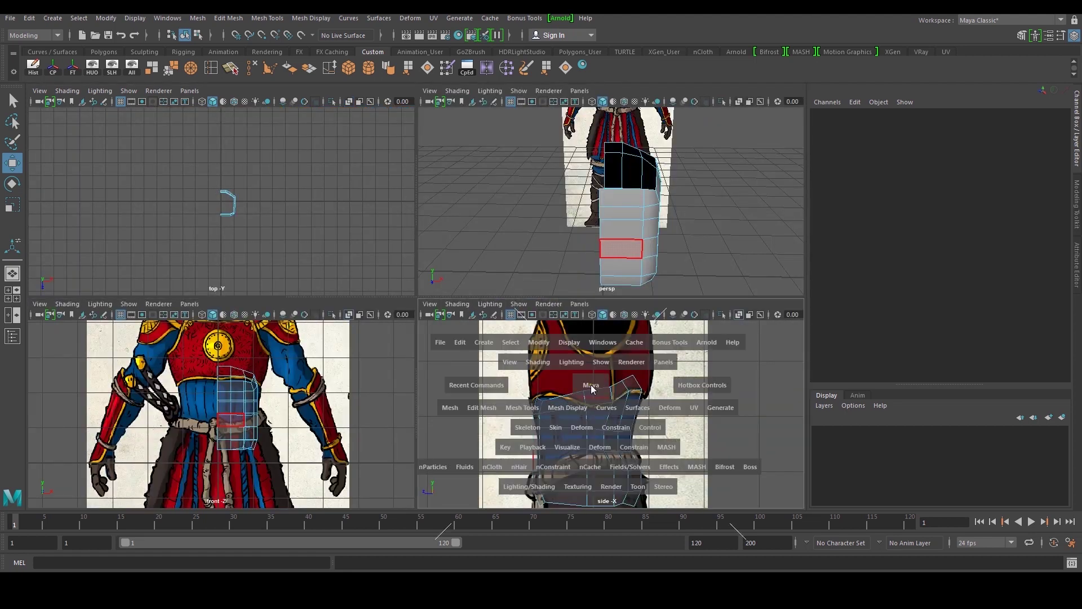
key(space)
right_drag(393, 298, 392, 297)
scroll(463, 236, up, 1)
alt+middle_drag(463, 237, 430, 296)
drag(427, 248, 481, 279)
drag(478, 324, 478, 324)
drag(458, 309, 467, 326)
drag(412, 301, 438, 334)
drag(424, 316, 428, 339)
drag(397, 272, 420, 307)
drag(404, 288, 421, 283)
Move the front vertices in the side view so the belly edge follows the samurai's front outline down to the belt.
drag(217, 342, 216, 343)
drag(202, 331, 196, 337)
alt+middle_drag(200, 362, 209, 276)
drag(180, 290, 239, 322)
drag(212, 315, 225, 316)
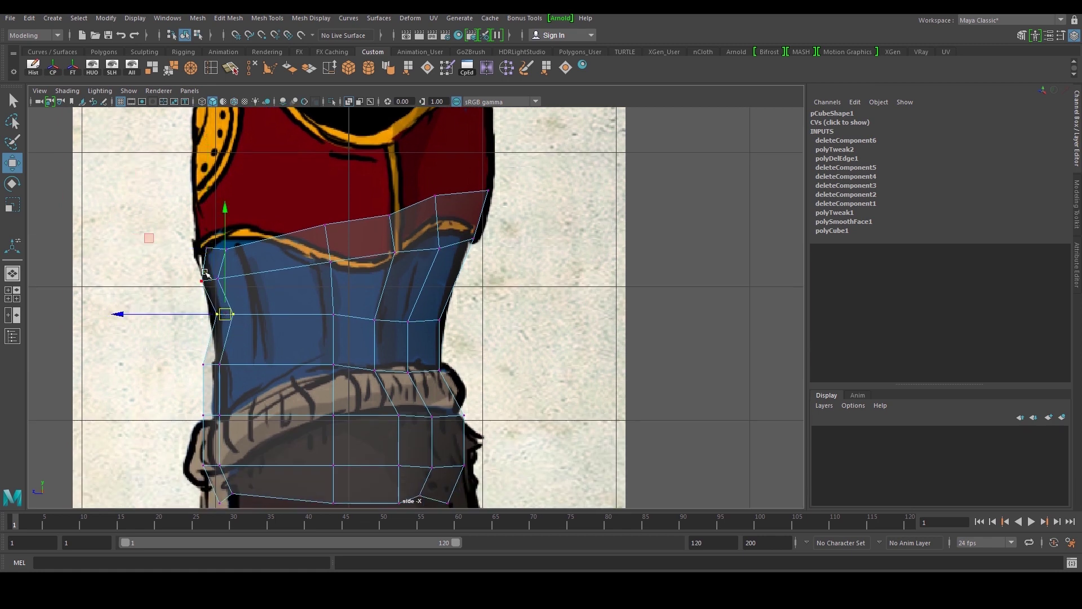
drag(224, 313, 222, 314)
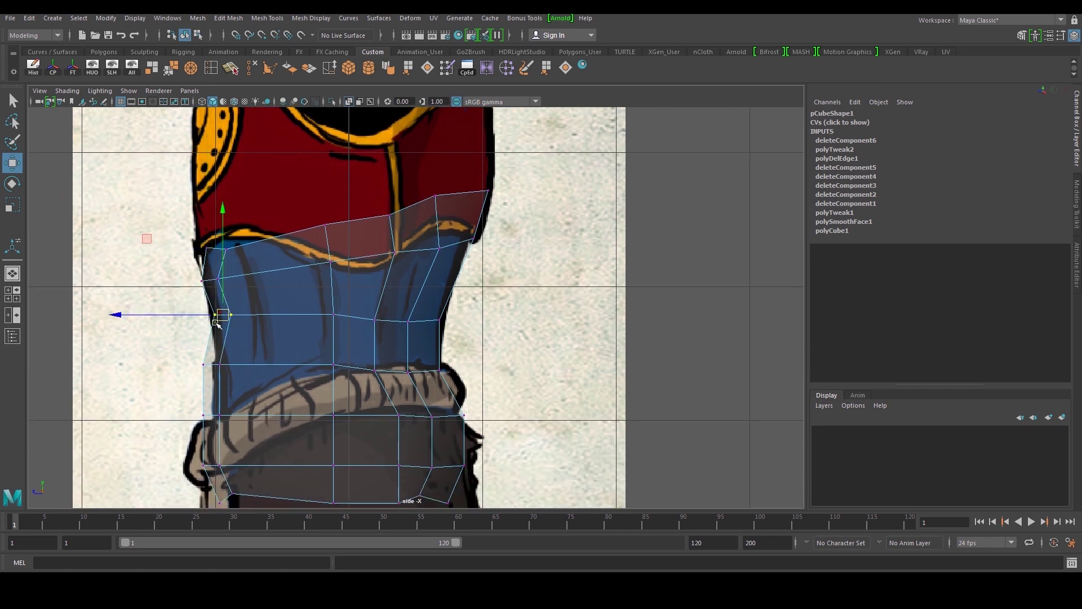
drag(229, 377, 222, 368)
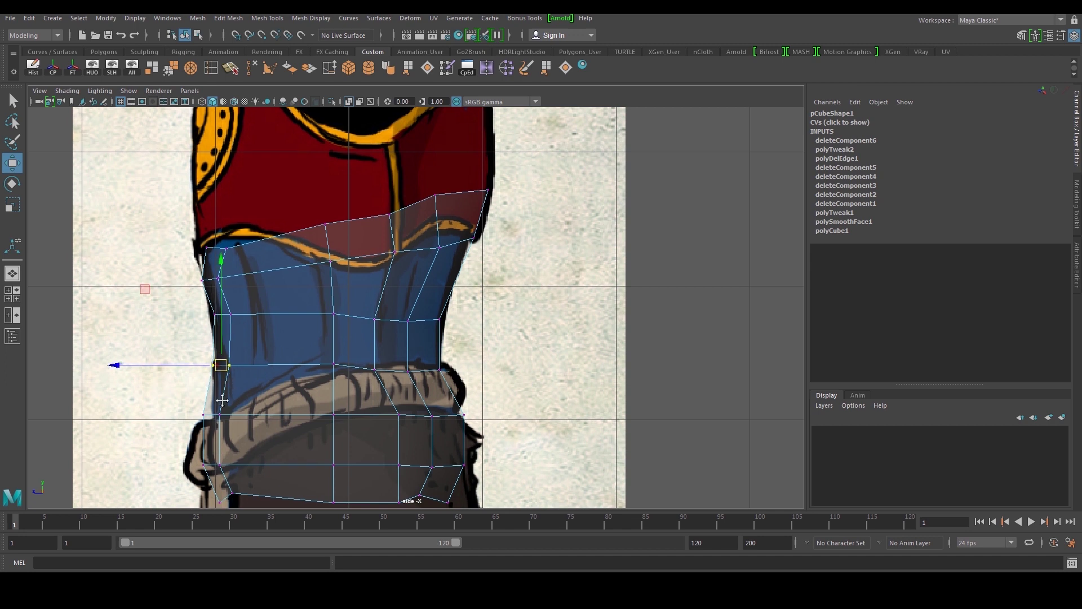
alt+middle_drag(222, 402, 214, 322)
drag(190, 329, 228, 359)
alt+middle_drag(218, 278, 216, 327)
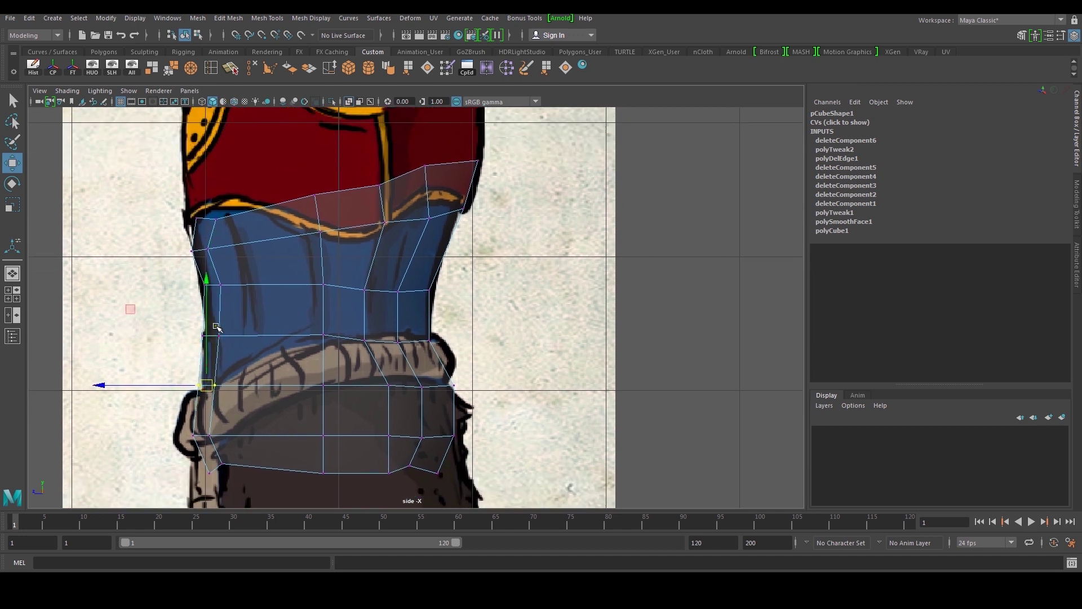
drag(233, 295, 232, 293)
Rotate the middle and back vertices of the upper waist row and raise them parallel to the sloped top edge.
drag(295, 269, 466, 307)
key(e)
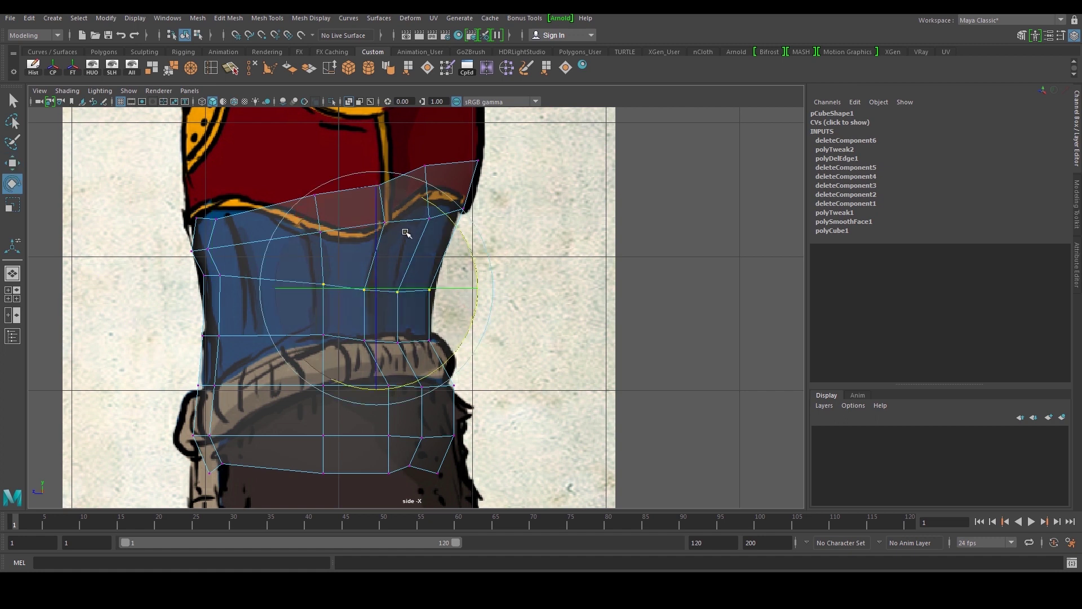
drag(446, 215, 435, 211)
key(w)
drag(379, 289, 384, 257)
alt+middle_drag(413, 319, 421, 303)
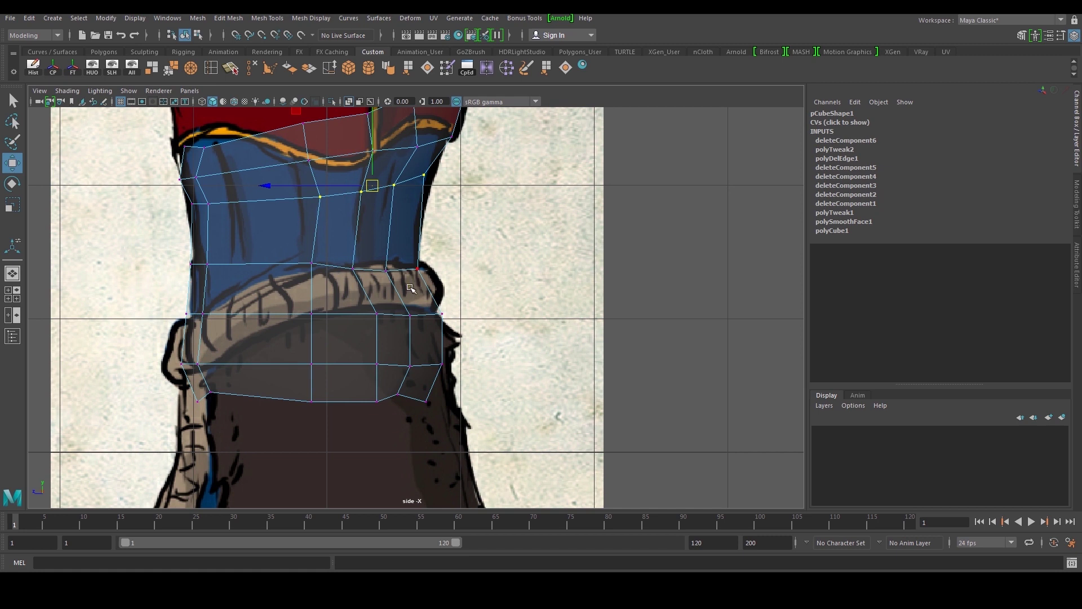
Adjust the belt and bottom-edge vertices at the middle and back of the hips to even out the side-view columns.
scroll(426, 366, up, 2)
click(414, 376)
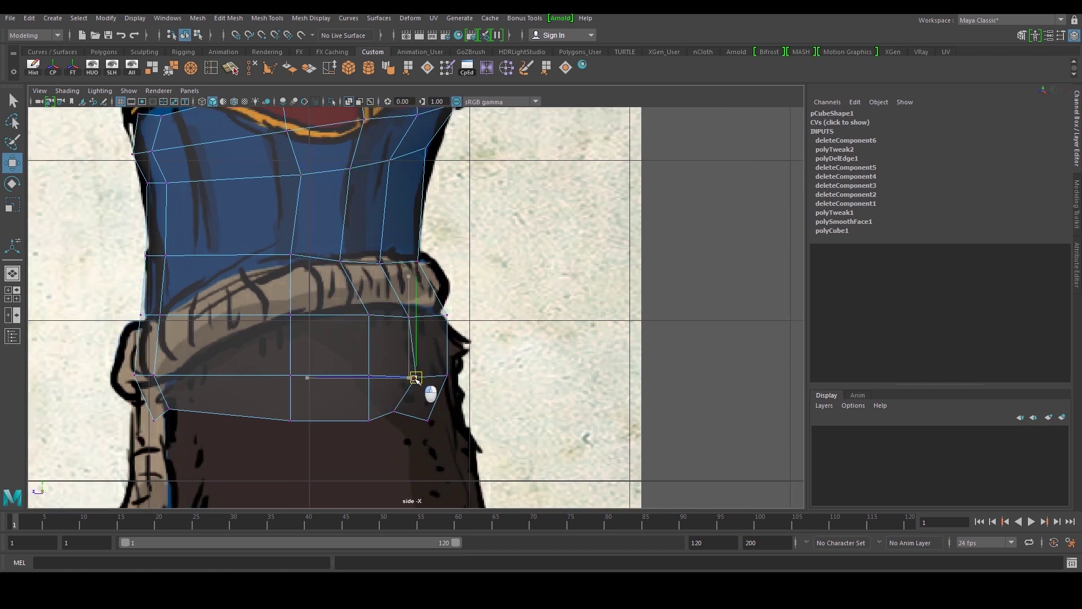
drag(403, 421, 403, 422)
drag(394, 412, 436, 424)
click(428, 420)
alt+middle_drag(348, 335, 347, 354)
drag(334, 324, 381, 411)
drag(362, 367, 353, 367)
drag(374, 450, 375, 449)
drag(368, 441, 358, 443)
In the front view, flare the bottom outer vertices out to the hip and adjust the outer vertices at belt height.
alt+middle_drag(277, 320, 279, 352)
key(space)
key(space)
alt+middle_drag(418, 339, 279, 290)
scroll(278, 289, up, 1)
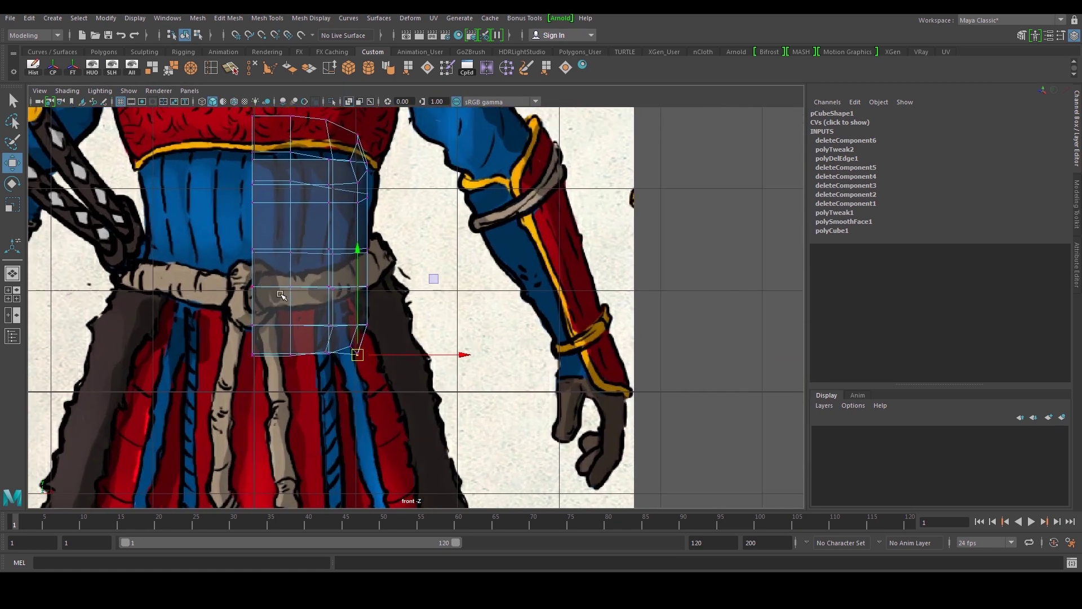
drag(303, 377, 401, 363)
alt+middle_drag(349, 213, 345, 332)
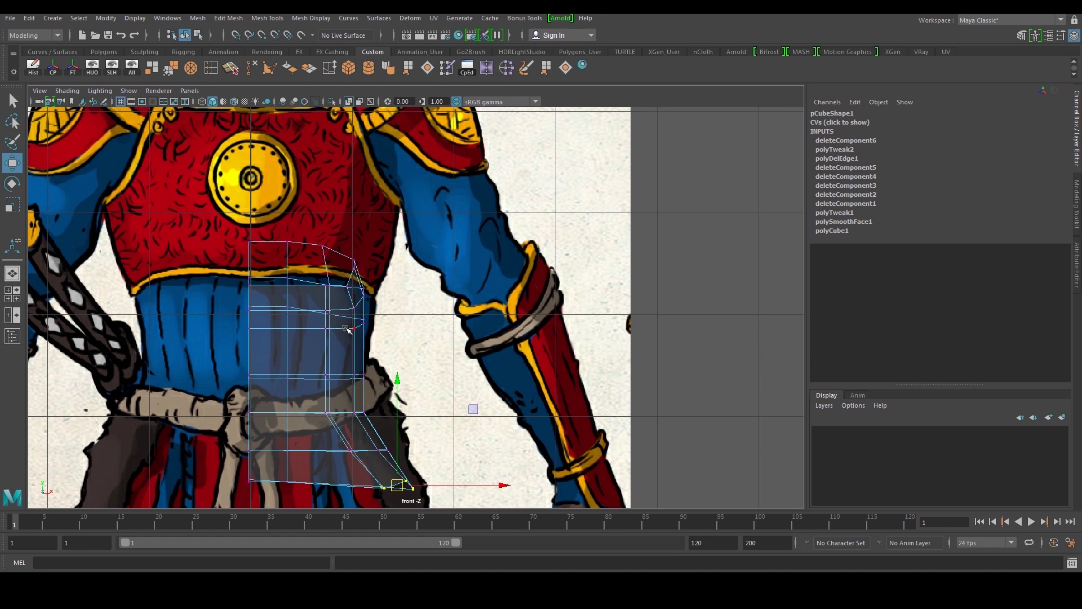
scroll(349, 419, up, 2)
drag(311, 412, 339, 434)
scroll(356, 294, up, 1)
alt+middle_drag(375, 249, 397, 283)
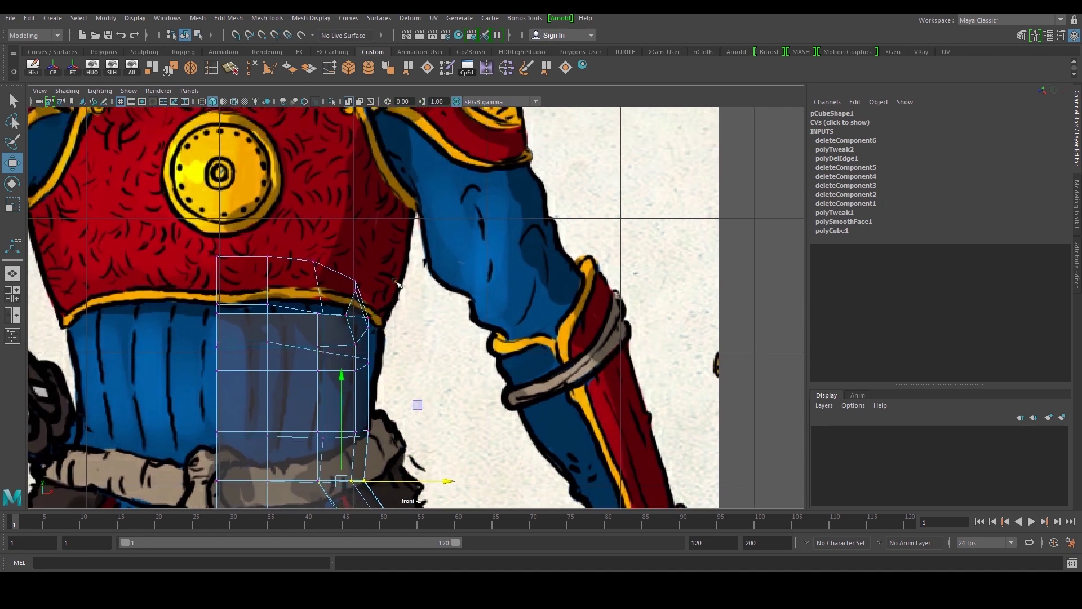
Select the uppermost row of faces around the half torso in the perspective view and delete it.
key(space)
key(space)
alt+drag(528, 248, 519, 212)
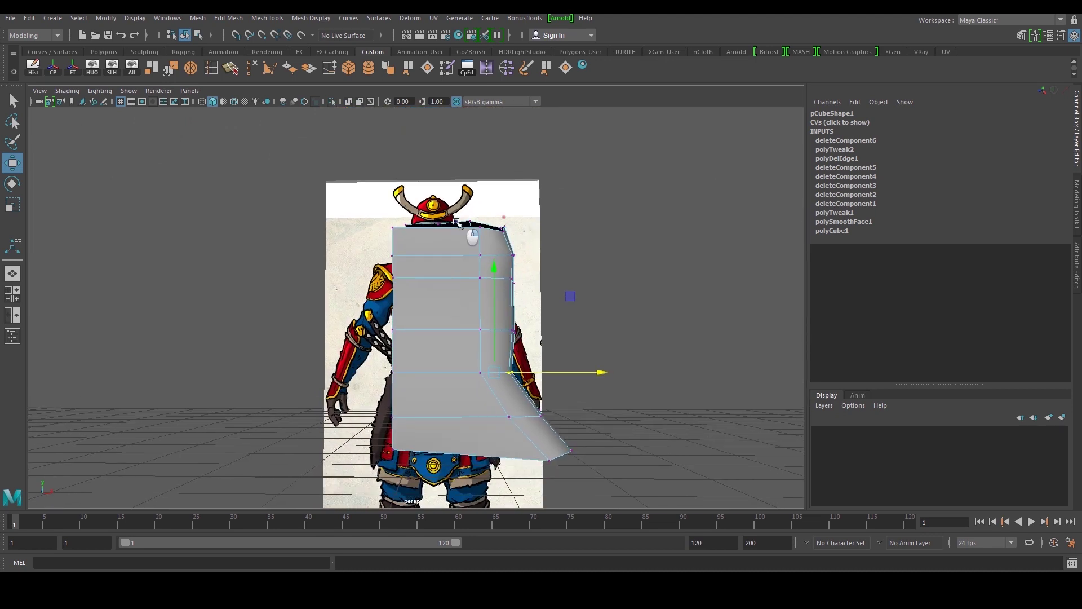
right_drag(457, 222, 459, 238)
drag(369, 188, 571, 248)
alt+drag(570, 248, 458, 251)
key(Delete)
In the front view, move the top outer vertices and the row below outward to the edge of the samurai's waist.
alt+drag(520, 266, 411, 353)
key(space)
key(space)
key(F9)
drag(380, 343, 348, 312)
middle_drag(373, 337, 390, 338)
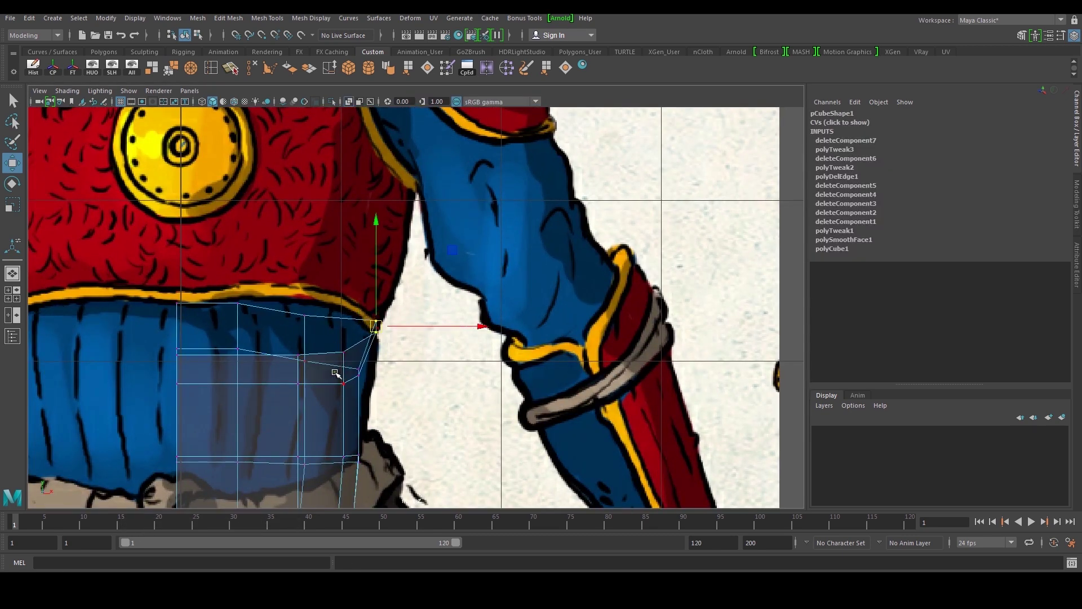
drag(370, 391, 370, 390)
drag(330, 399, 363, 383)
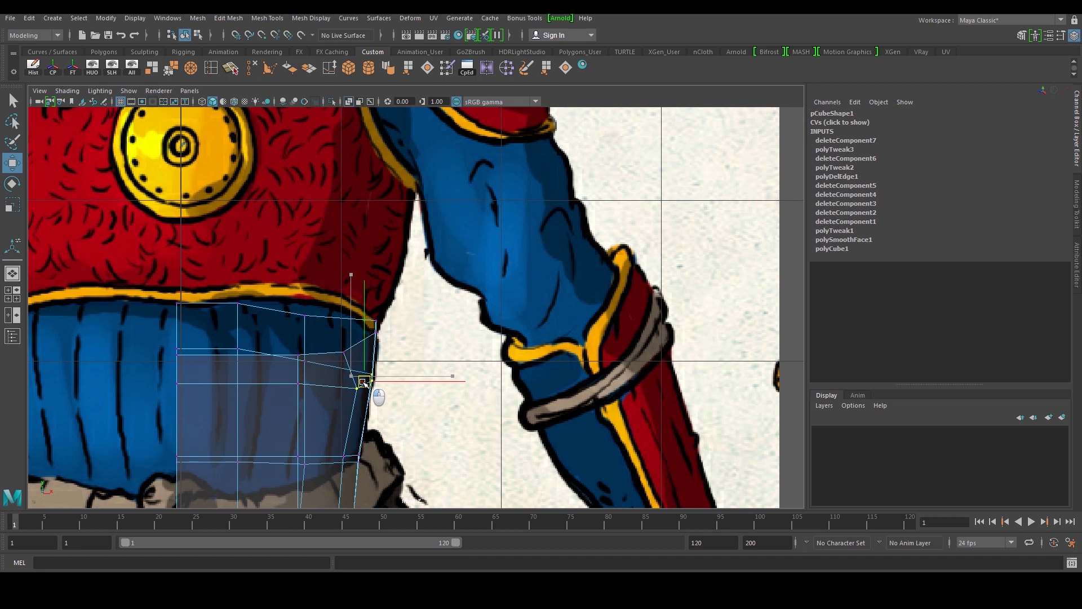
In the front view, adjust the outer waist vertices and the inner-column vertex just above the belt to even out the mesh.
alt+middle_drag(337, 435, 347, 358)
click(358, 381)
drag(352, 438, 365, 442)
middle_drag(374, 449, 384, 449)
alt+middle_drag(327, 423, 350, 377)
mouse_move(334, 361)
mouse_down()
mouse_move(348, 365)
mouse_move(335, 340)
mouse_up()
drag(265, 316, 279, 339)
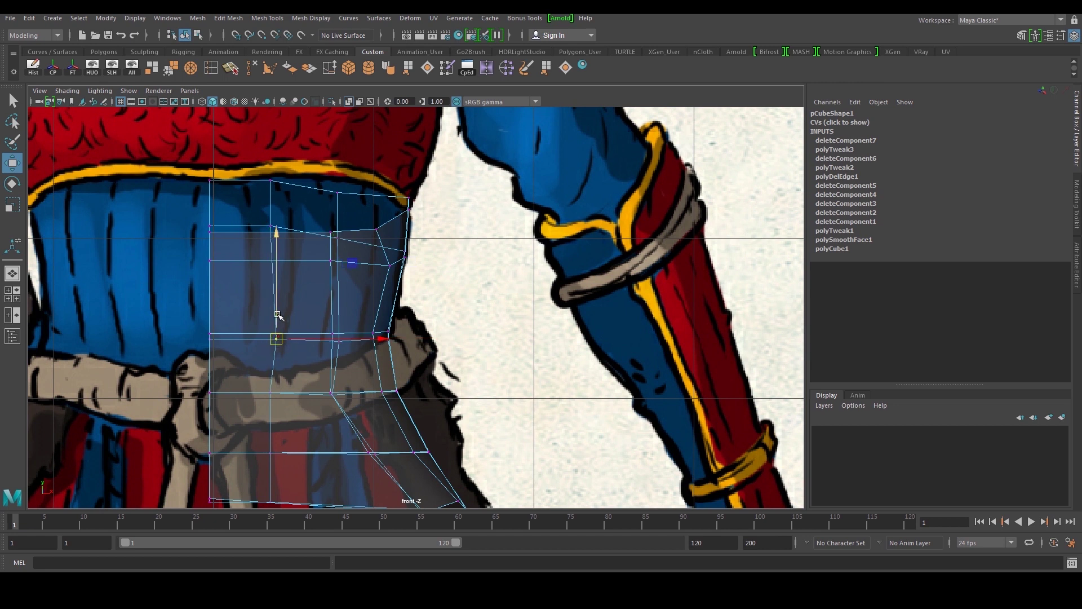
Adjust the inner-column vertices and outer side vertices of the upper waist to smooth the horizontal rows.
alt+middle_drag(278, 316, 281, 373)
drag(252, 276, 297, 292)
drag(244, 172, 248, 190)
drag(342, 302, 406, 324)
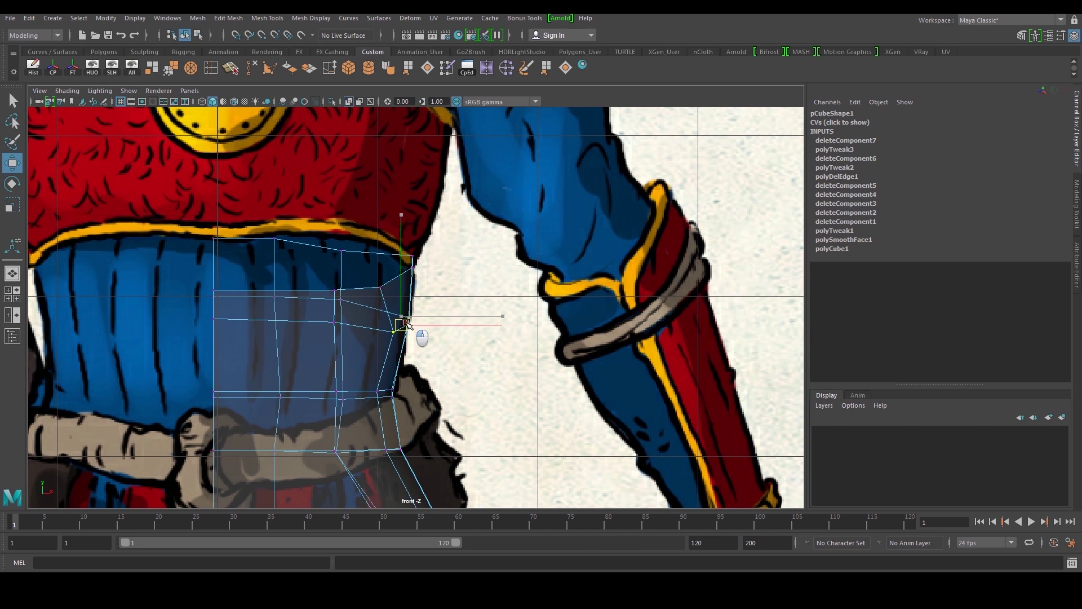
drag(359, 297, 337, 316)
Reposition the outer vertices below the belt and at the bottom edge to follow the hip flare in the front view.
alt+middle_drag(370, 363, 379, 257)
alt+middle_drag(362, 344, 363, 300)
drag(400, 380, 454, 411)
drag(439, 419, 406, 404)
drag(458, 375, 467, 419)
alt+middle_drag(387, 343, 384, 359)
In the perspective view, select a vertical edge loop on the half torso and shift it to round out the form.
key(space)
alt+drag(579, 232, 580, 241)
key(space)
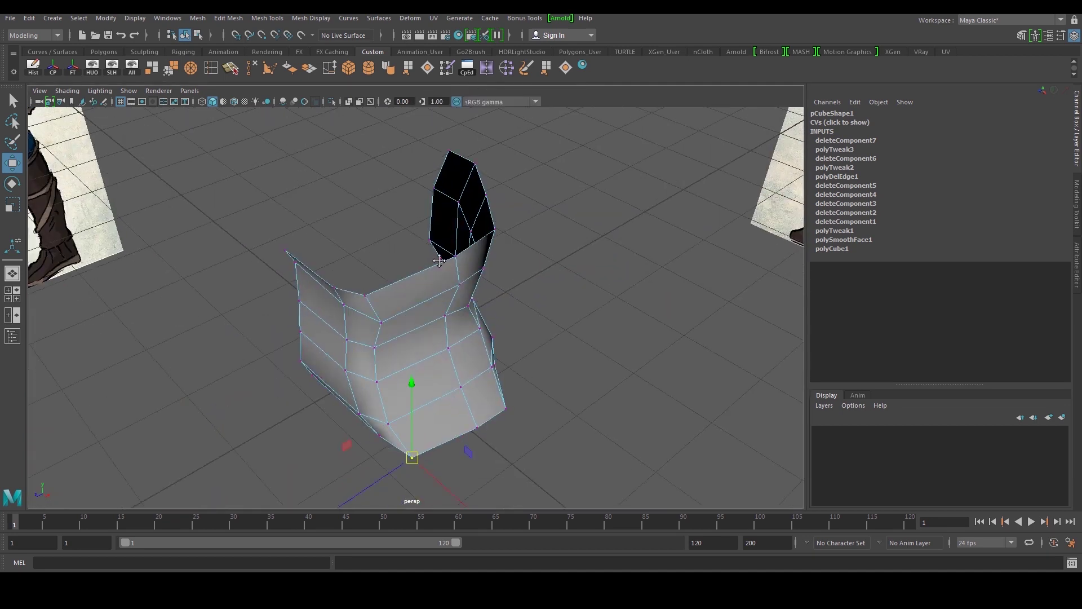
alt+middle_drag(439, 260, 442, 218)
right_drag(418, 260, 401, 286)
double_click(374, 268)
alt+drag(391, 350, 324, 389)
alt+drag(279, 362, 388, 303)
alt+drag(449, 354, 319, 401)
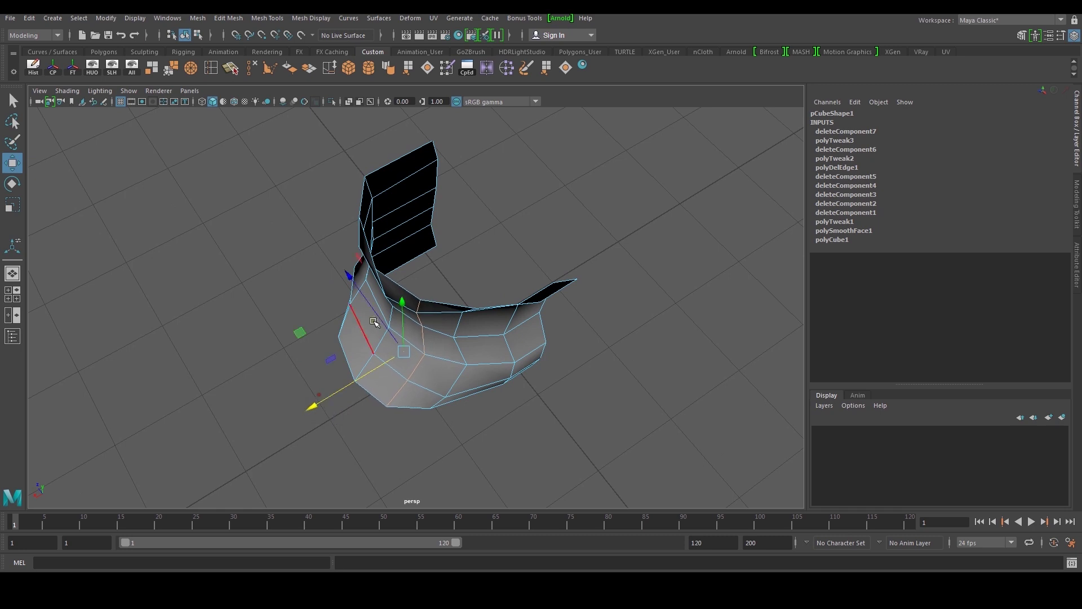
Move the side vertices on the bottom edge and the row above to straighten the vertical columns along the hip.
alt+drag(382, 343, 459, 301)
right_drag(433, 316, 411, 320)
click(391, 356)
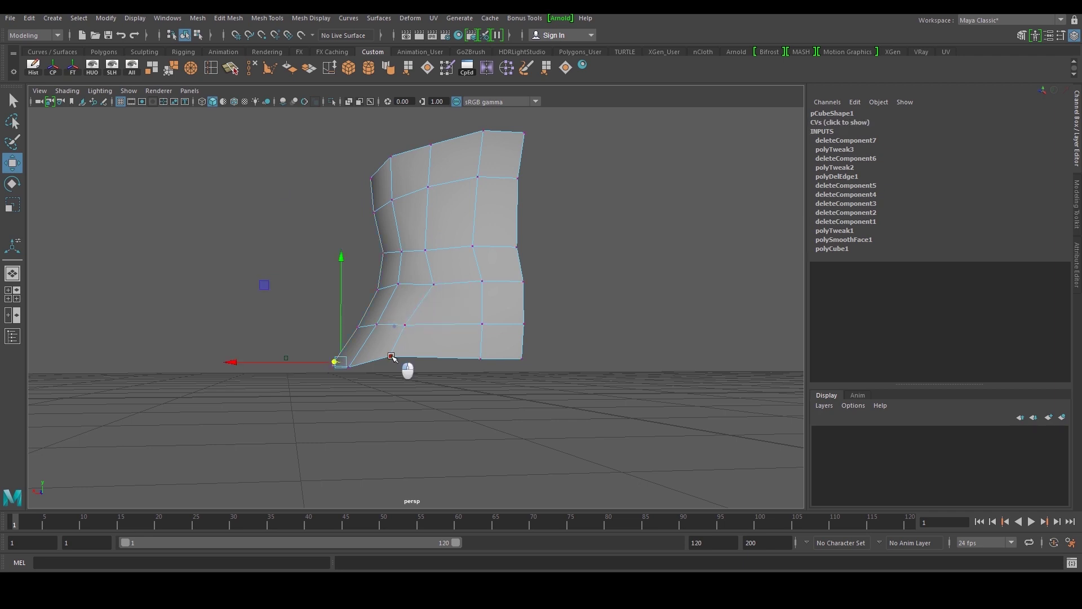
click(406, 325)
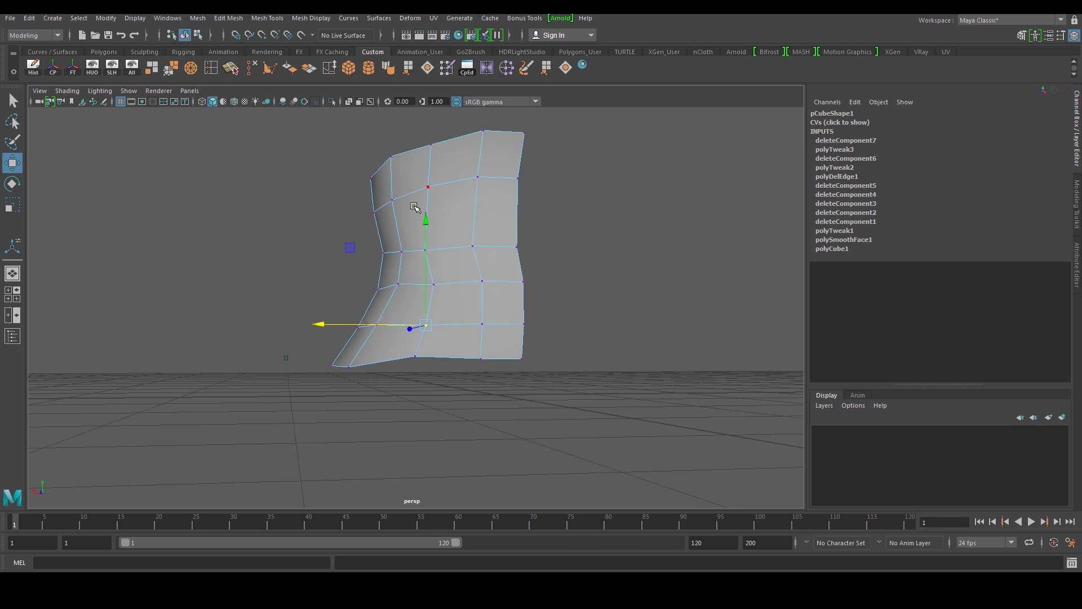
alt+drag(410, 343, 282, 367)
click(372, 379)
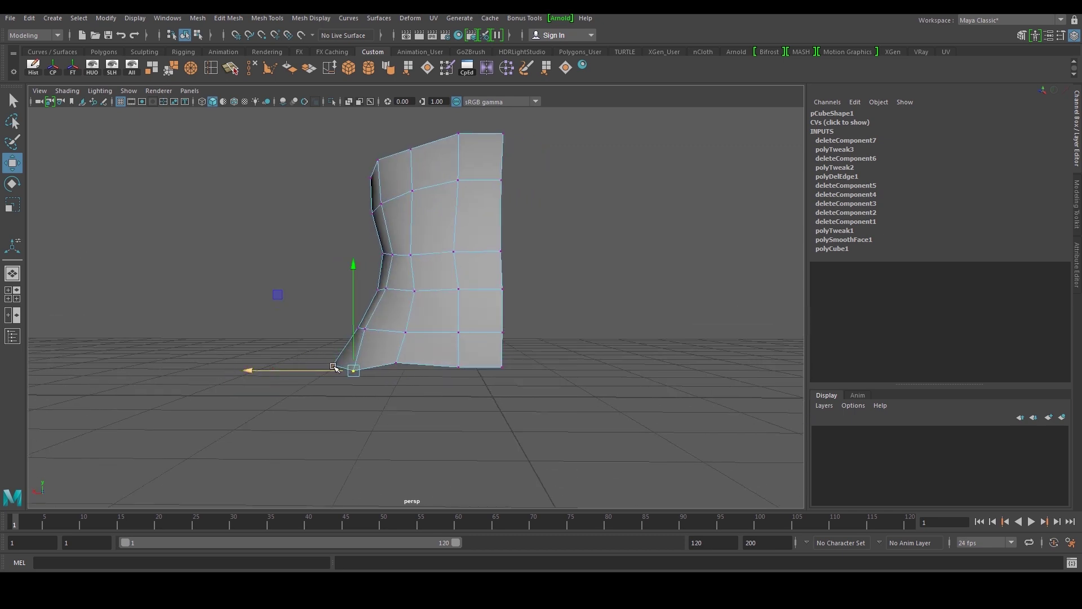
alt+drag(314, 375, 522, 359)
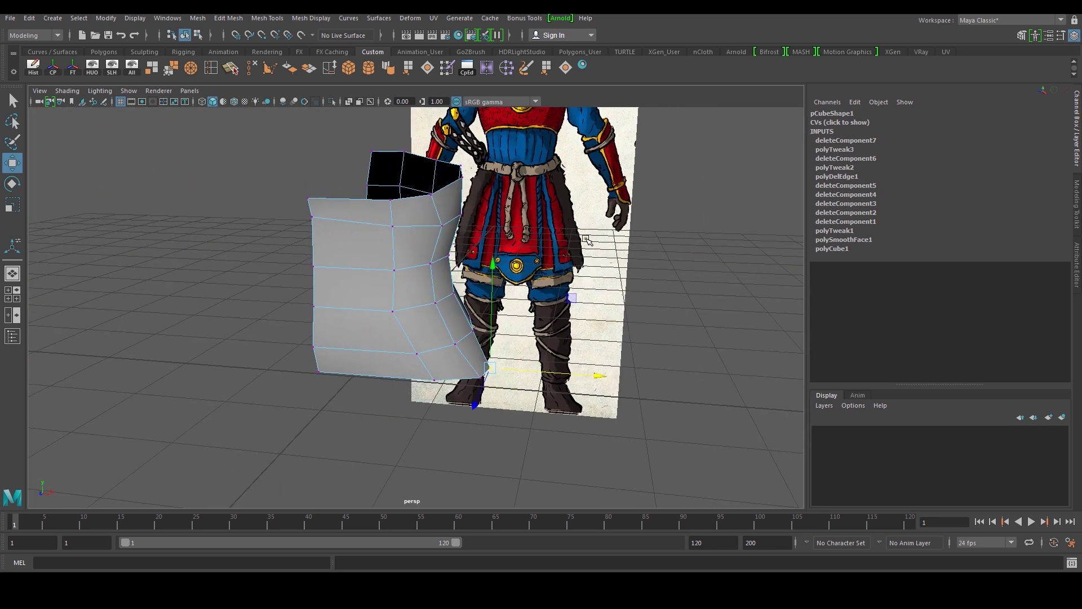
Select a vertical edge loop between the centre and the side and shift it to round the torso's curvature.
alt+drag(494, 230, 459, 413)
double_click(327, 332)
drag(524, 403, 507, 413)
alt+drag(406, 493, 420, 429)
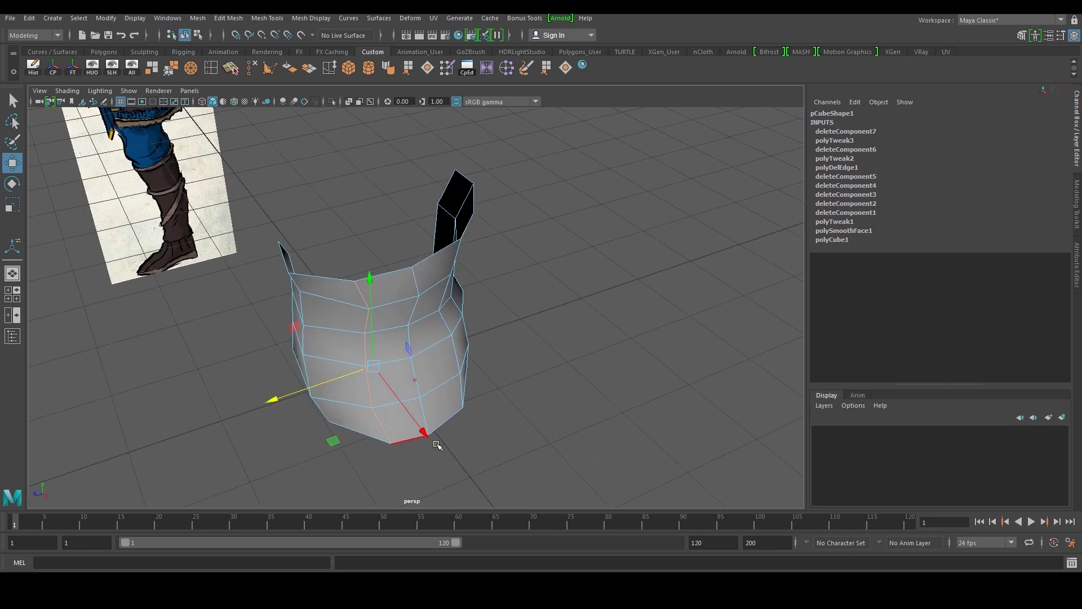
drag(293, 383, 283, 387)
alt+drag(389, 350, 459, 306)
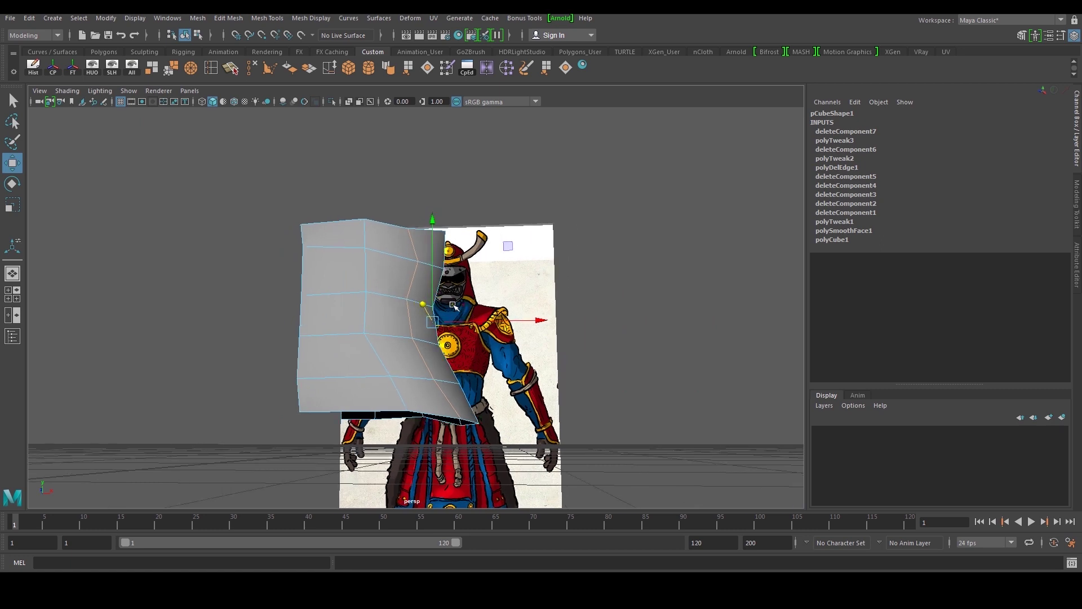
Move the vertex beside the outer edge in the row below the top slightly inward to even out its column.
scroll(454, 306, up, 3)
key(F9)
click(417, 242)
drag(516, 241, 506, 242)
alt+drag(410, 322, 396, 318)
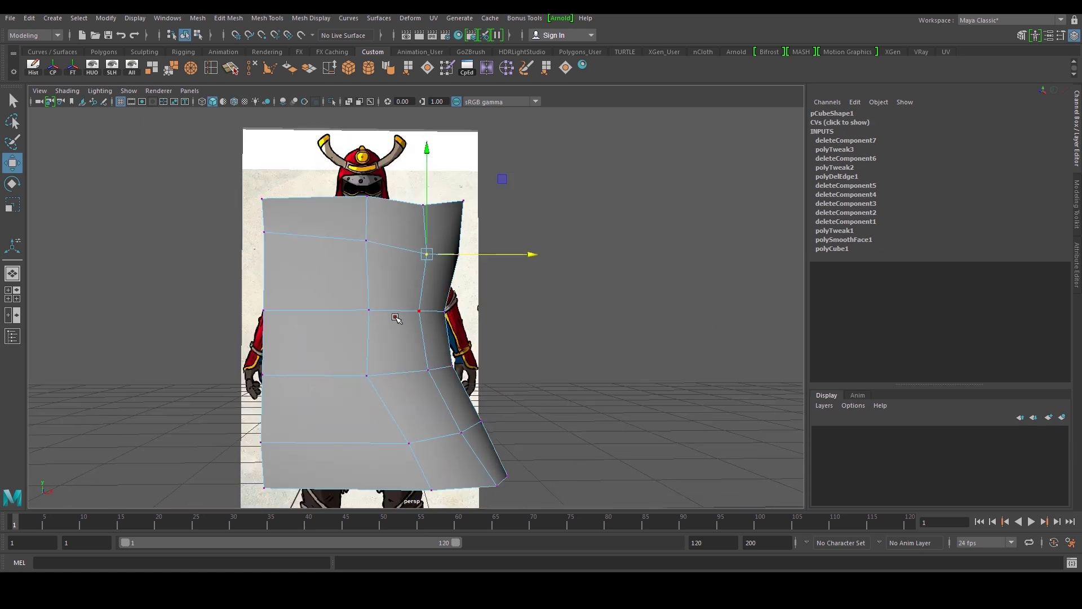
Shift the inner-column vertices on the bottom edge and the row above toward the centreline.
click(408, 444)
alt+drag(417, 454, 503, 415)
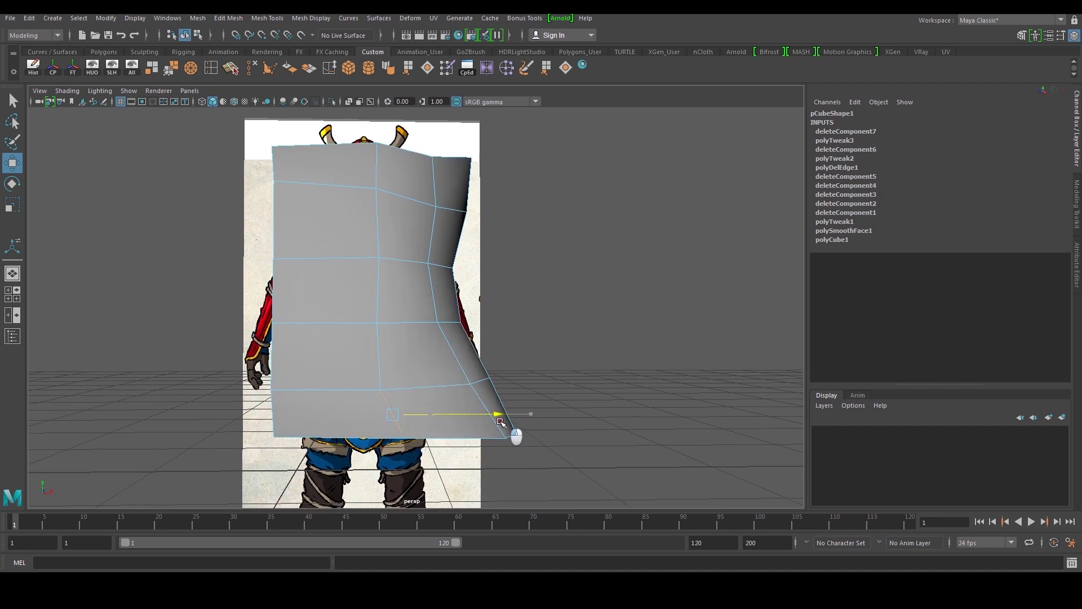
right_drag(402, 427, 366, 429)
click(408, 438)
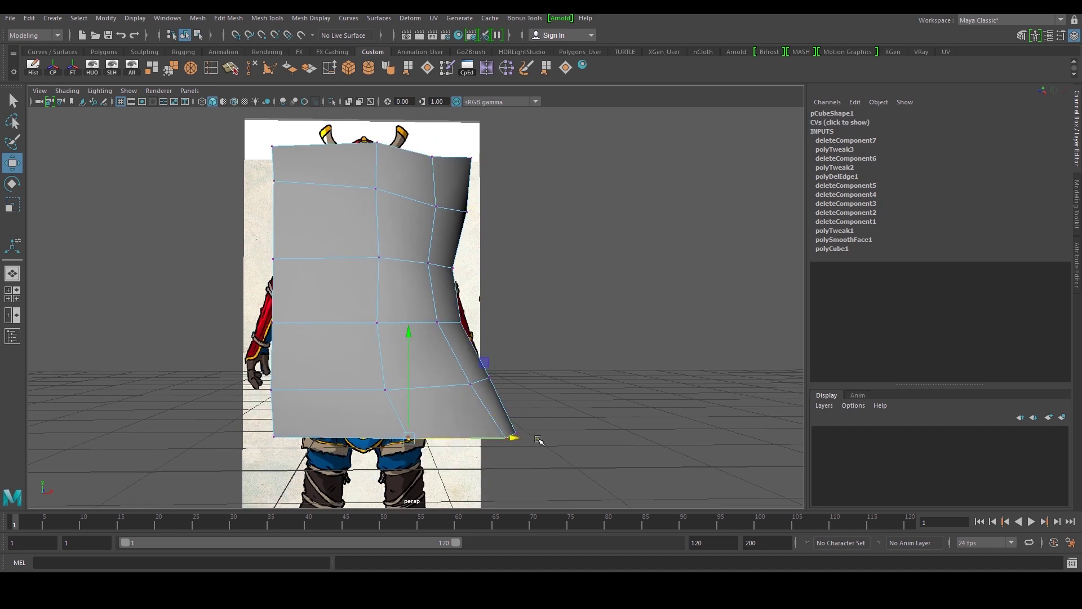
Adjust the flared bottom corner vertices of the hip and a centreline vertex on the opposite side of the half torso.
click(506, 439)
alt+drag(506, 441, 539, 448)
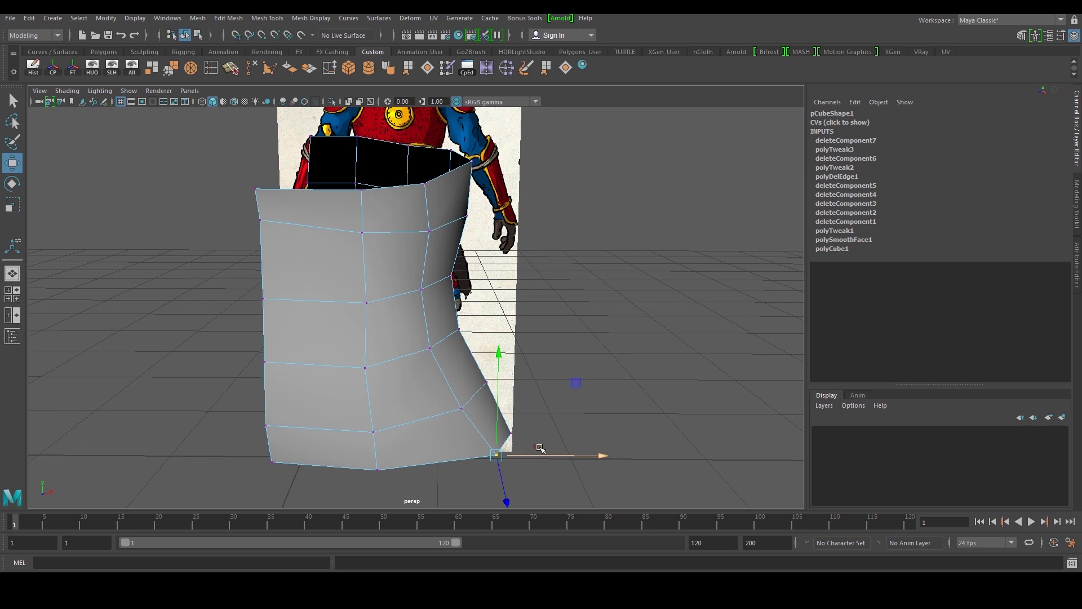
drag(606, 454, 248, 294)
click(510, 435)
click(316, 303)
drag(405, 297, 403, 309)
In the side view, pull the front centre edges at the waist, above the belt and at the belt back toward the body outline.
key(space)
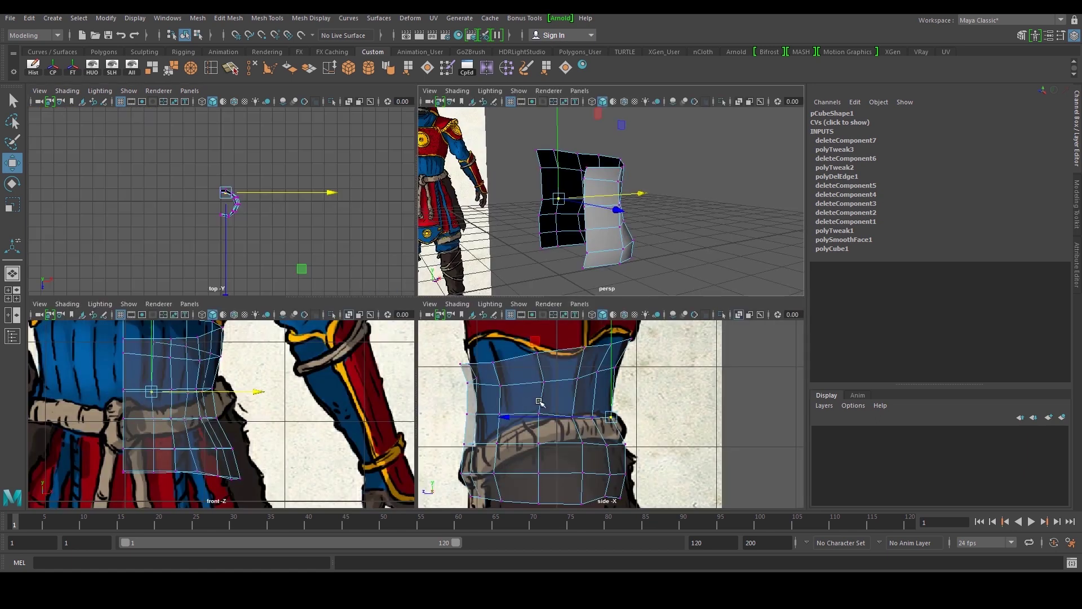
key(space)
drag(225, 263, 247, 290)
right_drag(218, 282, 220, 271)
click(220, 277)
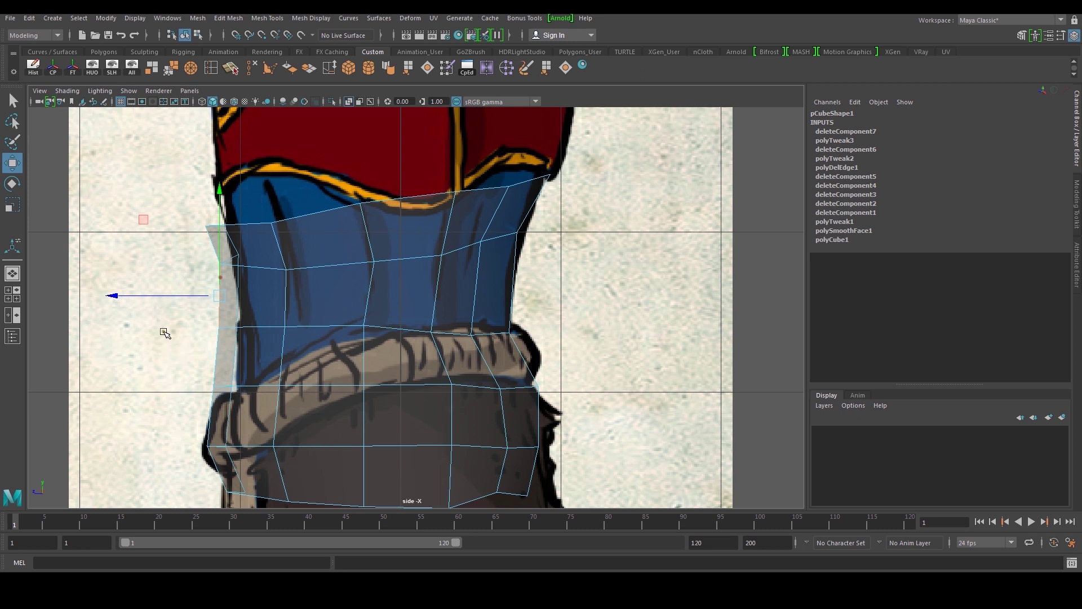
drag(111, 295, 121, 295)
click(217, 367)
drag(128, 357, 132, 357)
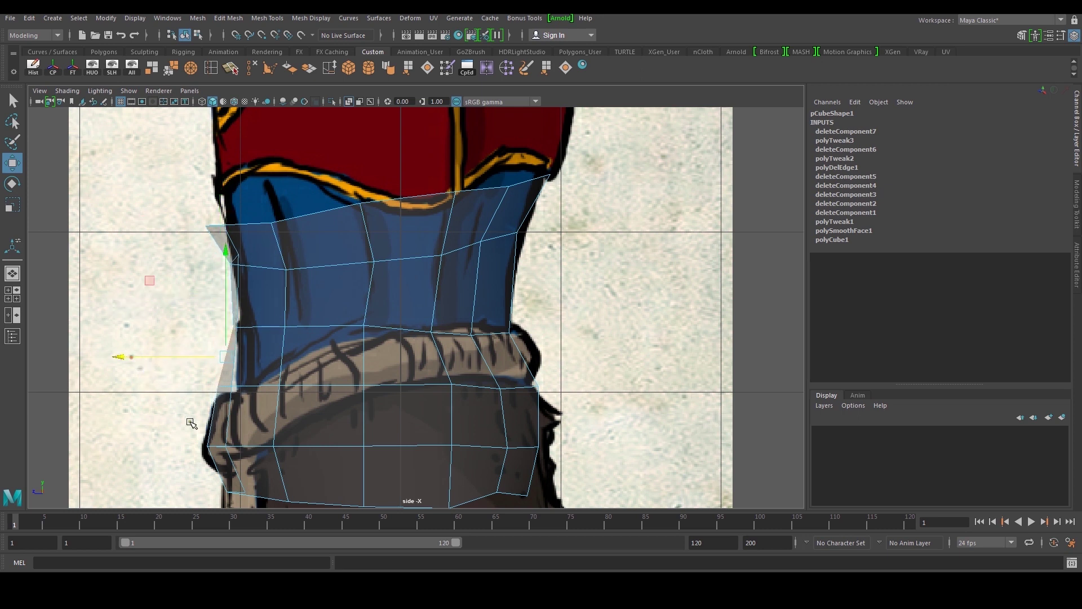
click(211, 428)
drag(113, 417, 120, 418)
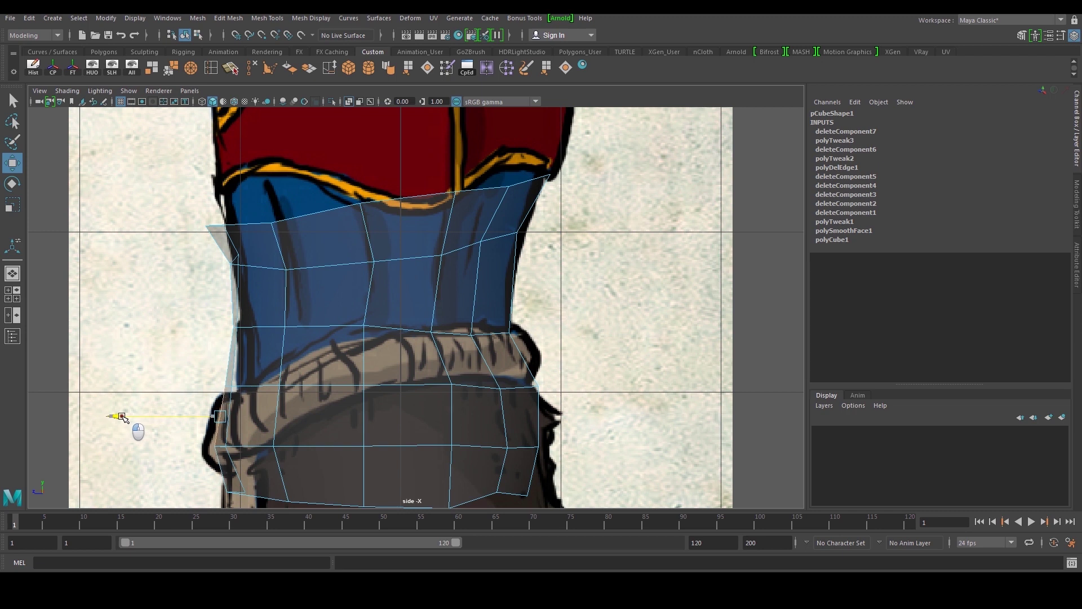
drag(120, 418, 120, 417)
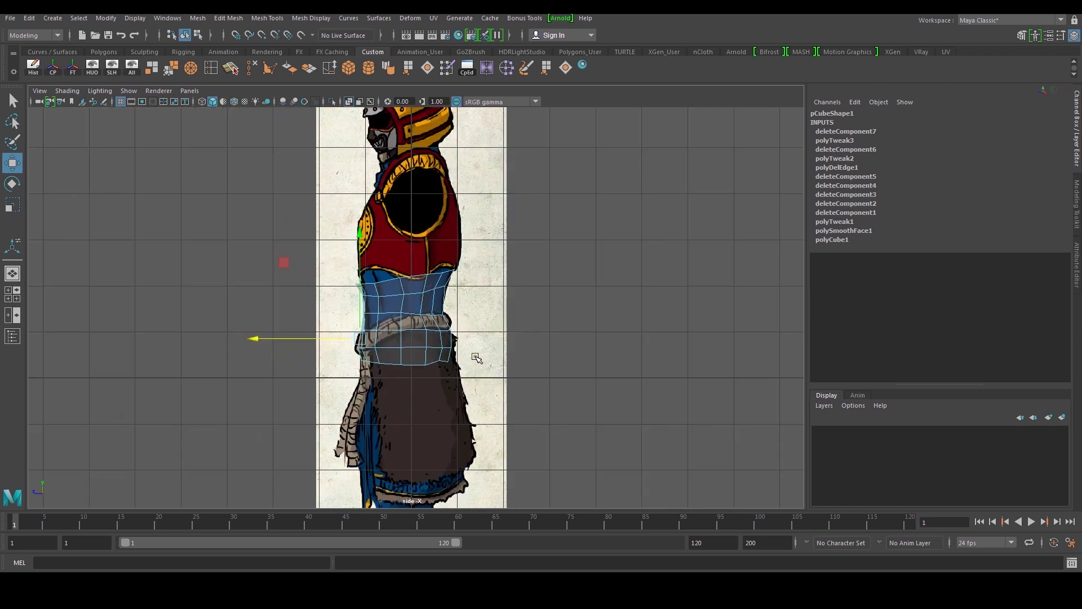
Select the top border edges of the half torso and extrude them up to mid-chest height in the side view.
key(space)
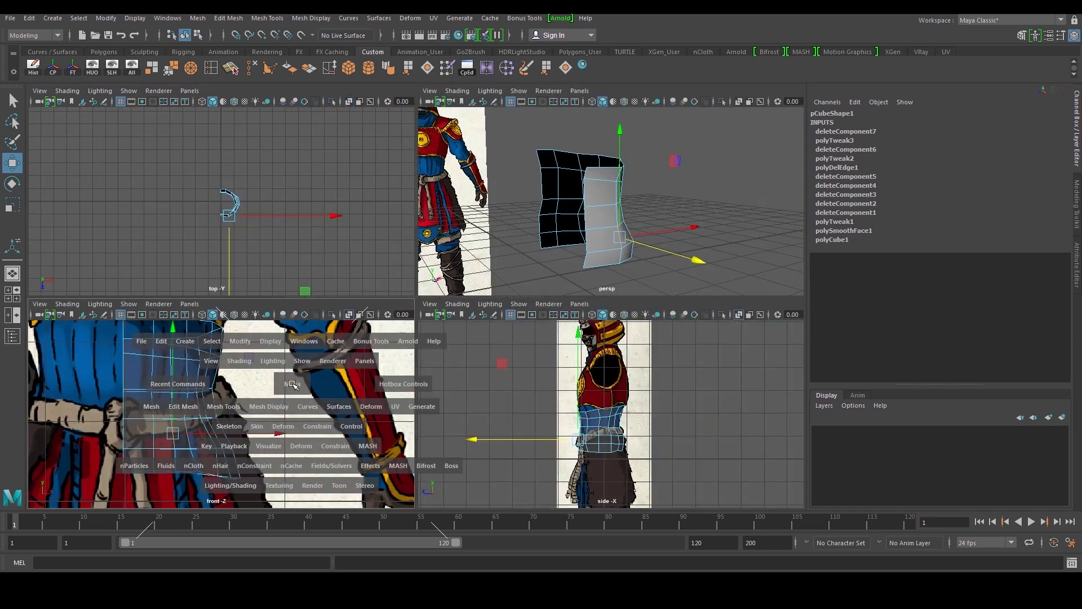
key(space)
alt+drag(384, 211, 385, 268)
scroll(385, 367, down, 5)
alt+middle_drag(385, 267, 377, 328)
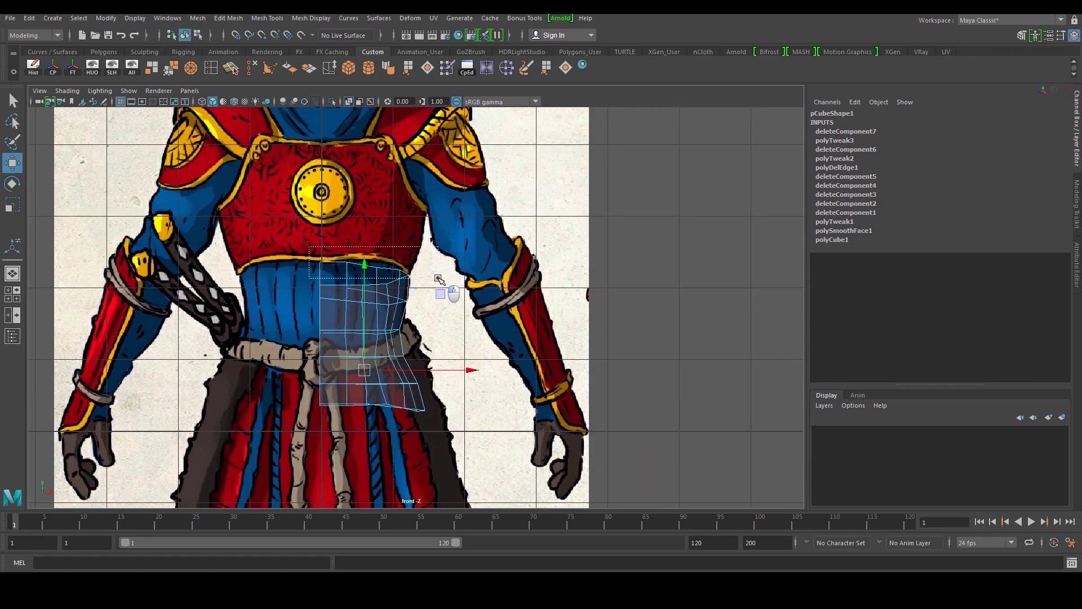
key(space)
key(space)
key(space)
key(space)
scroll(430, 369, up, 4)
scroll(430, 369, up, 2)
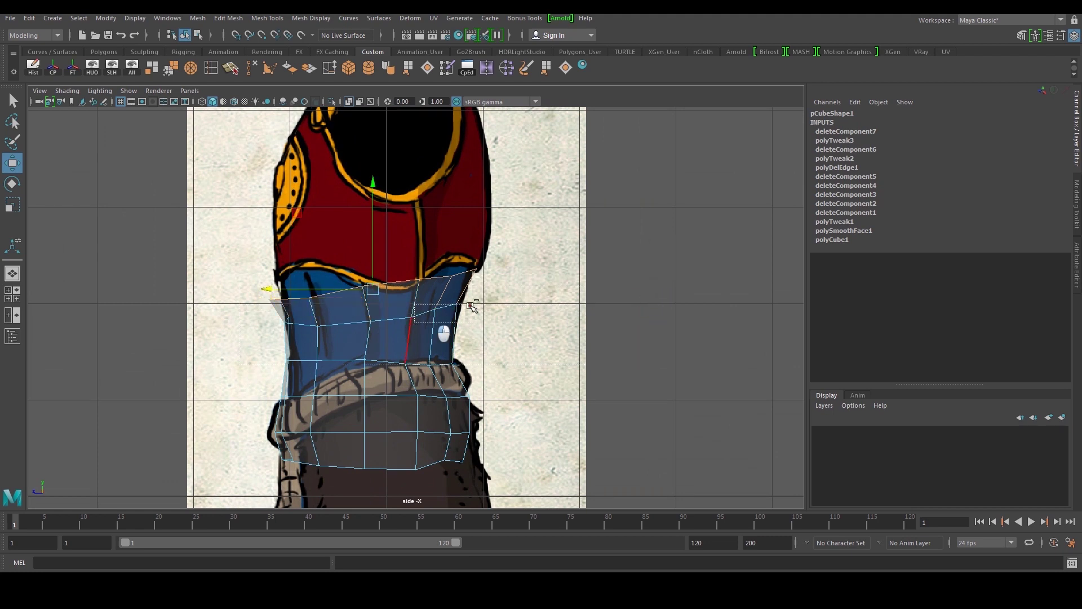
alt+middle_drag(491, 296, 491, 343)
drag(372, 332, 374, 329)
shift+right_drag(544, 330, 496, 312)
drag(374, 327, 380, 243)
In the side view, fit the back vertices of the chest section and the front vertex at its base to the armour outline.
alt+middle_drag(427, 282, 420, 307)
right_drag(420, 307, 389, 304)
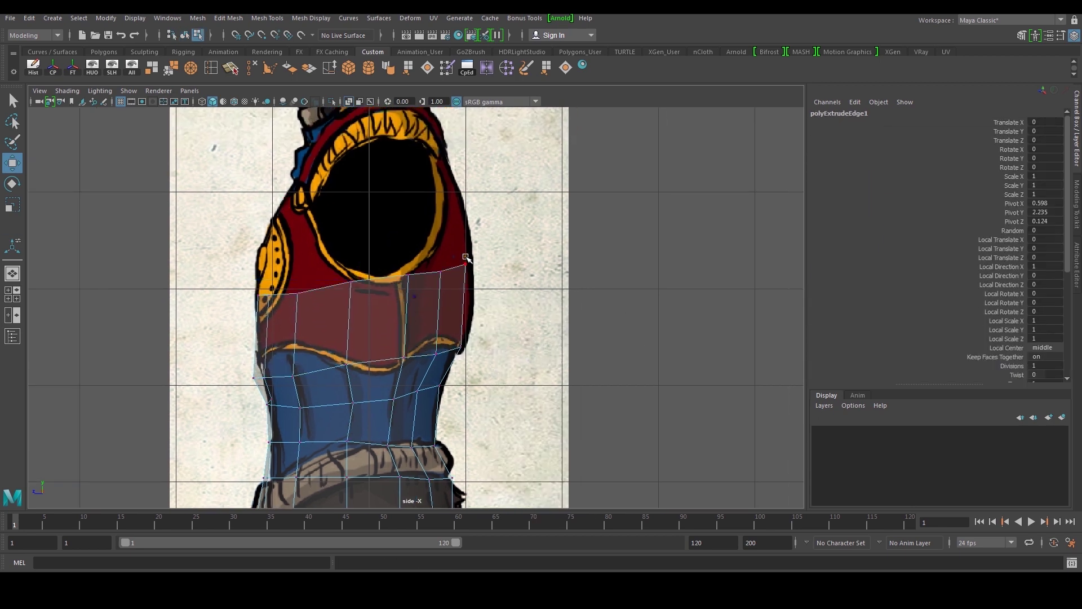
click(467, 261)
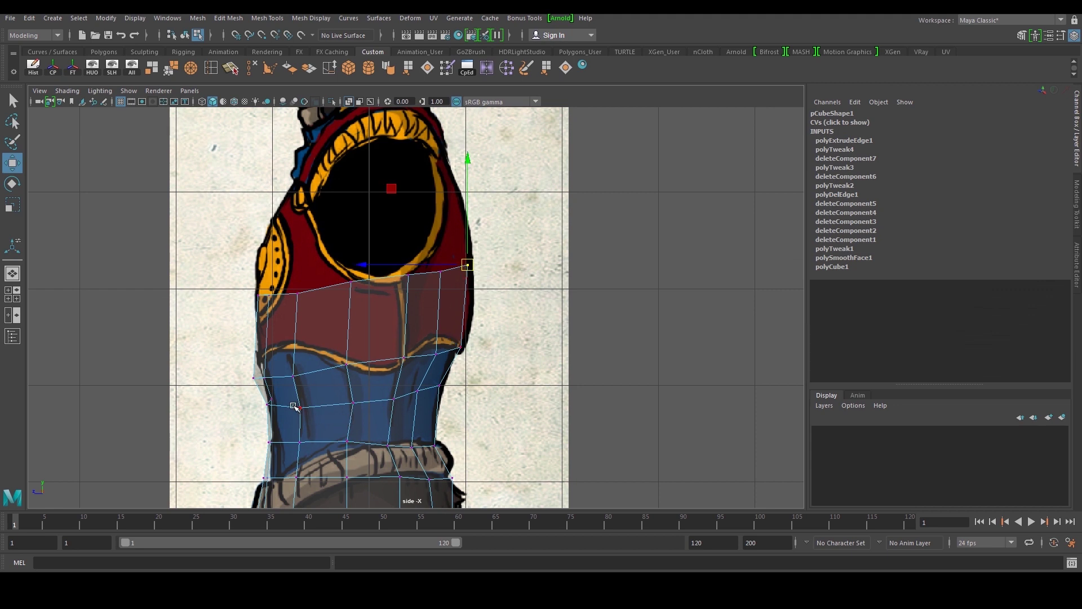
drag(447, 337, 477, 364)
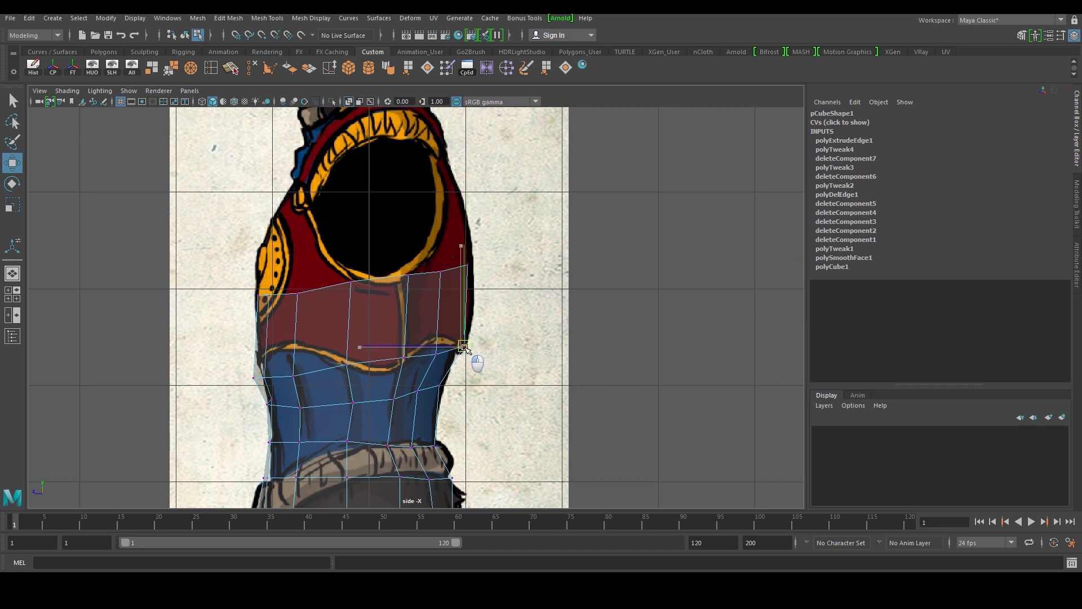
click(439, 351)
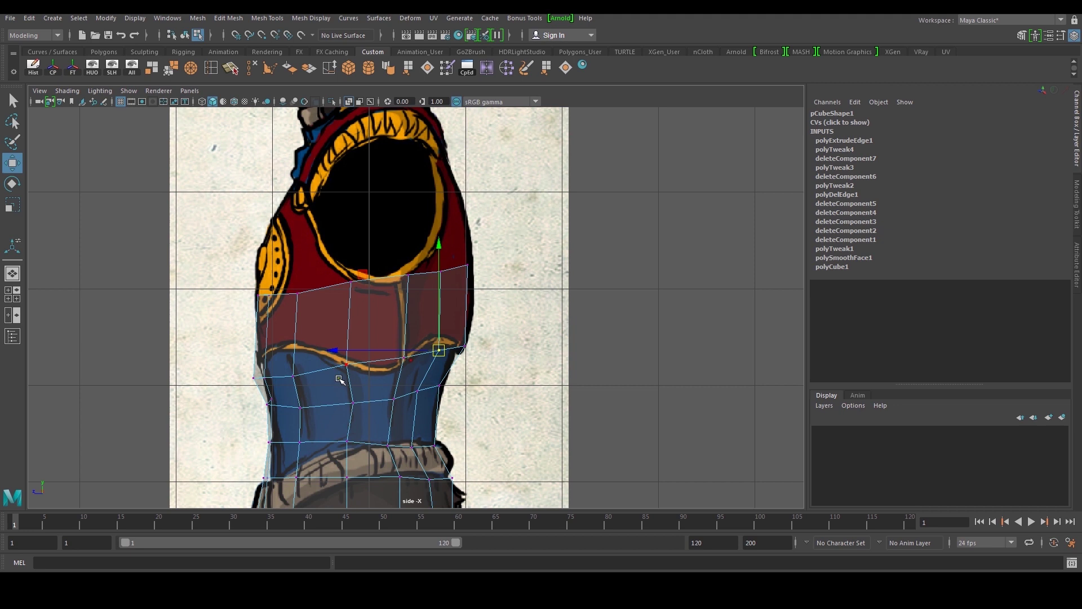
drag(246, 369, 272, 398)
Adjust the front and back vertices along the new upper edge to follow the chest and back outline.
alt+middle_drag(273, 397, 281, 439)
drag(265, 309, 282, 331)
drag(488, 283, 460, 320)
drag(478, 310, 448, 313)
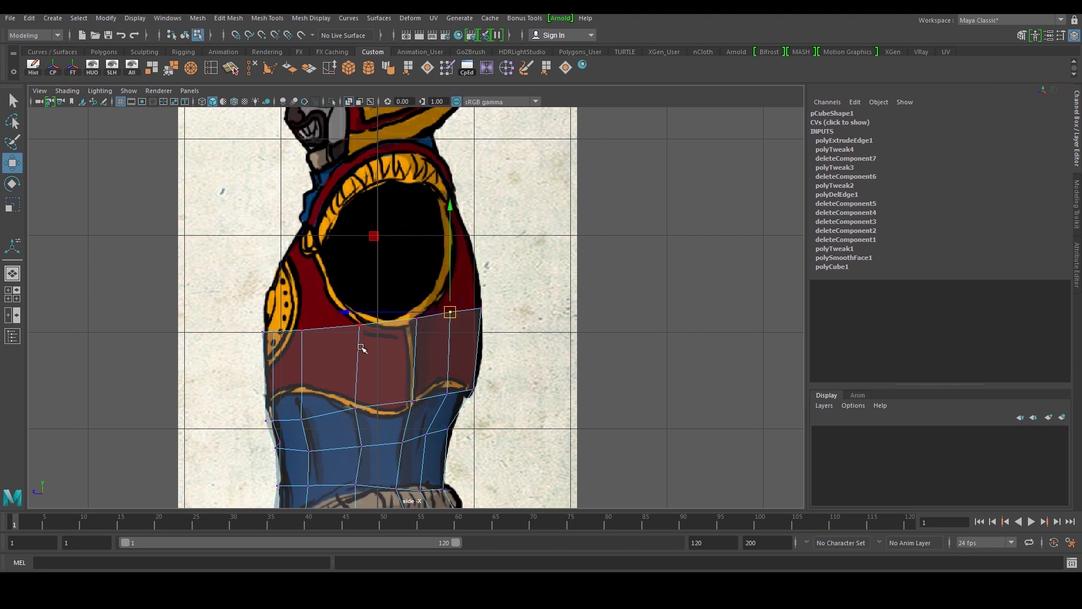
In the front view, move the upper row's outer vertices out to the edge of the chest plate below the armpit.
key(space)
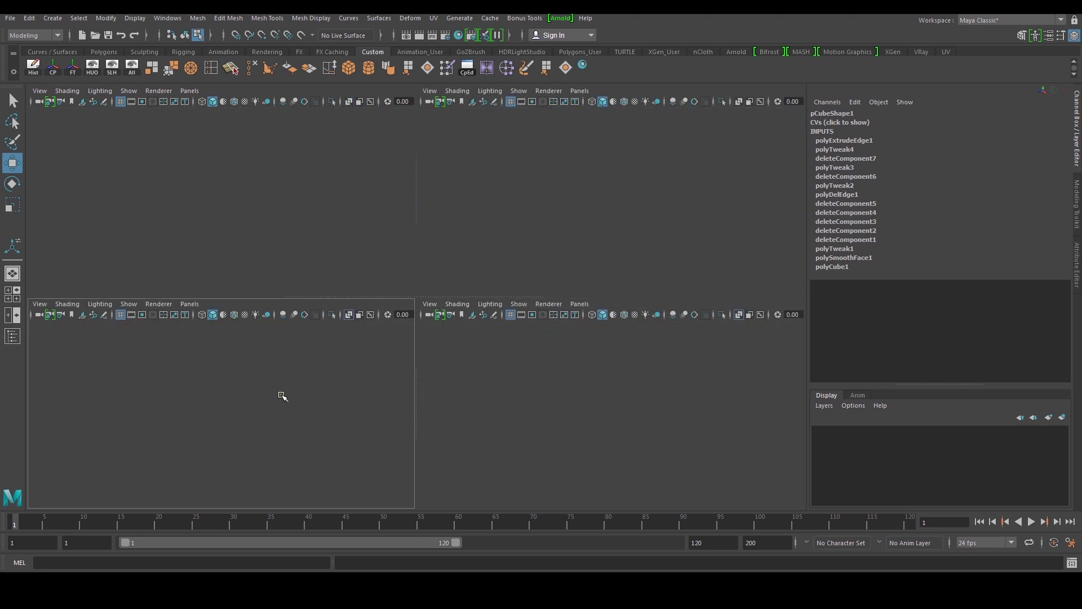
key(space)
alt+middle_drag(420, 278, 404, 362)
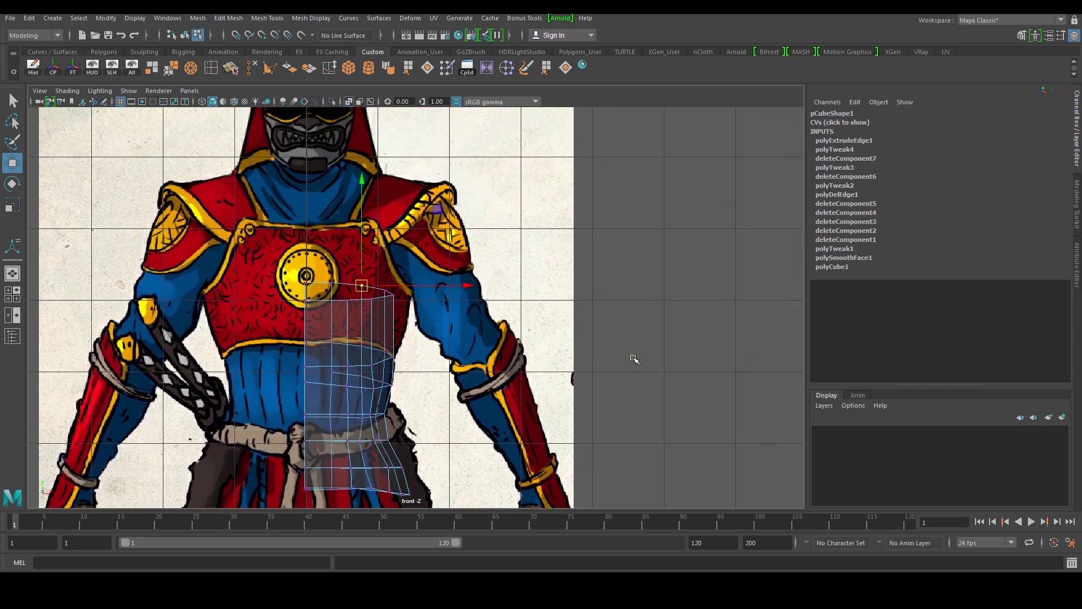
scroll(437, 309, up, 2)
drag(426, 234, 399, 294)
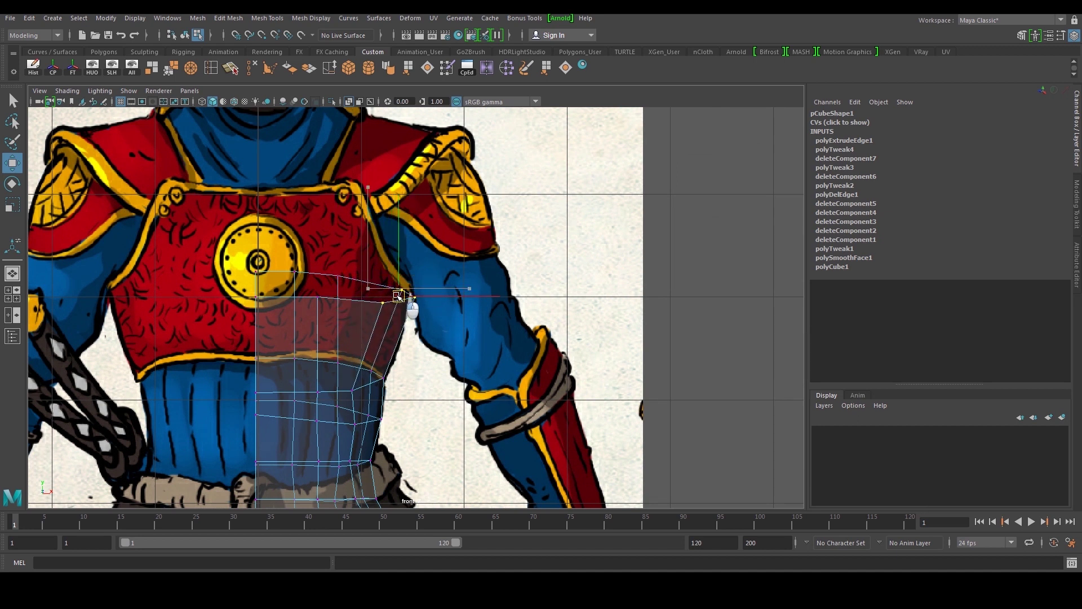
Spread the inner vertices of the upper chest row outward so the vertical columns are evenly spaced.
drag(318, 292, 324, 301)
drag(319, 298, 394, 296)
mouse_move(384, 304)
mouse_down()
mouse_move(367, 303)
mouse_move(393, 293)
mouse_up()
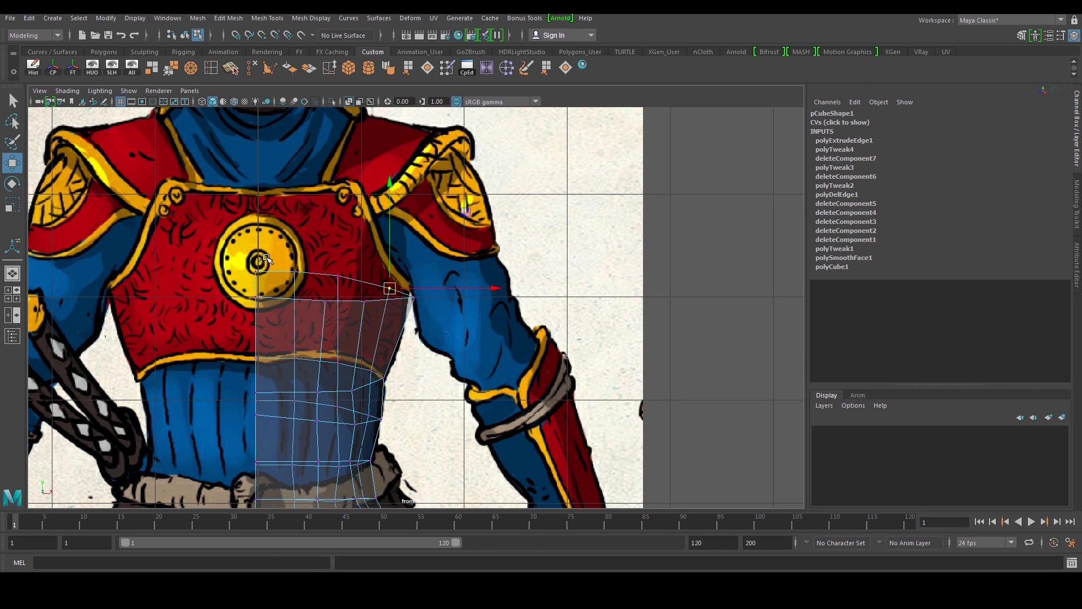
alt+middle_drag(355, 264, 310, 317)
drag(244, 322, 295, 331)
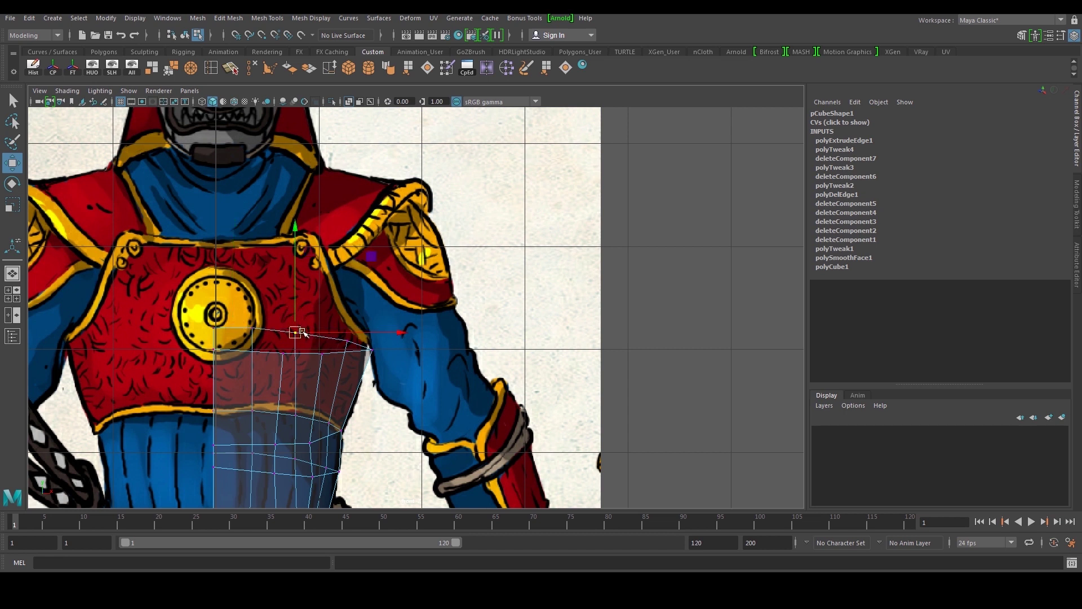
Select the horizontal edge loop near the lower rim of the chest plate and raise it slightly.
alt+middle_drag(368, 345, 393, 206)
alt+middle_drag(319, 316, 326, 302)
scroll(324, 302, up, 1)
right_drag(273, 303, 261, 290)
double_click(258, 290)
drag(300, 179, 301, 171)
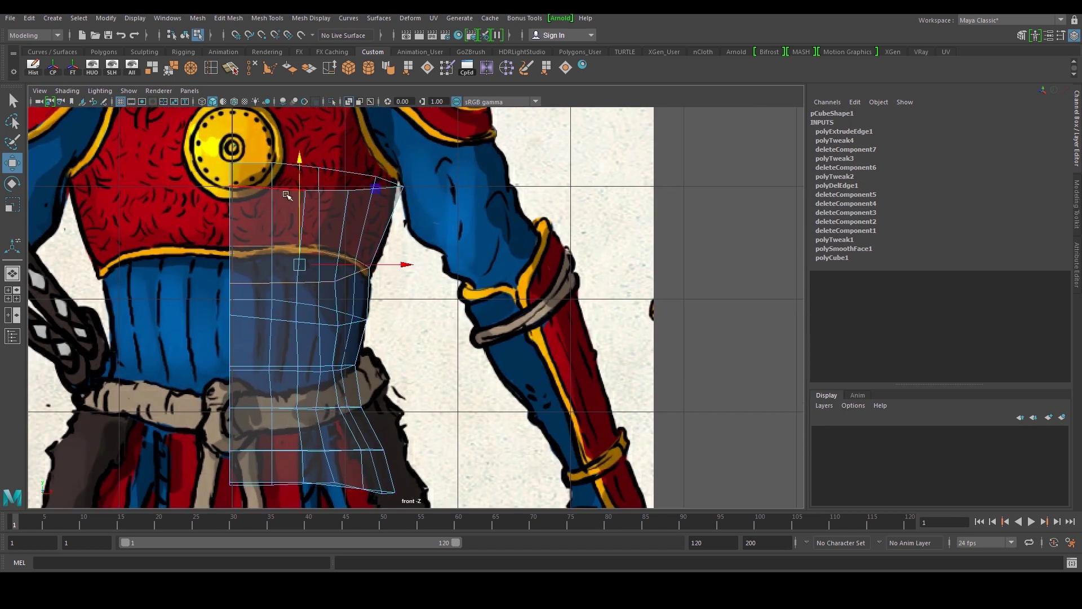
Lower the waist row's edge beside the centreline and adjust the height of its centreline vertex.
click(243, 322)
drag(263, 230, 263, 239)
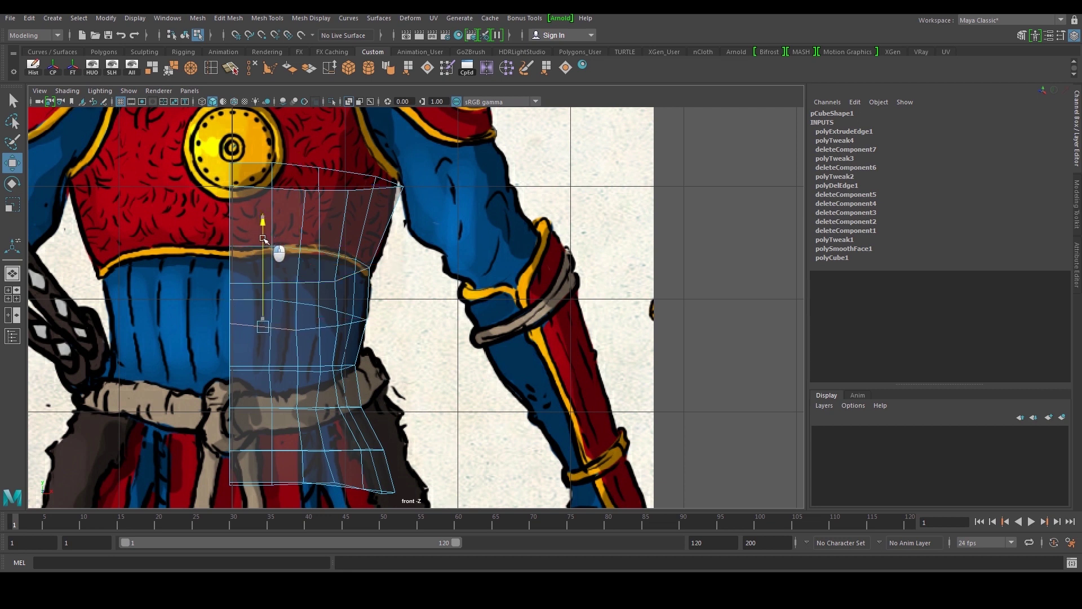
key(F9)
click(230, 327)
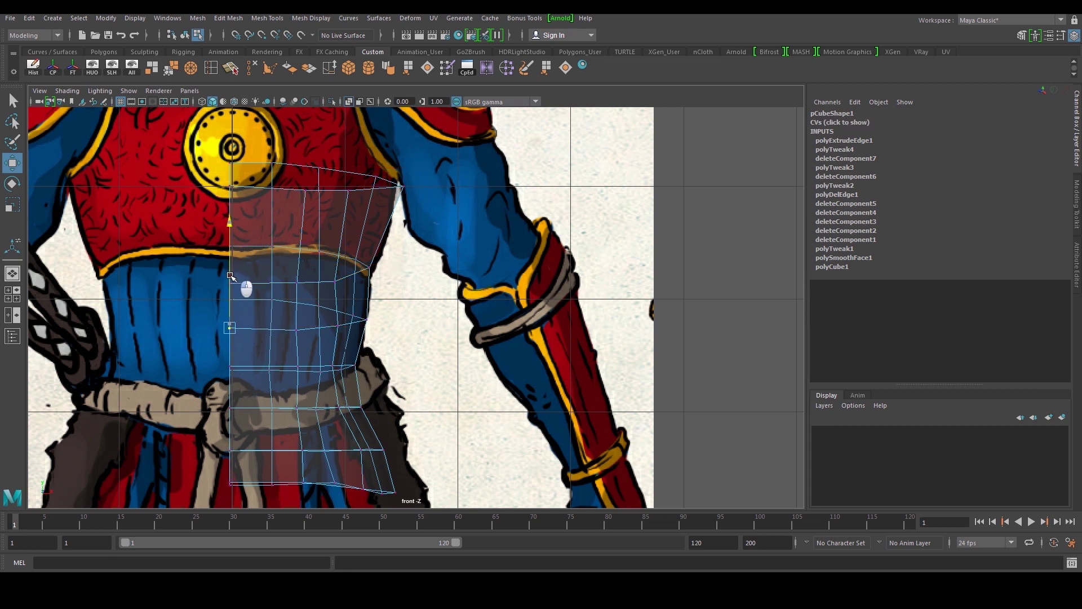
Adjust the heights of the outer inner-column vertices on the waist row so the row runs evenly in the front view.
click(357, 314)
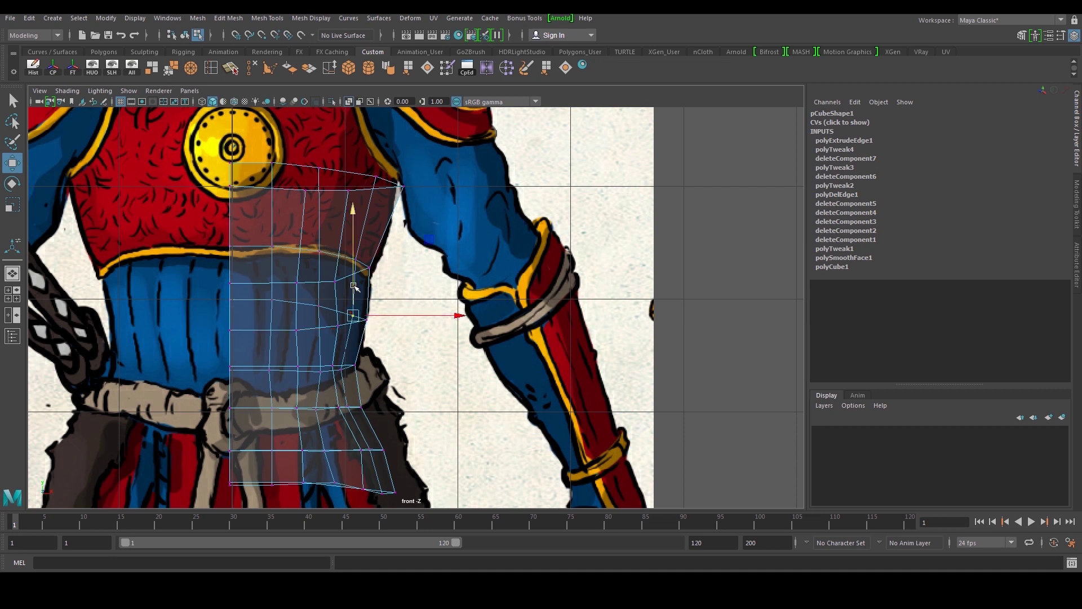
click(336, 327)
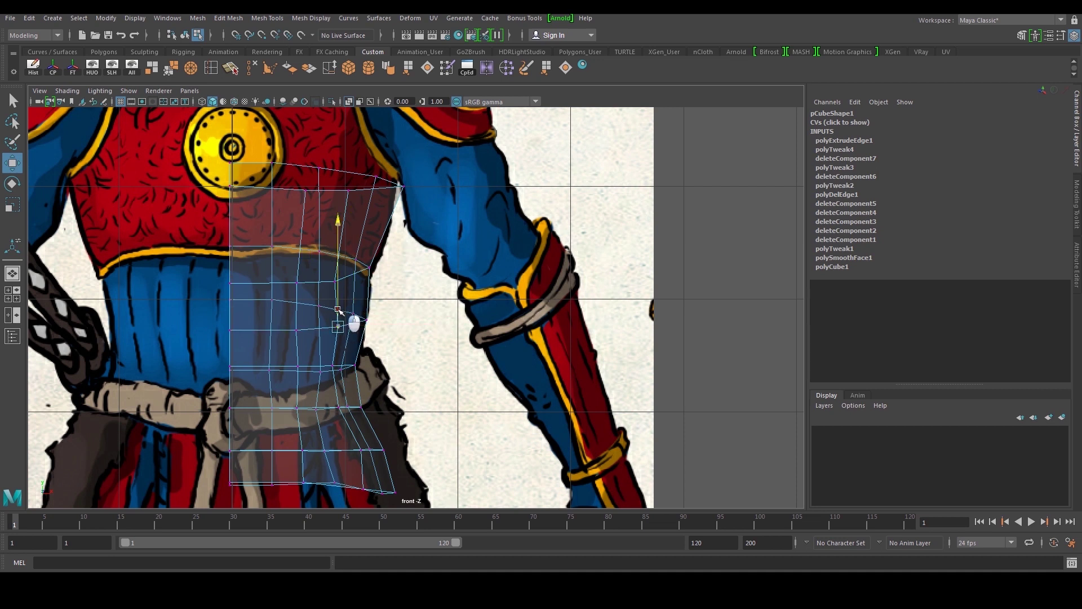
alt+middle_drag(383, 278, 369, 343)
Return to object mode, select the half-torso mesh and examine its shape in perspective against the front reference.
key(space)
key(space)
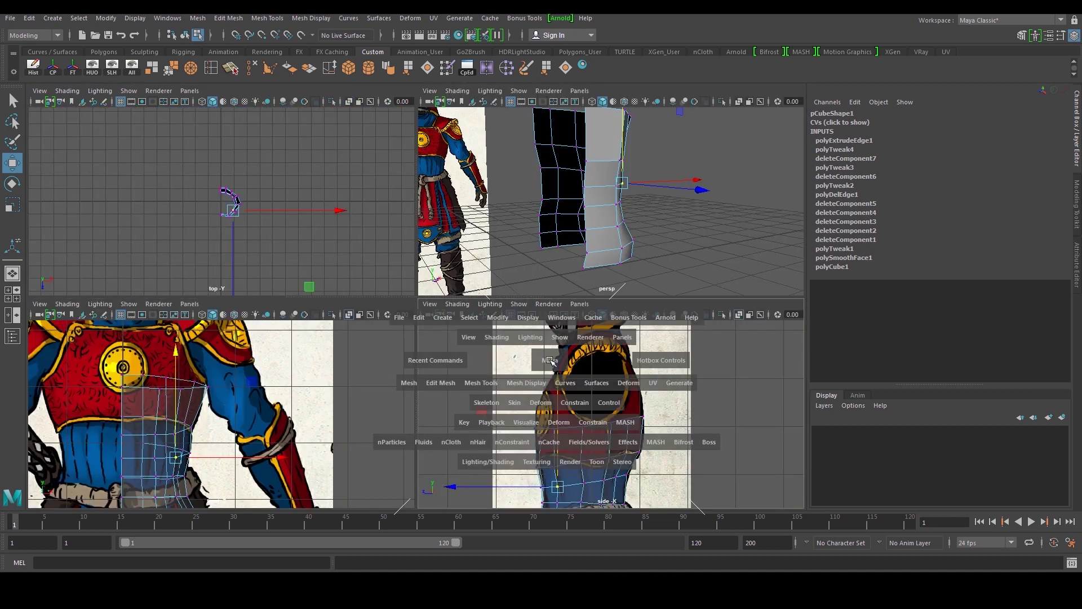
alt+middle_drag(468, 331, 467, 353)
key(space)
key(space)
alt+drag(514, 230, 431, 217)
right_drag(415, 208, 463, 191)
scroll(546, 218, down, 5)
click(546, 219)
alt+drag(546, 219, 486, 317)
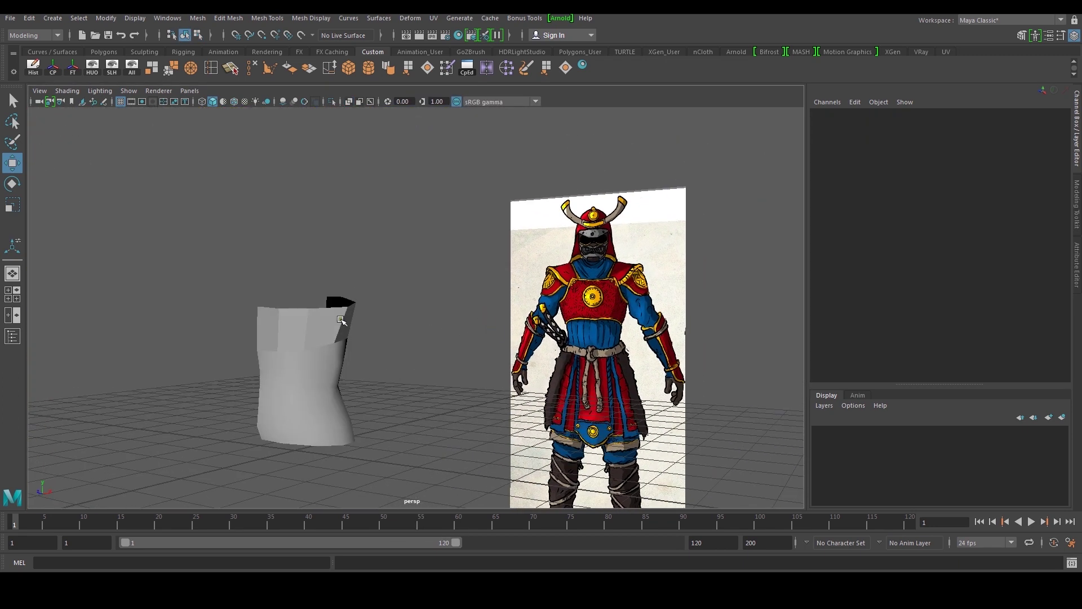
click(341, 320)
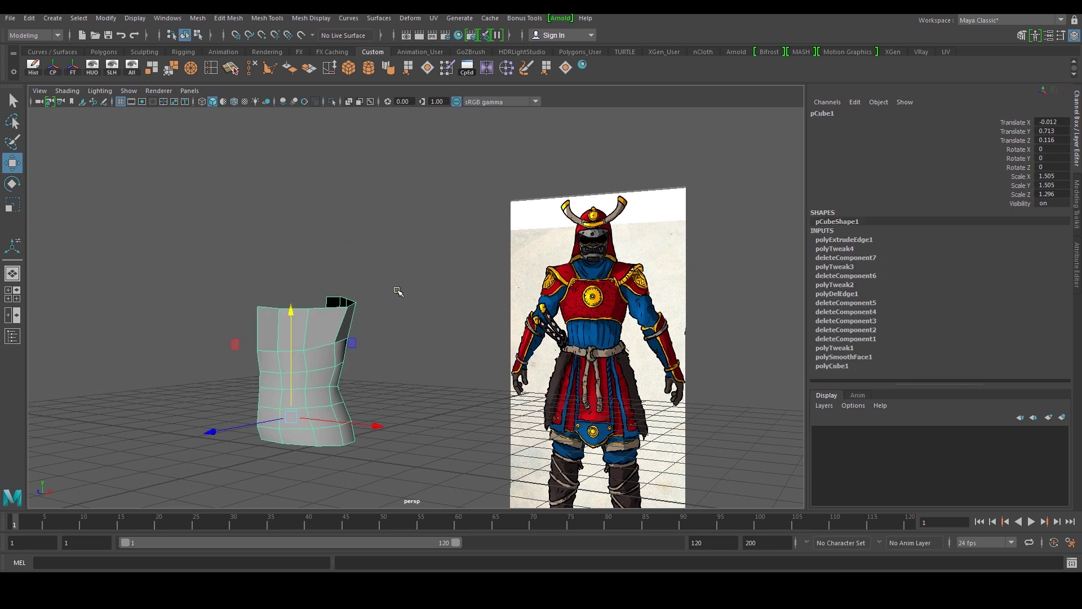
scroll(370, 316, up, 2)
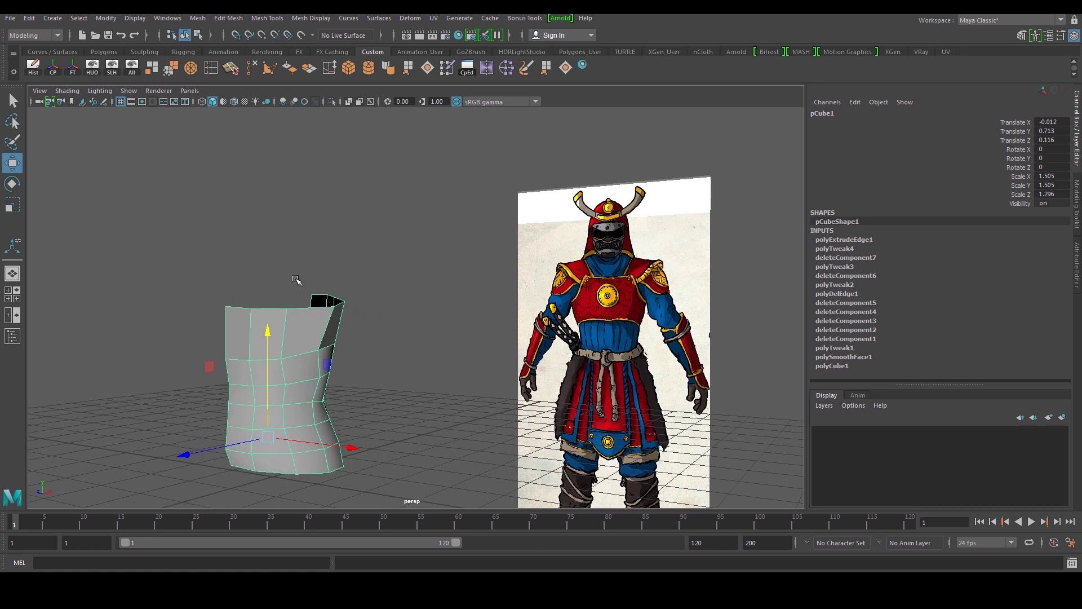
alt+drag(296, 280, 301, 310)
Select the front top border edges of the chest and extrude them up to the chest plate's upper rim.
key(space)
key(space)
alt+middle_drag(257, 334, 260, 420)
right_drag(270, 401, 271, 243)
click(242, 345)
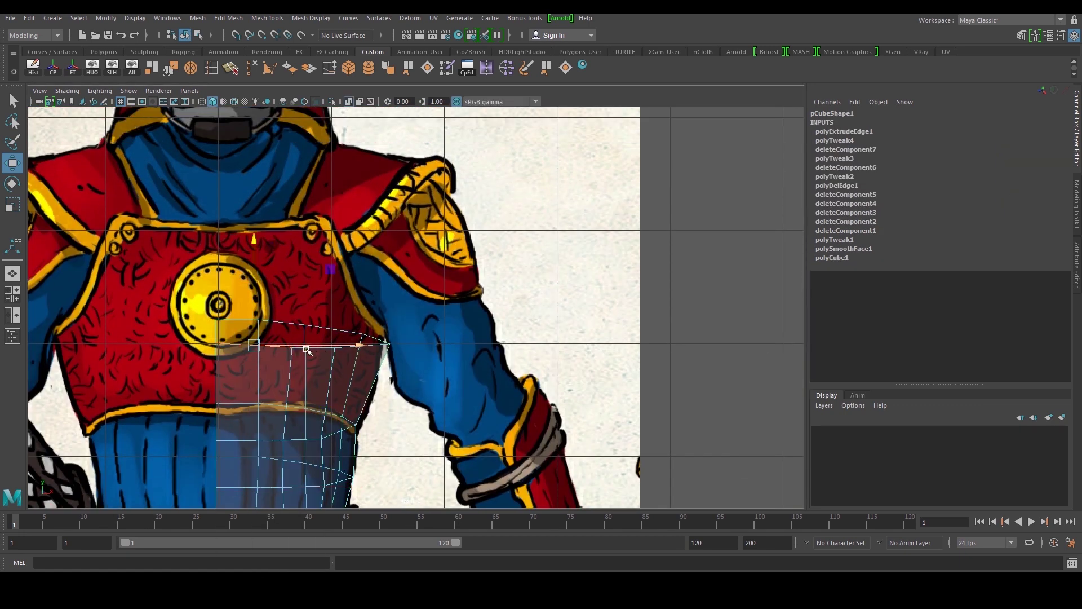
key(space)
key(space)
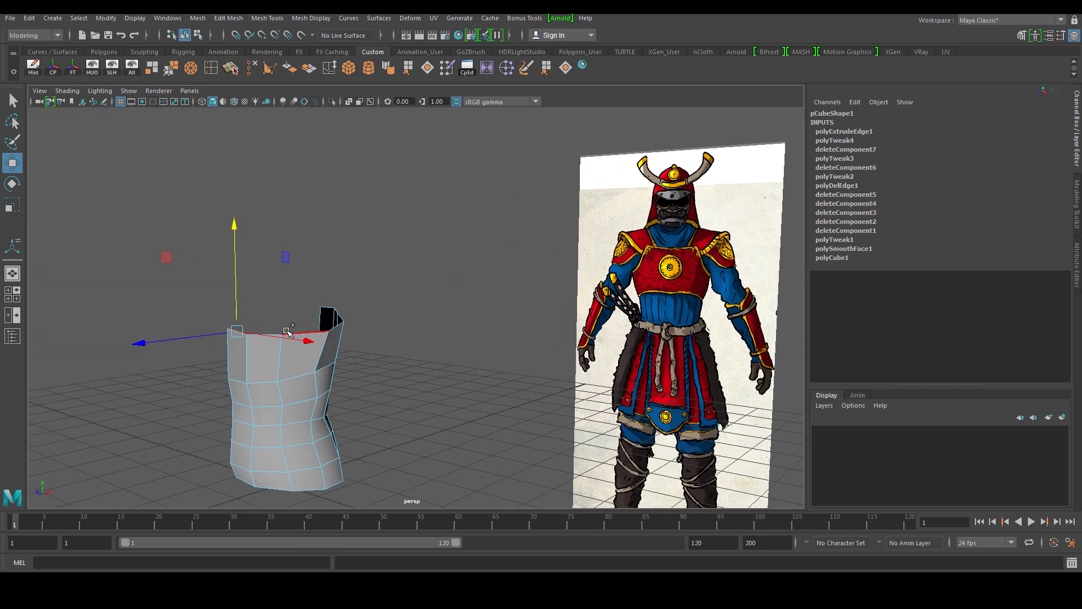
scroll(272, 330, up, 2)
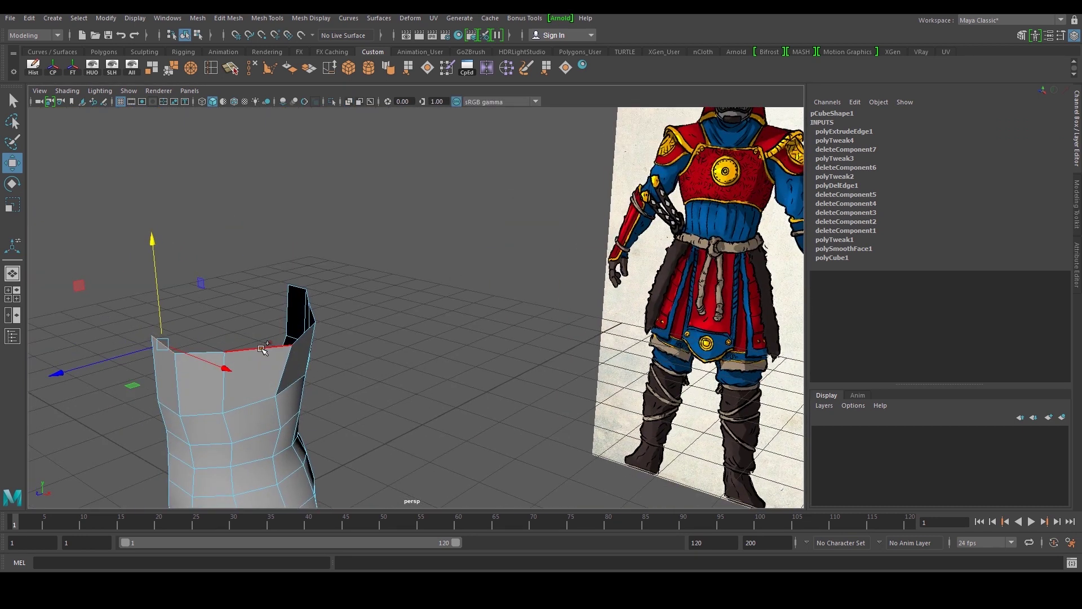
key(space)
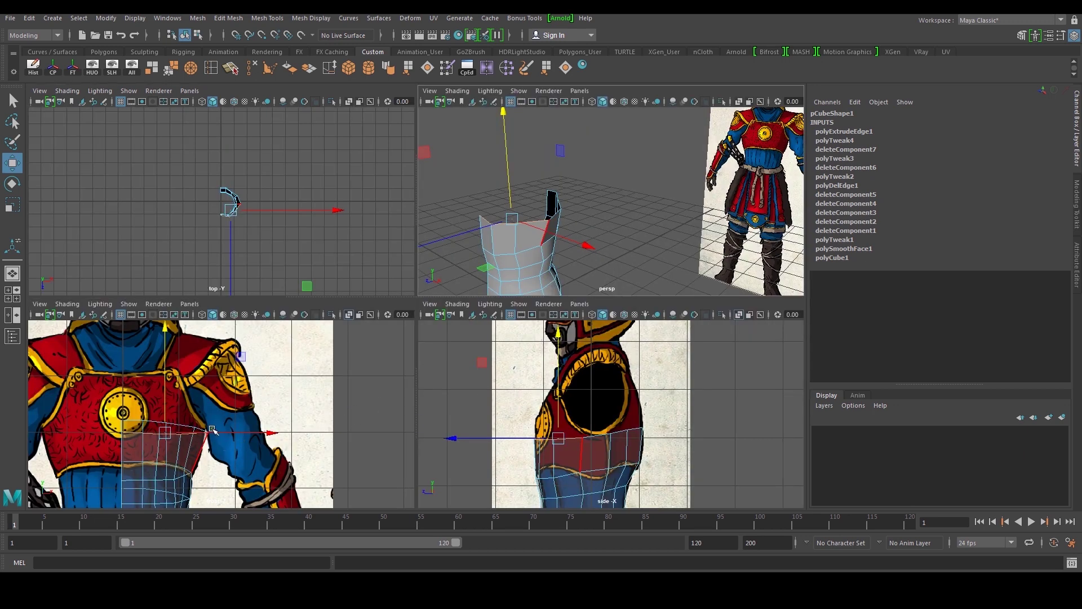
key(space)
shift+right_drag(279, 330, 279, 348)
middle_drag(279, 348, 302, 234)
In the side view, lower the two frontmost vertices of the row beneath the extruded chest strip.
key(space)
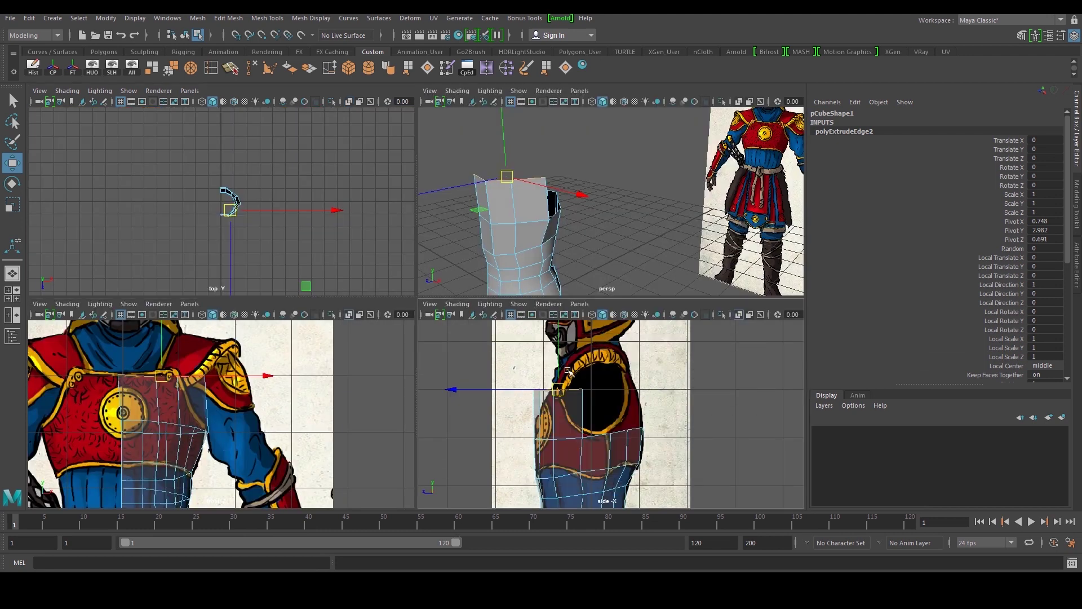
key(space)
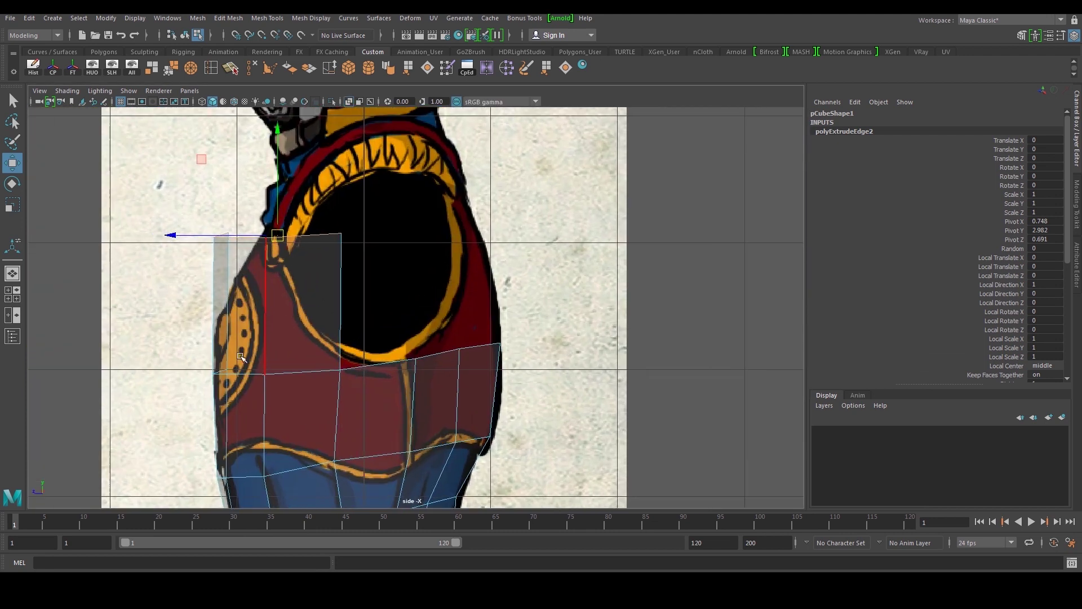
alt+middle_drag(241, 356, 278, 312)
right_drag(278, 320, 243, 316)
drag(239, 307, 286, 342)
drag(256, 325, 257, 385)
drag(277, 320, 310, 341)
drag(306, 331, 311, 348)
mouse_move(239, 419)
mouse_down()
mouse_move(267, 444)
mouse_move(257, 389)
mouse_move(275, 411)
mouse_move(259, 417)
mouse_up()
key(ctrl+z)
Raise the inner vertices of the row along the chest plate's lower rim in the side view.
drag(283, 414, 313, 446)
drag(303, 432, 459, 419)
drag(454, 411, 503, 415)
drag(497, 402, 500, 392)
drag(517, 376, 531, 396)
Select the top row of the extruded chest strip and shift it slightly backward and down.
alt+middle_drag(449, 331, 458, 399)
drag(238, 199, 420, 300)
drag(353, 258, 363, 276)
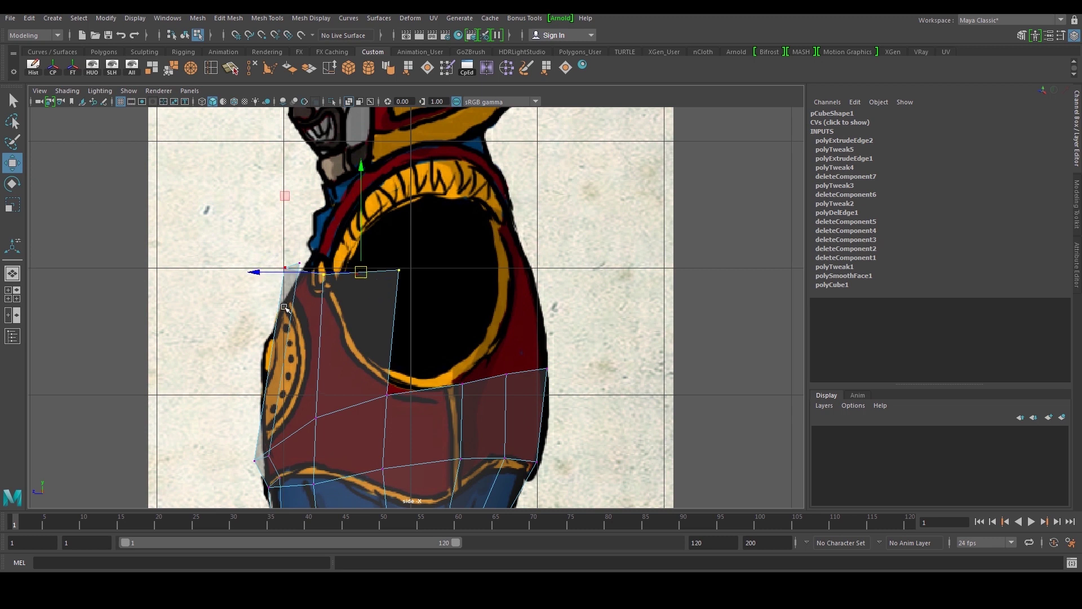
In perspective, adjust the position of a front vertex on the extruded chest strip.
key(space)
alt+drag(507, 234, 280, 340)
right_drag(280, 341, 279, 315)
alt+drag(278, 339, 235, 315)
alt+right_drag(236, 315, 284, 294)
right_drag(285, 292, 235, 303)
click(228, 302)
alt+middle_drag(228, 302, 250, 350)
drag(248, 256, 251, 231)
click(314, 348)
alt+drag(314, 257, 332, 367)
Adjust the strip's side vertical edge sideways and pull its outermost vertical edge inward toward the armhole in the front view.
right_drag(287, 362, 285, 326)
click(281, 345)
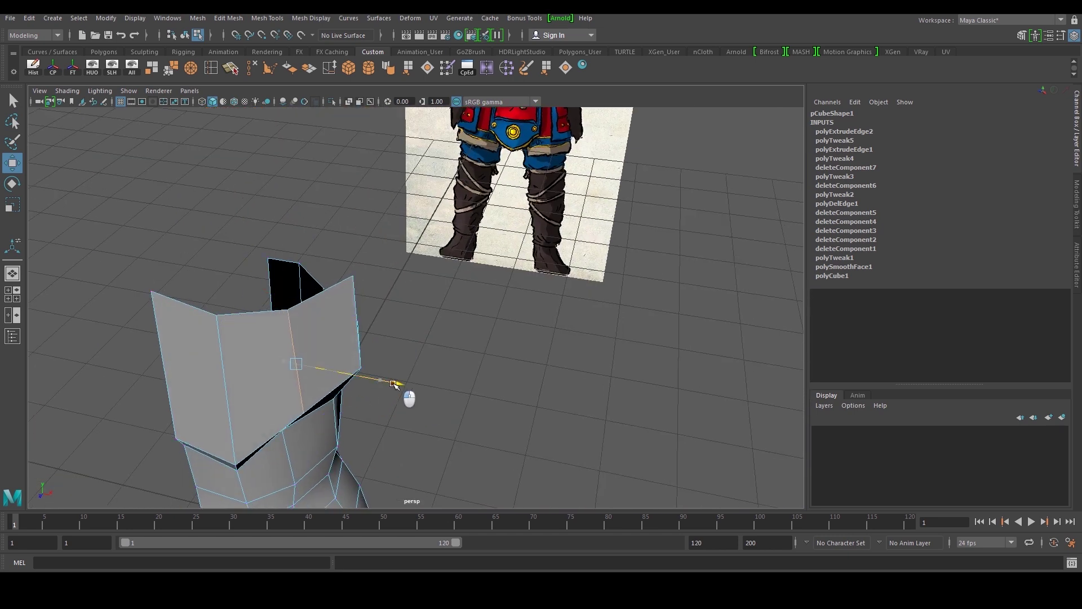
alt+drag(406, 394, 427, 306)
alt+right_drag(428, 305, 416, 314)
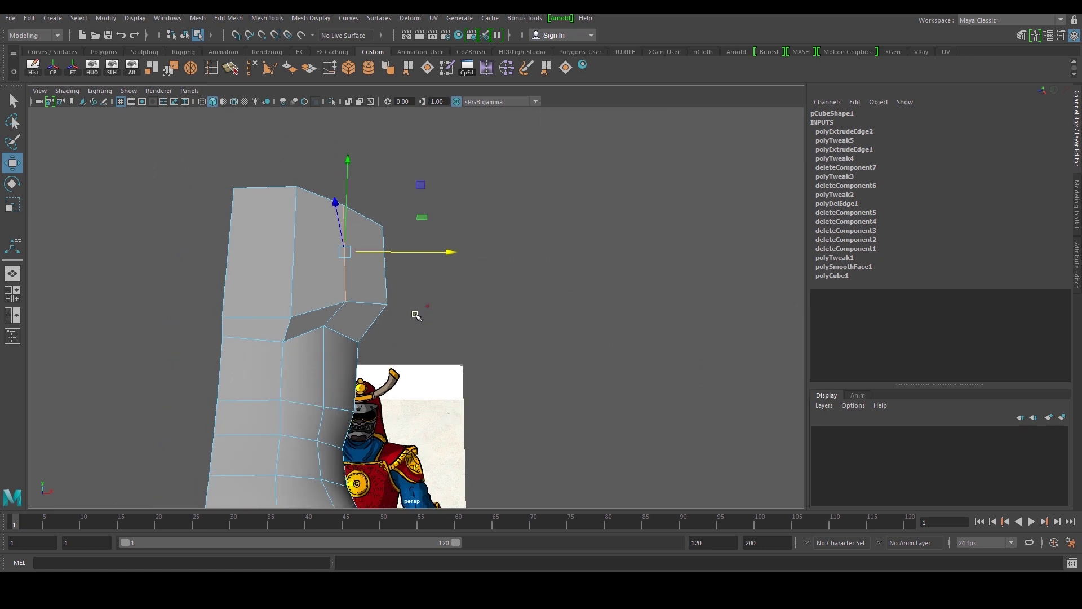
alt+middle_drag(416, 315, 411, 325)
key(space)
key(space)
click(387, 300)
drag(489, 288, 471, 286)
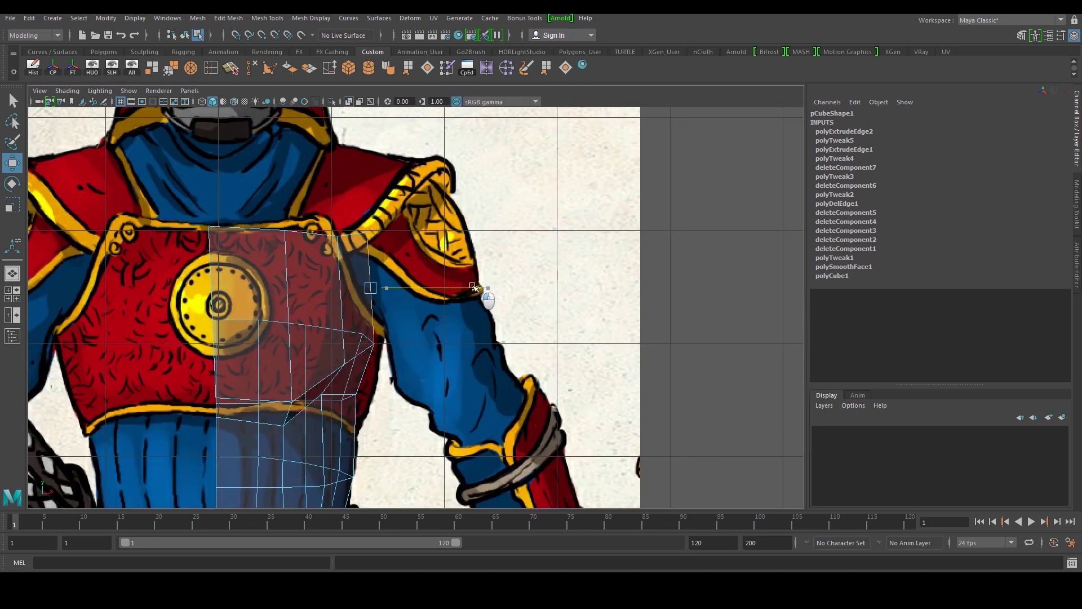
In the front view, move the rim row's outer vertex out to the chest plate's edge and raise the sagging inner vertex.
click(357, 393)
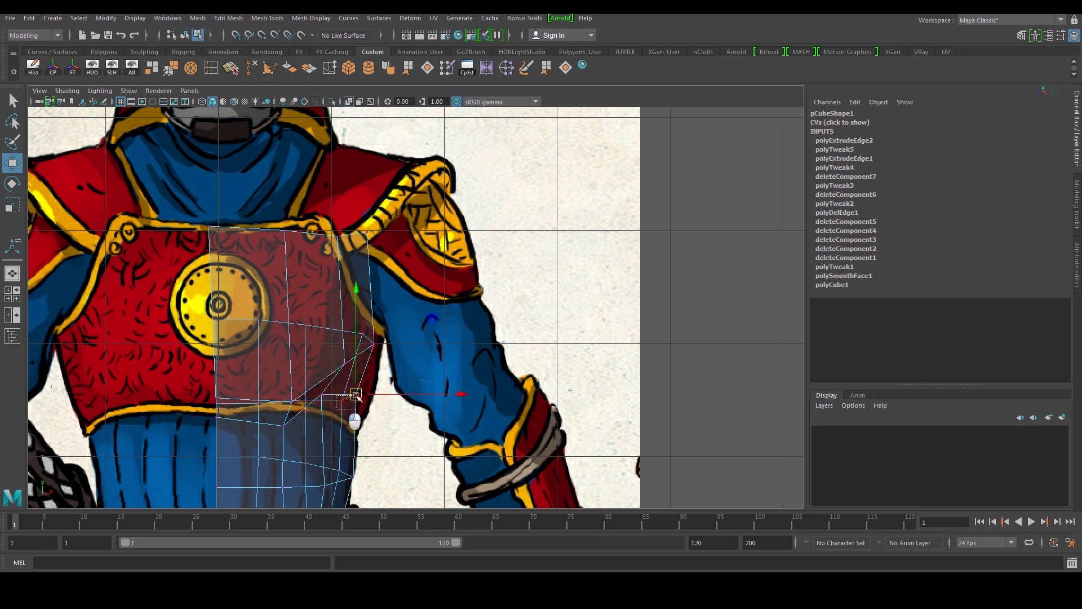
mouse_move(356, 393)
mouse_down()
mouse_move(391, 411)
mouse_move(373, 400)
mouse_up()
click(282, 426)
drag(281, 426, 291, 413)
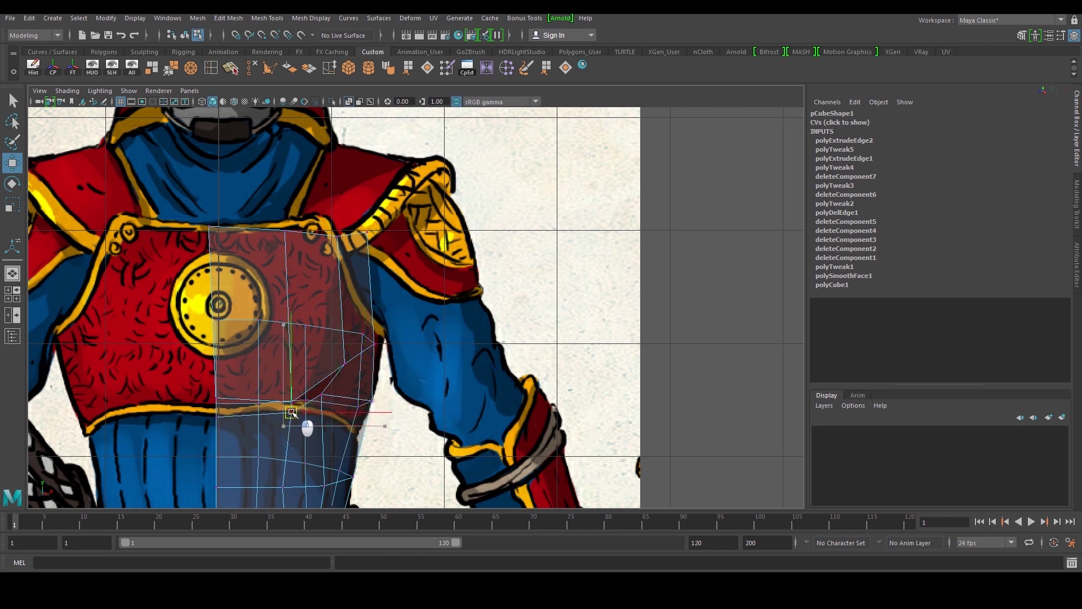
In the side view, move the front strip's rear top vertex forward to the armhole and select the armpit vertex.
key(space)
key(space)
alt+drag(430, 306, 282, 353)
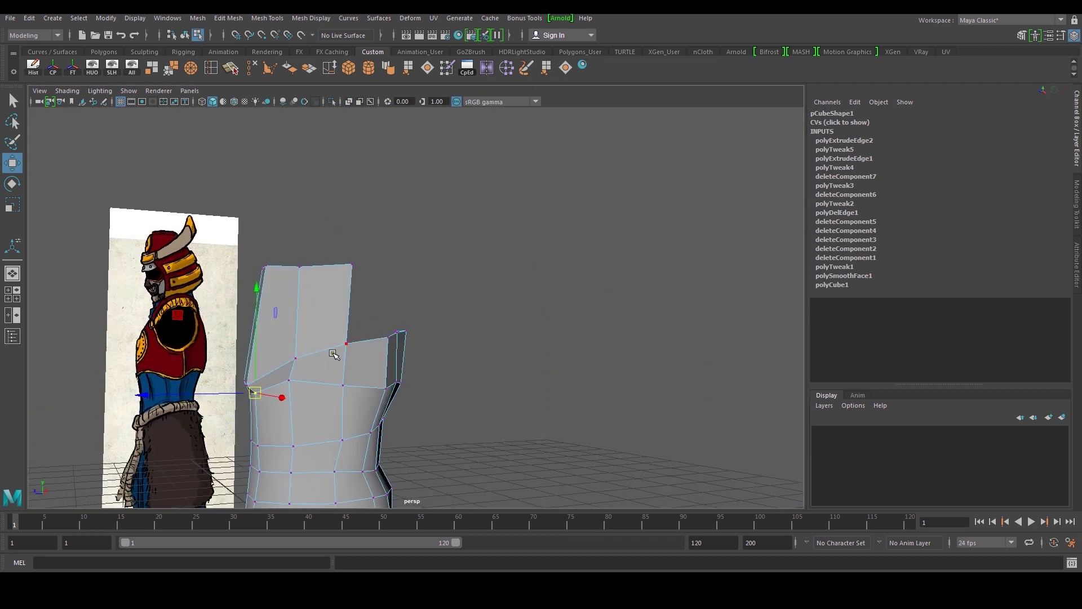
key(space)
drag(585, 385, 627, 420)
middle_drag(622, 413, 594, 407)
drag(589, 446, 608, 468)
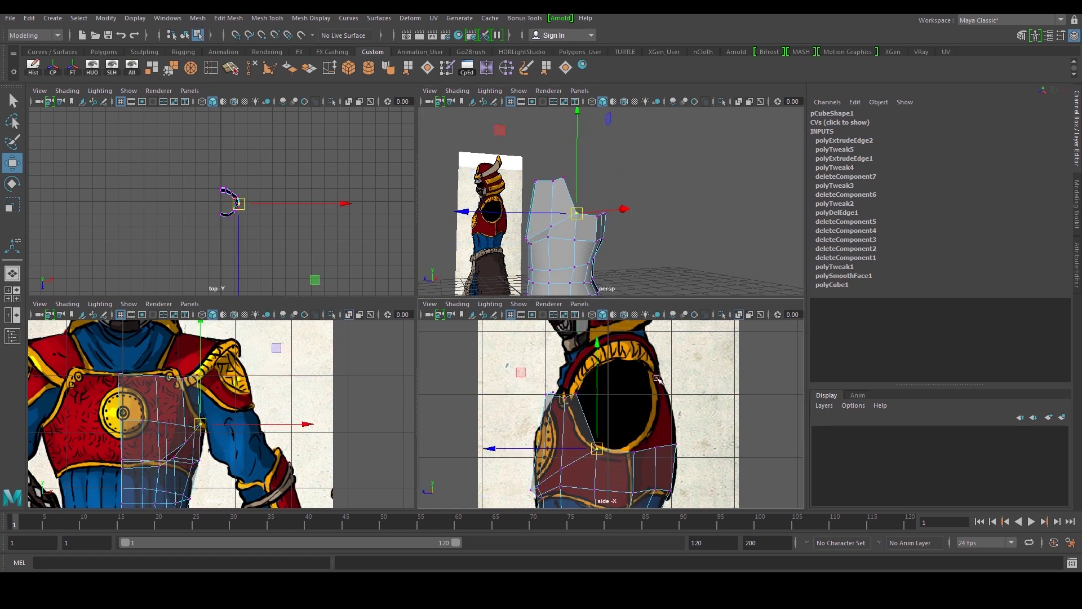
Examine the half-torso in perspective from several angles beside the front reference, then frame the mesh.
alt+drag(625, 237, 506, 240)
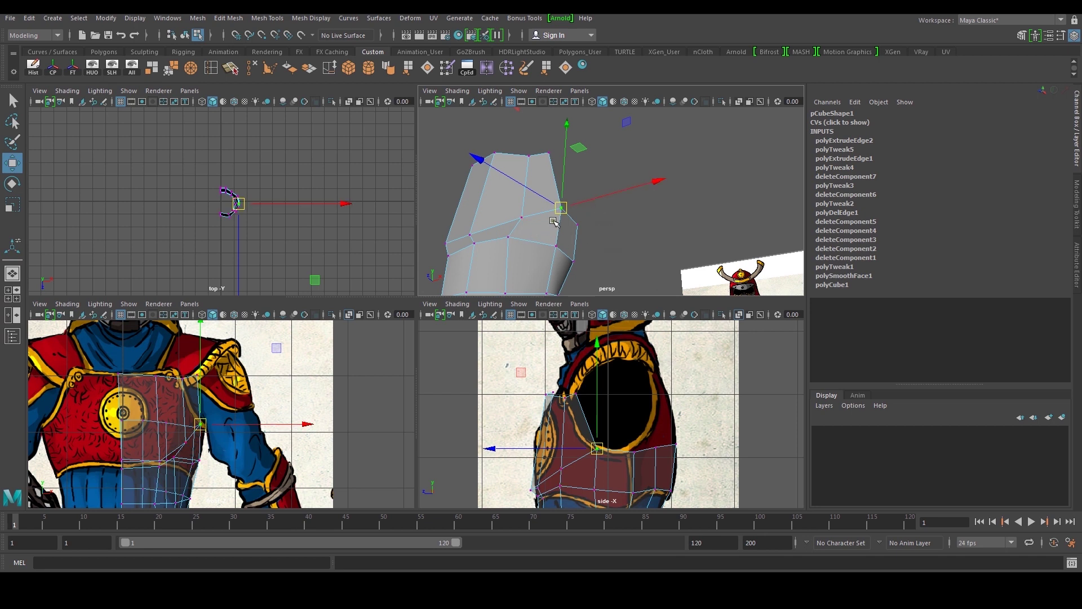
alt+drag(585, 241, 513, 259)
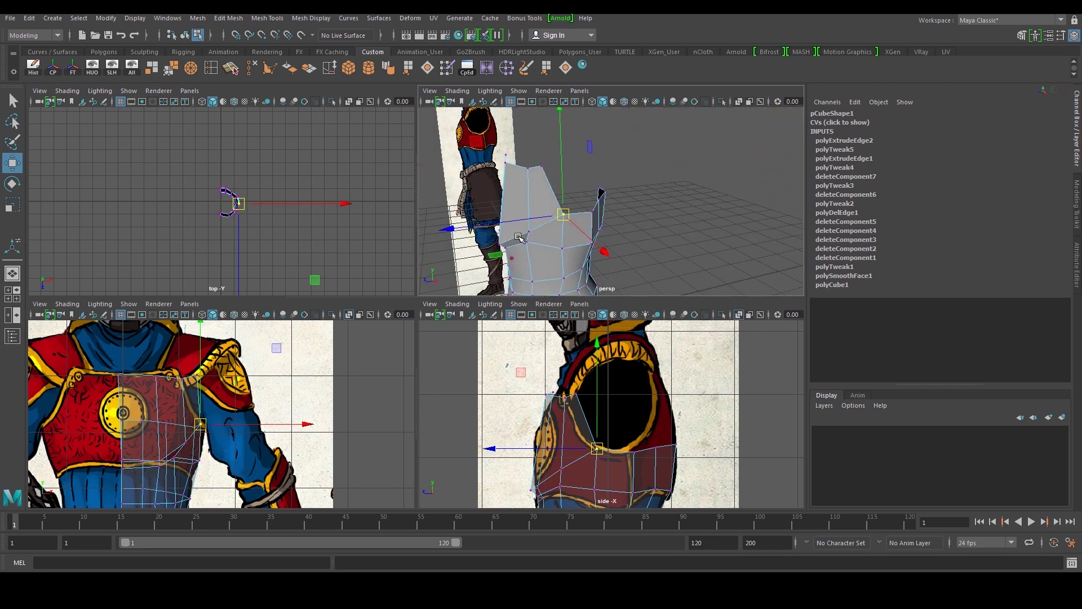
key(space)
alt+drag(409, 302, 388, 282)
right_drag(386, 273, 438, 259)
alt+drag(438, 262, 530, 313)
click(497, 306)
alt+right_drag(530, 313, 476, 320)
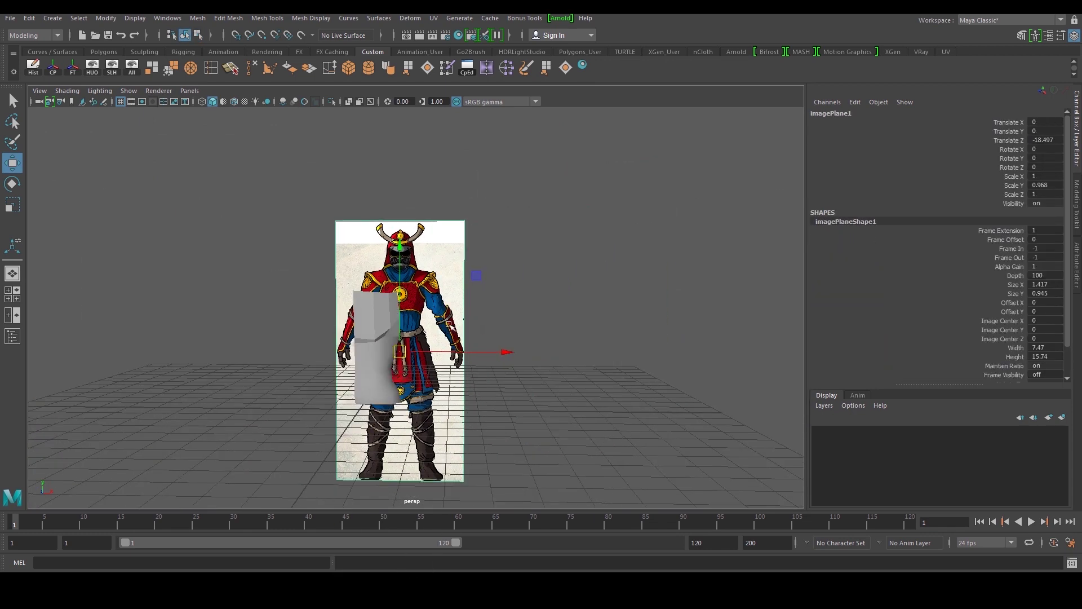
alt+drag(433, 298, 446, 298)
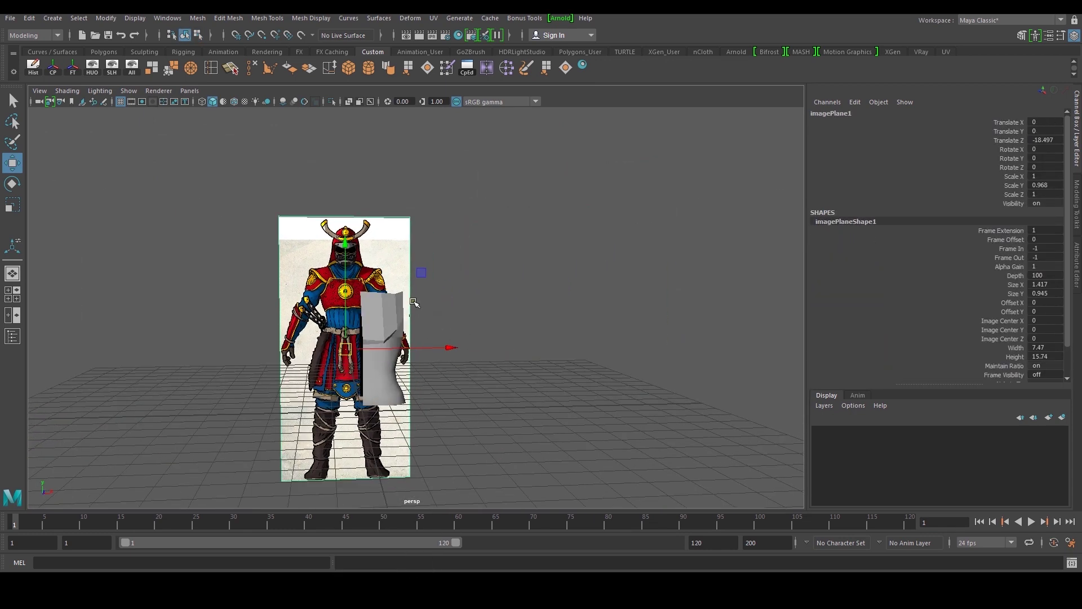
click(498, 399)
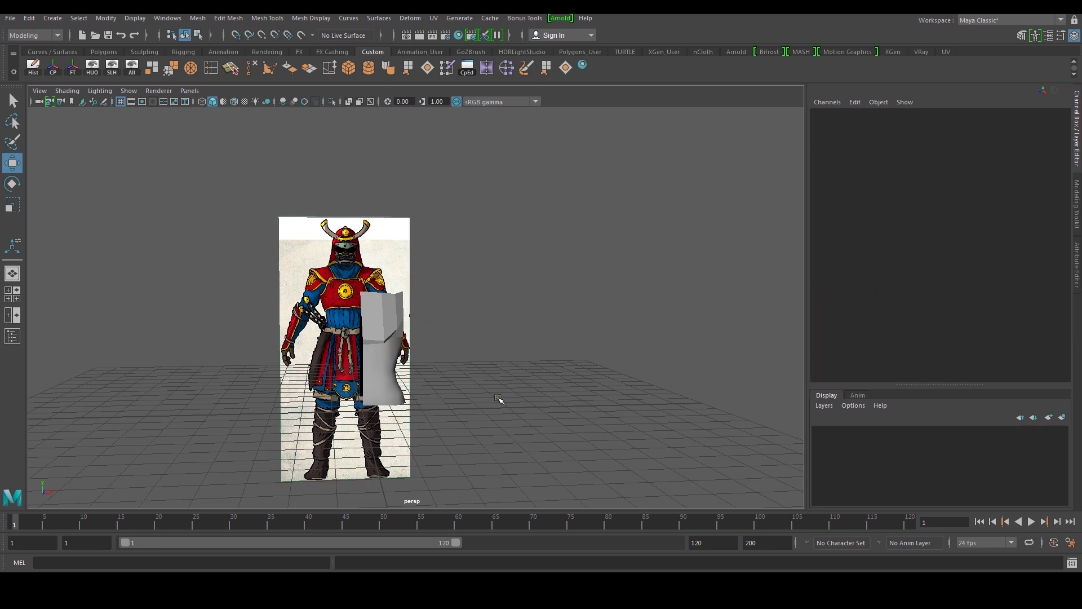
click(398, 332)
key(f)
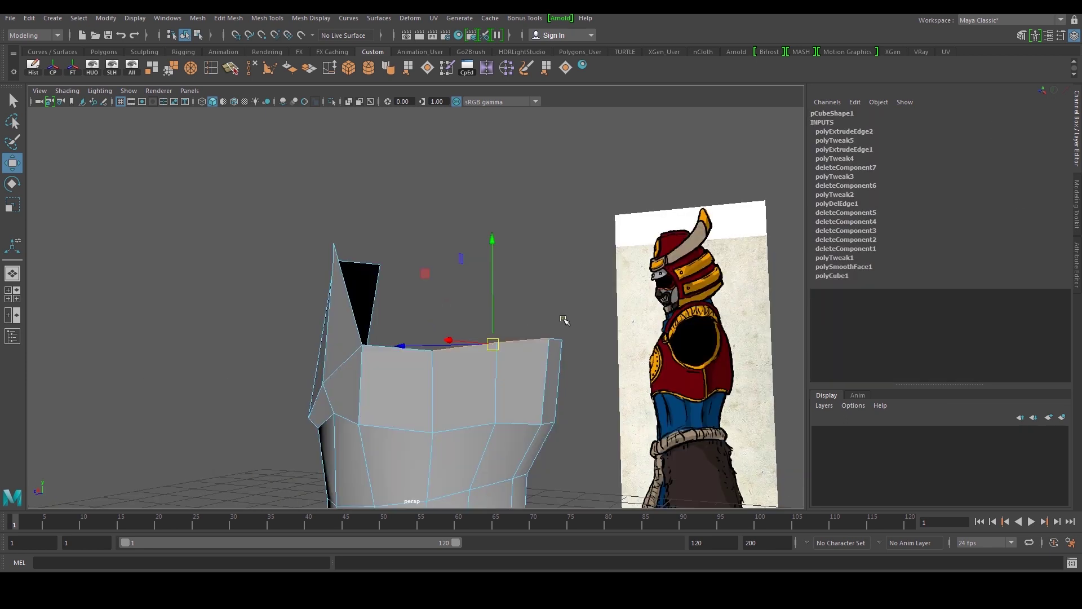
Select the top border edges along the back of the chest and extrude them upward in the side view.
alt+drag(564, 320, 551, 322)
click(558, 341)
shift+click(494, 351)
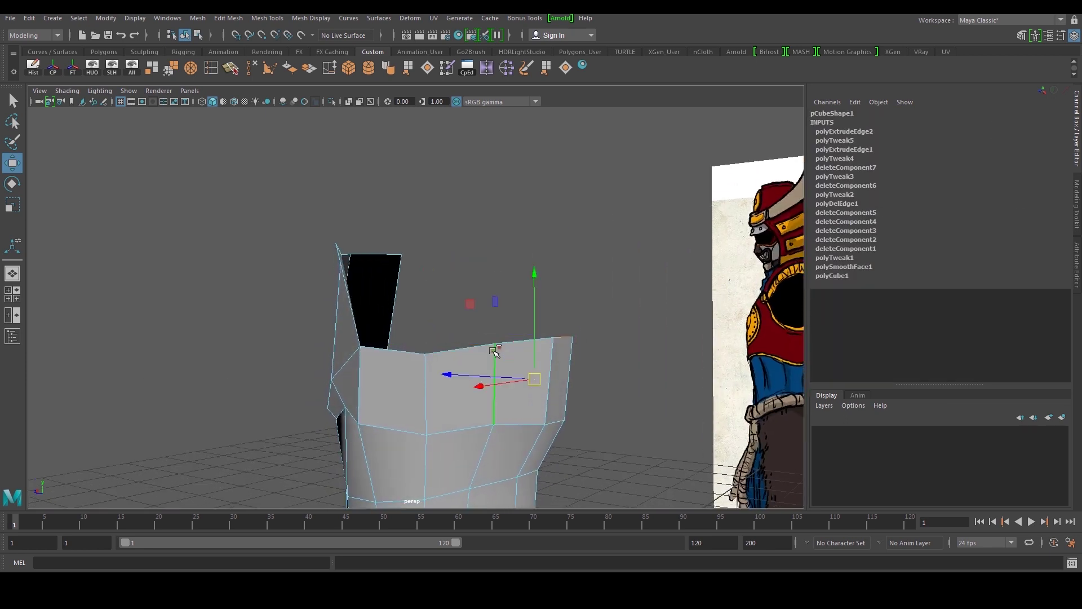
click(563, 338)
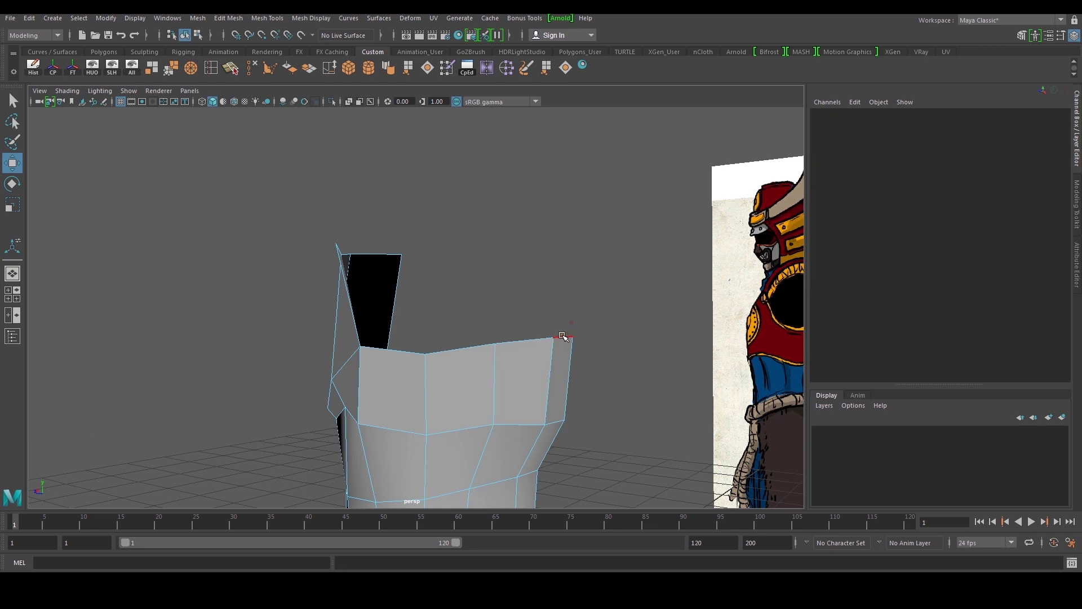
shift+click(506, 345)
shift+click(475, 356)
alt+drag(483, 356, 529, 389)
key(space)
key(space)
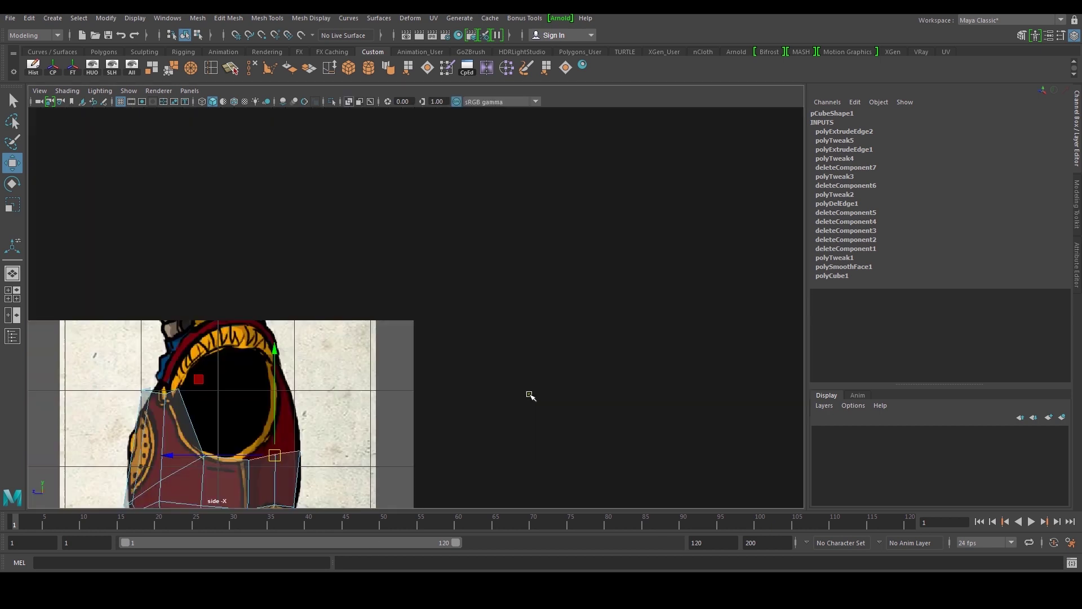
shift+right_drag(455, 326, 454, 358)
key(w)
drag(433, 393, 453, 309)
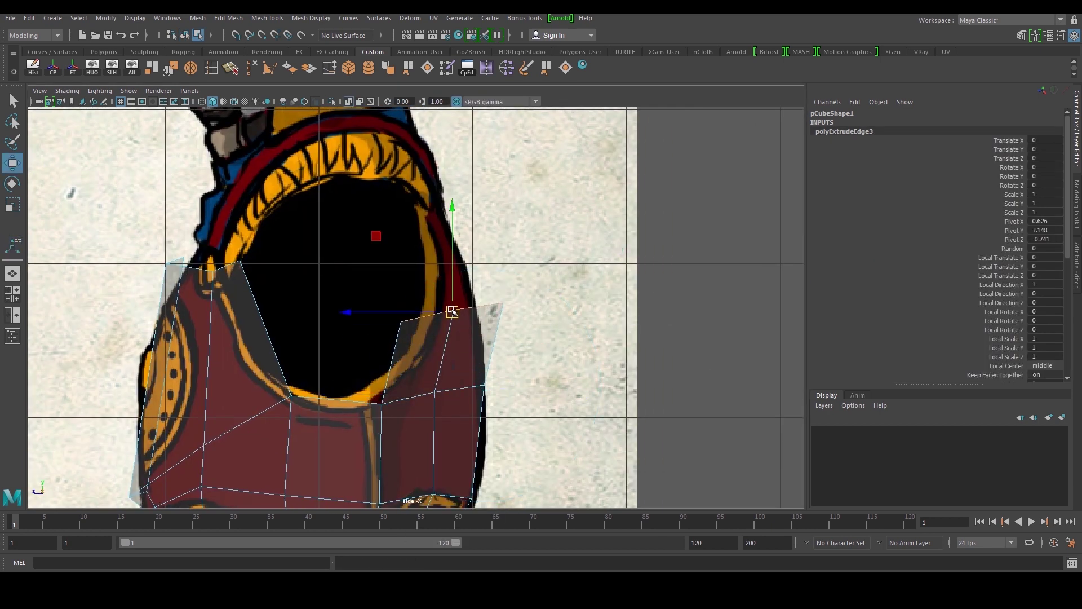
Move the extruded back strip's top vertices to match the armhole's rear edge and the outline of the back.
right_drag(452, 341, 416, 336)
drag(384, 302, 423, 327)
drag(511, 321, 497, 295)
drag(504, 303, 456, 324)
click(458, 317)
Move the rear armpit vertex onto the armhole's lower curve and fine-tune the vertex above it.
drag(376, 412, 377, 413)
drag(367, 389, 388, 422)
drag(382, 403, 387, 397)
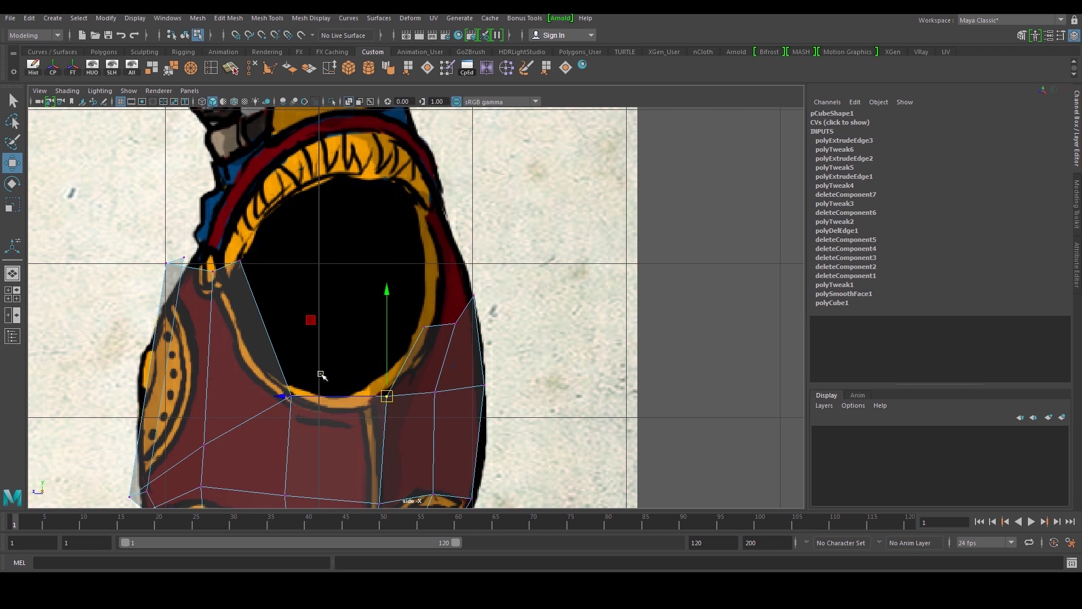
drag(428, 305, 428, 332)
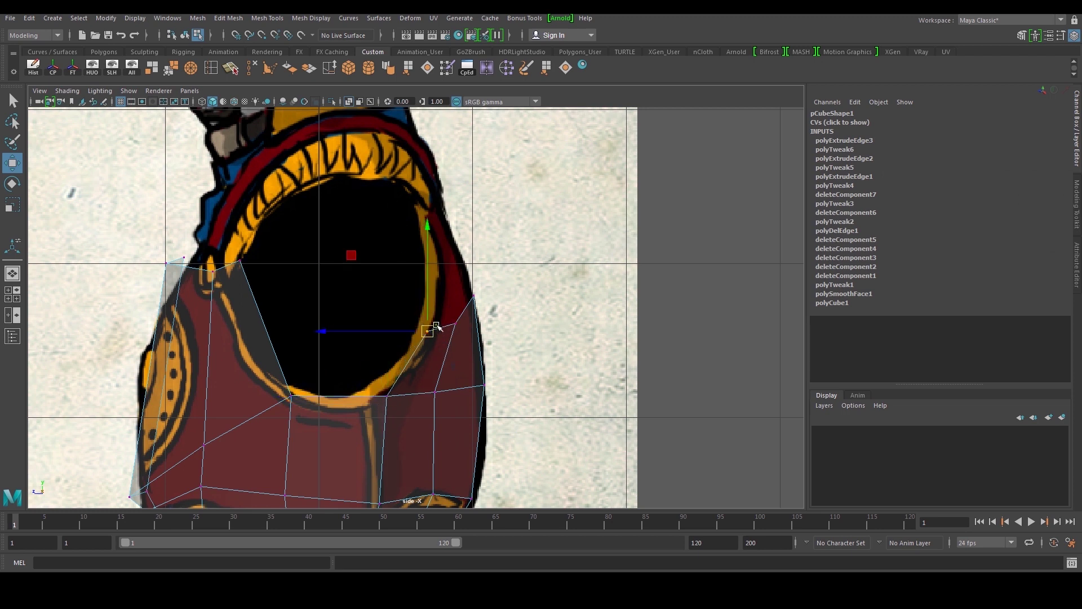
drag(455, 285, 484, 310)
Extrude the back strip's top edges up to the rear of the shoulder and rotate them to follow the back's slope.
alt+middle_drag(467, 297, 454, 329)
key(F10)
drag(396, 389, 498, 318)
ctrl+drag(360, 391, 539, 438)
shift+right_drag(505, 333, 520, 365)
drag(437, 345, 411, 219)
key(e)
drag(315, 240, 392, 252)
key(w)
drag(415, 210, 407, 212)
In the side view, shift the new strip's armhole vertex forward and lower the middle vertex of the row beneath it.
right_drag(432, 239, 379, 240)
click(395, 237)
drag(396, 236, 384, 241)
click(461, 327)
drag(462, 328, 451, 341)
click(442, 356)
click(415, 365)
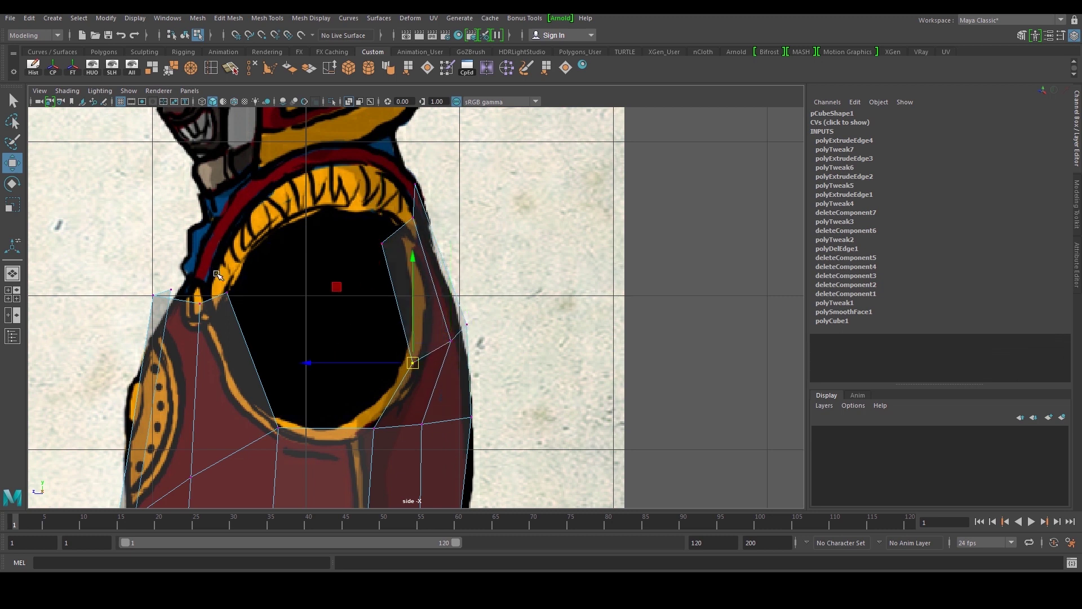
In the front view, adjust the upper back strip's top vertex beside the neck.
key(space)
key(space)
alt+drag(495, 231, 551, 255)
alt+drag(516, 294, 479, 285)
key(space)
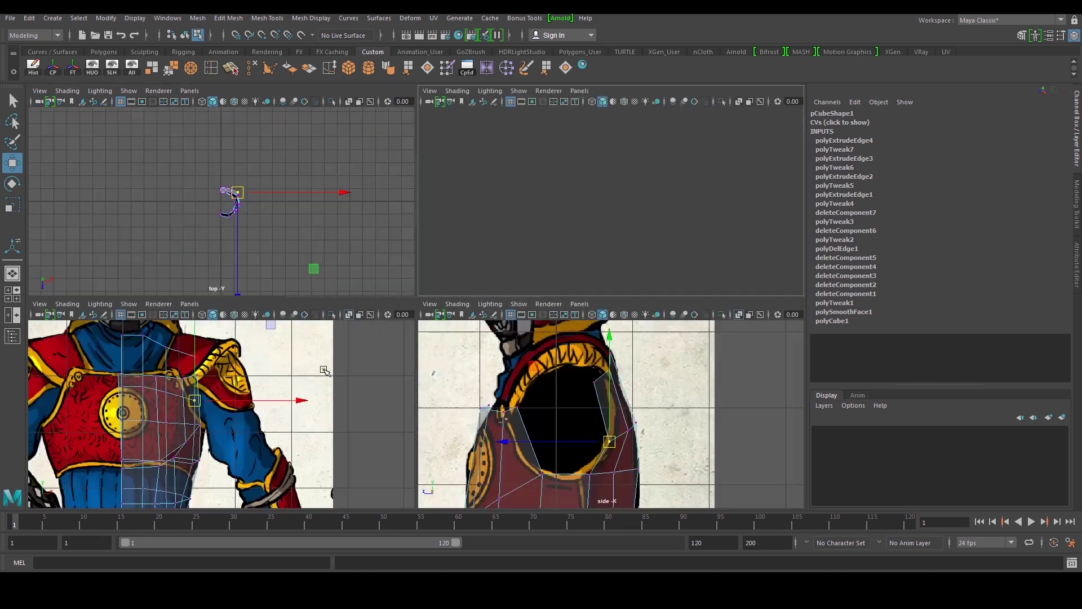
key(space)
alt+middle_drag(312, 257, 314, 340)
drag(340, 257, 355, 286)
mouse_move(257, 238)
mouse_down()
mouse_move(271, 243)
mouse_move(260, 234)
mouse_up()
Lower the inner vertices of the upper back row slightly and move the outer armhole-side vertex outward in the front view.
drag(201, 215, 274, 243)
drag(239, 208, 239, 213)
drag(283, 268, 305, 267)
drag(340, 300, 362, 282)
drag(355, 286, 359, 287)
key(space)
key(space)
alt+drag(529, 221, 416, 281)
key(space)
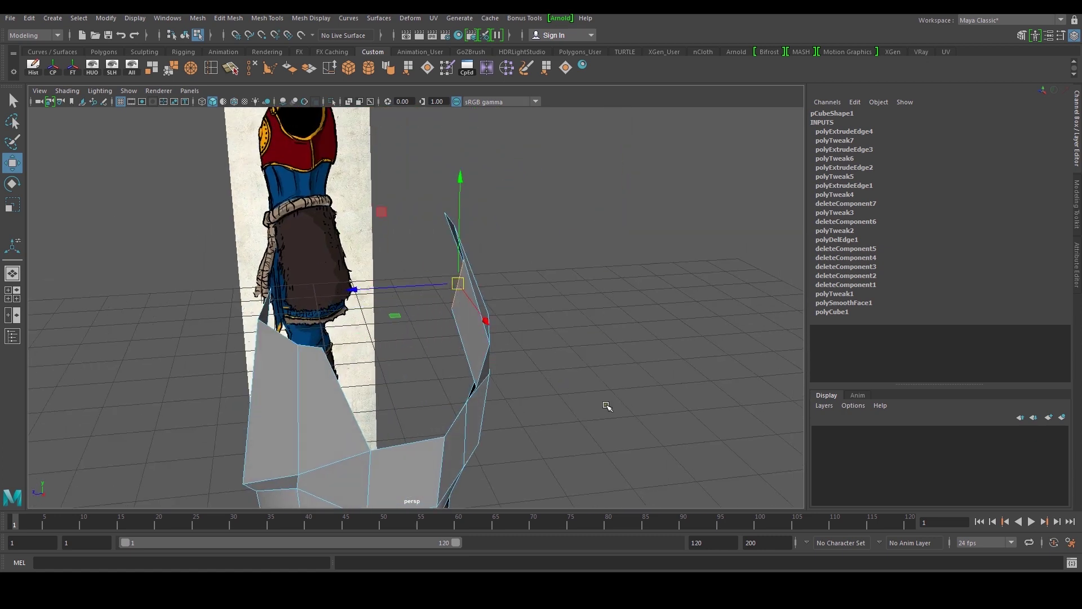
In the side view, extrude the rear armhole strip's top edge forward and up to the top of the shoulder.
key(space)
shift+right_drag(326, 254, 339, 290)
drag(397, 242, 334, 186)
Reposition the rear armhole vertex and the new shoulder strip's end vertices so they follow the armhole trim in the side reference.
right_drag(367, 225, 345, 226)
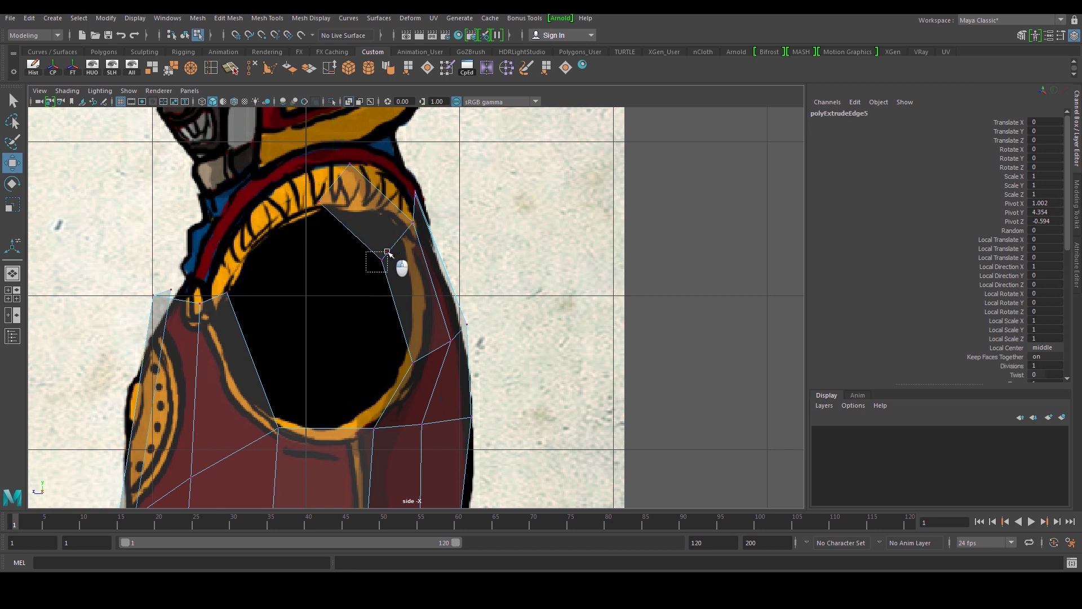
click(400, 245)
drag(333, 210, 333, 211)
drag(322, 203, 319, 207)
drag(360, 149, 340, 174)
drag(352, 164, 325, 169)
Extrude the shoulder strip's front edge forward and down toward the top of the chest.
right_drag(331, 207, 321, 181)
click(318, 188)
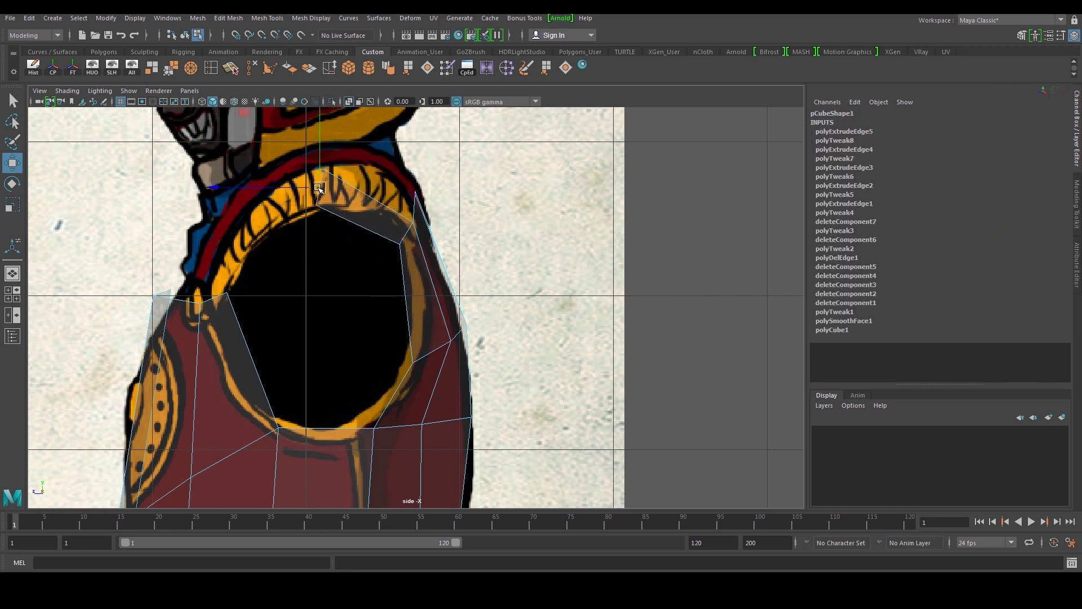
shift+right_drag(301, 218, 292, 249)
drag(320, 189, 231, 250)
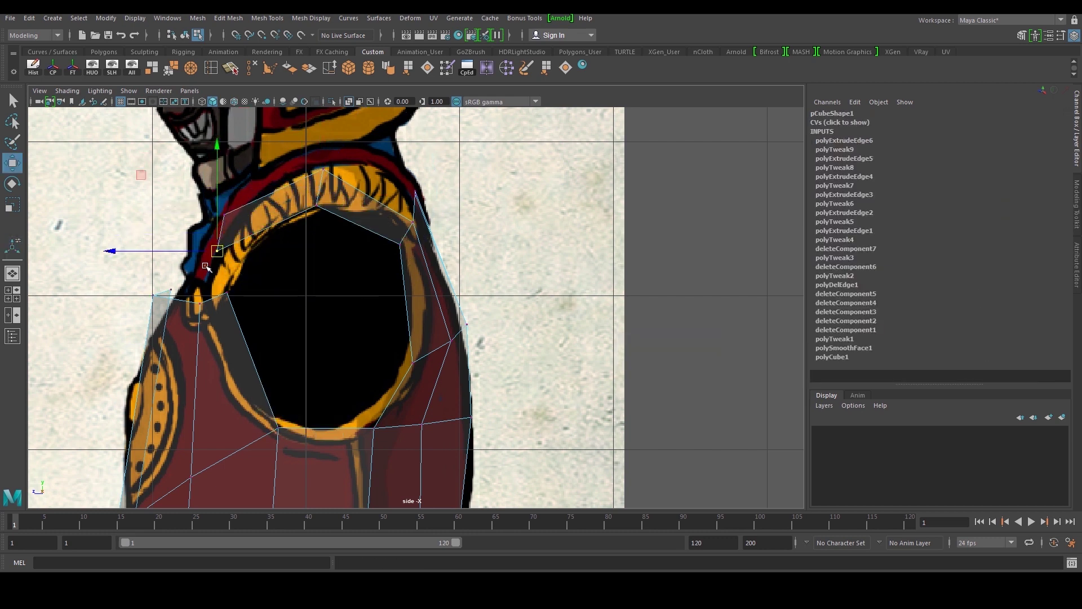
Place the strip's front end vertices on the chest's top vertices and shift the shoulder-top vertices slightly forward.
drag(218, 254, 224, 291)
drag(195, 193, 212, 288)
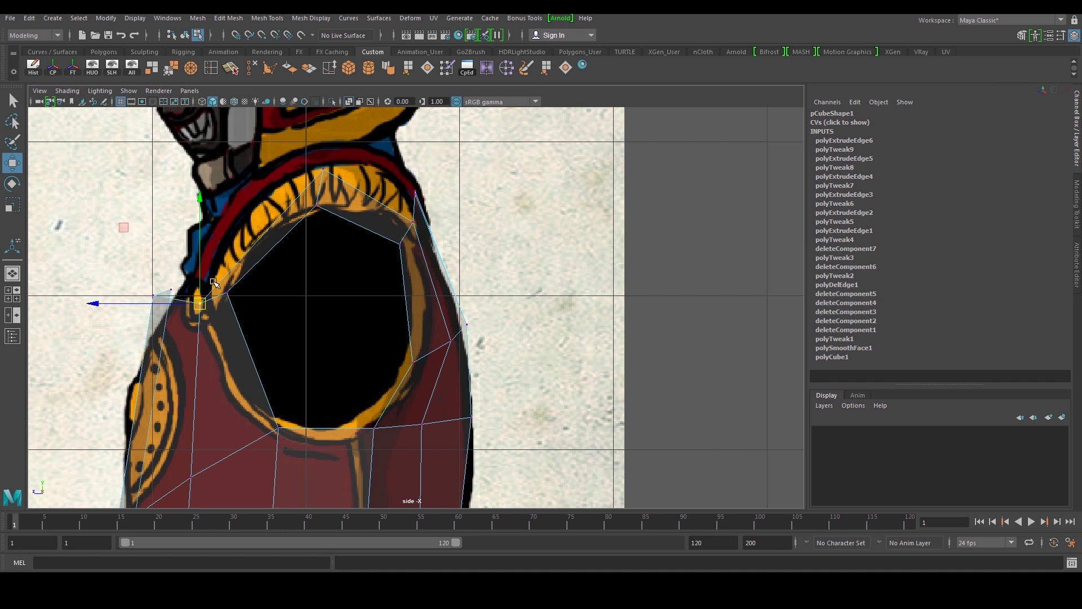
drag(309, 160, 328, 217)
middle_drag(328, 218, 319, 224)
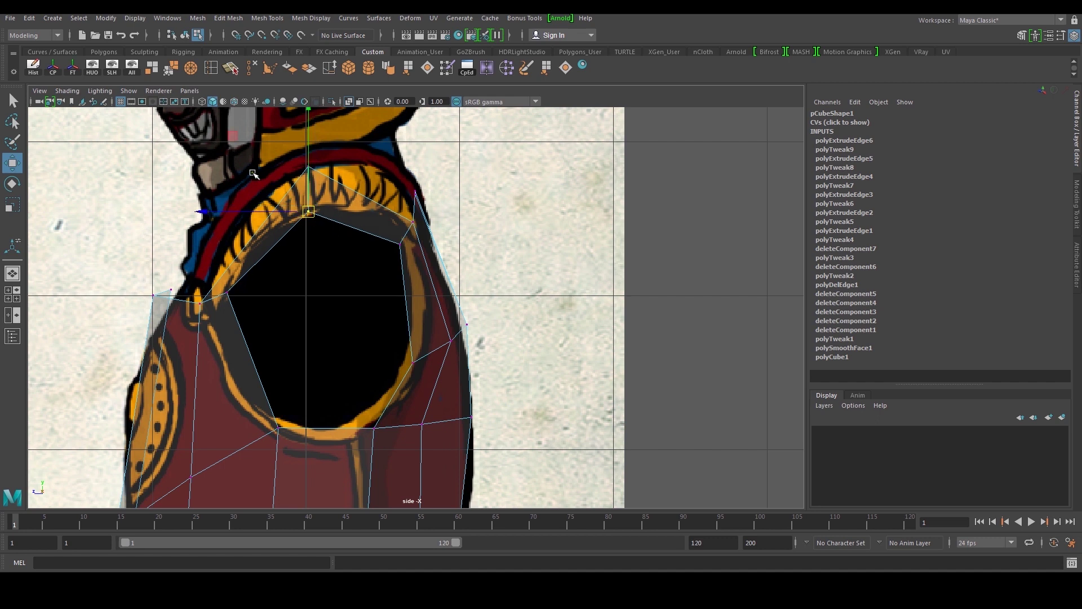
Split the front shoulder strip across its middle and move the new edge outward to follow the armhole curve.
click(226, 73)
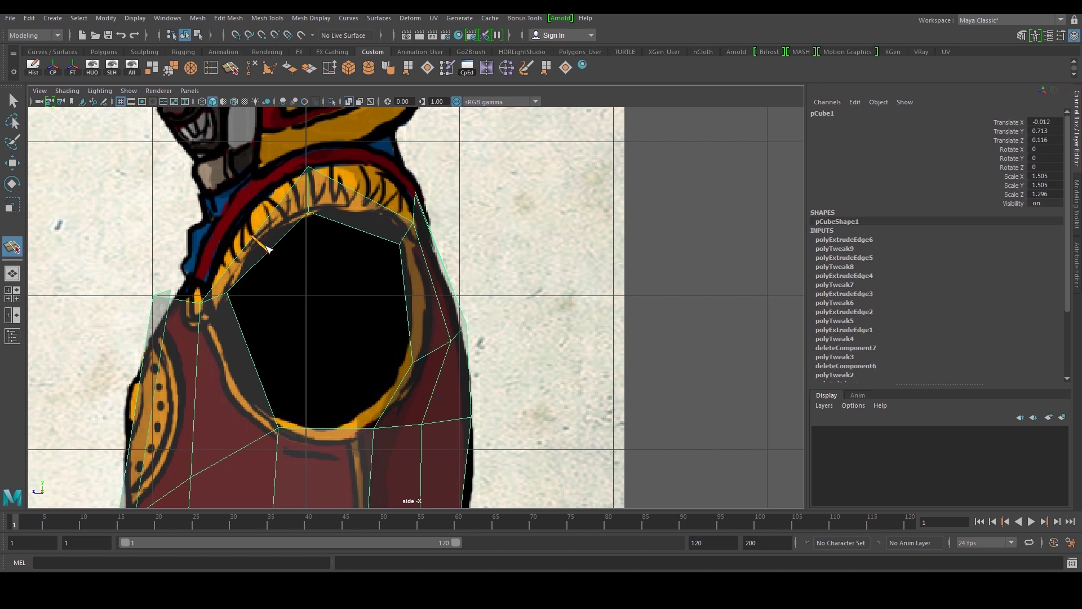
key(w)
key(F10)
click(262, 242)
drag(262, 243, 240, 233)
Merge the shoulder strip's two front end vertices with the matching vertices at the top of the chest.
key(F9)
click(225, 292)
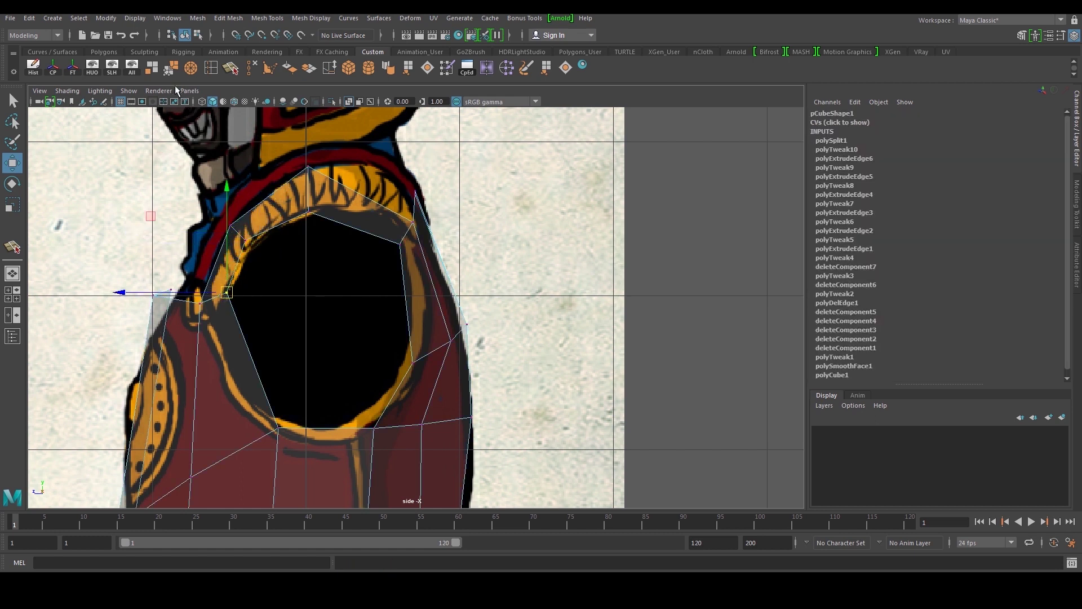
click(171, 71)
drag(225, 293, 202, 305)
key(g)
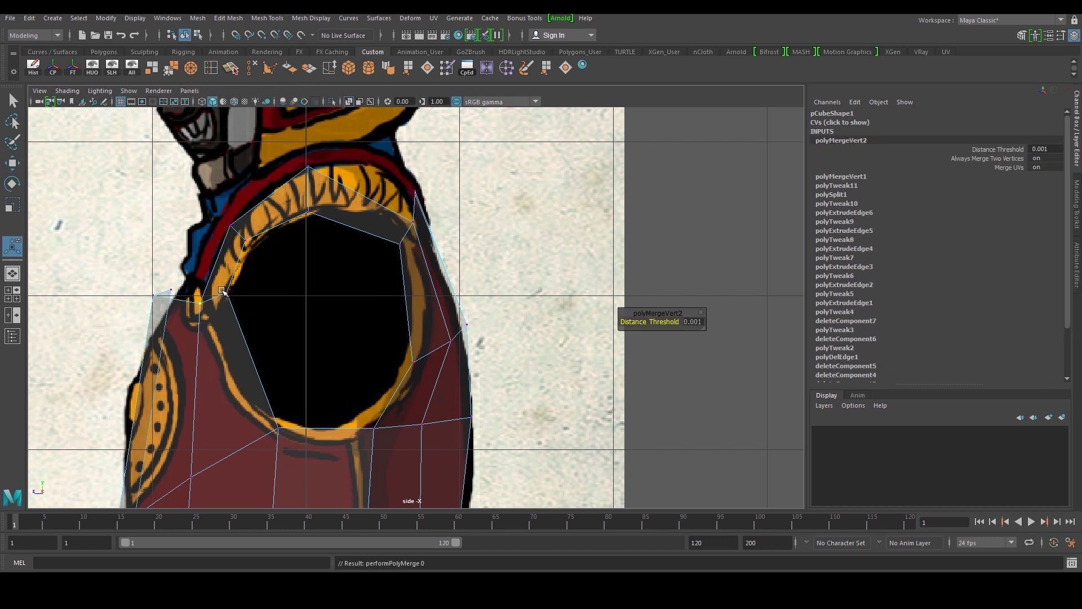
Preview the torso smoothed in the perspective view and examine the shoulder strap and armhole from several angles.
key(space)
key(space)
right_click(393, 259)
right_drag(393, 259, 458, 239)
alt+drag(425, 267, 445, 280)
key(3)
alt+drag(429, 239, 512, 263)
click(512, 263)
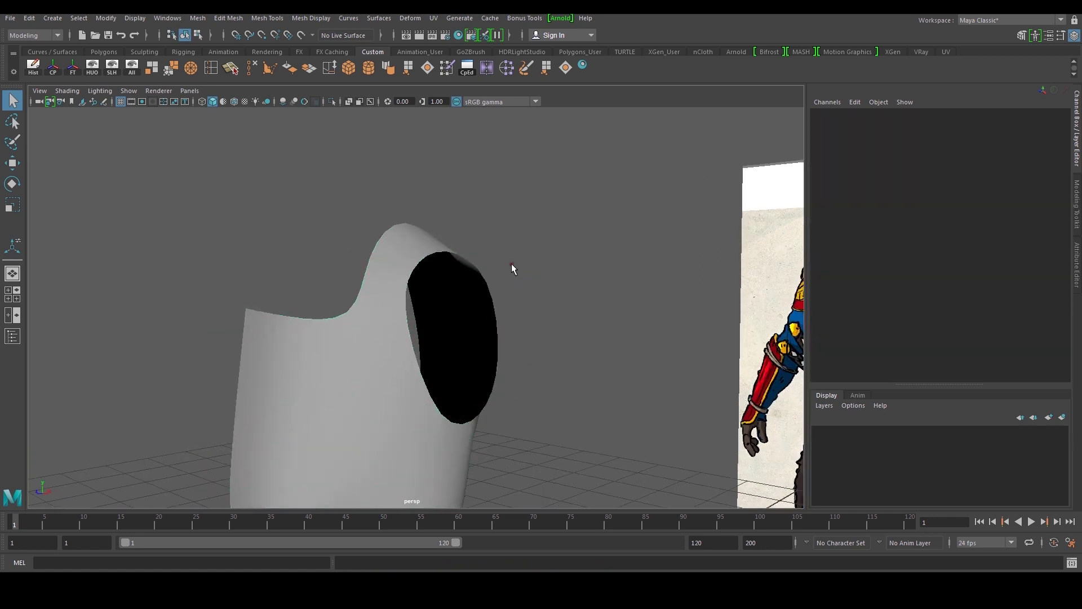
mouse_move(384, 320)
alt+mouse_down()
mouse_move(353, 328)
mouse_move(400, 319)
mouse_move(362, 319)
alt+mouse_up()
click(343, 332)
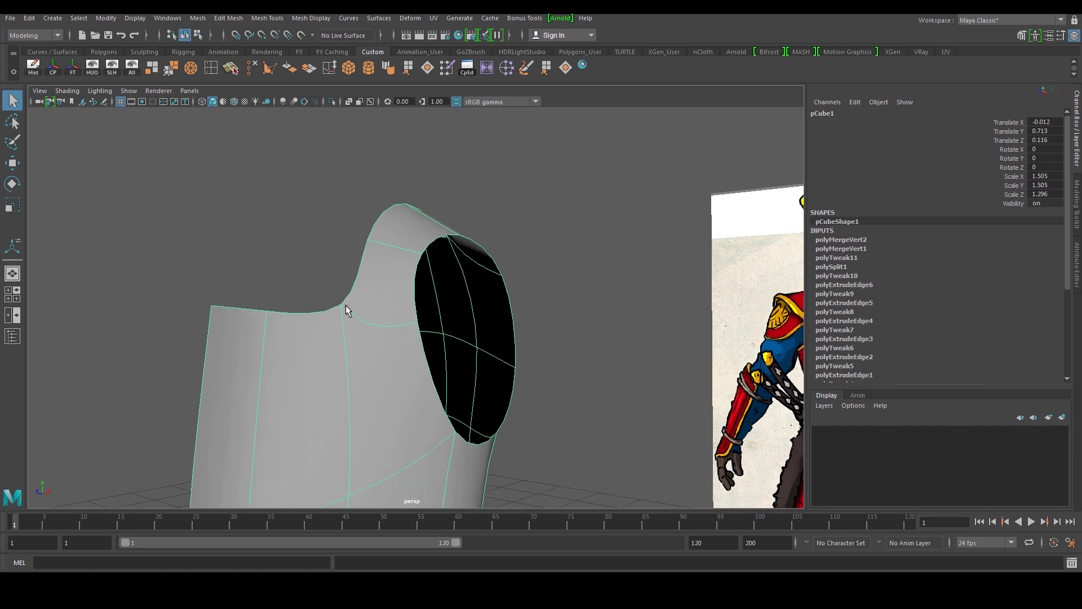
alt+right_drag(414, 316, 377, 319)
alt+drag(377, 319, 395, 345)
click(483, 319)
scroll(395, 346, down, 4)
click(427, 357)
click(482, 327)
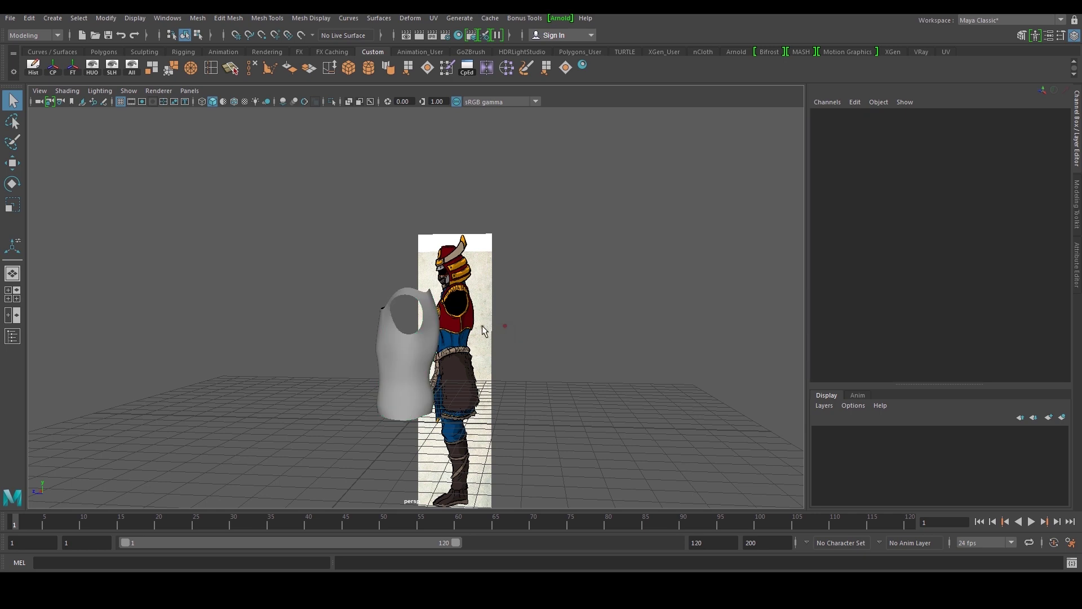
scroll(407, 334, up, 1)
click(390, 353)
scroll(391, 353, up, 5)
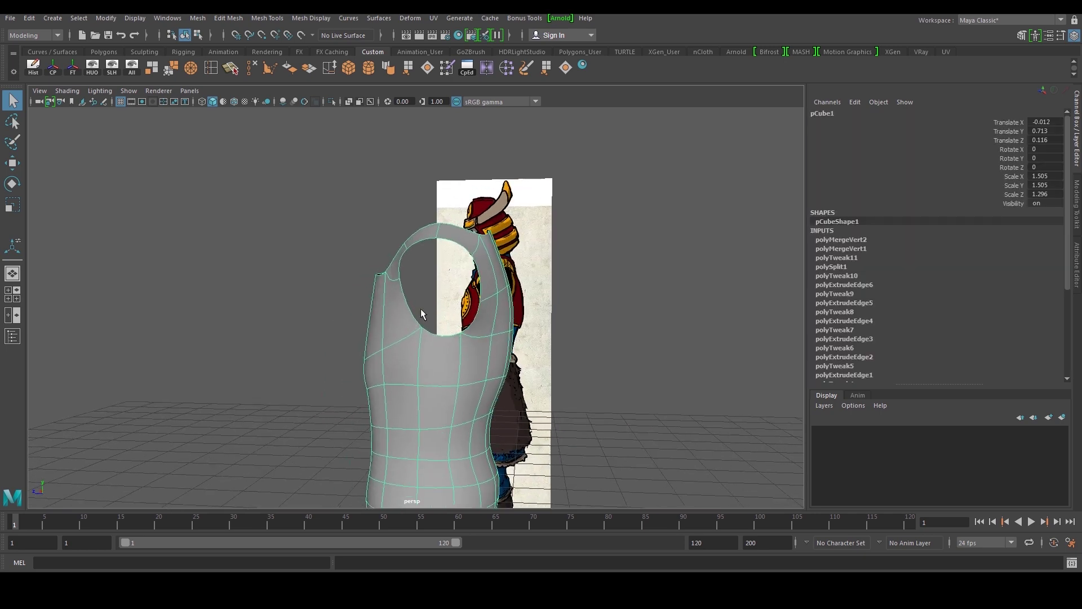
Nudge the two front edges of the chest slightly forward.
right_drag(373, 335, 372, 306)
click(355, 318)
alt+drag(355, 318, 401, 315)
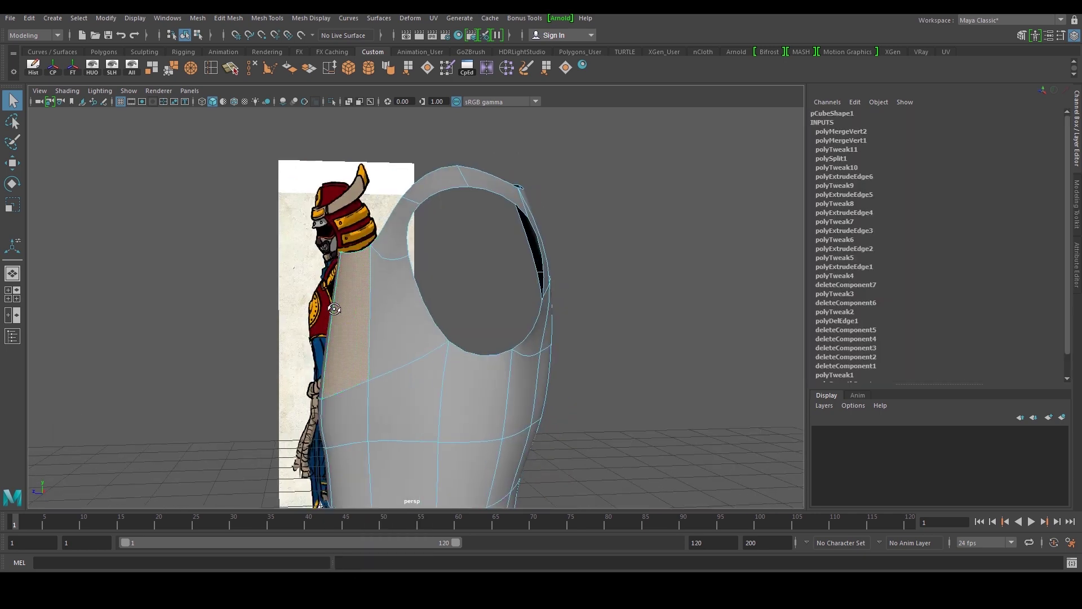
key(w)
alt+drag(328, 316, 341, 324)
shift+click(315, 336)
drag(281, 349, 278, 338)
Turn off the smooth preview and raise the side vertex in the row beneath the armhole.
right_drag(399, 273, 442, 258)
scroll(502, 256, down, 5)
click(552, 261)
alt+drag(415, 281, 333, 295)
scroll(333, 295, up, 4)
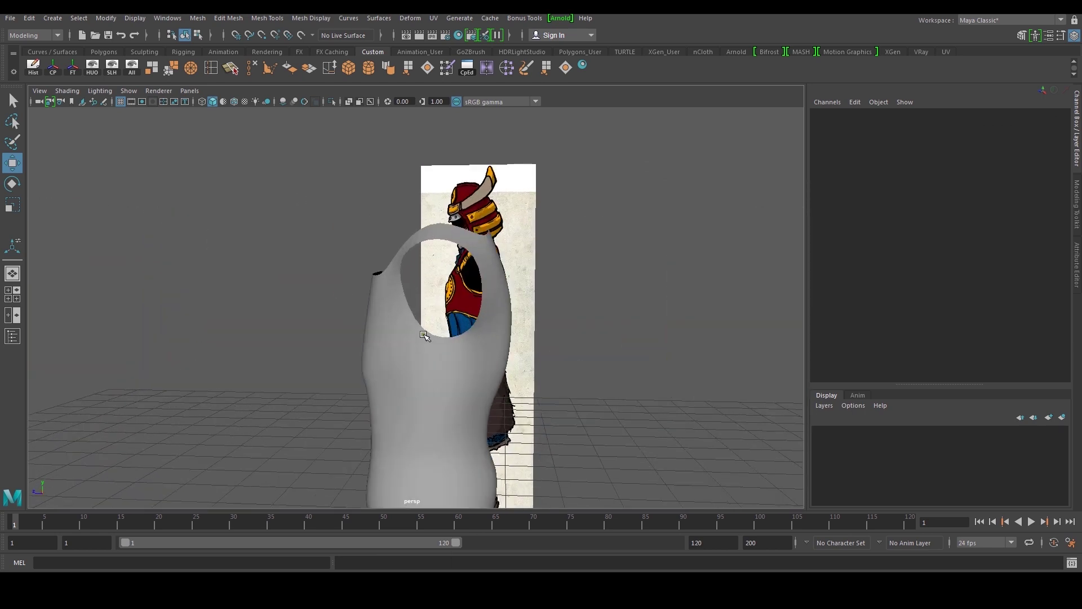
click(401, 364)
key(1)
alt+drag(390, 368, 411, 364)
right_drag(412, 367, 386, 371)
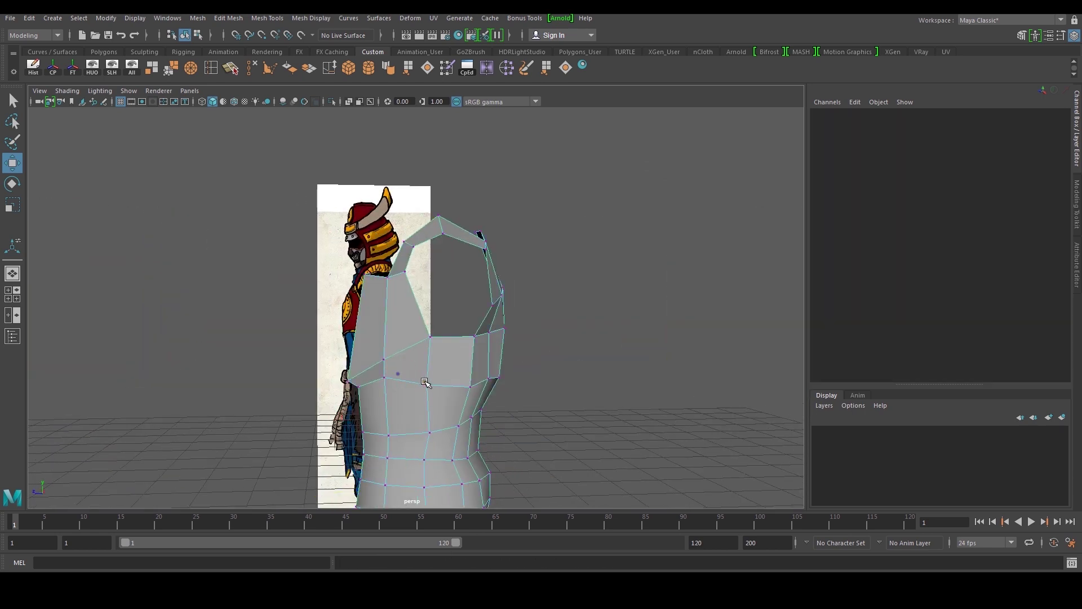
click(427, 384)
drag(427, 309, 418, 260)
click(417, 327)
click(477, 306)
Examine the unsmoothed torso's shape around the chest and armhole from several angles.
right_drag(456, 291, 519, 226)
scroll(488, 262, down, 5)
alt+drag(476, 282, 500, 276)
click(501, 275)
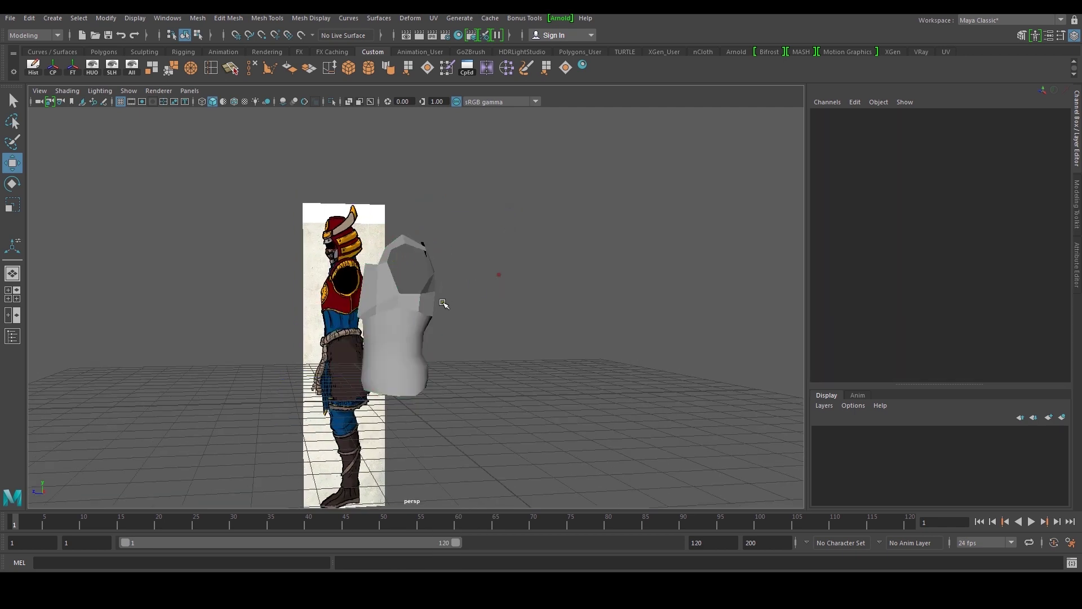
alt+drag(445, 302, 498, 305)
scroll(497, 305, up, 3)
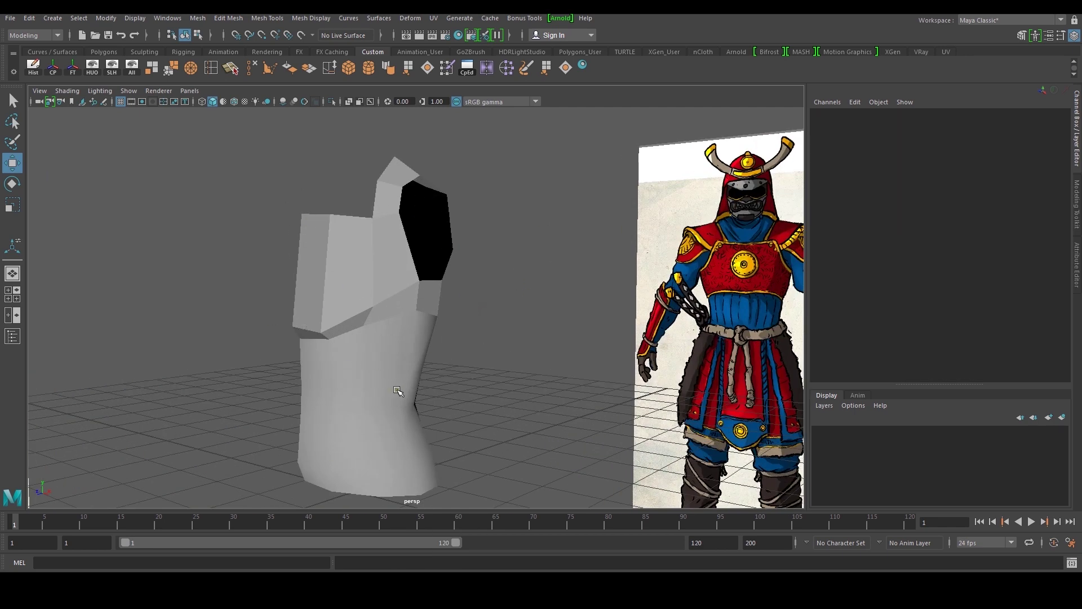
click(383, 259)
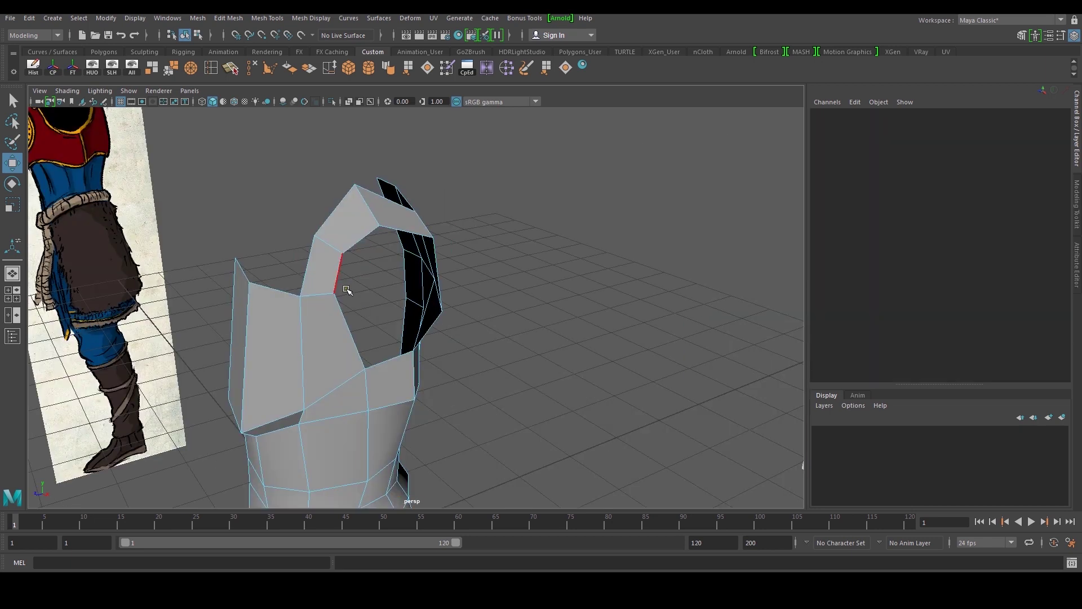
right_drag(334, 259, 375, 239)
Soften all edges of the torso mesh to remove the faceted shading.
alt+drag(375, 237, 383, 355)
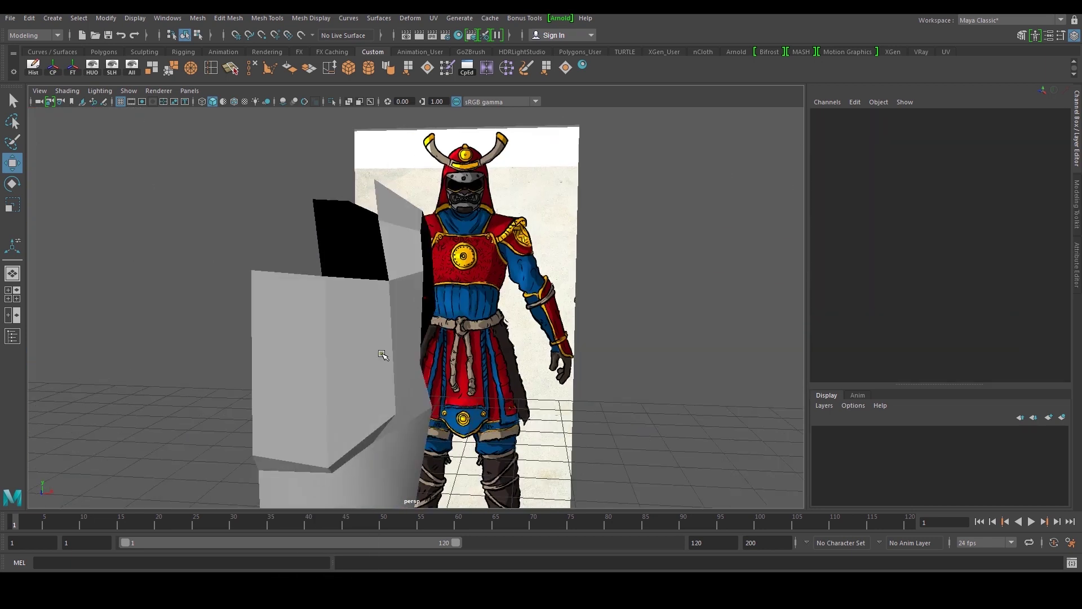
click(383, 355)
alt+drag(412, 134, 366, 105)
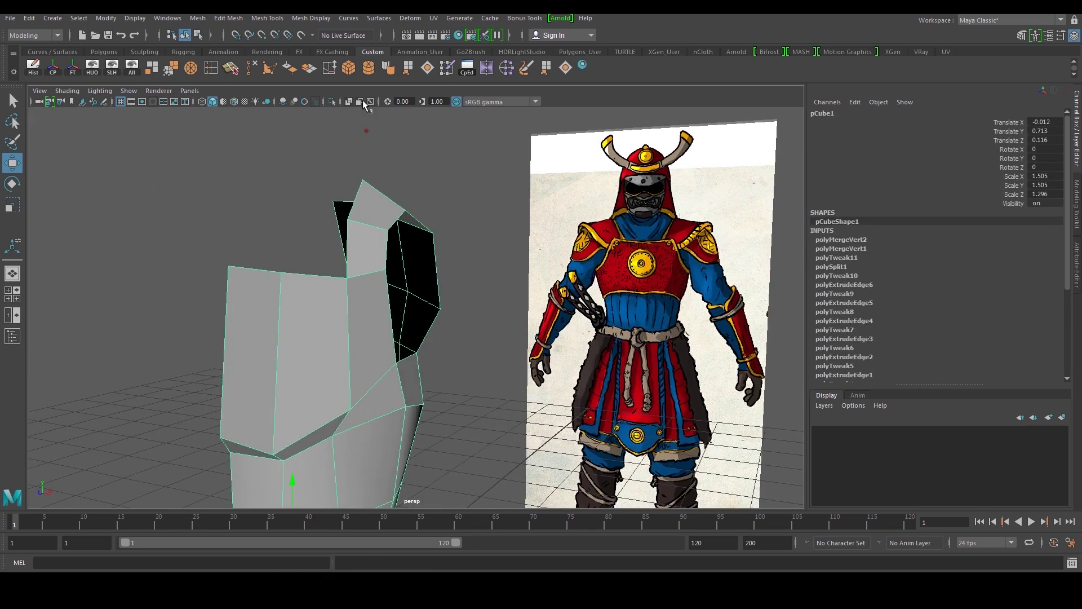
click(388, 69)
click(424, 158)
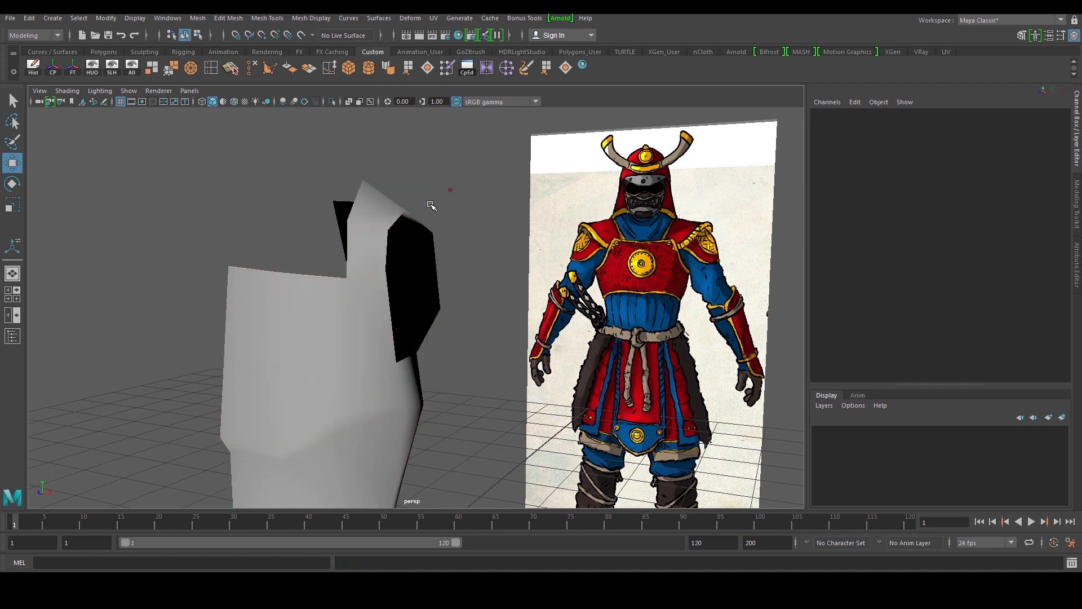
click(312, 18)
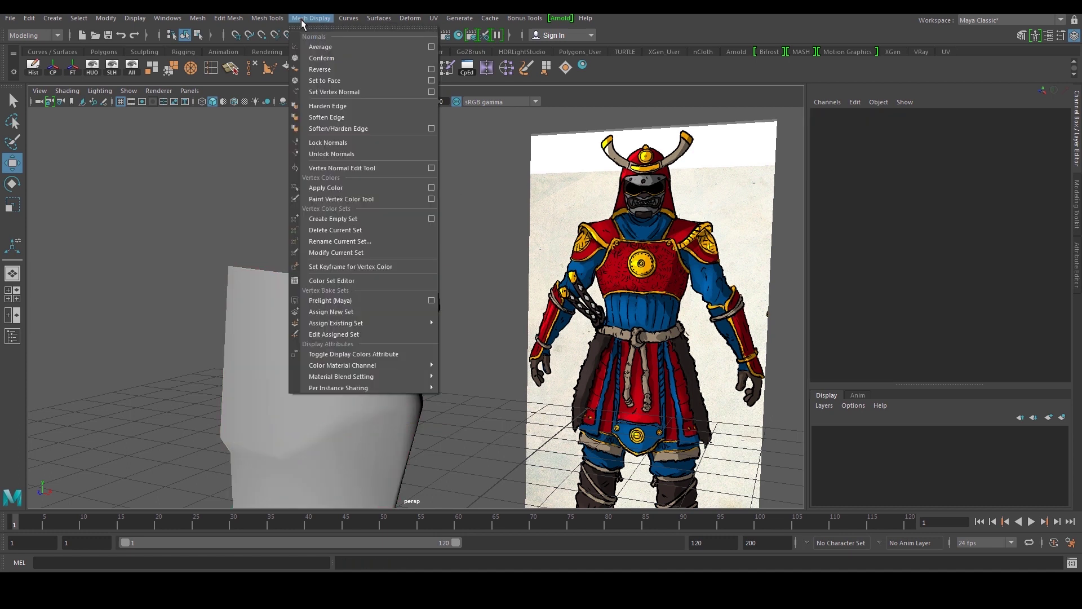
click(350, 120)
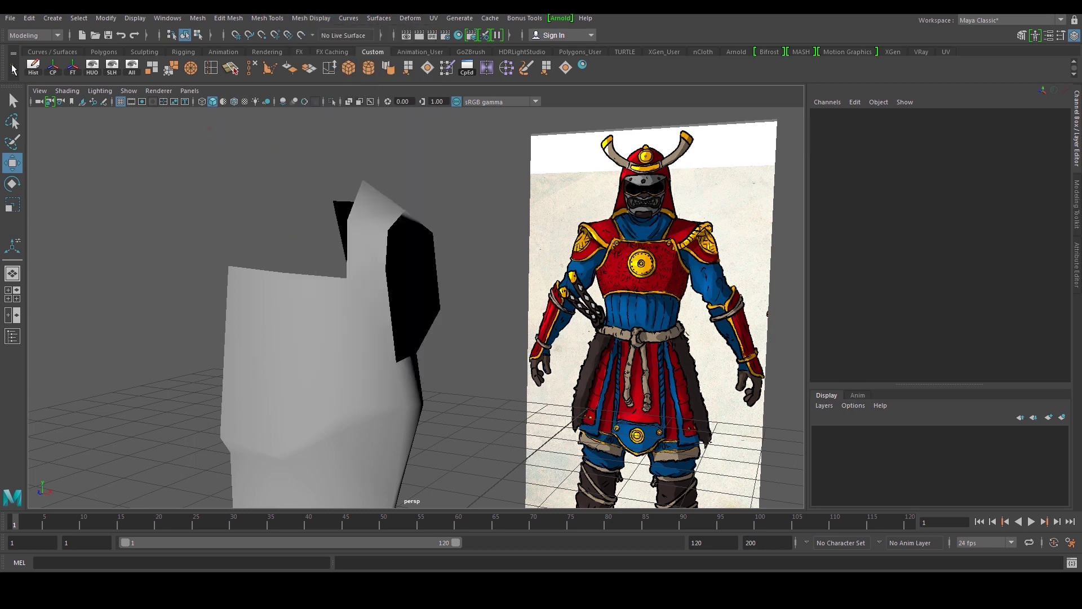
Examine the softened torso's chest, shoulder strap and armhole from the side, front and above.
alt+drag(514, 152, 425, 164)
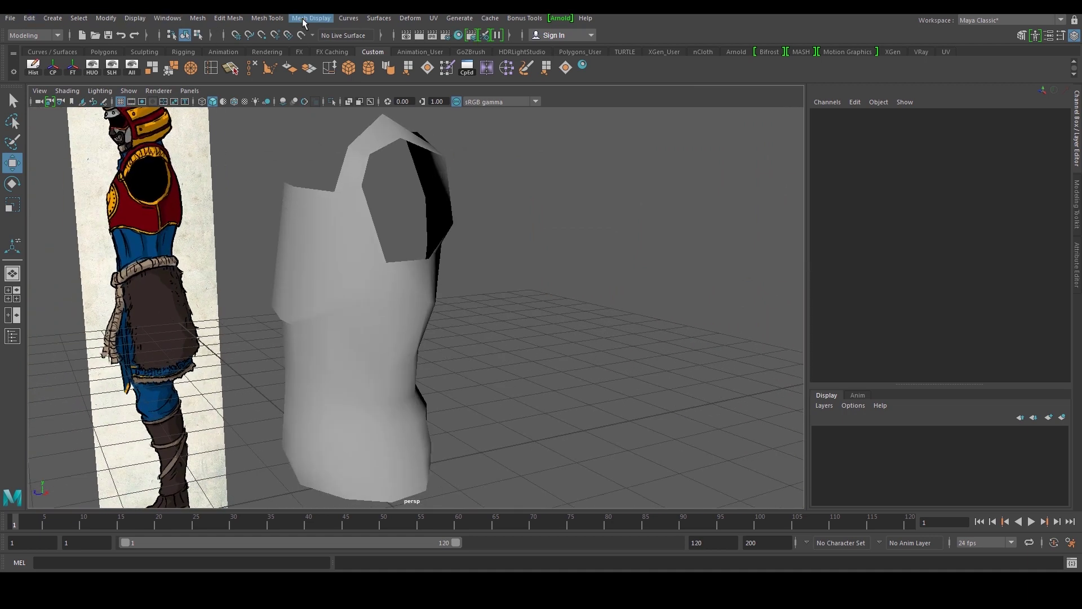
click(354, 245)
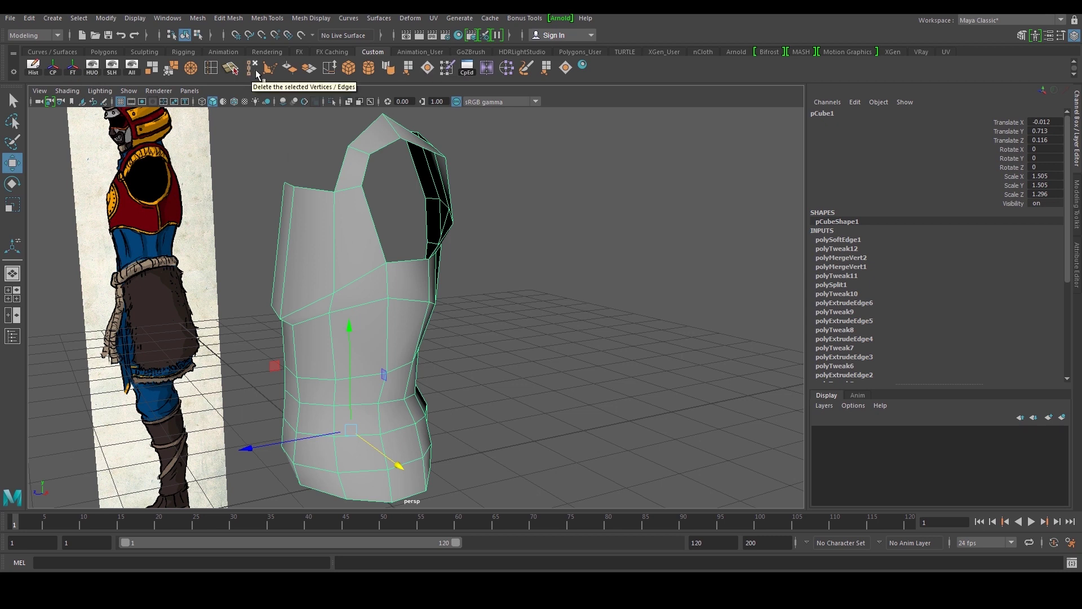
click(492, 172)
alt+drag(488, 177, 454, 213)
alt+middle_drag(437, 249, 412, 308)
mouse_move(412, 308)
alt+mouse_down()
mouse_move(462, 308)
mouse_move(426, 299)
alt+mouse_up()
click(415, 314)
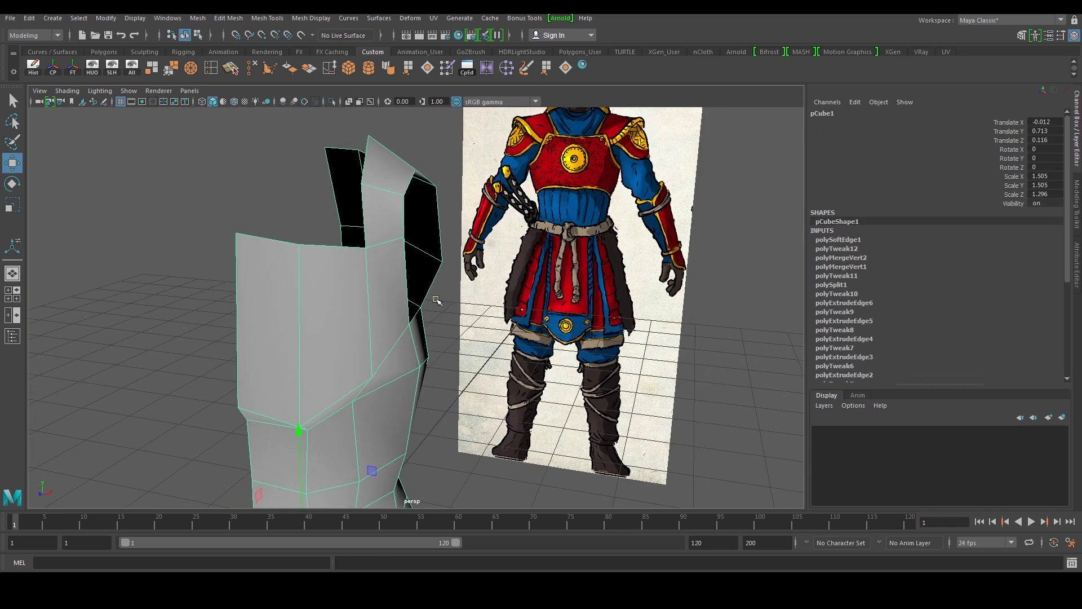
alt+middle_drag(439, 299, 416, 323)
alt+drag(416, 323, 367, 374)
right_drag(367, 374, 374, 343)
click(374, 345)
alt+drag(333, 344, 381, 318)
middle_drag(514, 361, 498, 361)
alt+drag(450, 361, 494, 344)
alt+drag(415, 367, 477, 401)
click(397, 388)
Select the two armhole-side edges at the top of the shoulder strap and pull them outward.
alt+drag(423, 225, 388, 273)
click(390, 245)
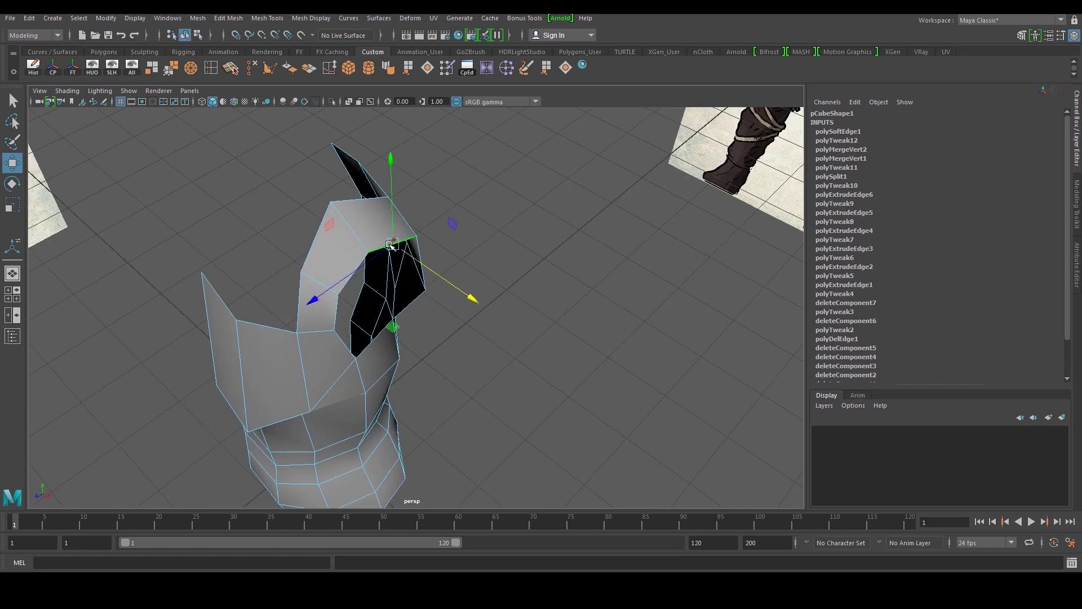
scroll(350, 268, up, 4)
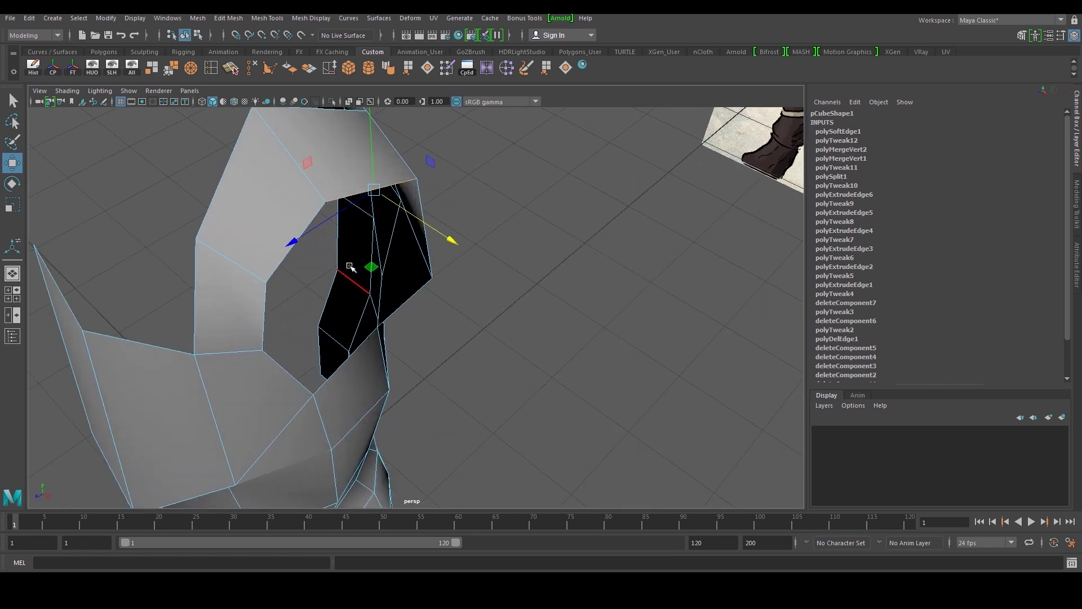
shift+click(280, 256)
alt+drag(345, 282, 401, 253)
drag(490, 199, 521, 172)
In the front view, rotate the selected shoulder edges slightly and move them outward and down to match the reference shoulder.
key(space)
key(space)
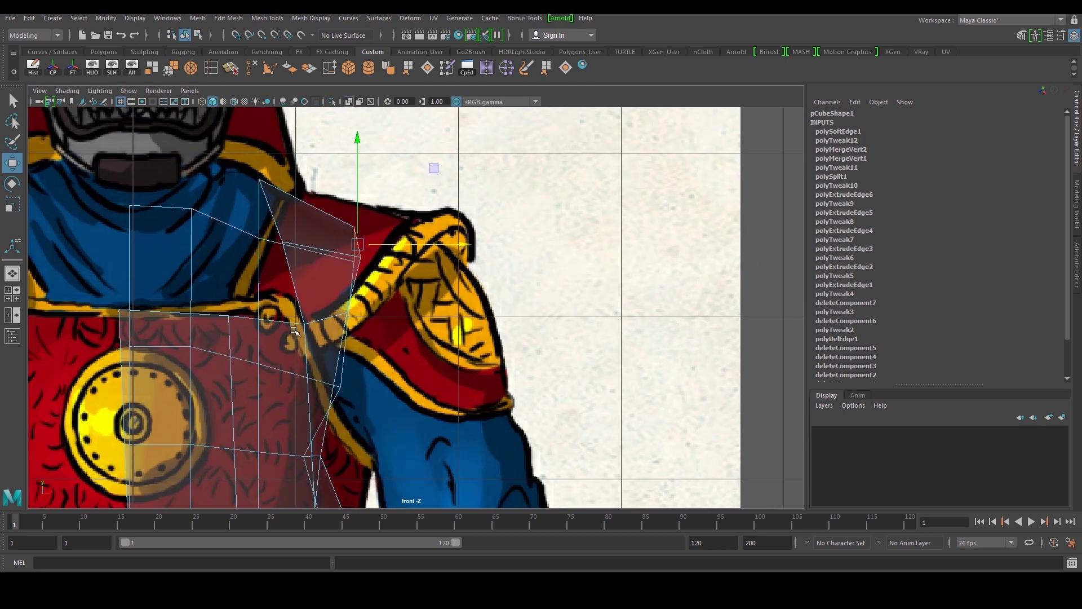
key(e)
drag(464, 225, 470, 256)
key(w)
drag(389, 247, 401, 260)
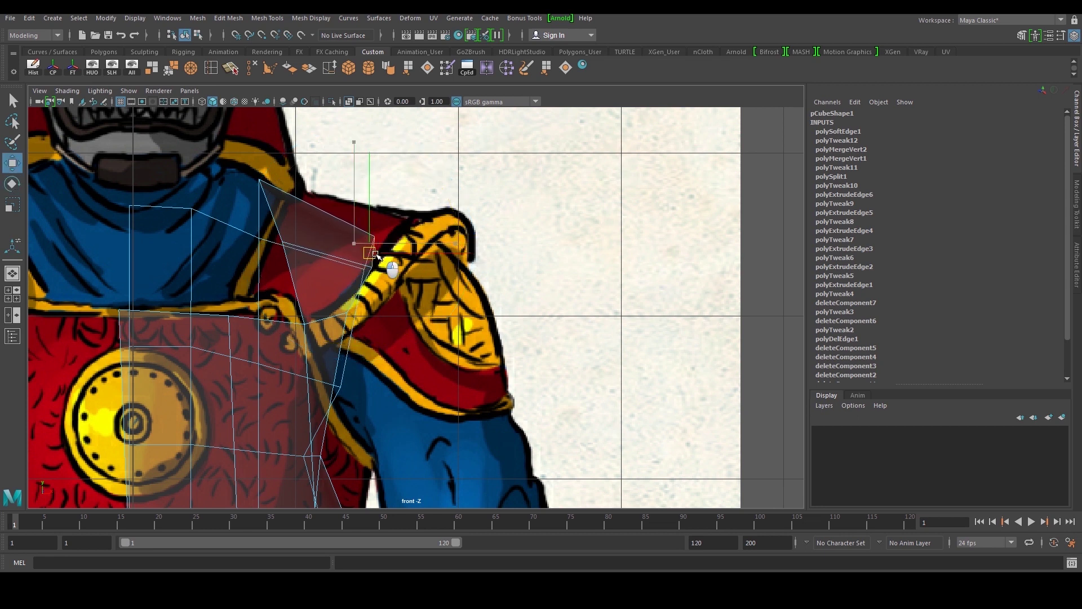
Move the lower rear armhole vertex slightly inward and the front strap vertex above it outward to refine the armhole outline.
click(335, 374)
drag(334, 372, 355, 403)
middle_drag(357, 403, 346, 400)
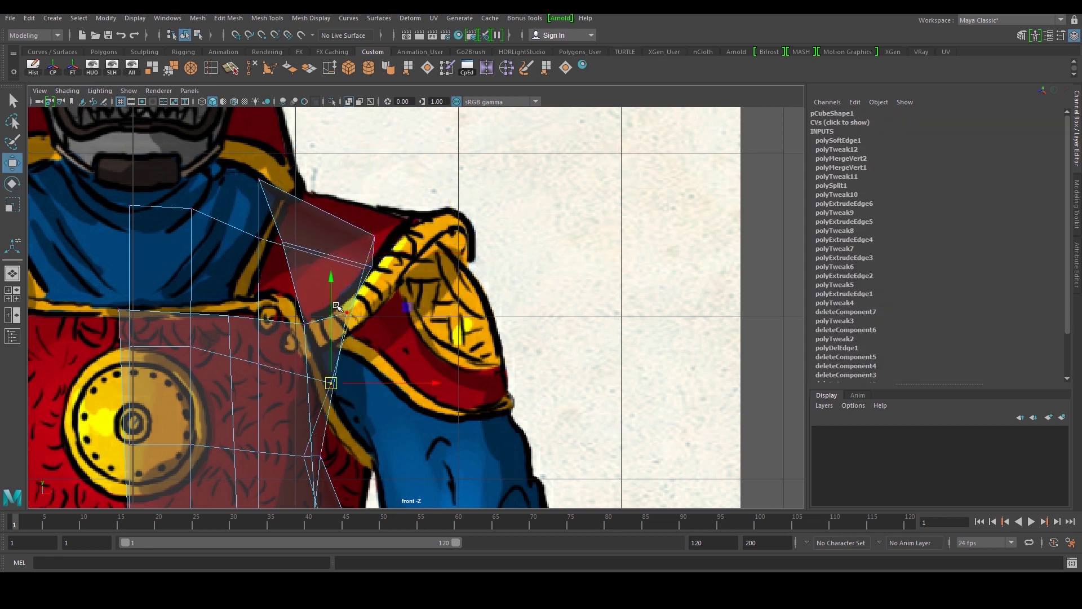
drag(359, 326, 362, 326)
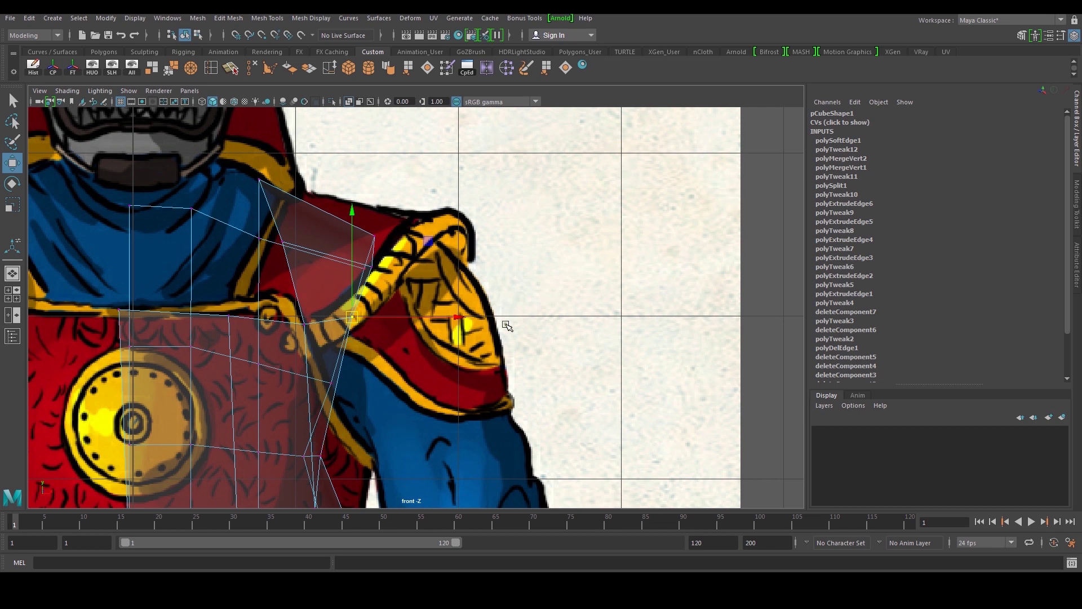
alt+middle_drag(417, 456, 329, 333)
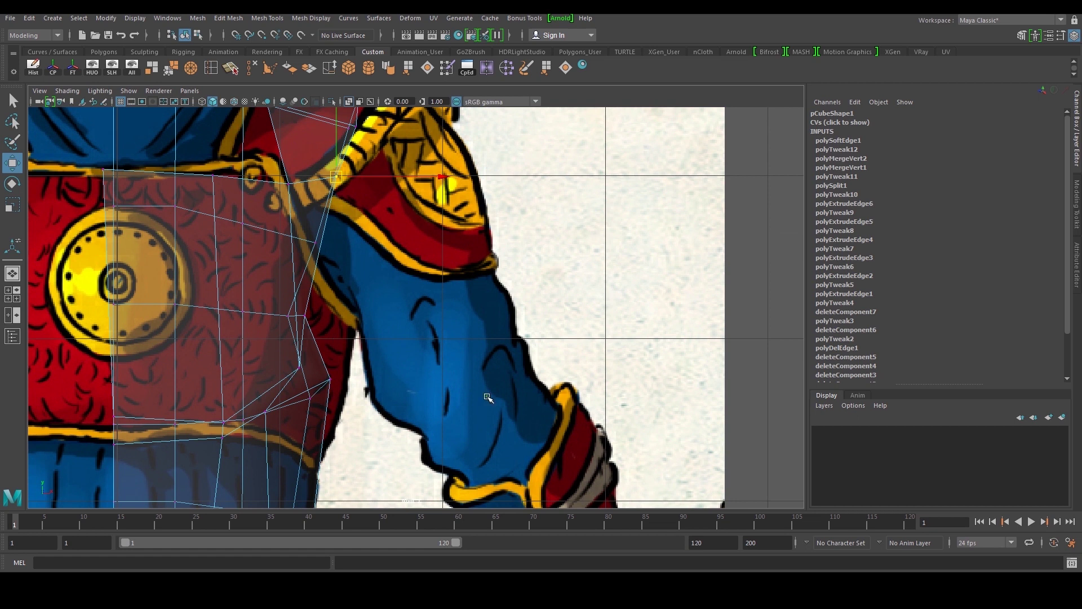
alt+right_drag(499, 444, 453, 332)
scroll(456, 372, up, 3)
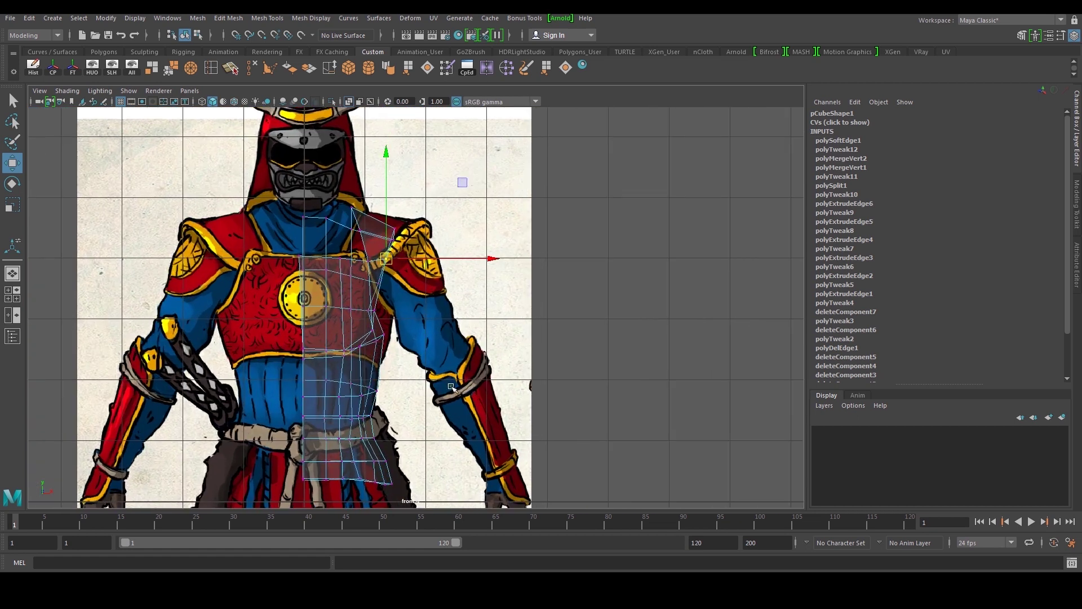
key(space)
key(space)
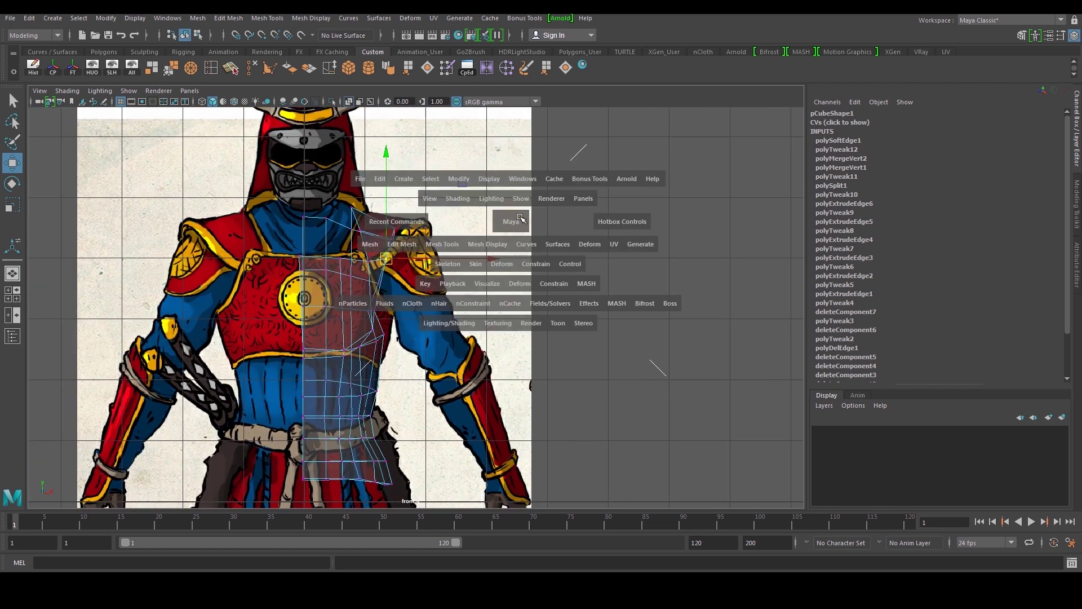
Examine the front reference's shoulder, upper arm and chest beside the half-torso mesh in the perspective view.
alt+drag(530, 219, 544, 221)
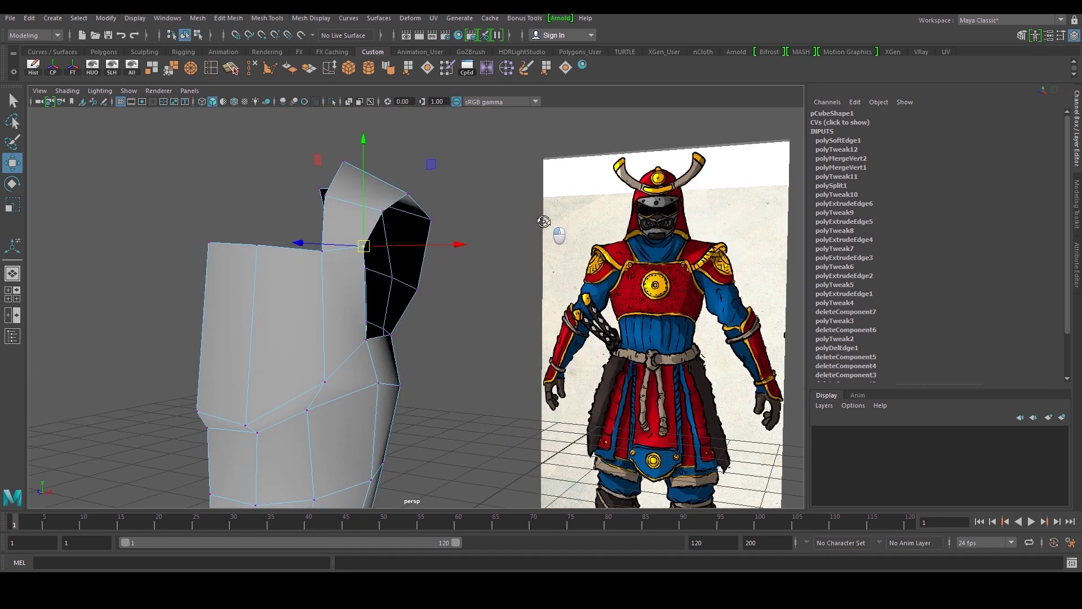
right_drag(293, 342, 360, 243)
alt+middle_drag(648, 342, 479, 344)
alt+right_drag(479, 344, 527, 344)
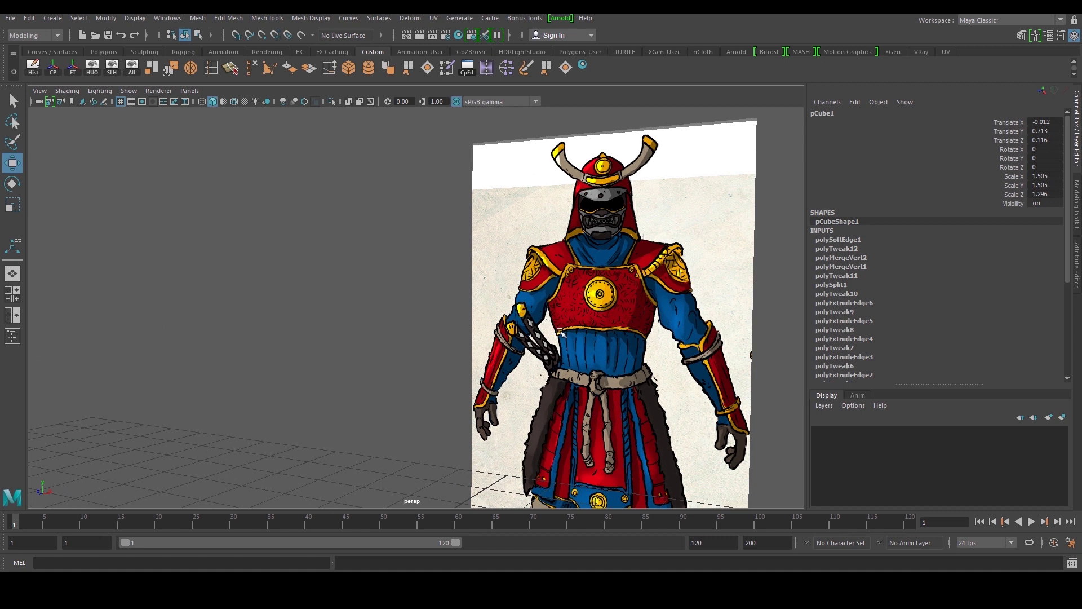
scroll(608, 293, down, 5)
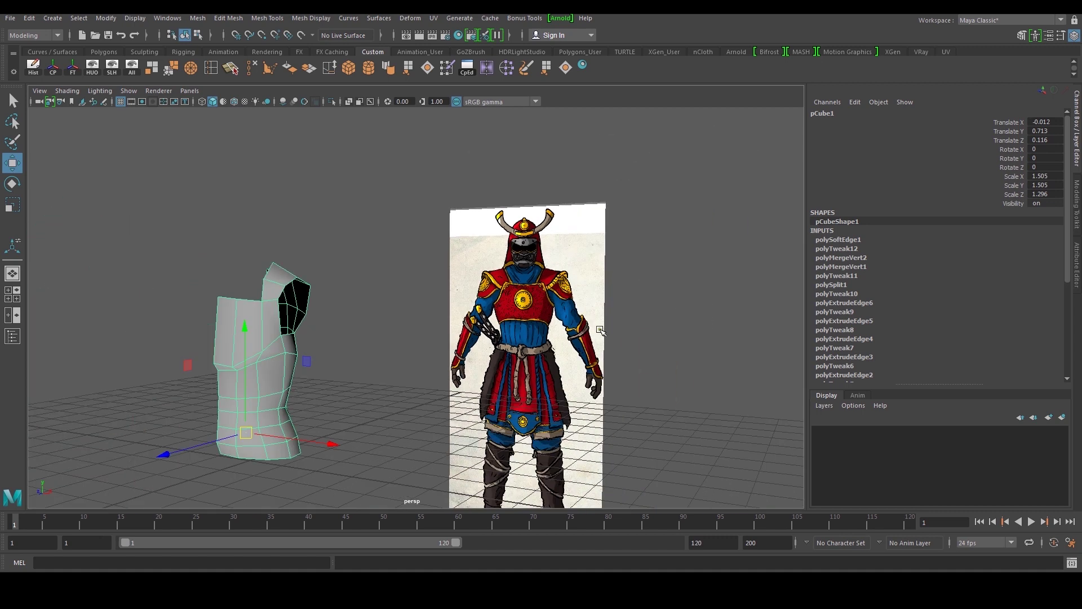
alt+middle_drag(608, 296, 378, 291)
alt+right_drag(361, 294, 438, 284)
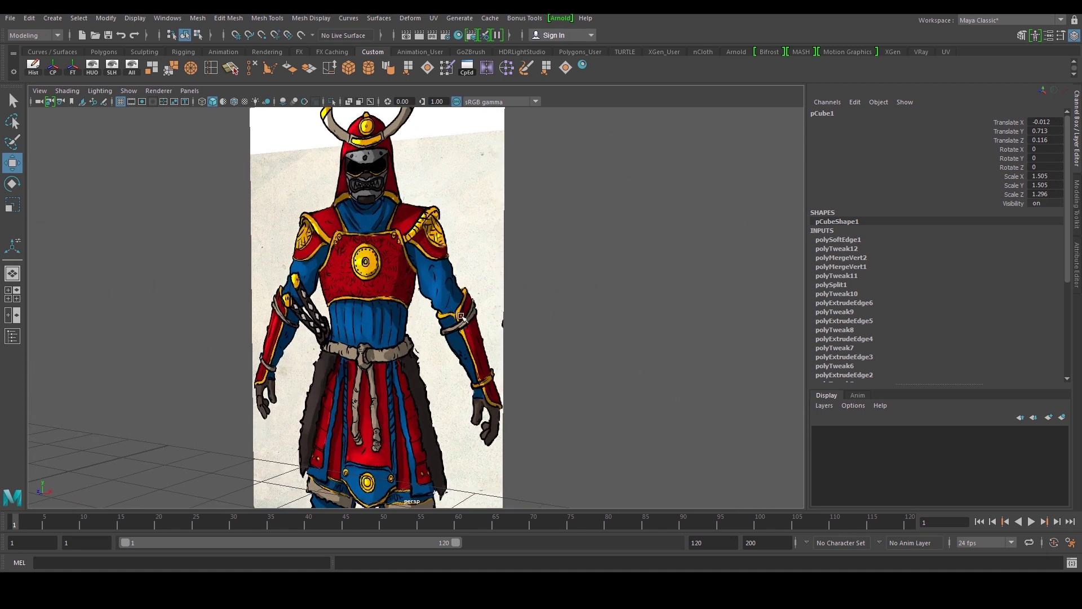
alt+middle_drag(469, 310, 405, 413)
alt+right_drag(406, 328, 418, 287)
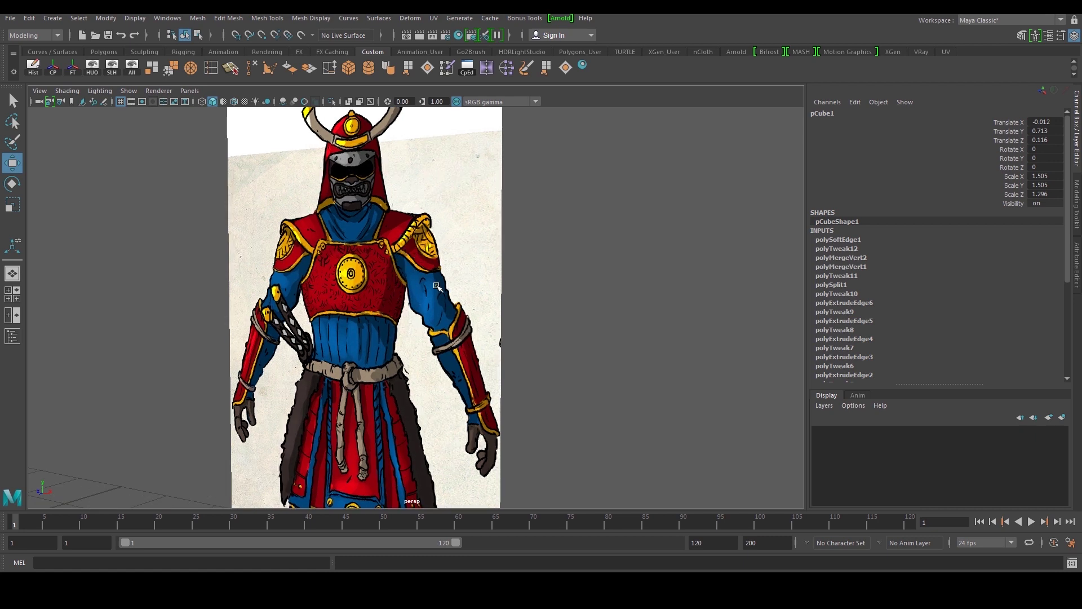
alt+right_drag(446, 323, 271, 326)
alt+middle_drag(271, 326, 426, 358)
mouse_move(426, 359)
alt+right_down()
mouse_move(394, 353)
mouse_move(434, 345)
alt+right_up()
Extrude the upper armhole edges outward and downward twice in the front view to rough out the shoulder over the reference's shoulder guard.
alt+drag(364, 354, 263, 358)
right_drag(263, 358, 271, 313)
alt+drag(273, 311, 293, 322)
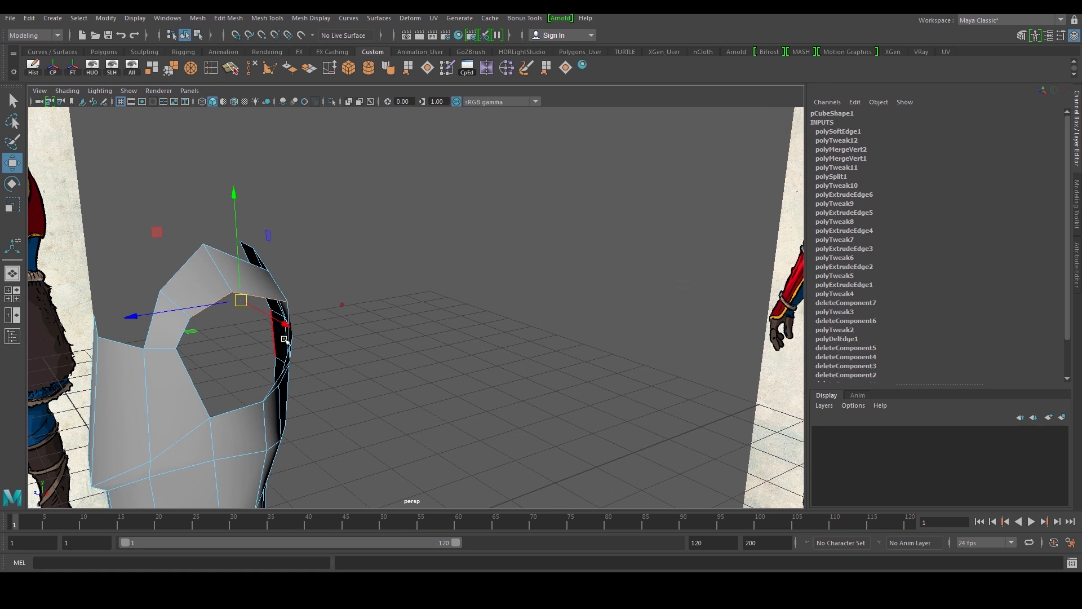
key(space)
key(space)
scroll(330, 289, up, 4)
alt+middle_drag(331, 290, 305, 336)
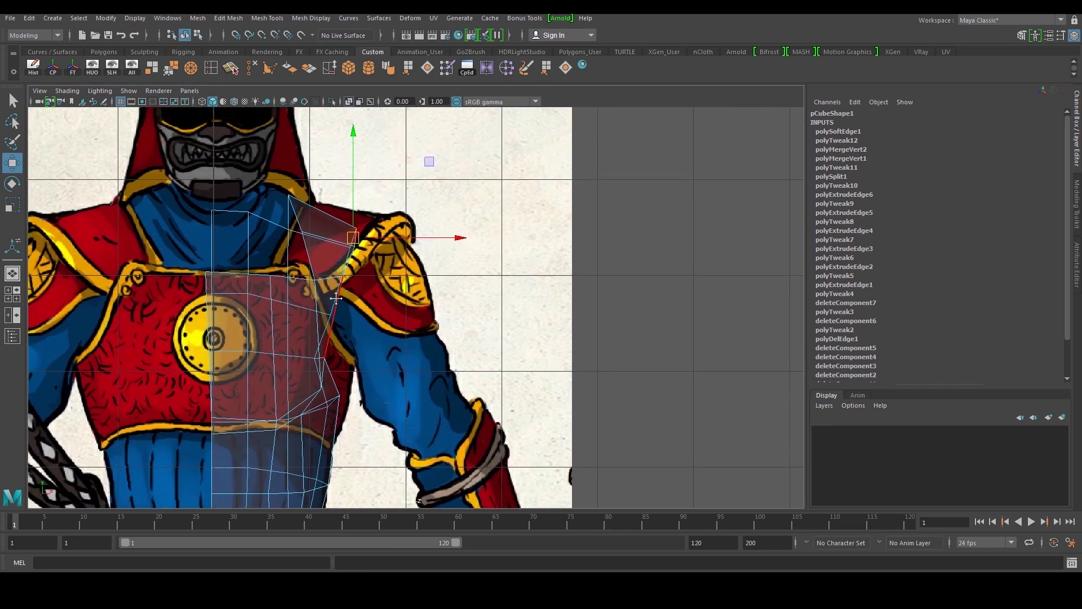
key(space)
alt+drag(488, 263, 474, 225)
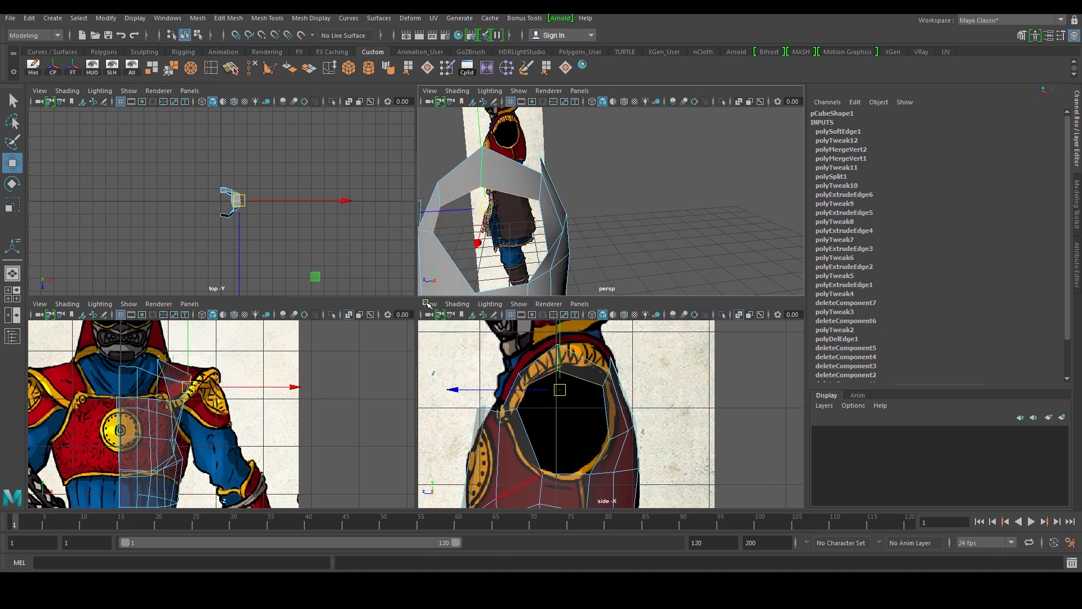
key(space)
key(space)
key(space)
shift+right_drag(375, 342, 374, 362)
drag(334, 247, 395, 275)
shift+right_drag(406, 310, 409, 329)
drag(399, 273, 428, 329)
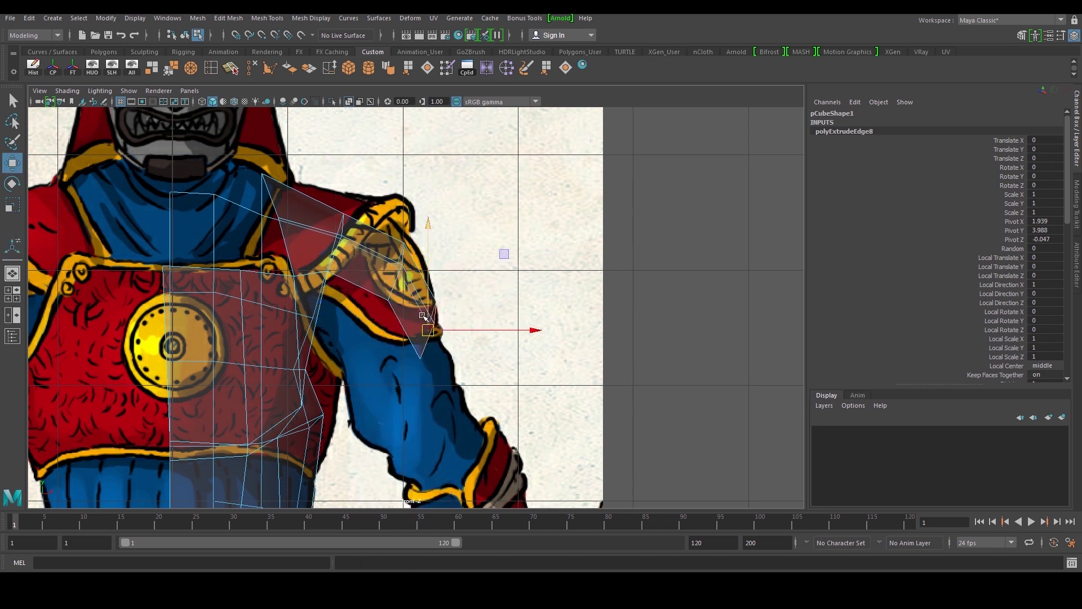
Reposition the extruded shoulder's vertices in the front view to follow the outline of the reference's shoulder guard.
scroll(428, 330, up, 2)
drag(414, 274, 414, 275)
drag(397, 243, 401, 232)
drag(355, 279, 396, 313)
drag(384, 299, 363, 299)
drag(408, 245, 410, 239)
drag(403, 244, 393, 257)
drag(433, 209, 408, 225)
mouse_move(330, 200)
mouse_down()
mouse_move(348, 231)
mouse_move(322, 218)
mouse_up()
drag(390, 197, 409, 221)
drag(398, 357, 432, 381)
mouse_move(429, 369)
mouse_down()
mouse_move(411, 354)
mouse_move(417, 371)
mouse_up()
drag(351, 279, 355, 328)
drag(384, 250, 378, 277)
Examine the new shoulder extrusion and the open armhole from several angles in the perspective view.
key(space)
key(space)
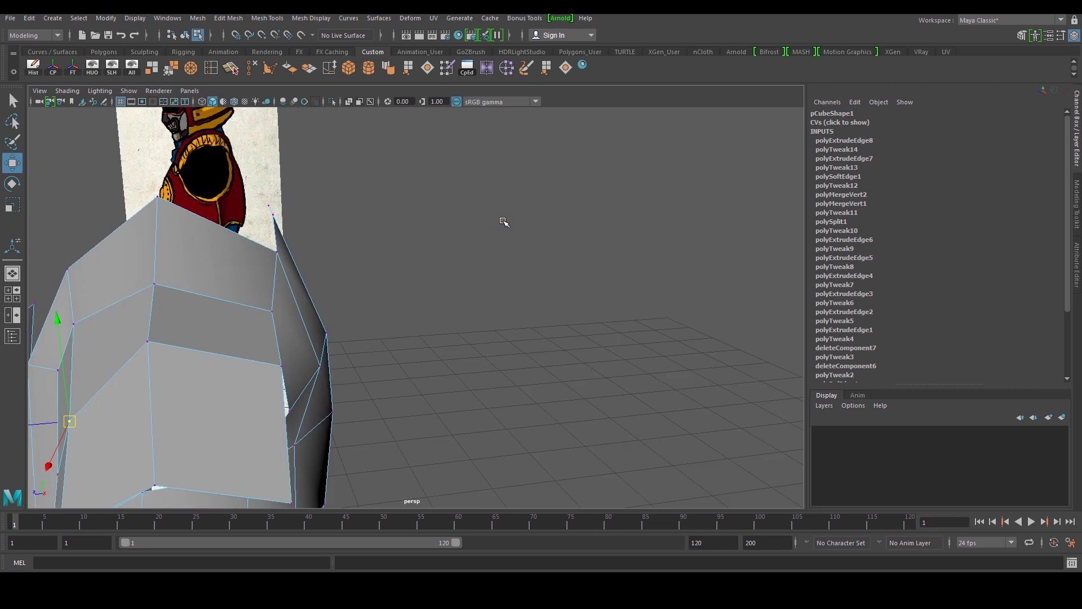
alt+drag(432, 252, 532, 237)
alt+right_drag(532, 237, 496, 293)
right_drag(417, 344, 442, 293)
alt+right_drag(591, 339, 564, 354)
click(564, 354)
alt+drag(564, 354, 399, 322)
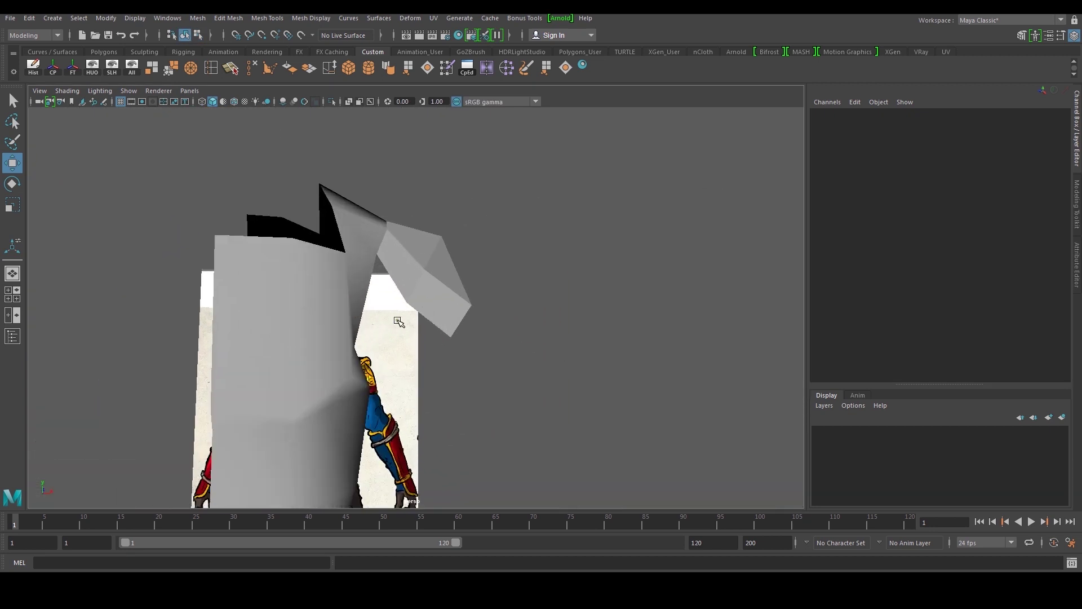
click(322, 365)
alt+drag(322, 365, 305, 335)
Select the remaining lower armhole edges, extrude them outward and lower the new edges beneath the shoulder.
right_drag(309, 344, 321, 304)
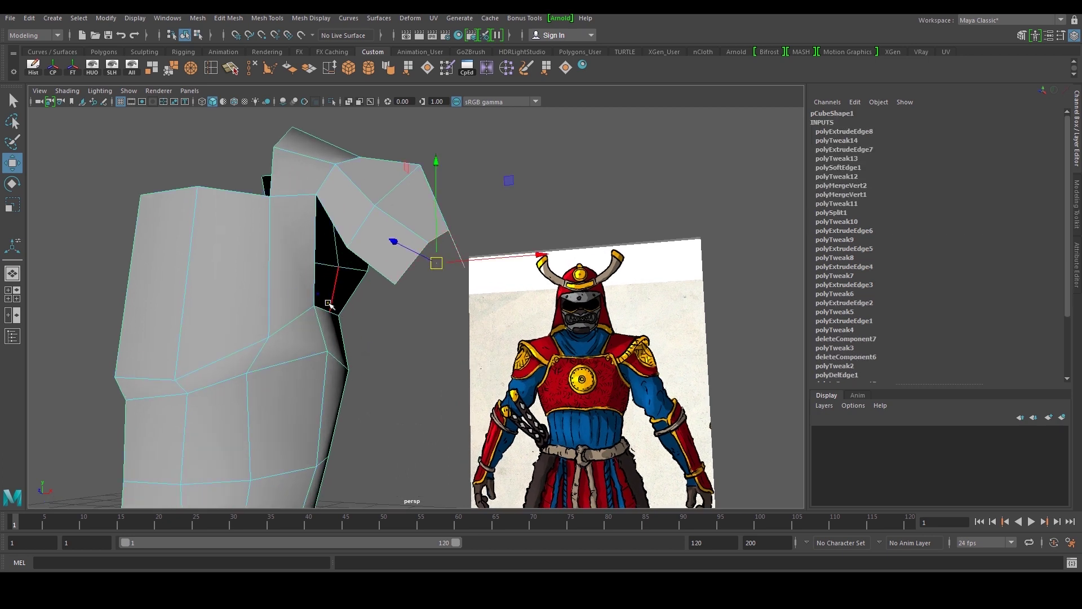
alt+drag(331, 313, 331, 276)
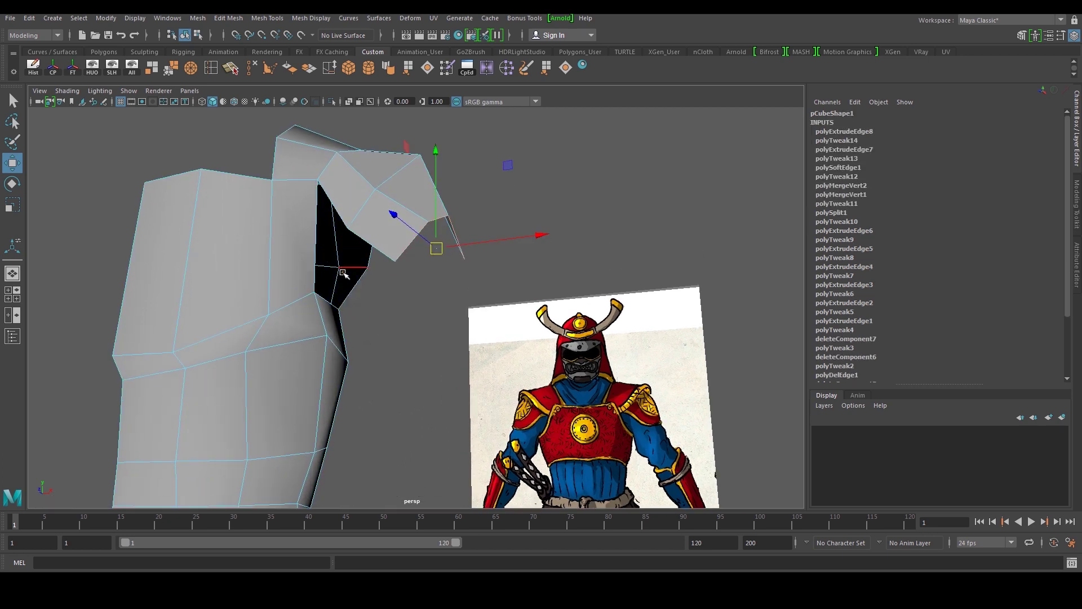
alt+drag(339, 289, 299, 298)
mouse_move(226, 278)
alt+mouse_down()
mouse_move(322, 273)
mouse_move(217, 291)
alt+mouse_up()
shift+click(372, 321)
alt+drag(309, 320, 422, 337)
shift+right_drag(422, 336, 410, 351)
drag(449, 281, 499, 287)
drag(395, 177, 394, 260)
mouse_move(500, 368)
mouse_down()
mouse_move(516, 372)
mouse_move(504, 373)
mouse_up()
Extrude the lower armhole edges a second time, pulling them farther outward and slightly down.
shift+right_drag(494, 377, 481, 398)
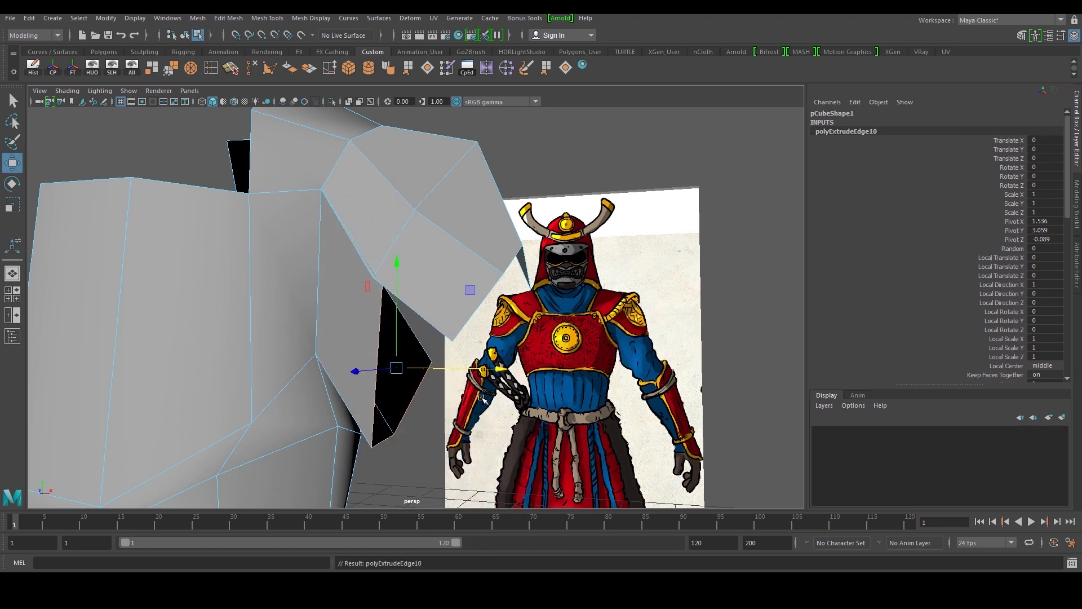
drag(503, 369, 557, 369)
drag(449, 277, 450, 293)
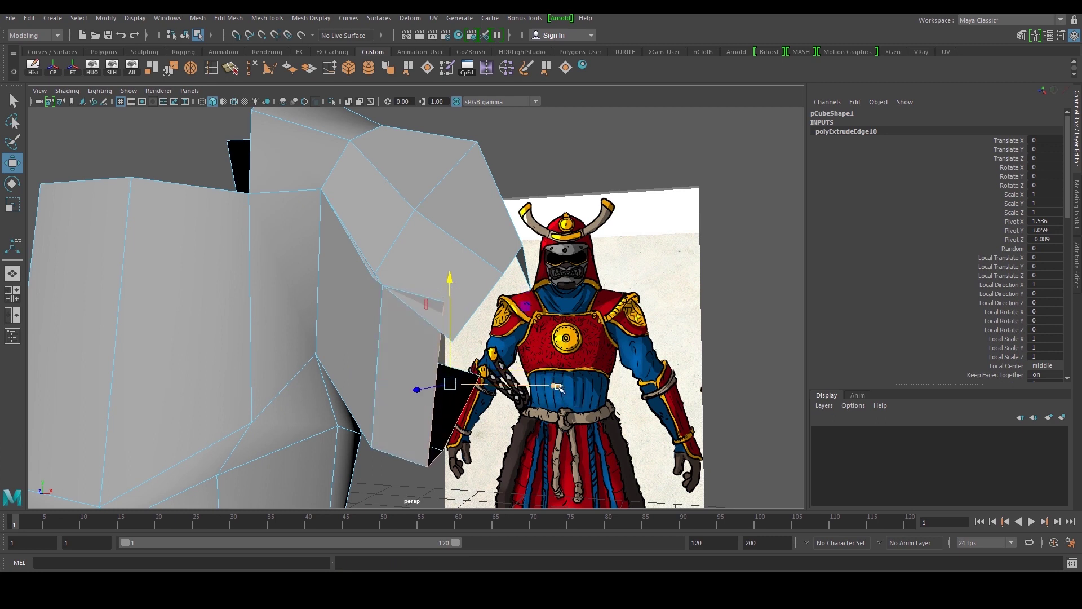
mouse_move(558, 385)
alt+mouse_down()
mouse_move(416, 380)
mouse_move(406, 362)
mouse_move(568, 386)
mouse_move(566, 372)
alt+mouse_up()
Merge the paired seam vertices on the front where the lower armhole extrusions meet the upper shoulder extrusions.
key(F9)
click(336, 195)
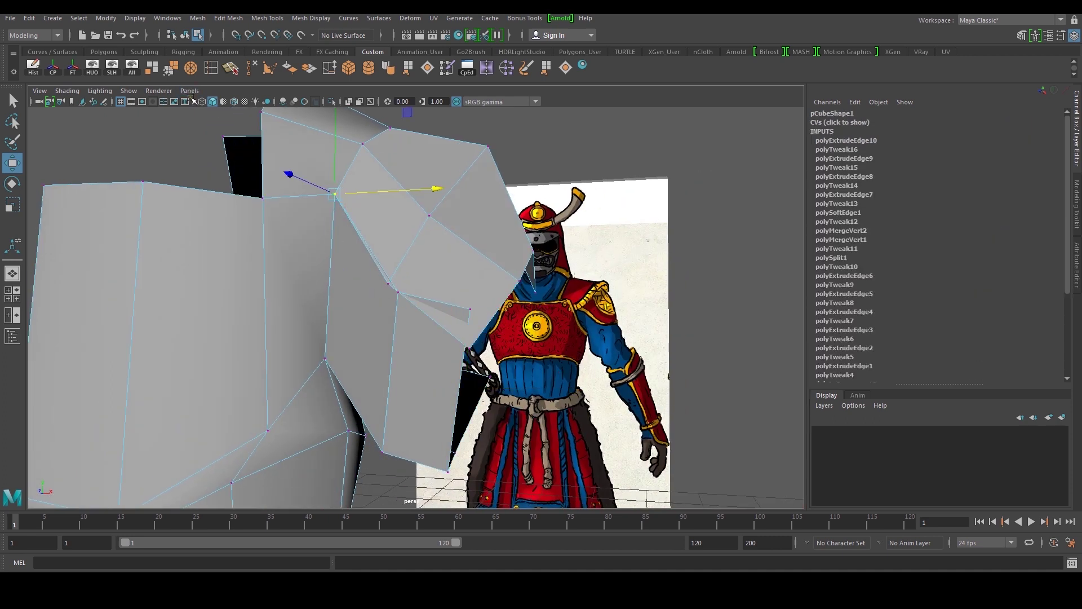
alt+middle_drag(243, 134, 227, 168)
alt+drag(280, 197, 295, 198)
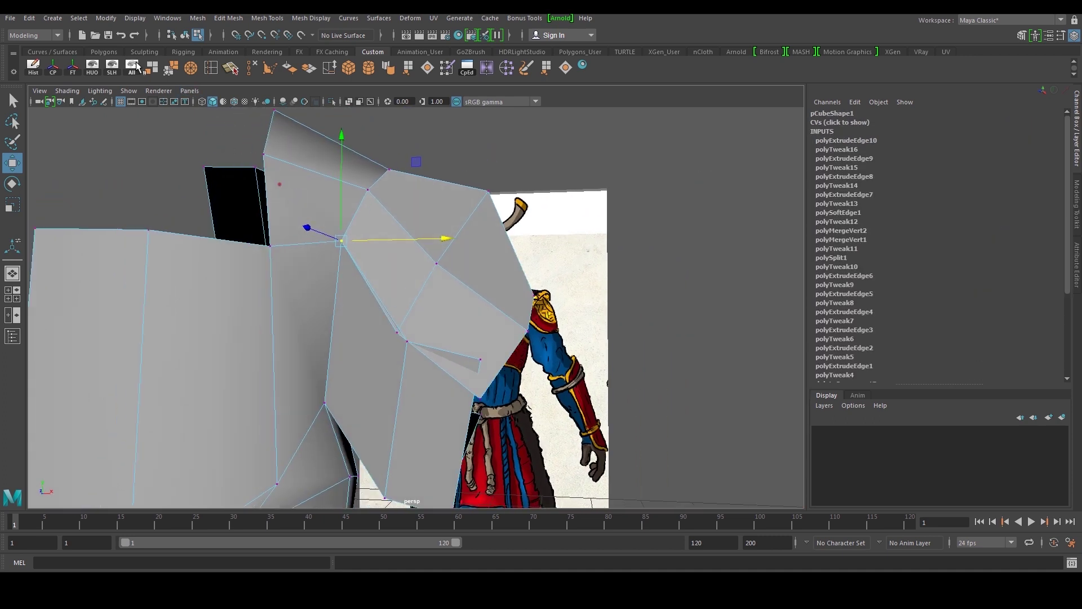
click(171, 70)
click(393, 328)
drag(387, 320, 422, 350)
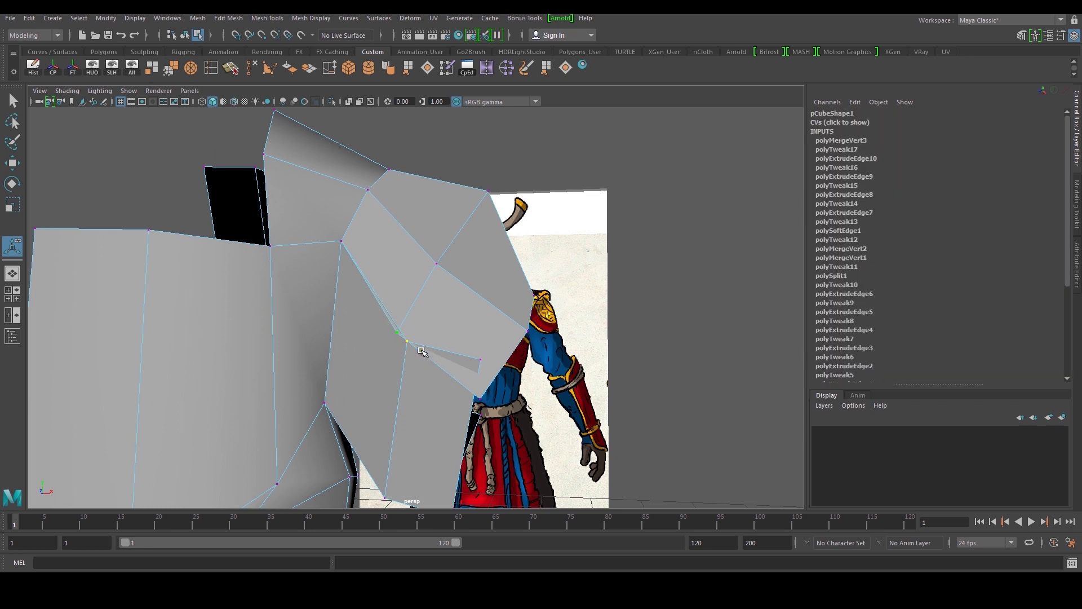
key(w)
key(g)
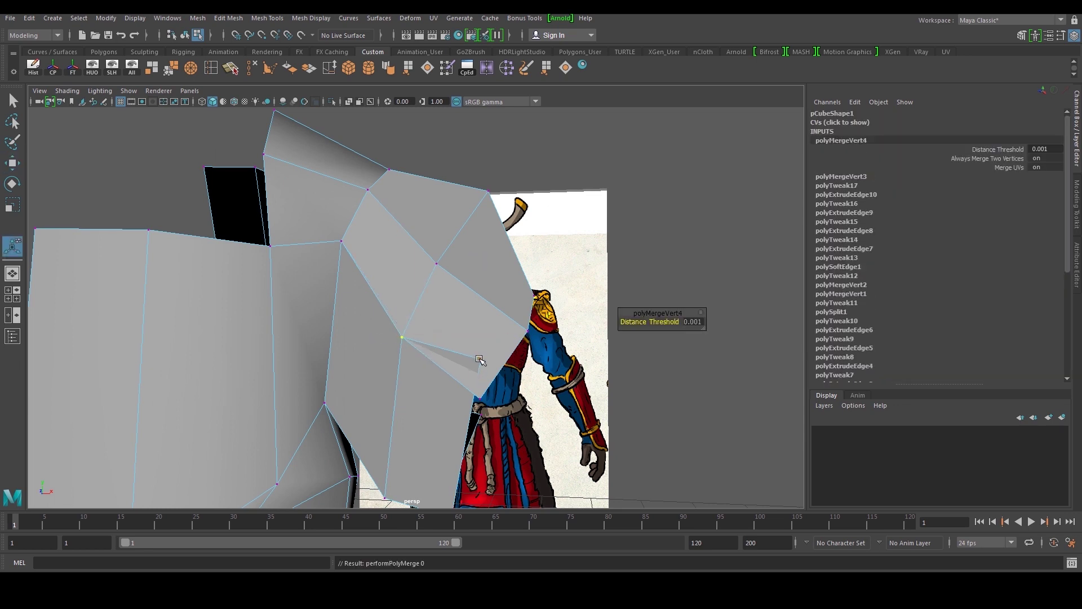
alt+drag(480, 361, 512, 322)
key(g)
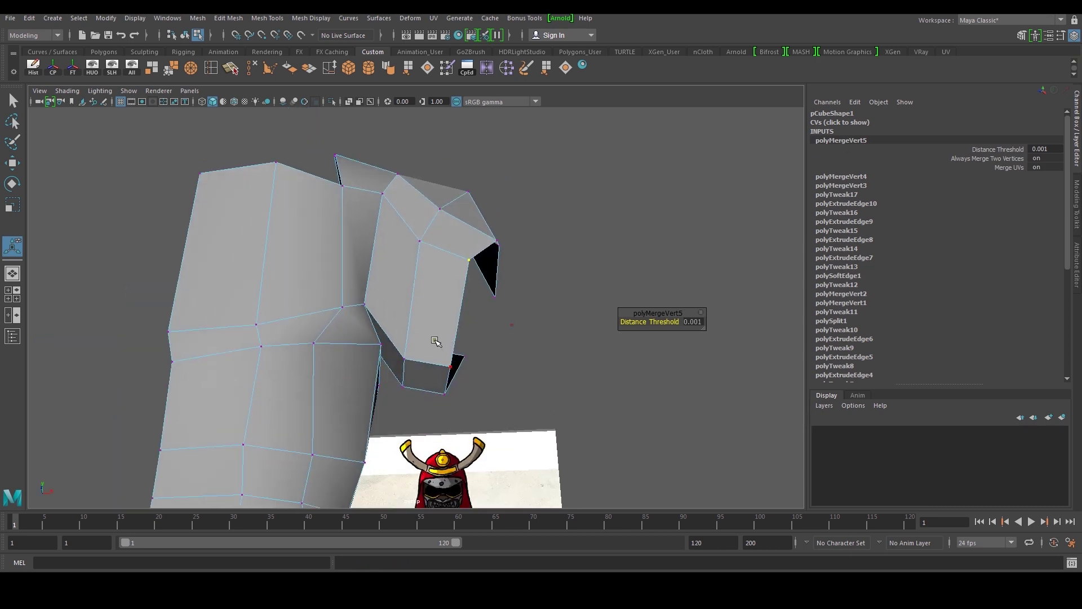
Select the bottom edges of the lower sleeve extrusion and raise them toward the armpit.
right_drag(438, 343, 433, 372)
click(427, 375)
shift+click(396, 365)
key(w)
drag(406, 268, 419, 247)
click(437, 369)
alt+drag(438, 369, 408, 363)
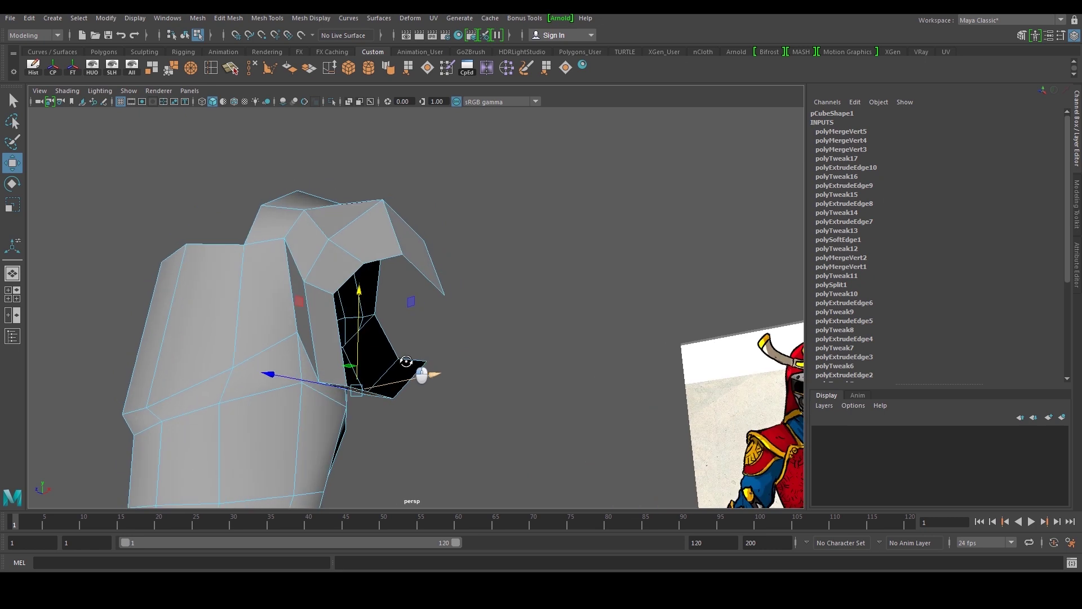
drag(366, 298, 369, 258)
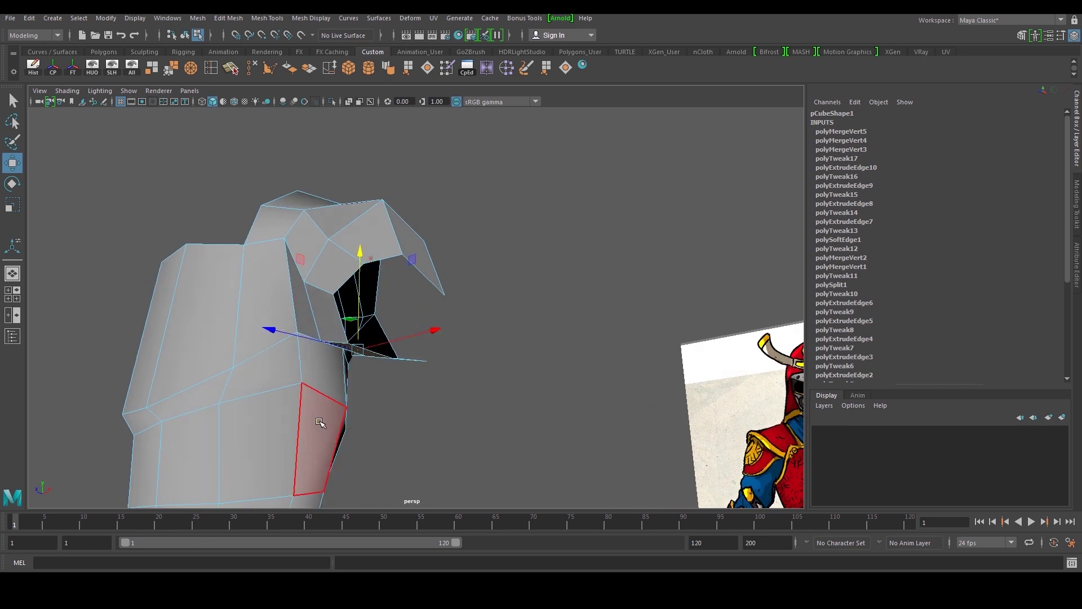
In the front view, rotate the selected bottom sleeve edges clockwise and move them down along the reference's upper arm.
key(space)
key(space)
scroll(458, 320, up, 3)
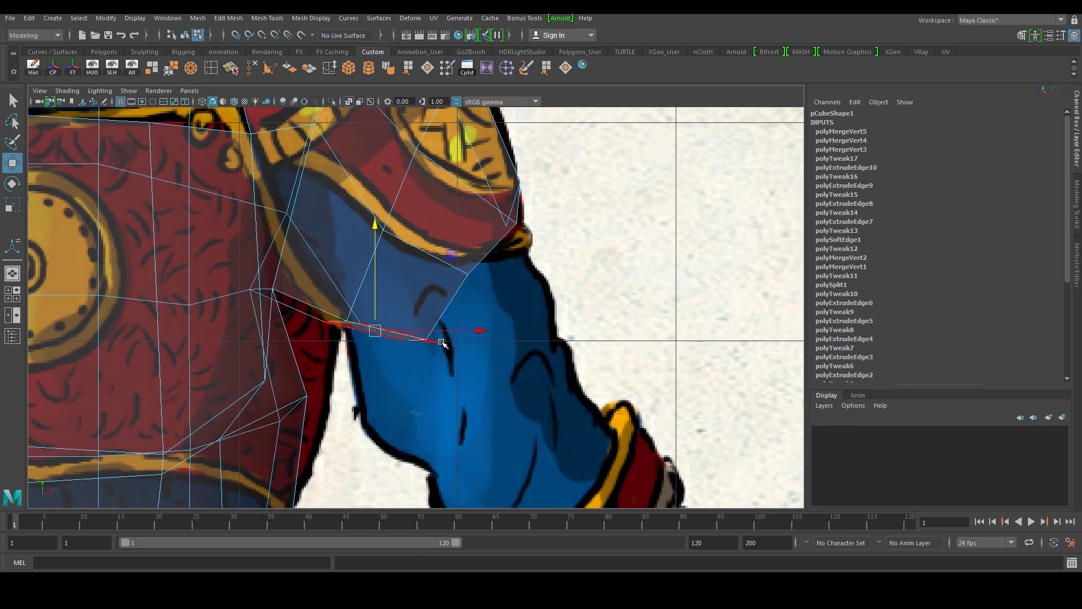
key(e)
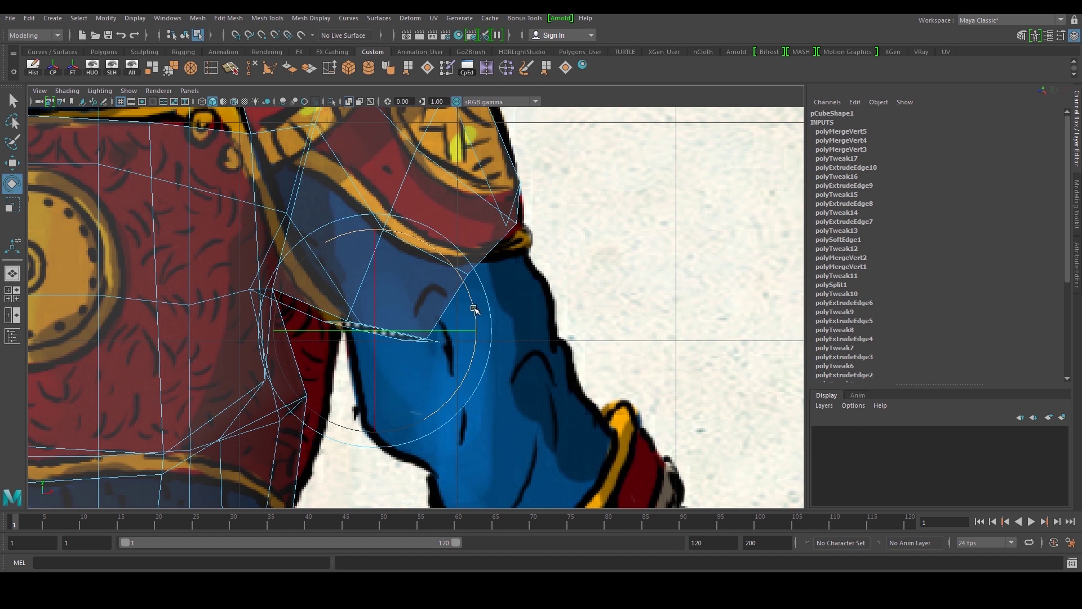
drag(474, 309, 465, 374)
key(w)
drag(377, 331, 357, 381)
Reposition the armpit and lower sleeve vertices in the front view to fit the underside of the reference arm.
key(F9)
drag(458, 334, 417, 385)
drag(319, 337, 349, 371)
drag(327, 345, 343, 316)
drag(233, 269, 273, 284)
drag(349, 319, 340, 326)
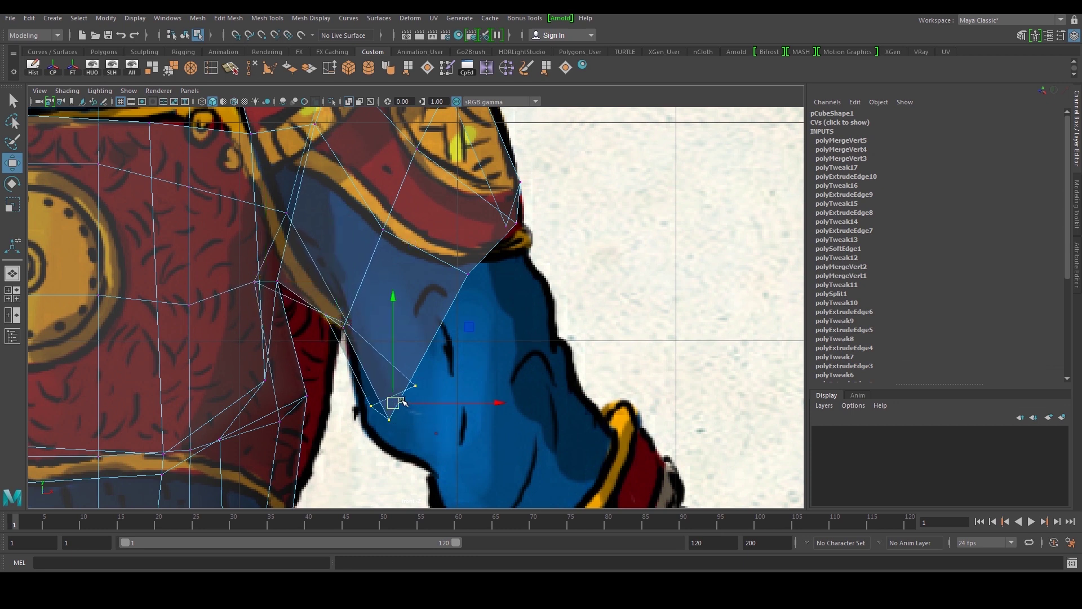
drag(383, 416, 383, 416)
alt+middle_drag(389, 422, 382, 428)
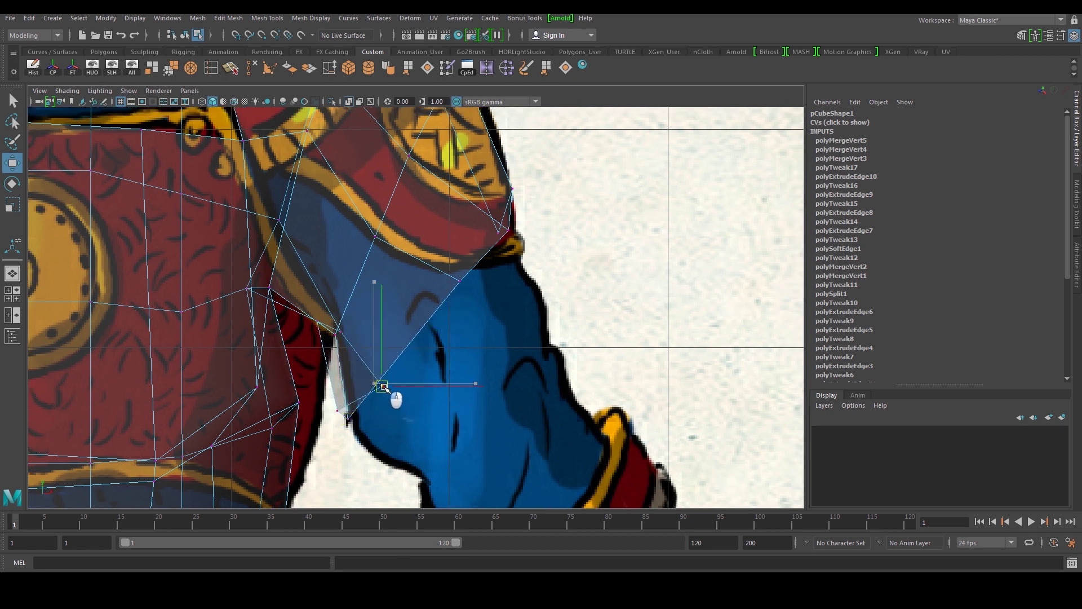
scroll(334, 420, down, 5)
Inspect the shaped shoulder and sleeve from the front and rear in the perspective view.
key(space)
key(space)
key(F8)
alt+drag(451, 266, 306, 319)
scroll(496, 282, down, 5)
click(523, 286)
click(554, 328)
scroll(533, 323, up, 2)
scroll(420, 312, up, 3)
click(420, 312)
alt+drag(420, 312, 437, 295)
right_drag(453, 386, 449, 342)
click(419, 354)
scroll(418, 340, up, 3)
alt+drag(381, 434, 411, 428)
click(344, 228)
Append two polygons between the upper and lower border edges to close the open rear side of the shoulder.
right_drag(462, 279, 487, 264)
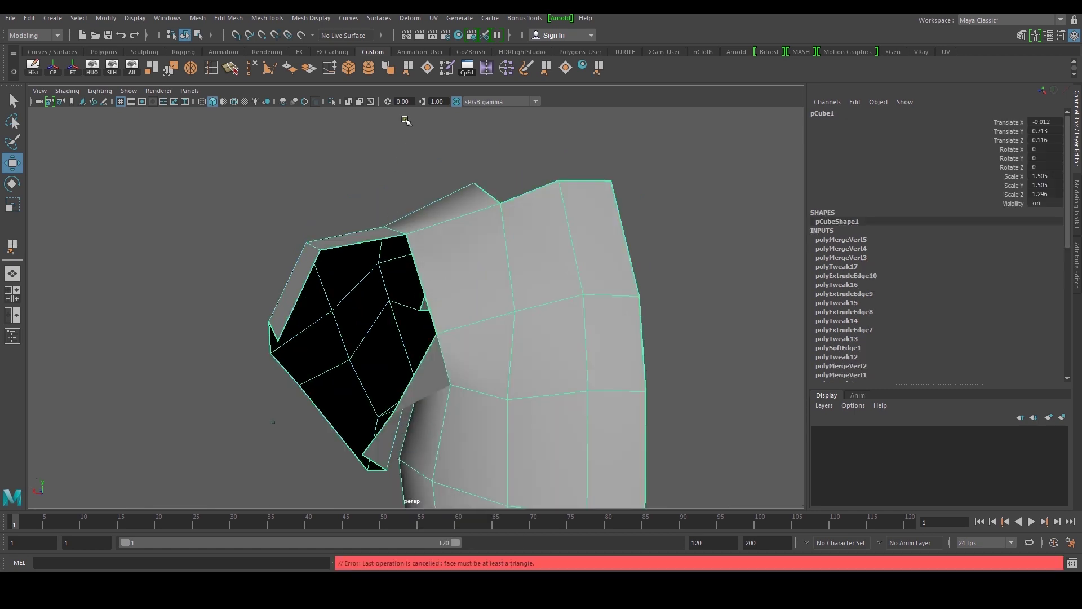
click(408, 69)
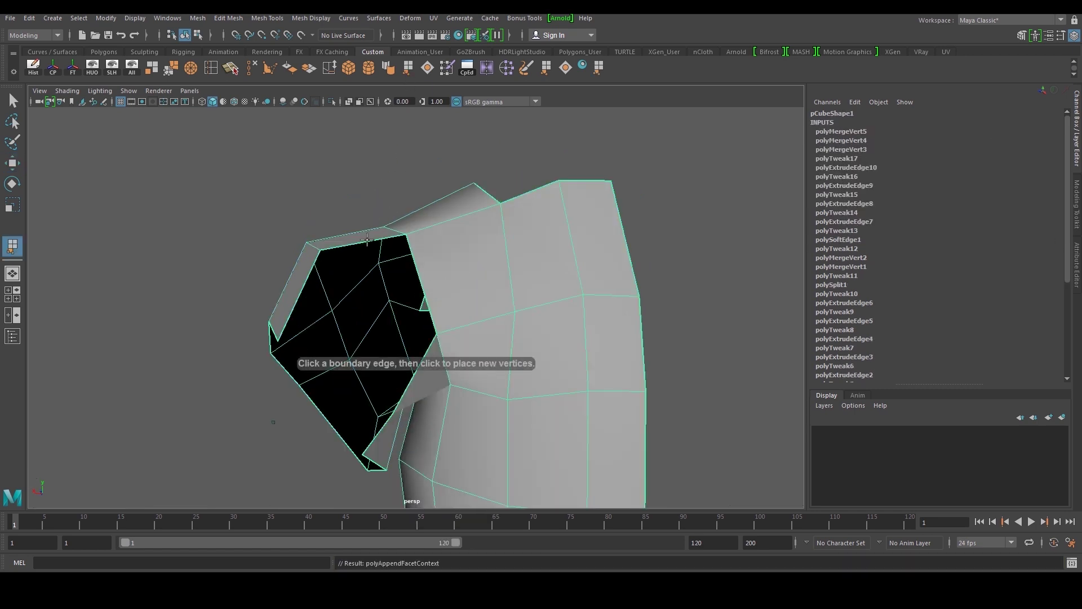
click(367, 241)
alt+drag(367, 241, 431, 414)
click(403, 404)
key(w)
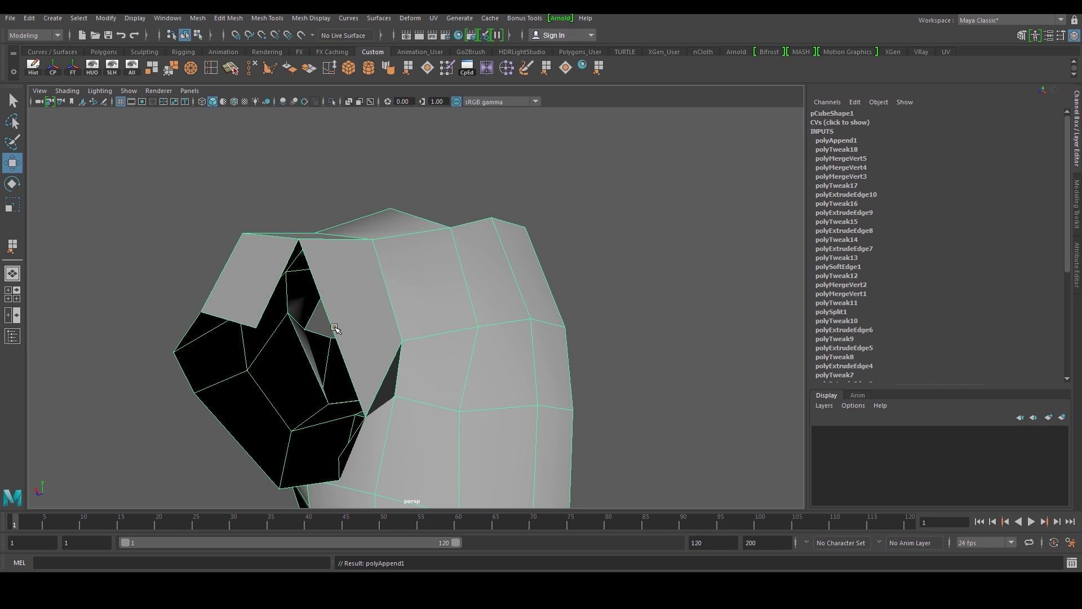
key(y)
click(275, 290)
alt+drag(314, 302, 344, 395)
click(347, 400)
key(w)
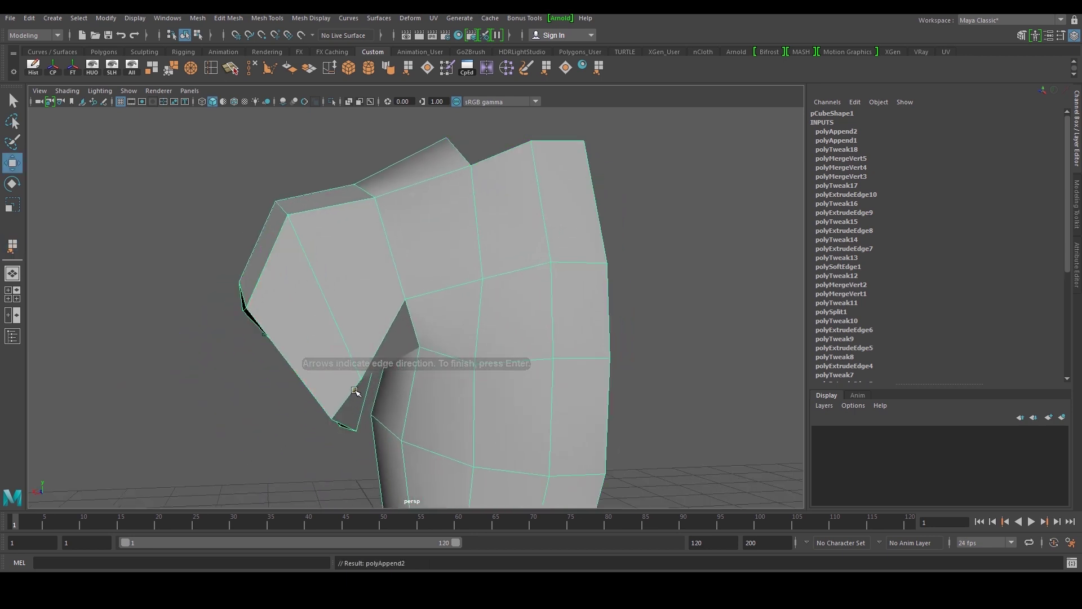
Inspect the closed shoulder surface against the reference images from farther away.
scroll(379, 333, down, 4)
alt+drag(382, 322, 389, 374)
click(552, 315)
click(359, 325)
click(551, 312)
scroll(541, 315, down, 4)
click(389, 373)
Select the front armpit vertex and align the armpit vertices with the reference's underarm in the front view.
right_drag(338, 378, 326, 378)
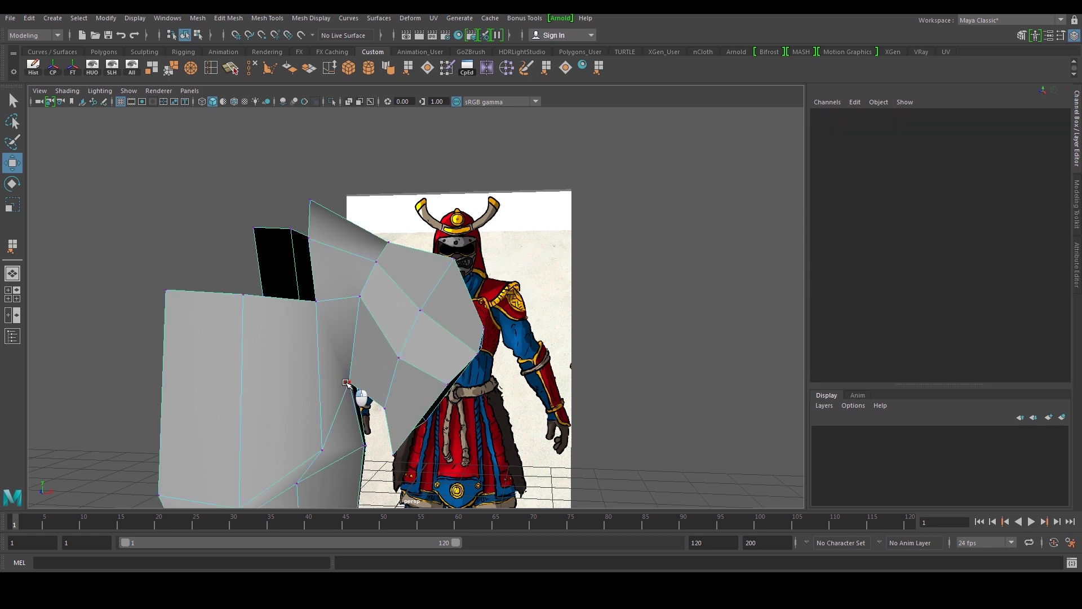
click(350, 383)
key(space)
key(space)
scroll(267, 389, up, 1)
alt+middle_drag(271, 369, 299, 365)
drag(228, 331, 269, 355)
drag(236, 327, 267, 354)
drag(294, 338, 277, 367)
drag(282, 354, 283, 361)
Move the lowest sleeve vertices onto the underside of the reference's upper arm and refine the neighbouring vertices.
alt+middle_drag(285, 366, 288, 288)
drag(248, 352, 295, 445)
middle_drag(295, 445, 289, 439)
drag(321, 388, 294, 376)
mouse_move(259, 410)
mouse_down()
mouse_move(290, 436)
mouse_move(265, 414)
mouse_up()
drag(320, 300, 339, 326)
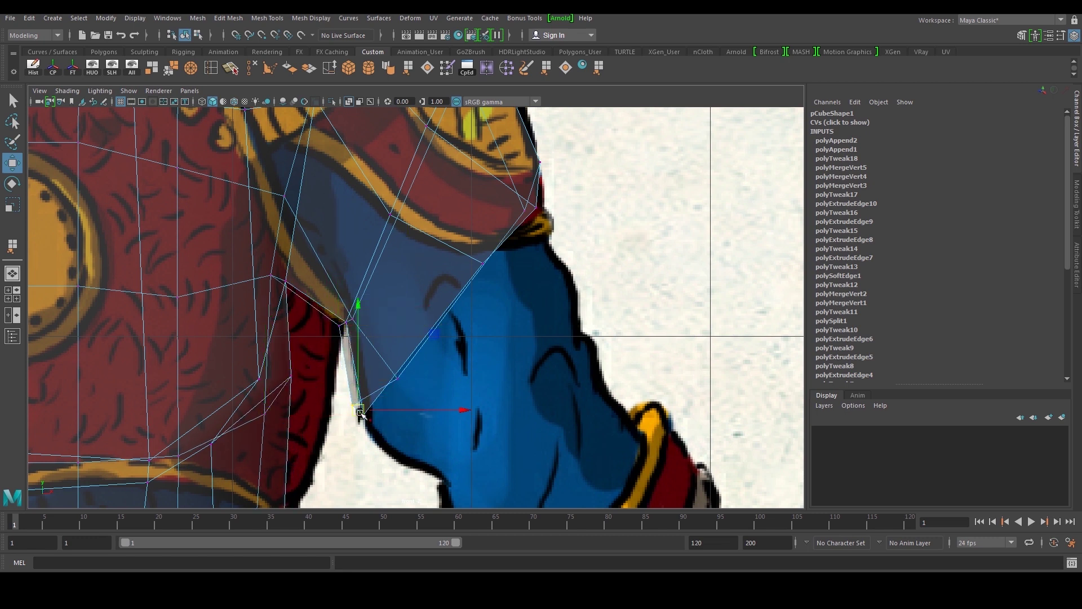
Move the sleeve opening's lowest and outer vertices to match the reference's upper arm in the front view.
drag(359, 409, 372, 397)
drag(367, 413, 363, 414)
alt+middle_drag(483, 253, 430, 370)
drag(486, 336, 487, 336)
middle_drag(490, 337, 479, 332)
drag(473, 263, 512, 301)
middle_drag(493, 280, 502, 288)
Reposition the upper shoulder vertices against the reference's shoulder armour and undo the last change.
alt+middle_drag(408, 194, 416, 276)
drag(400, 256, 460, 292)
middle_drag(428, 272, 410, 310)
alt+middle_drag(334, 232, 369, 318)
drag(279, 285, 322, 326)
drag(356, 256, 329, 277)
drag(335, 273, 331, 277)
drag(438, 275, 463, 291)
key(ctrl+z)
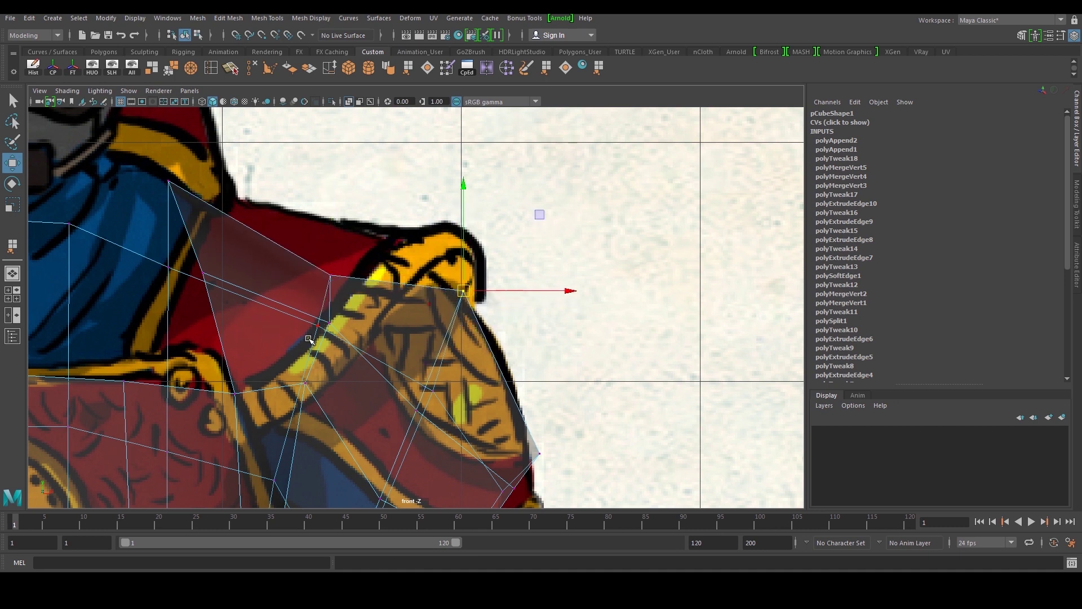
Adjust the sleeve's middle vertices and align the inner chest vertex with the corner of the reference's breastplate.
drag(422, 426, 423, 426)
drag(417, 411, 435, 389)
alt+middle_drag(407, 417, 415, 397)
drag(293, 351, 319, 382)
drag(220, 363, 261, 379)
drag(249, 375, 222, 356)
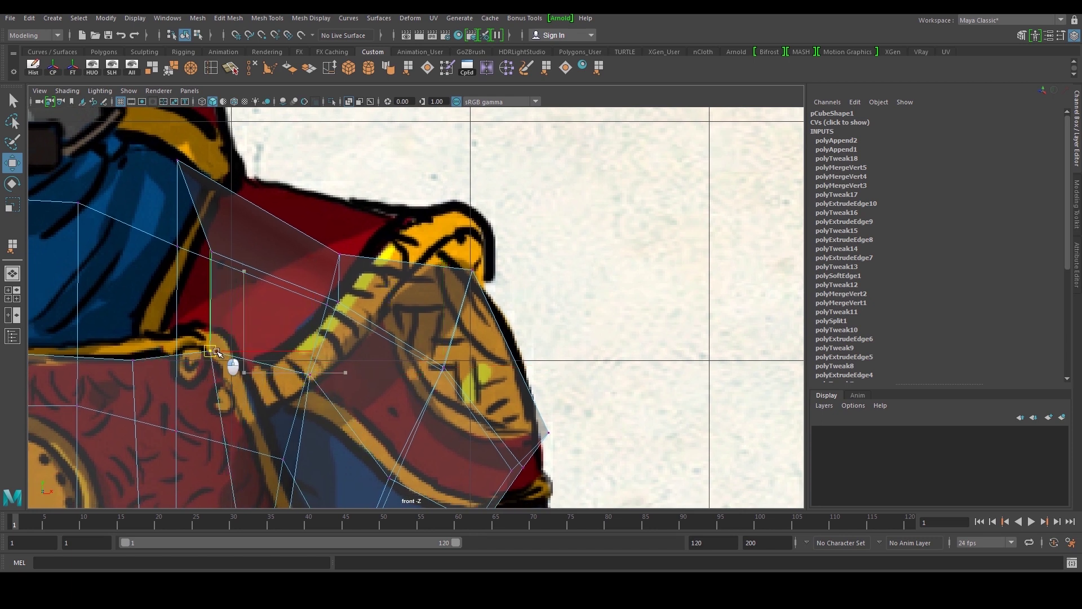
Adjust the outermost top shoulder vertex from behind the model in the perspective view.
scroll(225, 356, down, 8)
alt+middle_drag(464, 335, 461, 285)
key(space)
key(space)
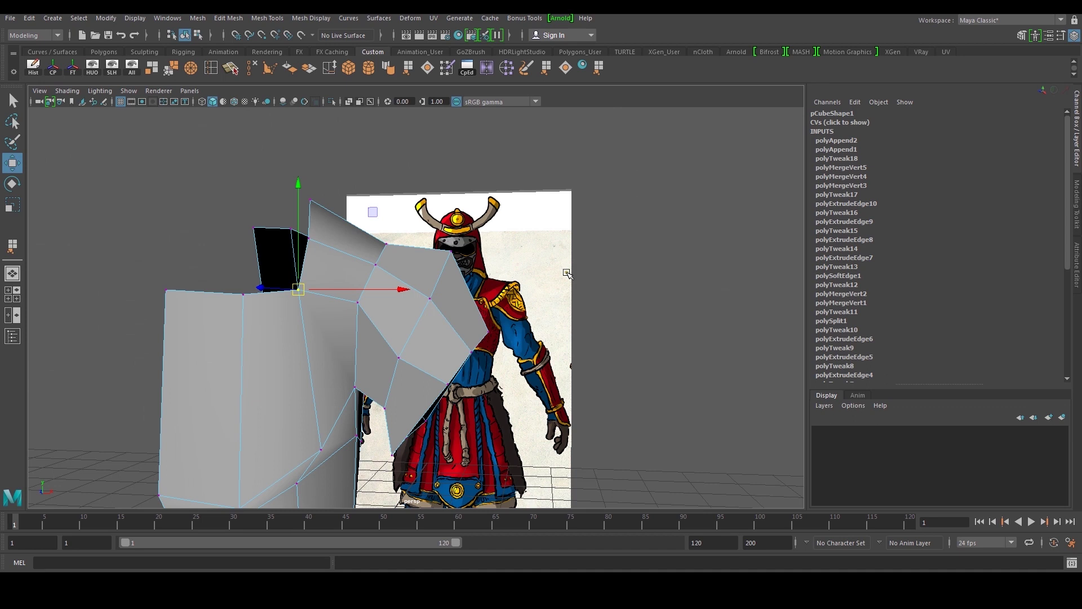
alt+drag(568, 274, 341, 290)
right_drag(354, 304, 447, 257)
alt+drag(448, 257, 345, 287)
right_drag(332, 298, 287, 287)
drag(290, 284, 253, 255)
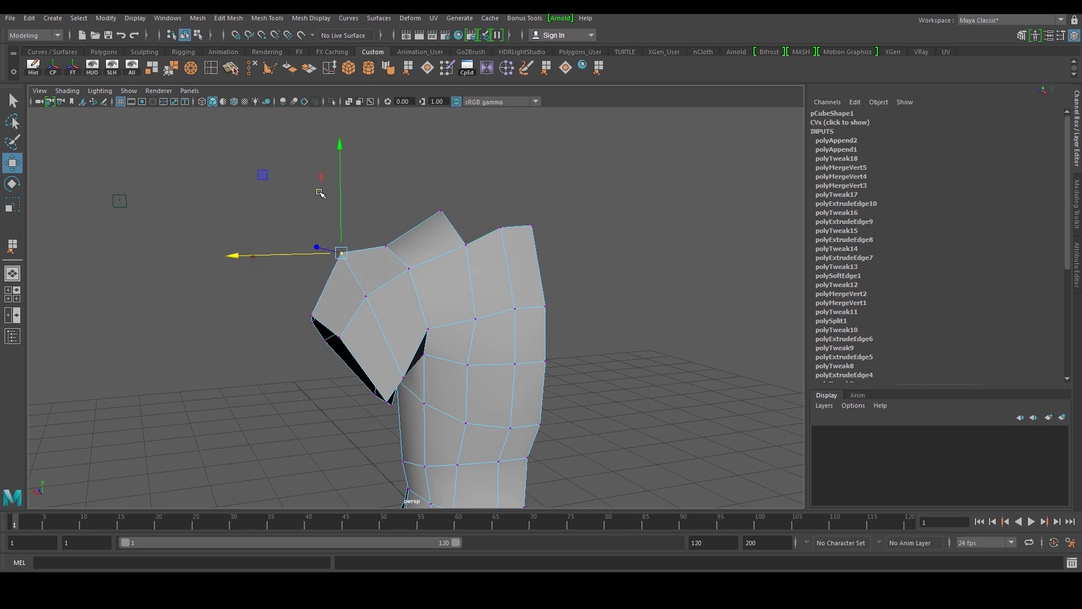
drag(340, 186, 343, 193)
Select the sleeve's lower border edges and scale, rotate and reposition them across the reference's upper arm in the front view.
alt+drag(312, 269, 542, 318)
alt+right_drag(542, 319, 453, 344)
key(space)
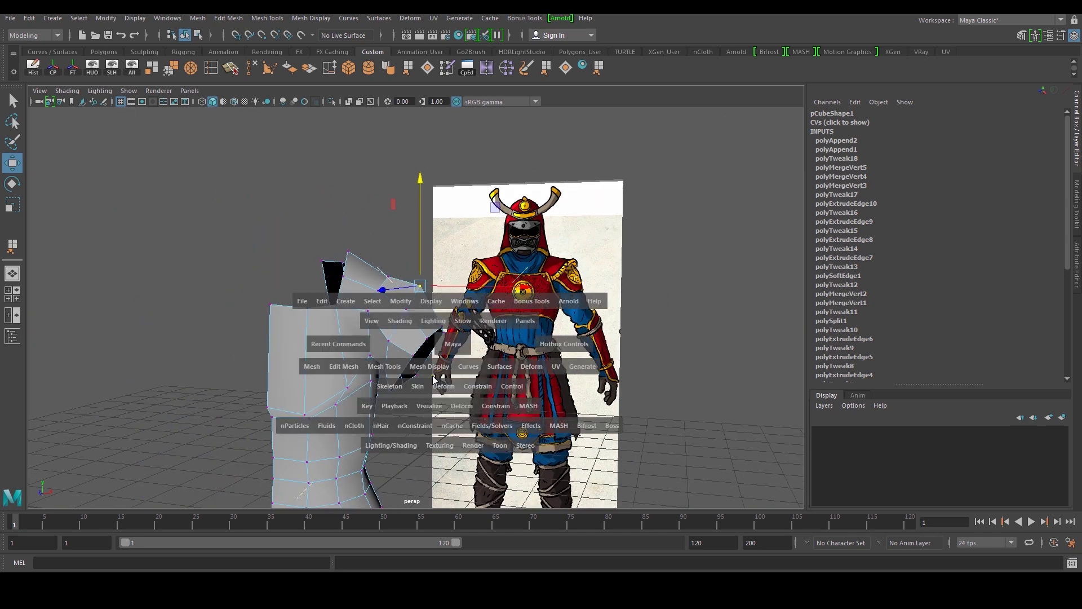
key(space)
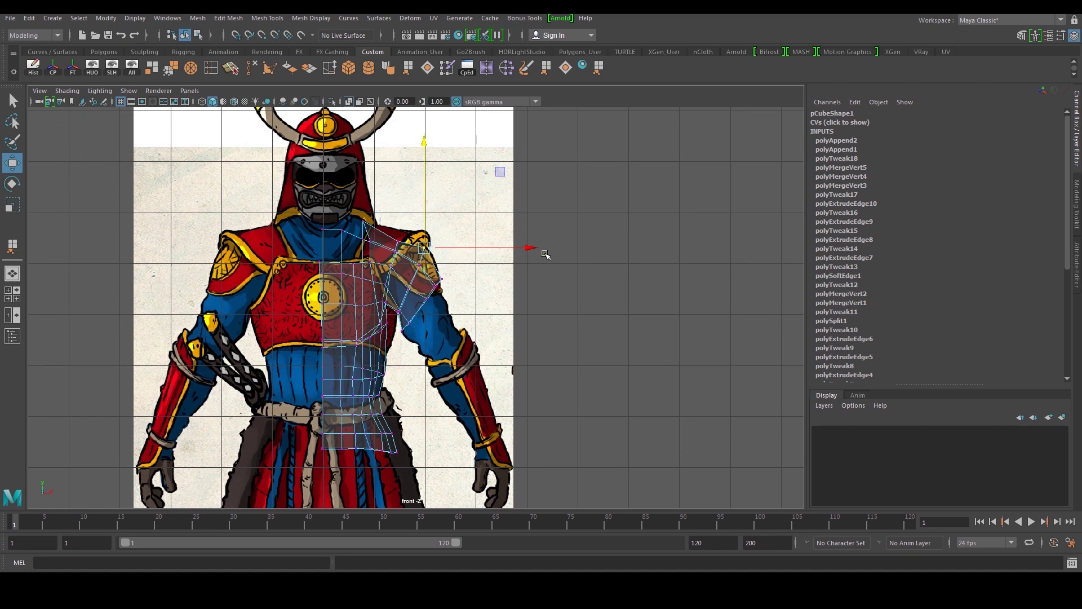
scroll(432, 309, up, 2)
right_drag(430, 315, 425, 290)
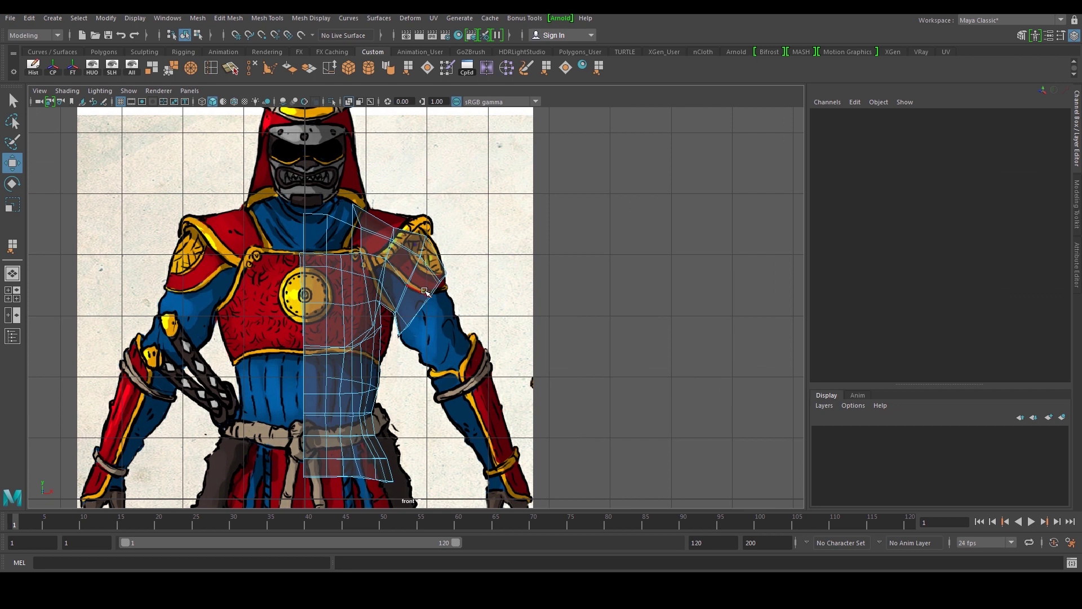
click(425, 302)
scroll(423, 299, up, 4)
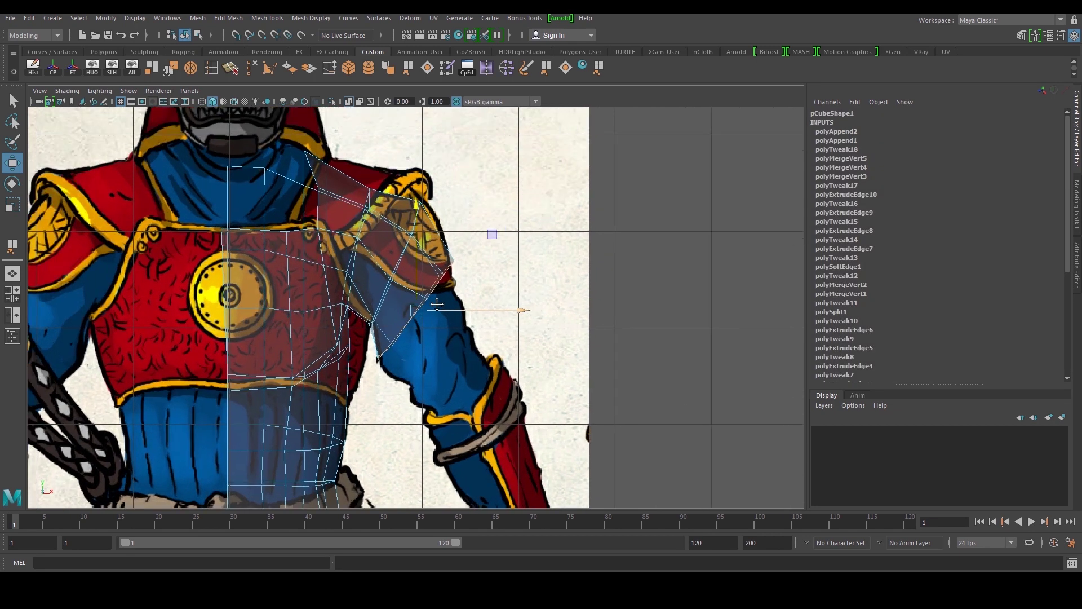
key(r)
drag(416, 312, 414, 311)
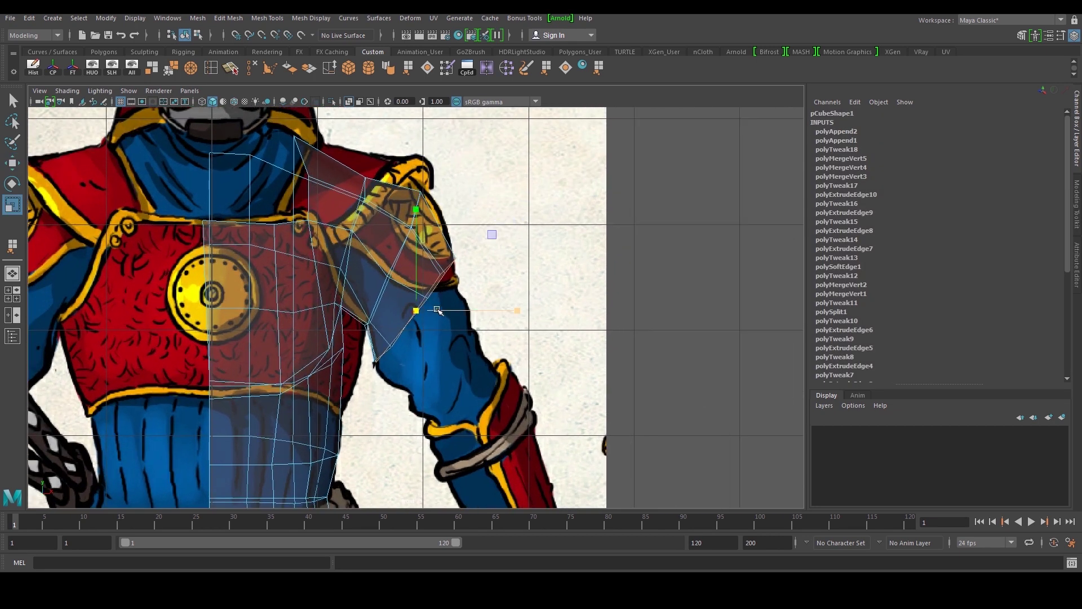
key(e)
drag(489, 239, 495, 248)
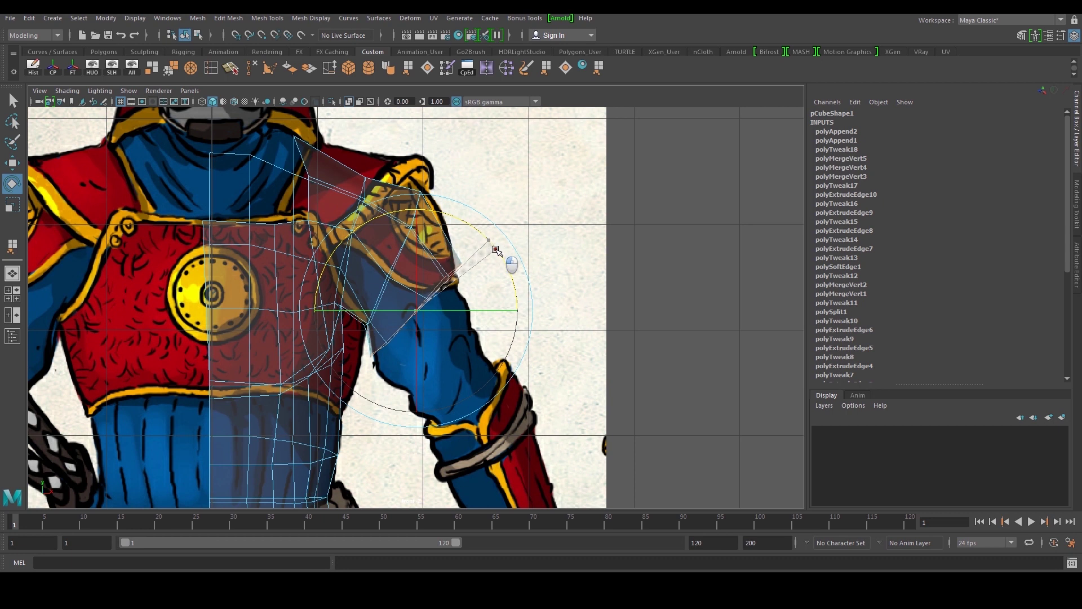
key(w)
drag(424, 309, 428, 306)
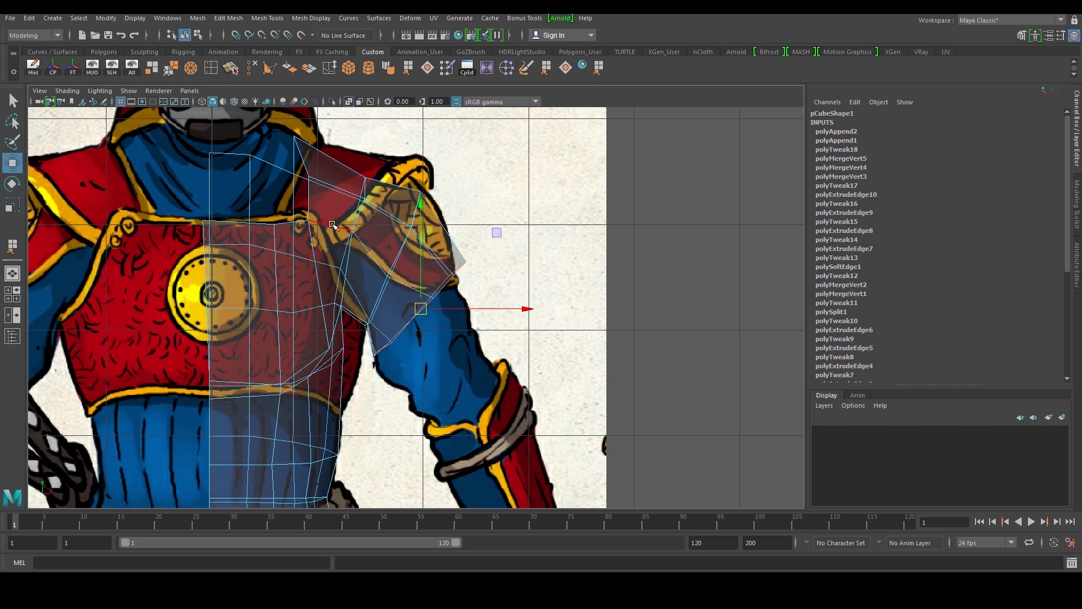
Extrude the sleeve's border edges down along the reference's blue upper arm.
scroll(391, 227, down, 3)
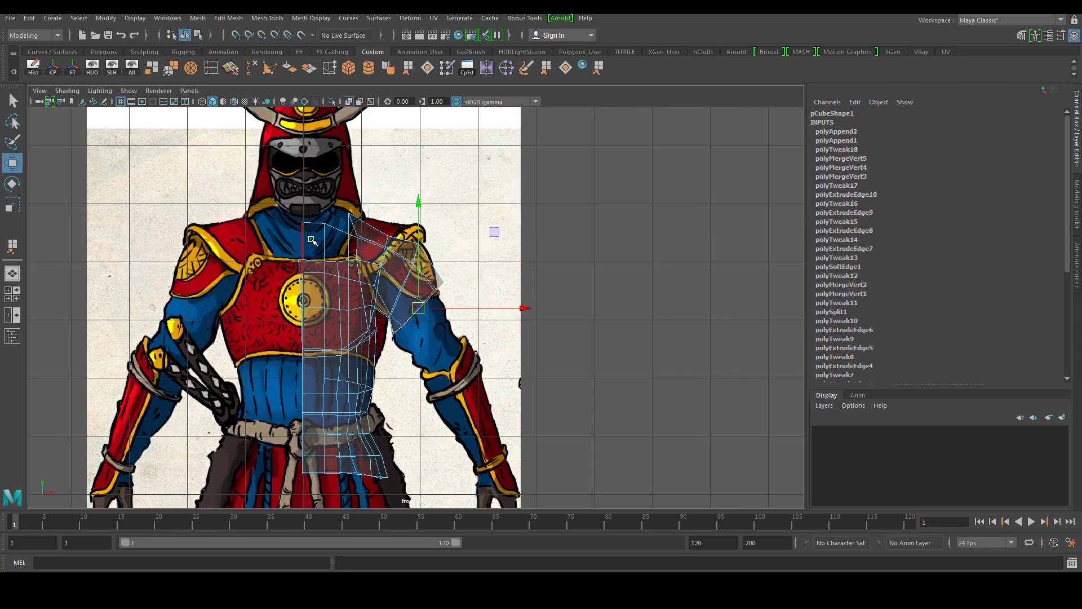
scroll(460, 260, up, 2)
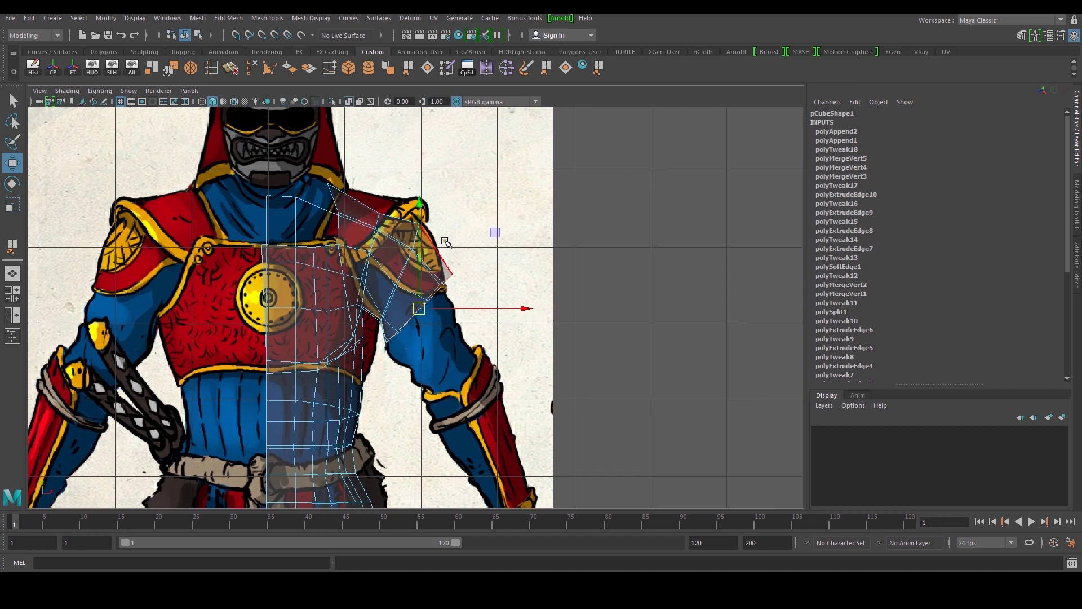
scroll(445, 244, up, 1)
scroll(396, 326, up, 1)
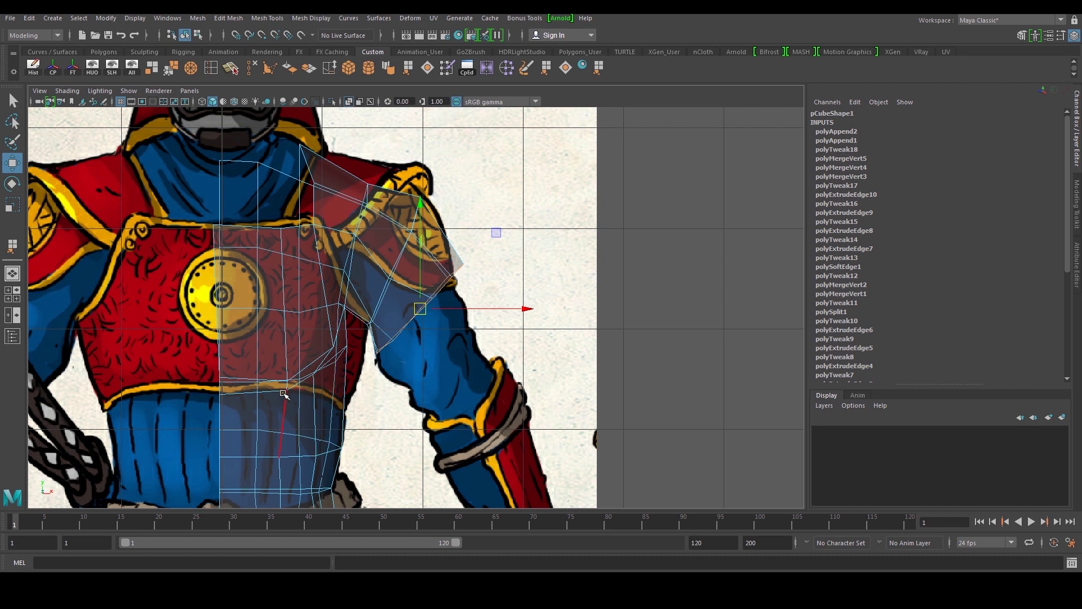
scroll(394, 361, up, 2)
alt+middle_drag(380, 336, 417, 345)
scroll(419, 308, up, 2)
shift+right_drag(433, 329, 409, 320)
drag(409, 320, 437, 392)
Flatten the extruded border loop and rotate it square to the reference's upper arm.
key(r)
key(w)
key(r)
drag(438, 293, 464, 404)
key(e)
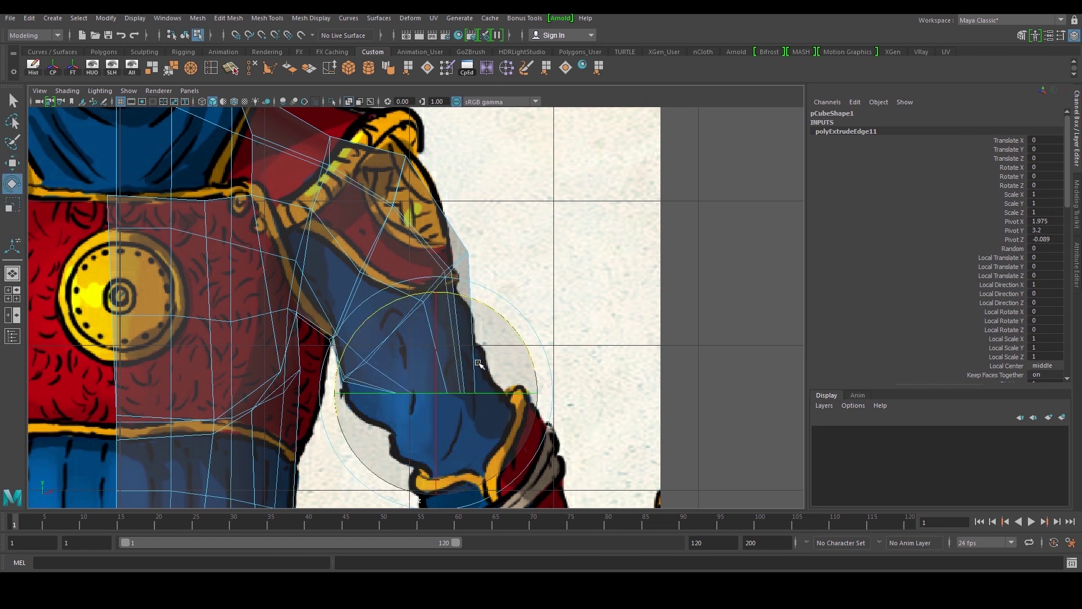
drag(513, 326, 455, 295)
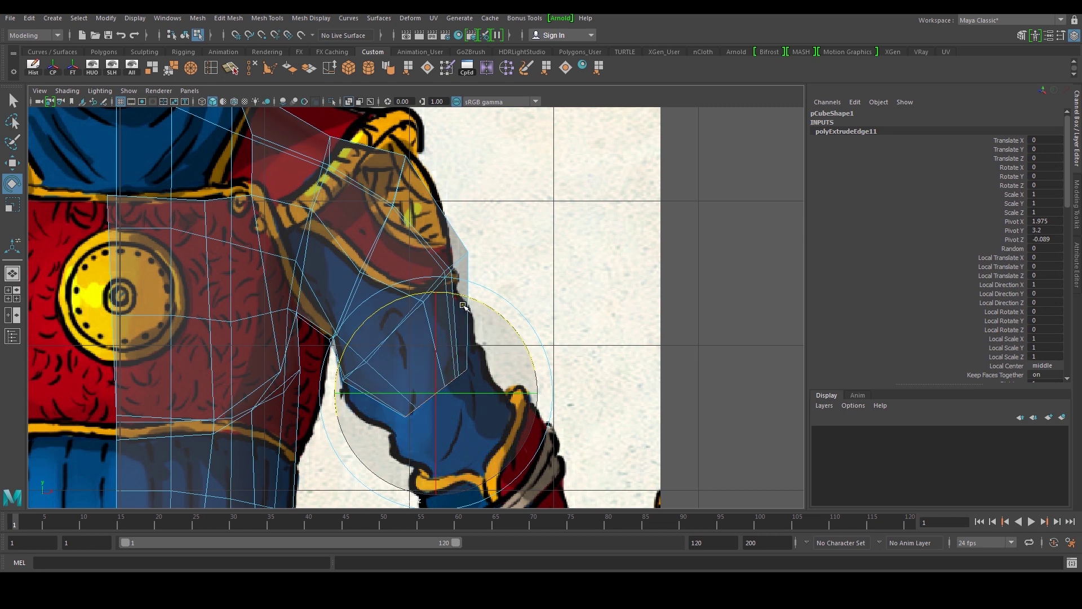
key(r)
mouse_move(437, 393)
mouse_down()
mouse_move(471, 402)
mouse_move(437, 393)
mouse_up()
key(w)
Move the new sleeve vertices onto the outer and inner outlines of the reference's upper arm in the front view.
alt+middle_drag(443, 316, 443, 381)
right_drag(503, 305, 475, 303)
drag(439, 351, 430, 381)
drag(423, 367, 409, 384)
drag(333, 431, 342, 457)
drag(329, 443, 355, 470)
drag(359, 411, 362, 434)
key(space)
key(space)
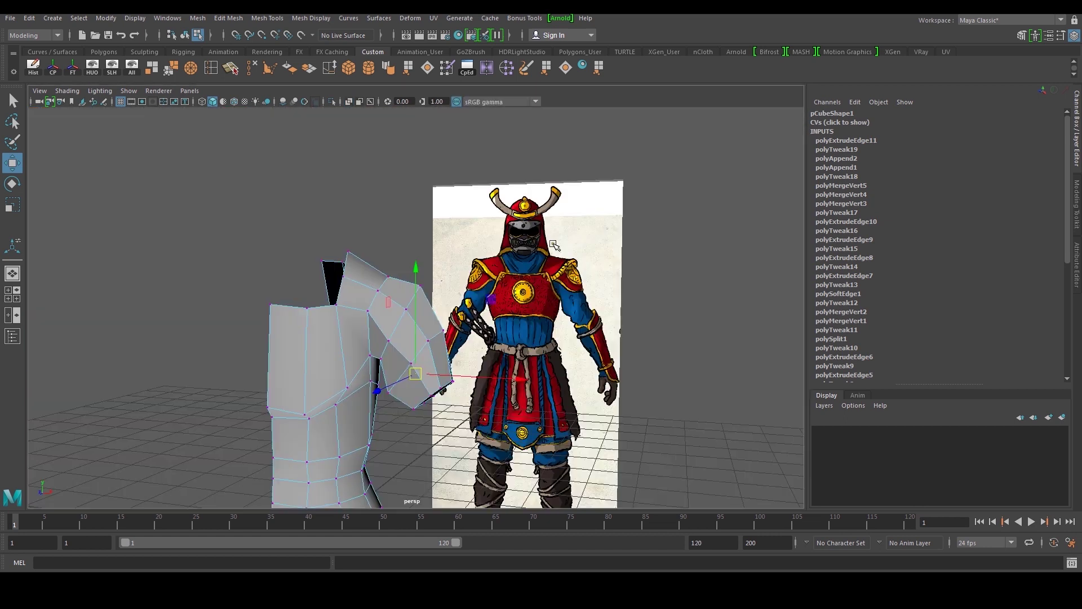
Adjust the height of the sleeve's inner lower vertices in the perspective view.
alt+drag(504, 276, 451, 301)
alt+middle_drag(451, 301, 476, 270)
scroll(437, 316, up, 3)
alt+drag(434, 347, 576, 333)
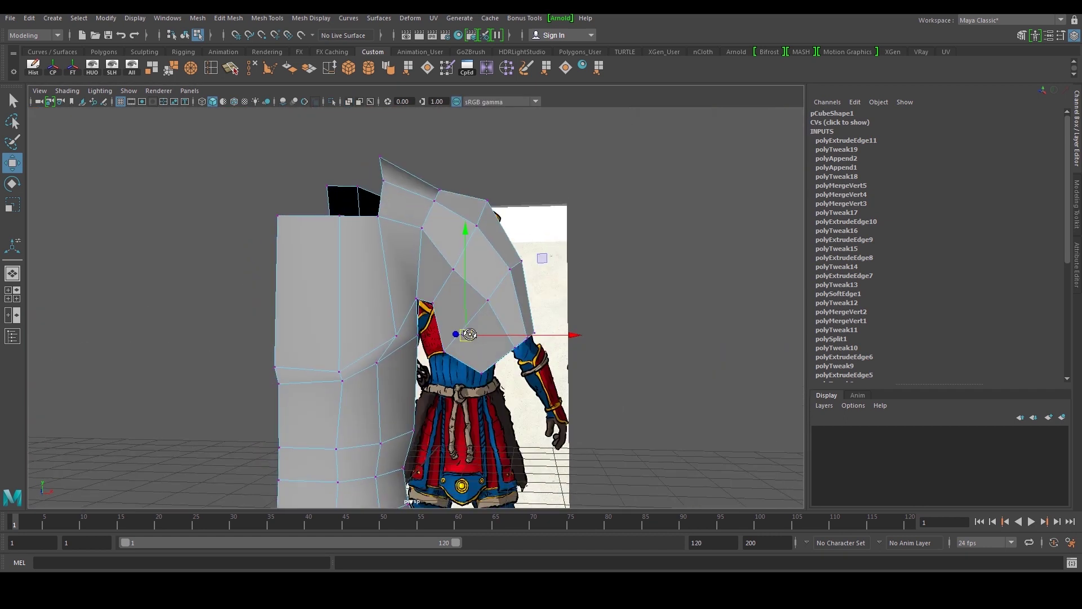
scroll(483, 331, up, 4)
drag(462, 385, 463, 387)
alt+drag(465, 383, 492, 375)
drag(564, 375, 567, 367)
drag(492, 280, 494, 261)
alt+drag(575, 321, 519, 336)
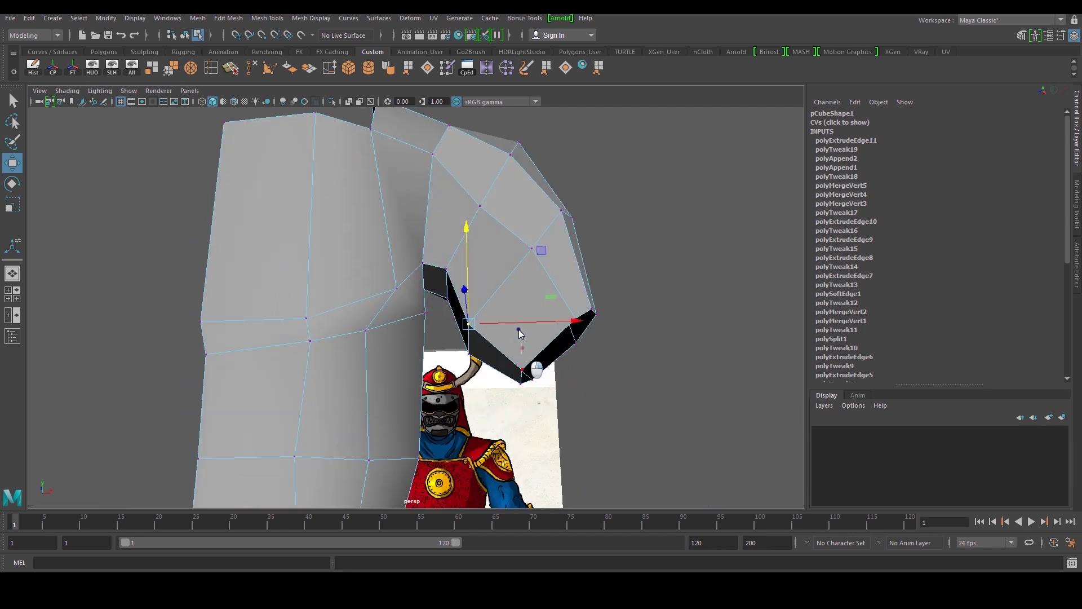
Raise the sleeve's inner lower border edge and shift it outward, and raise the front armpit edge.
right_drag(519, 336, 519, 314)
click(500, 340)
alt+drag(501, 320, 495, 341)
drag(493, 281, 497, 269)
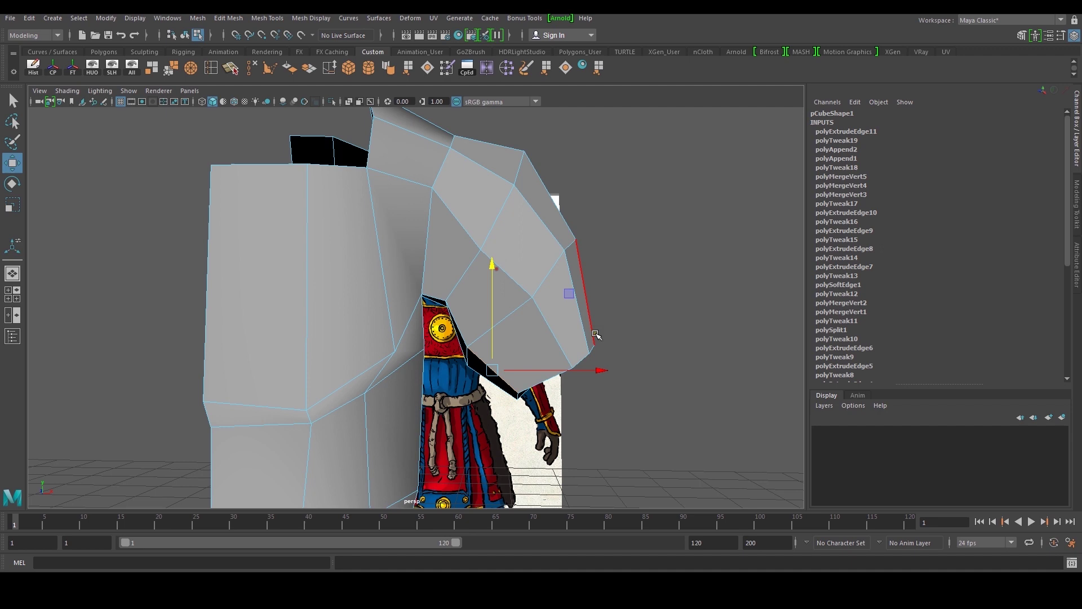
drag(598, 372, 614, 373)
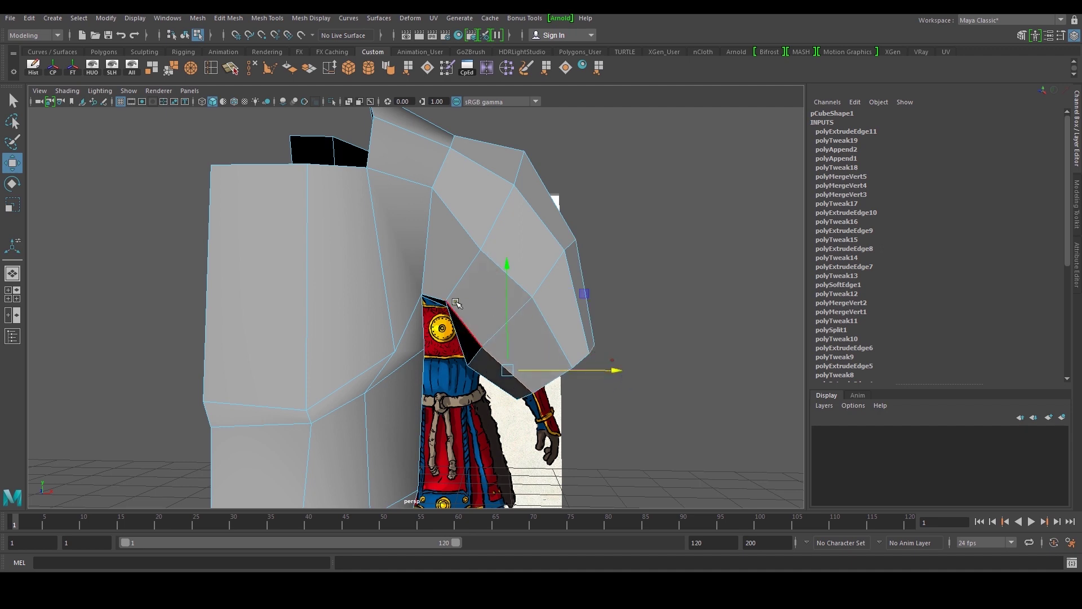
click(435, 298)
drag(435, 198, 438, 185)
right_drag(458, 200, 511, 176)
Soften all edges of the body mesh and check its shading from the front and back.
scroll(558, 271, down, 6)
click(566, 288)
alt+drag(566, 288, 500, 292)
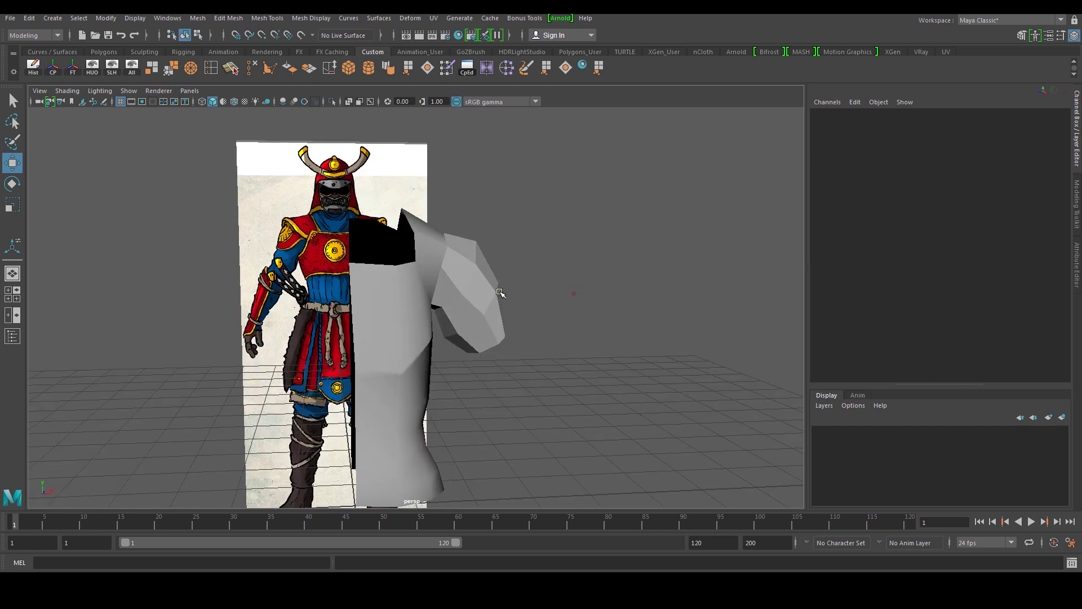
click(500, 292)
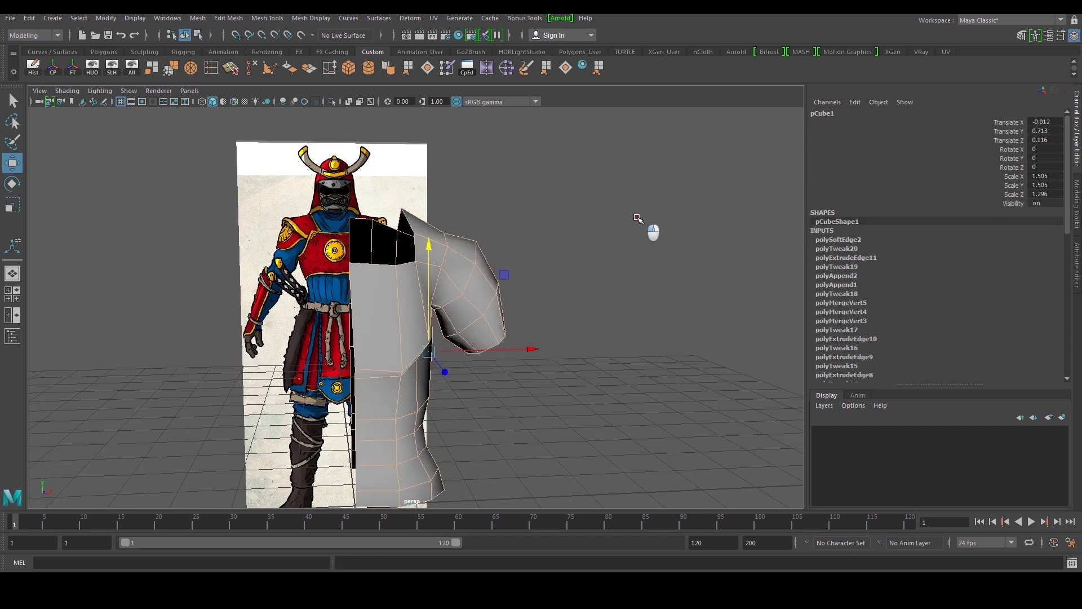
scroll(620, 256, down, 5)
click(595, 282)
alt+drag(594, 283, 350, 290)
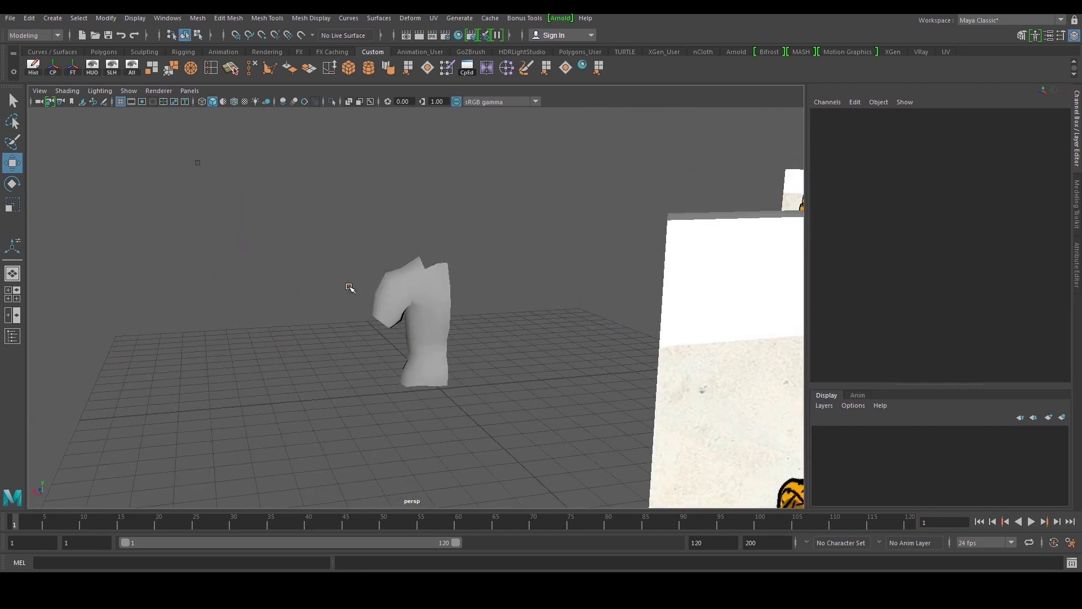
Raise the rear armpit vertex where the sleeve meets the back.
scroll(355, 291, up, 5)
click(420, 306)
scroll(437, 305, up, 3)
alt+drag(440, 304, 405, 300)
scroll(415, 304, up, 5)
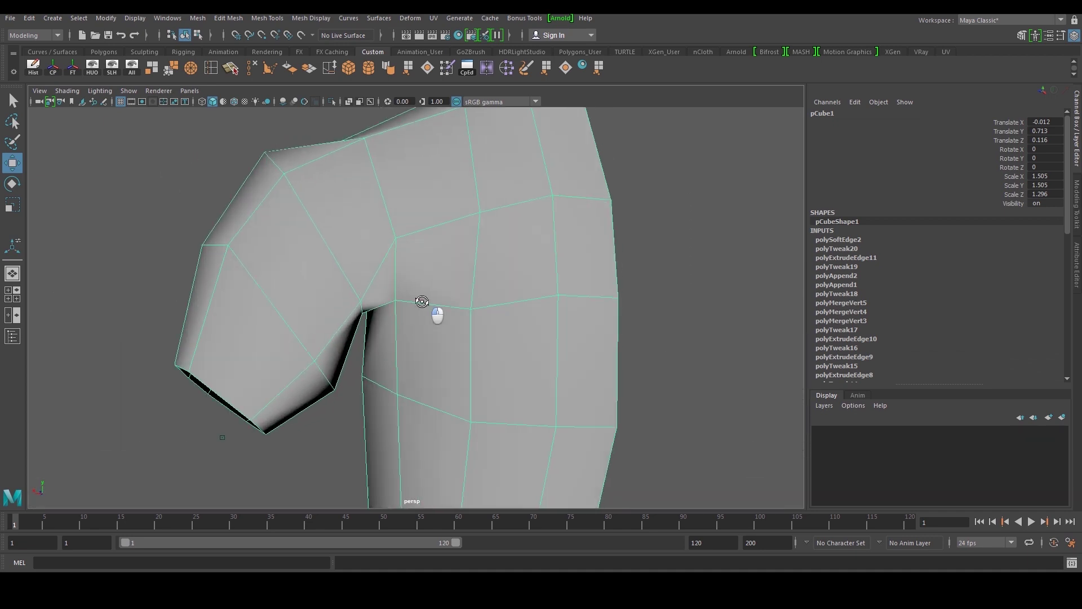
key(F9)
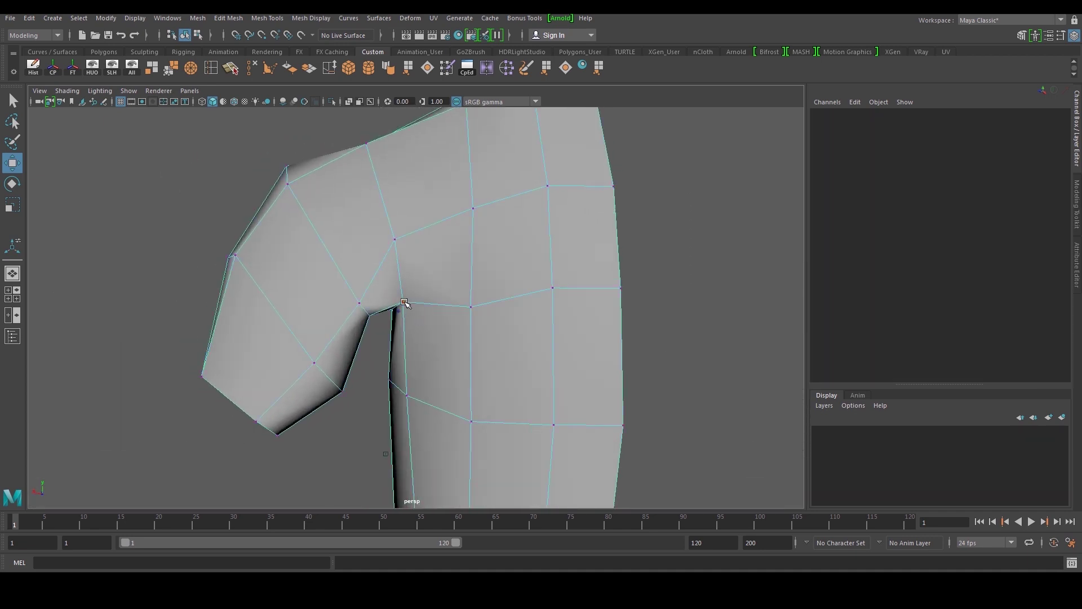
click(405, 303)
drag(407, 207, 408, 181)
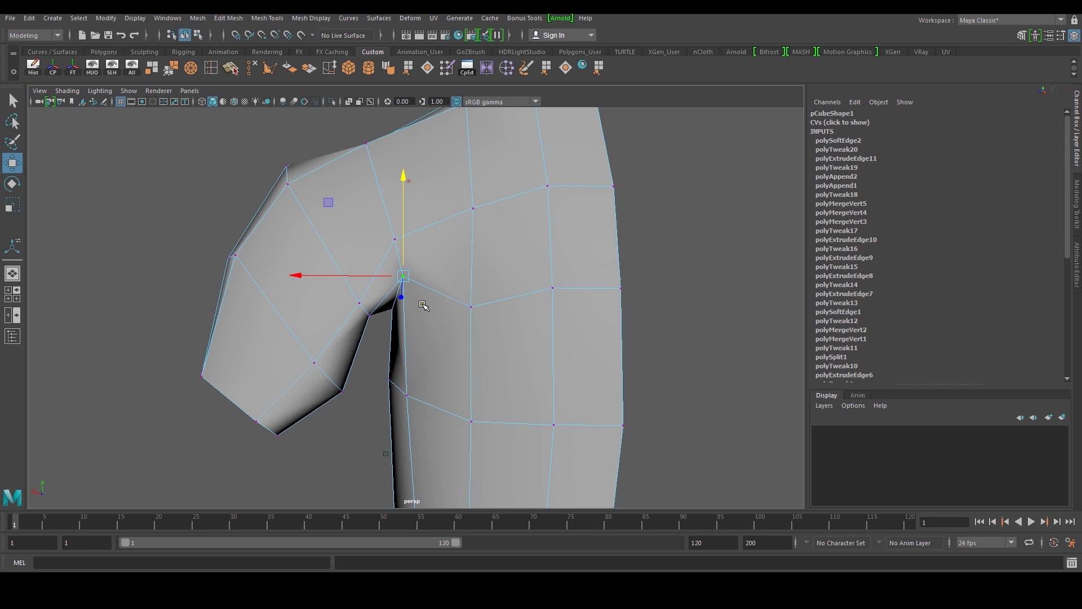
Adjust the rear armpit edges and shift the torso side vertices below the armpit outward toward the arm.
key(F10)
click(398, 304)
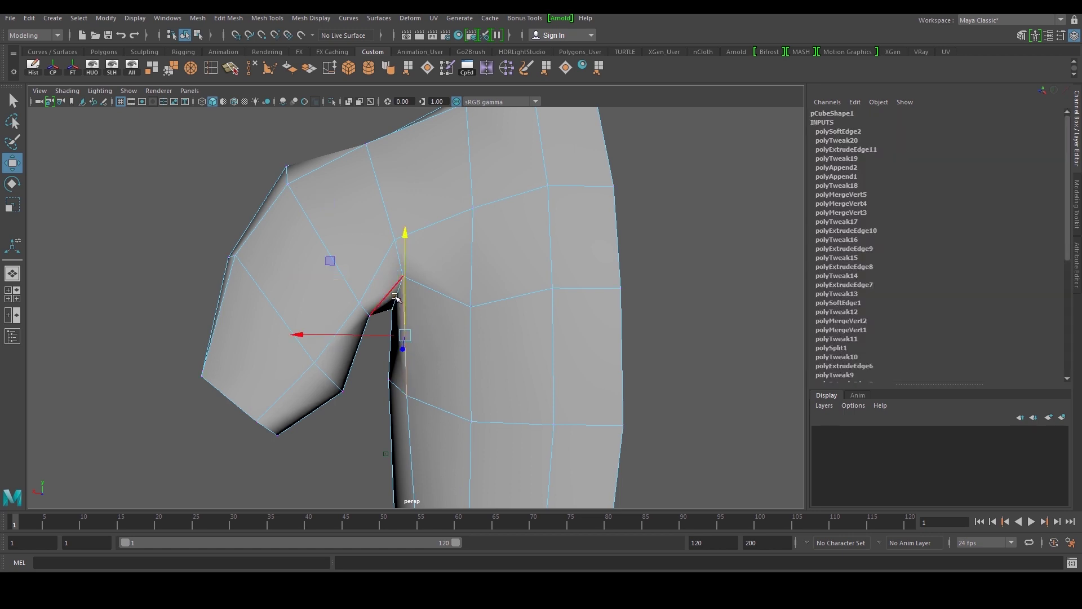
scroll(394, 299, up, 4)
click(366, 299)
drag(330, 287, 325, 287)
key(F9)
drag(364, 385, 438, 456)
drag(365, 420, 333, 416)
Adjust the back vertex beside the armpit and lower the horizontal edge next to the back's centre border.
click(401, 265)
click(500, 299)
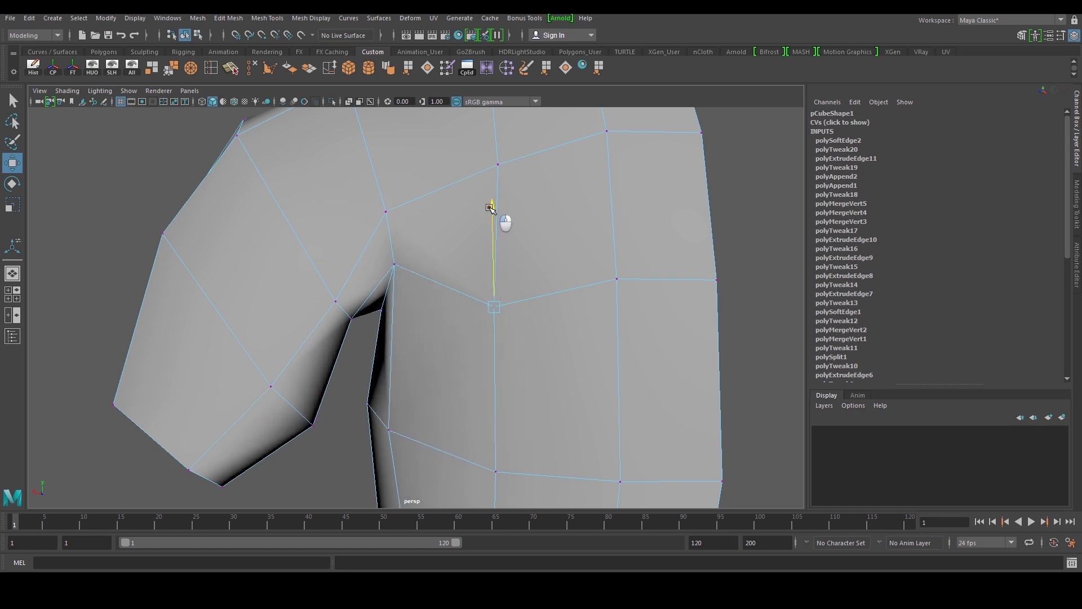
key(F10)
click(655, 278)
drag(661, 178, 663, 207)
right_drag(624, 188, 692, 164)
Examine the smoothed shoulder, armpit and sleeve shape from the front and side against the reference images.
scroll(697, 179, down, 5)
click(698, 181)
alt+drag(389, 276, 467, 303)
click(467, 303)
scroll(474, 299, up, 8)
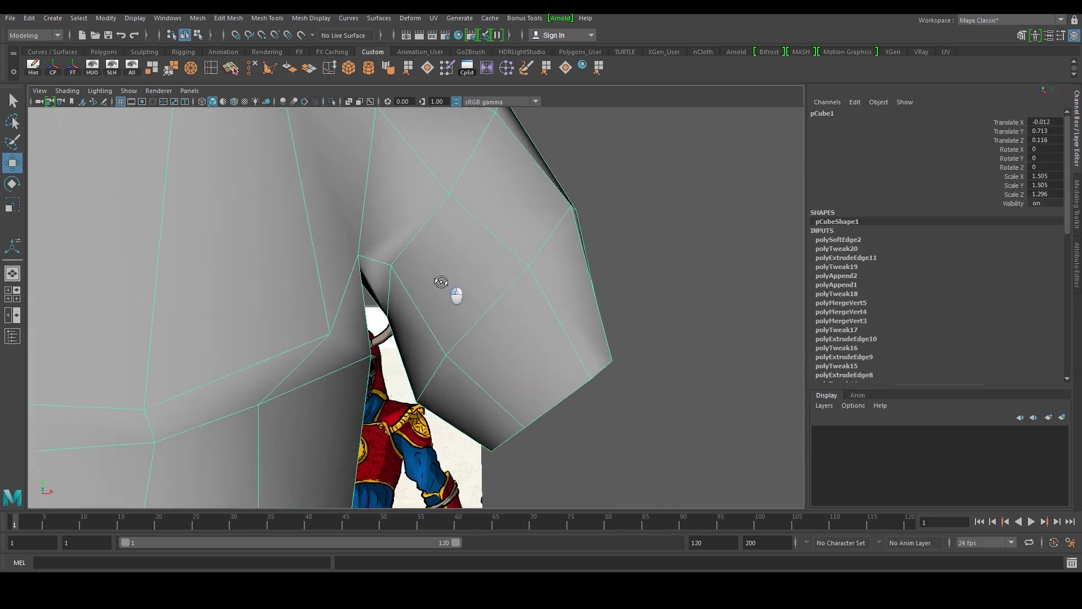
scroll(433, 283, down, 5)
click(565, 272)
alt+drag(564, 272, 360, 289)
scroll(505, 301, down, 5)
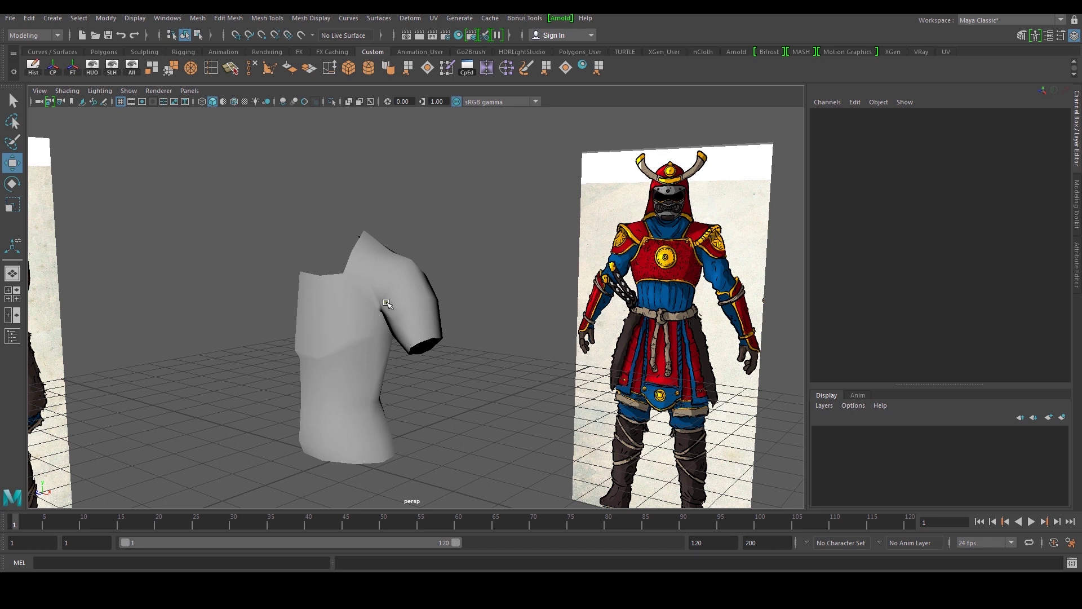
scroll(388, 301, up, 4)
scroll(361, 282, up, 3)
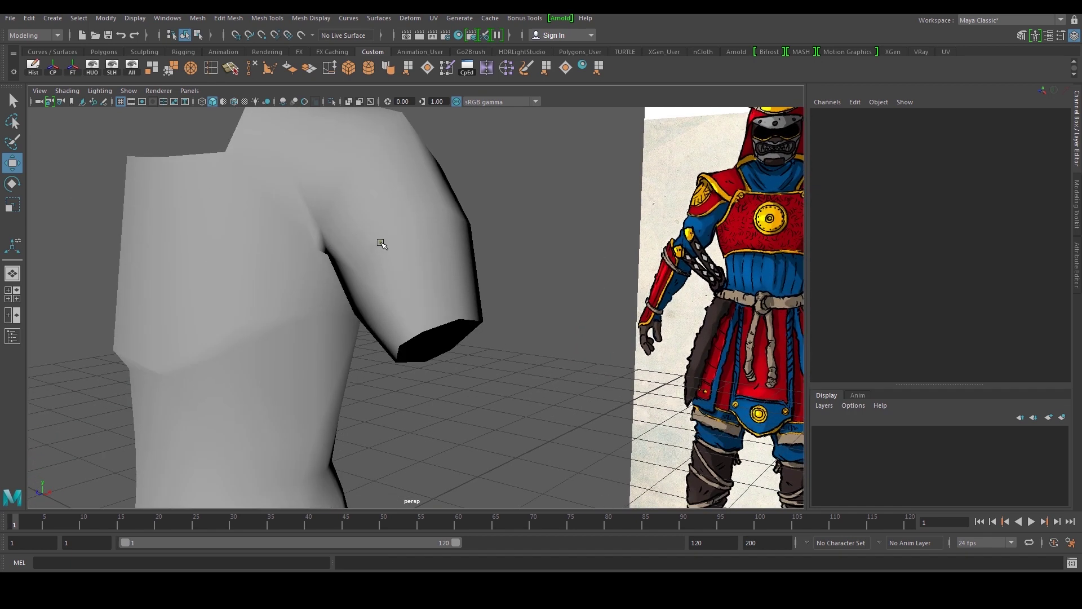
alt+middle_drag(395, 248, 381, 278)
Extrude the sleeve's border edge loop down to the reference's elbow in the front view.
click(404, 277)
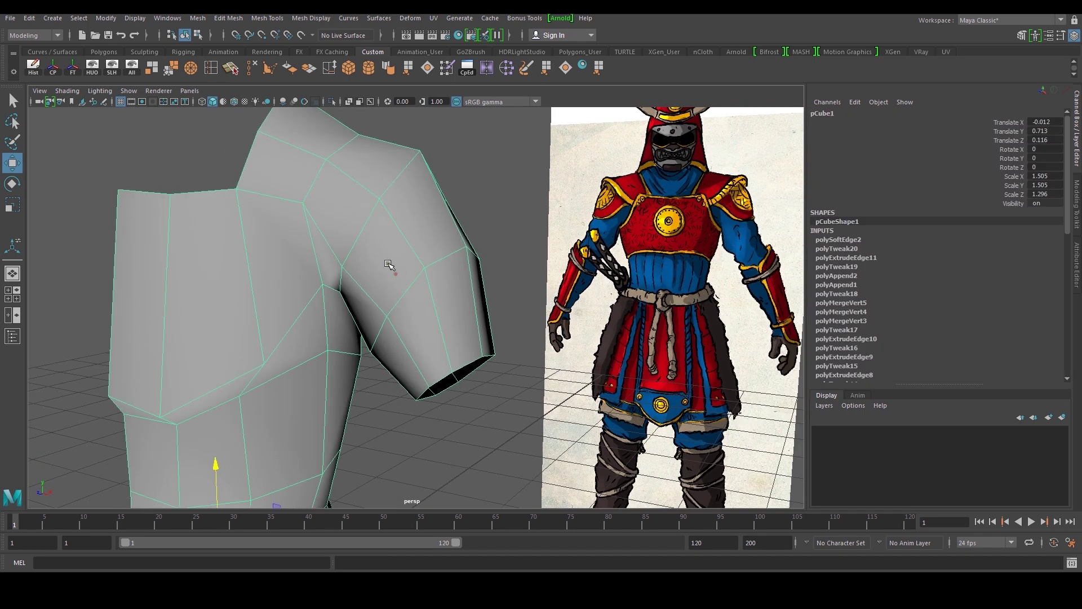
right_drag(472, 333, 472, 292)
double_click(479, 365)
key(space)
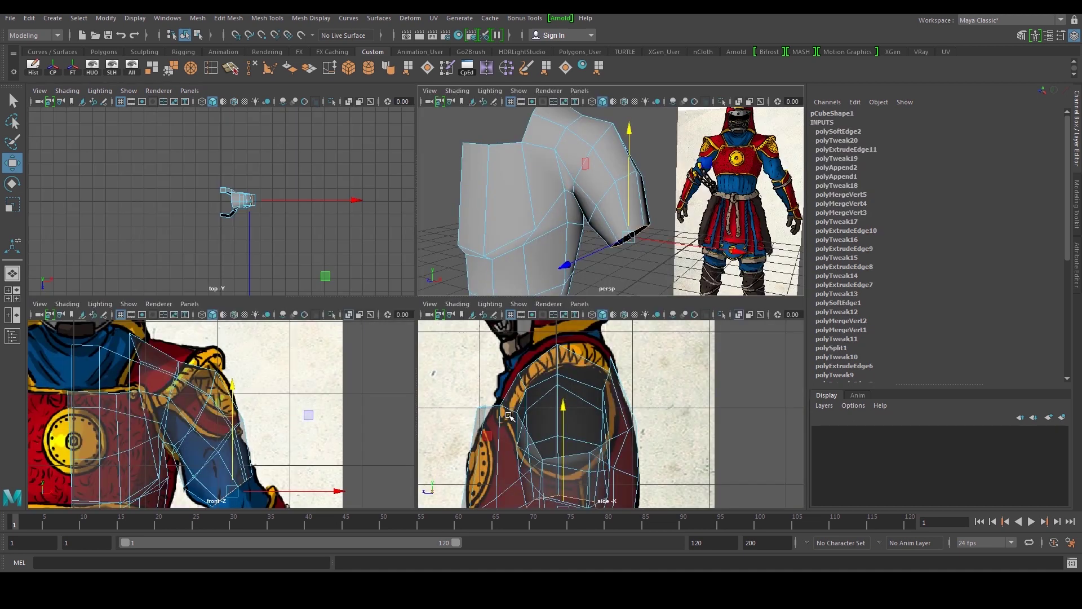
key(space)
alt+middle_drag(406, 468, 395, 327)
shift+right_drag(417, 361, 420, 326)
key(w)
drag(402, 320, 423, 357)
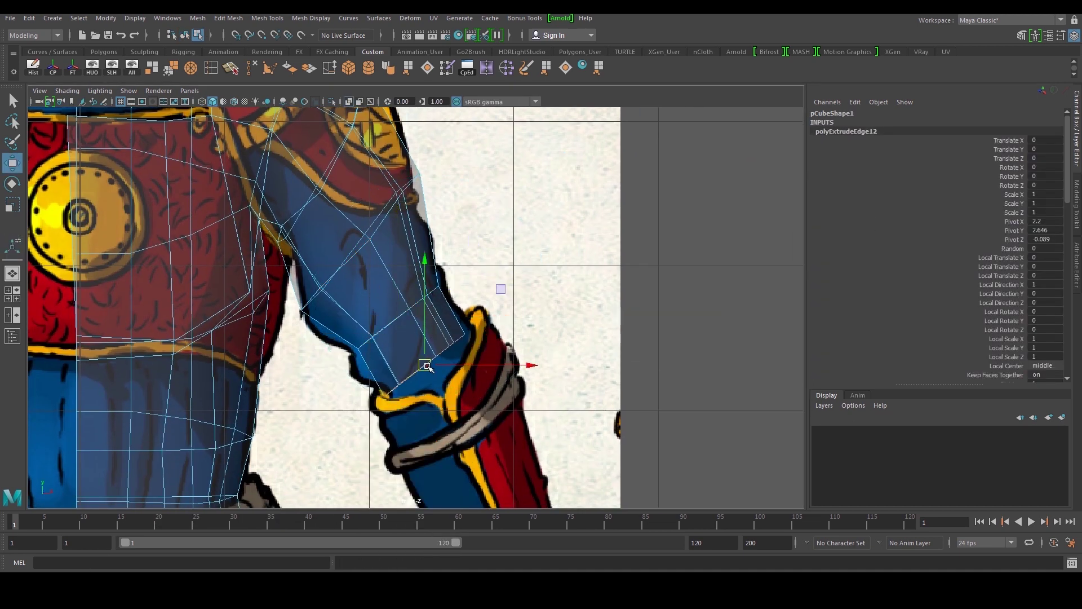
Rotate and shift the sleeve's border edge loop at the elbow to match the angle of the reference's elbow.
key(r)
key(w)
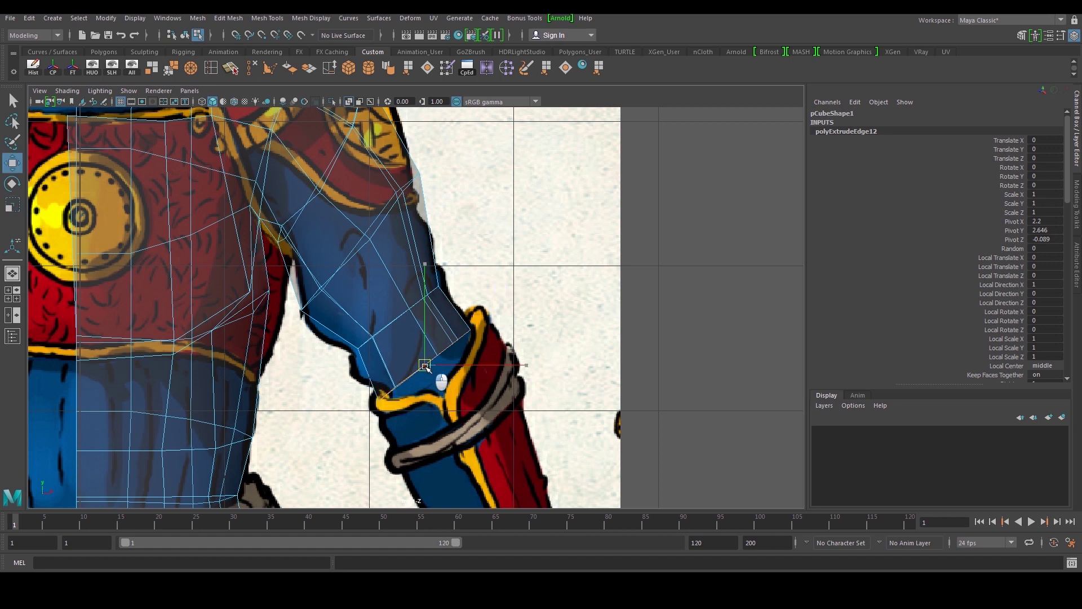
key(e)
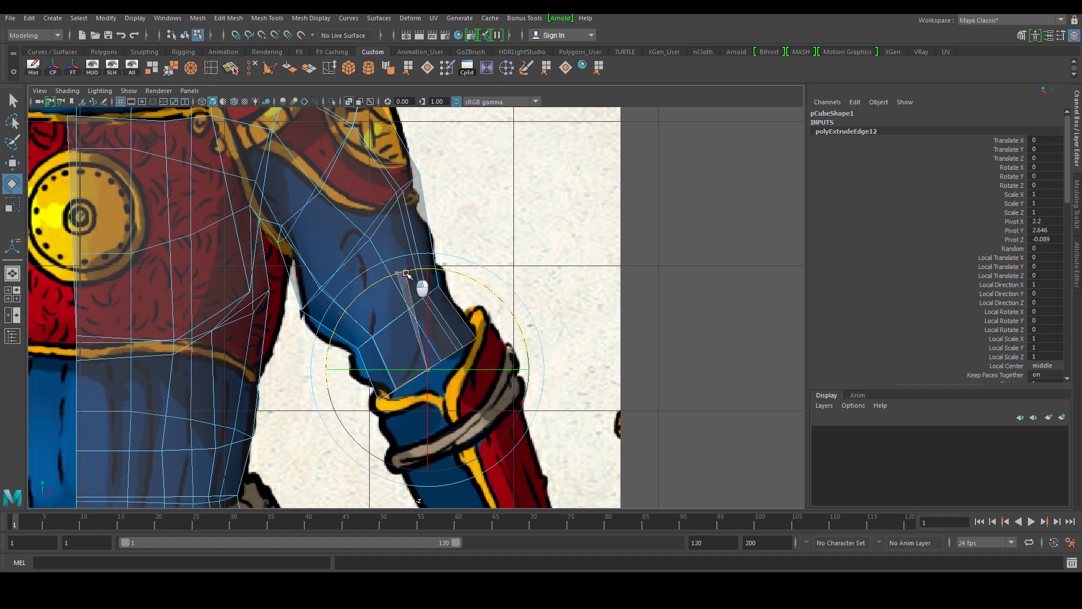
key(w)
drag(437, 370, 444, 370)
Extrude the elbow's border edge loop down along the forearm to the reference's golden wrist band.
alt+middle_drag(476, 394, 447, 248)
alt+middle_drag(495, 378, 454, 338)
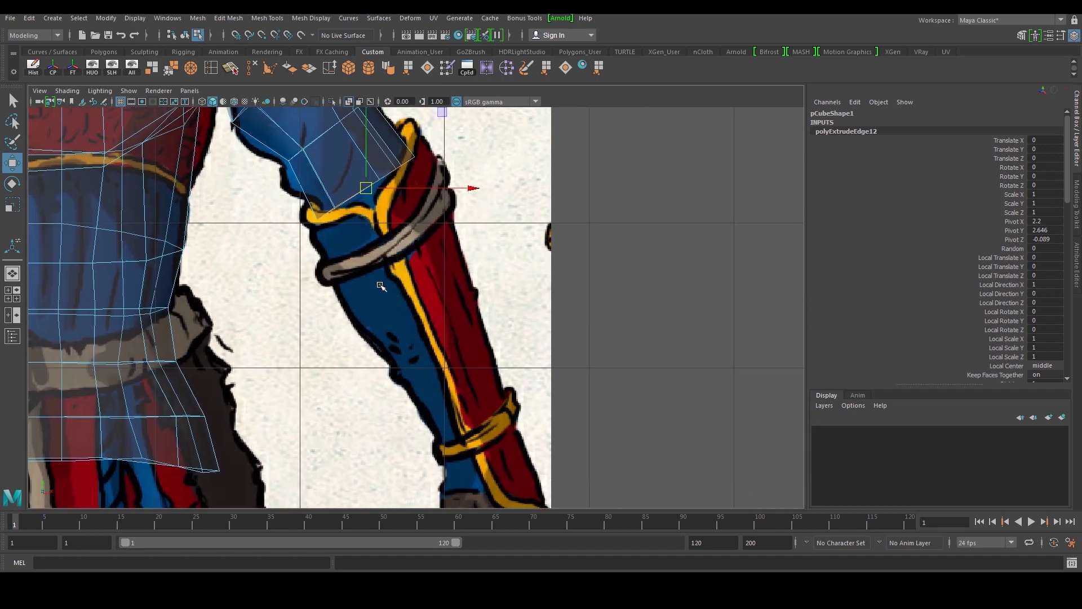
alt+middle_drag(383, 290, 375, 318)
shift+right_drag(364, 289, 386, 279)
drag(359, 217, 462, 438)
alt+middle_drag(461, 437, 407, 339)
drag(409, 338, 367, 376)
Scale and rotate the new wrist edge loop to follow the reference's wrist band.
key(r)
key(w)
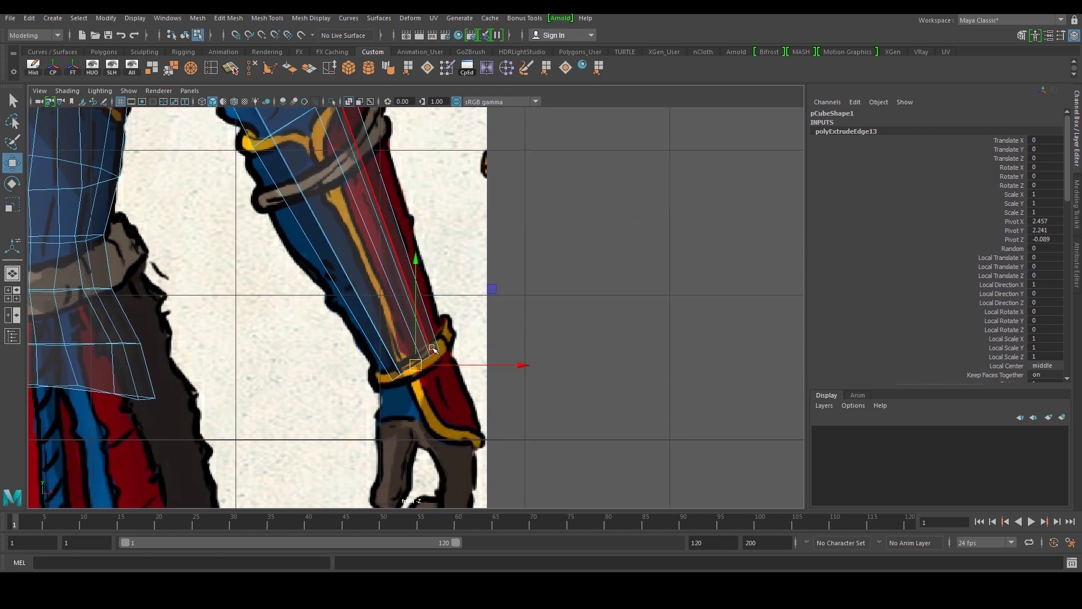
key(e)
drag(471, 290, 500, 305)
key(w)
alt+middle_drag(414, 366, 420, 410)
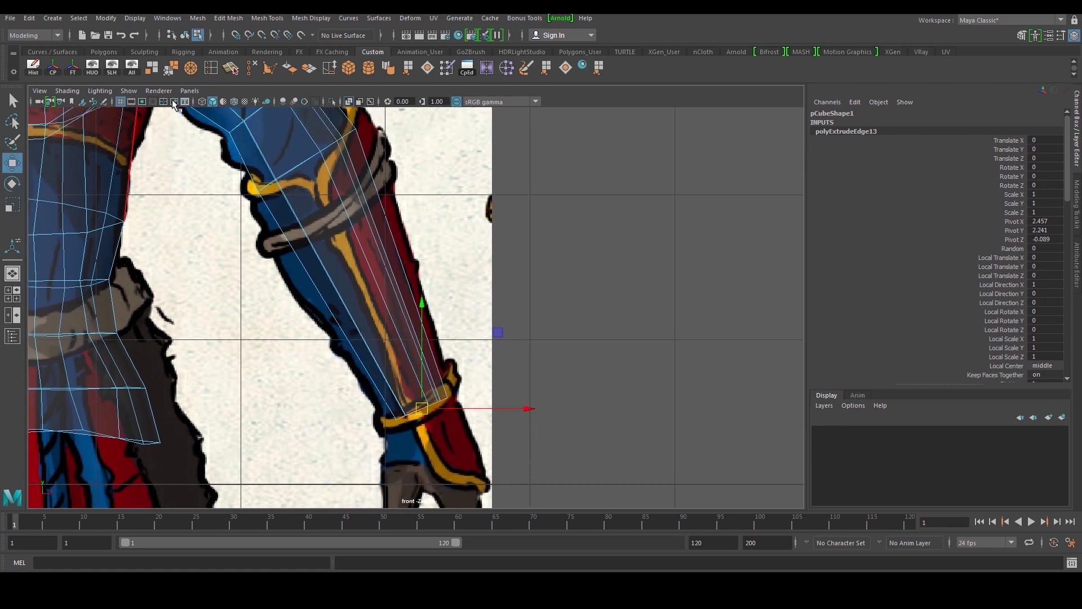
Insert two edge loops across the forearm, one below the elbow band and one nearer the wrist.
alt+middle_drag(217, 115, 220, 161)
click(209, 71)
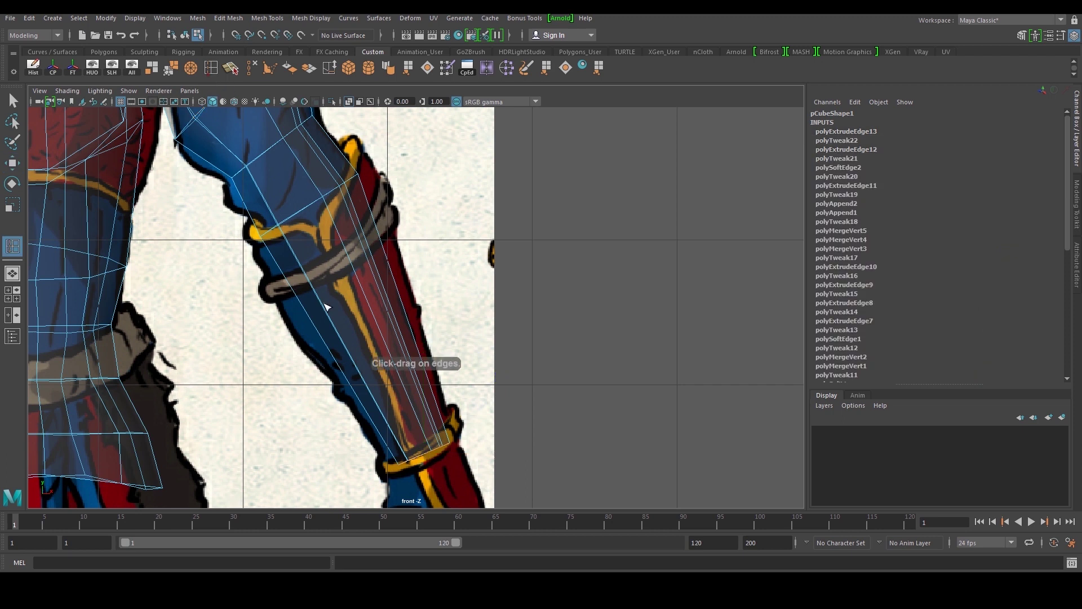
ctrl+click(322, 297)
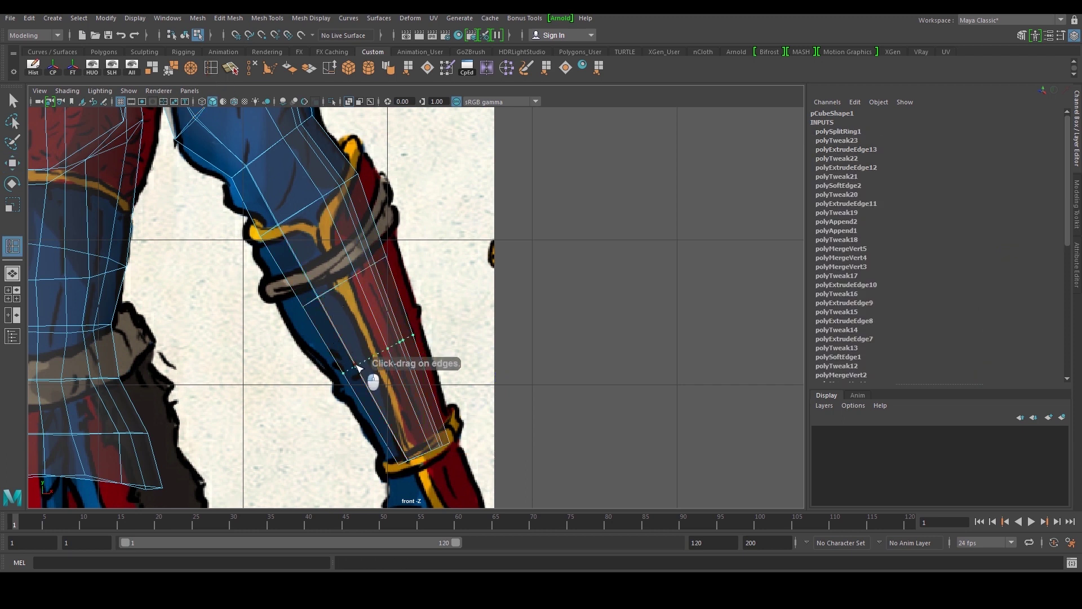
ctrl+click(359, 367)
key(w)
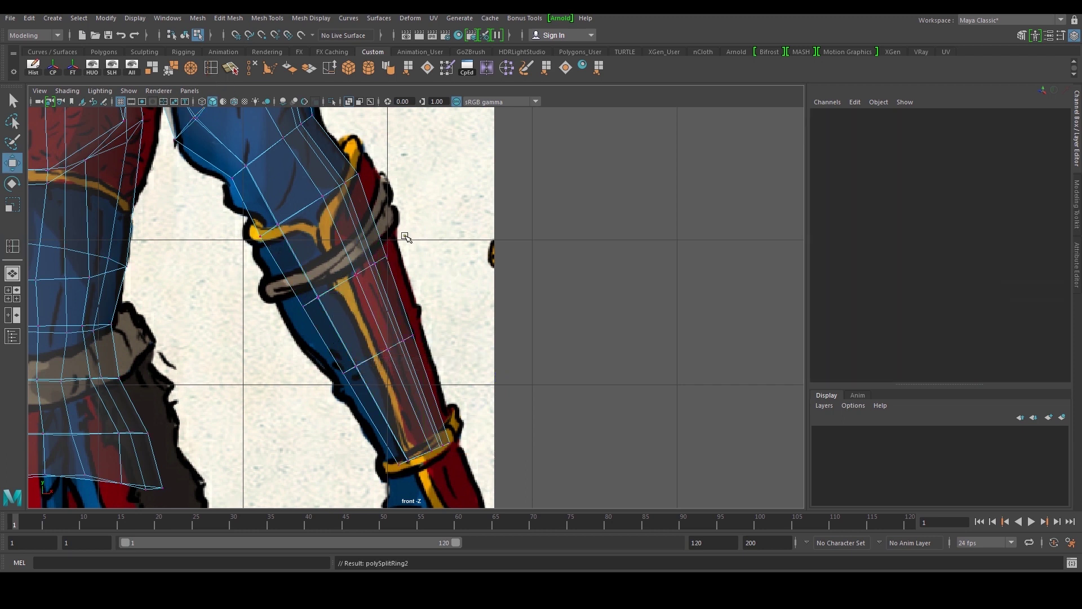
Move the vertices of the two forearm loops outward to match the reference's forearm outline.
click(375, 265)
drag(387, 254, 379, 269)
drag(381, 329, 426, 344)
drag(277, 279, 349, 382)
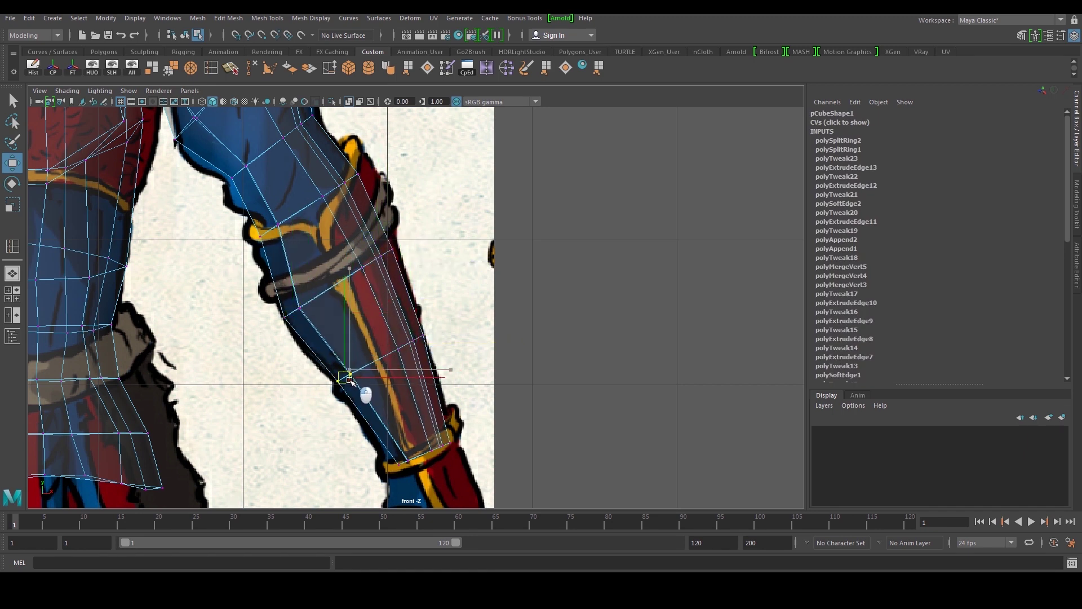
Move the inner and outer vertices of the elbow loop to fit the reference's sleeve opening.
alt+middle_drag(247, 177, 276, 267)
click(275, 262)
drag(276, 267, 276, 265)
drag(314, 333, 315, 335)
drag(299, 319, 283, 296)
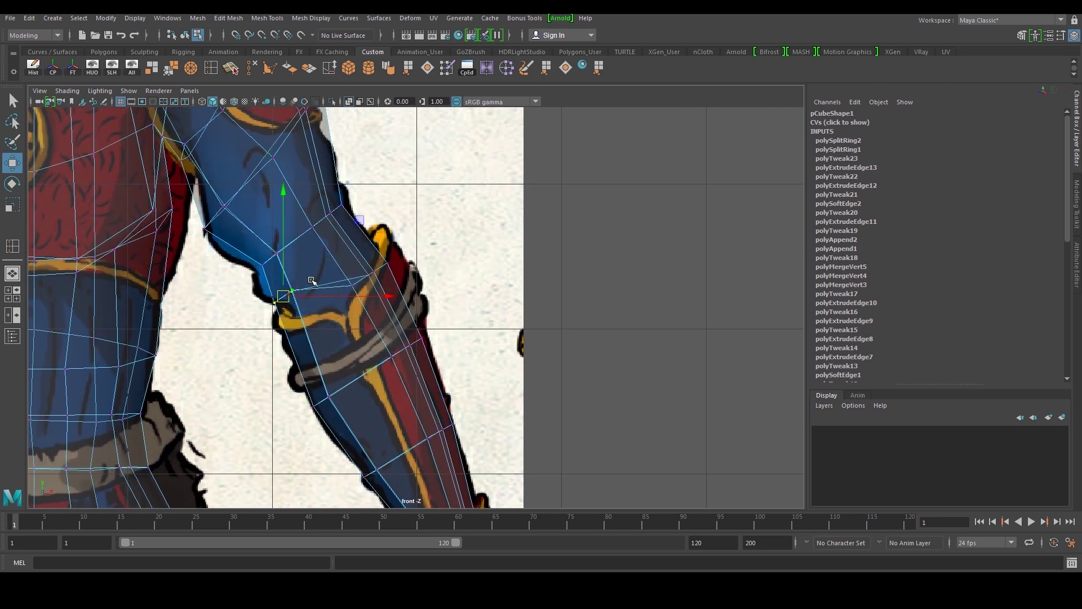
mouse_move(361, 268)
mouse_down()
mouse_move(412, 298)
mouse_move(357, 257)
mouse_up()
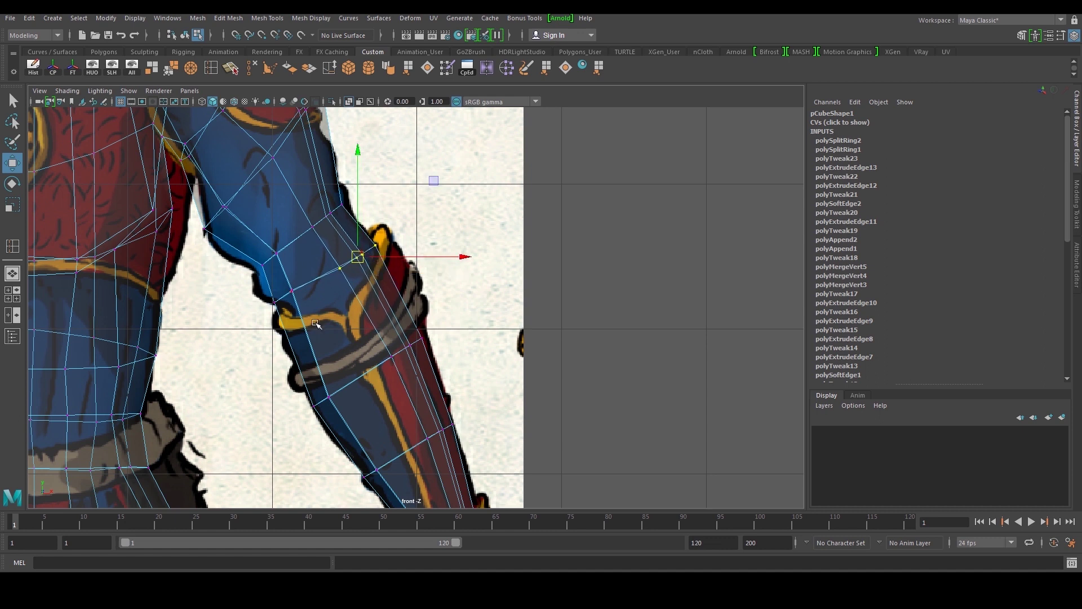
Widen the upper forearm loop by moving its inner and outer vertices to the reference's outline.
drag(345, 415, 345, 415)
drag(323, 403, 312, 404)
drag(385, 371, 410, 346)
alt+middle_drag(385, 297, 412, 387)
Soften the edges of the whole torso and arm mesh in the perspective view.
key(space)
key(space)
right_drag(425, 244, 464, 218)
scroll(464, 219, down, 5)
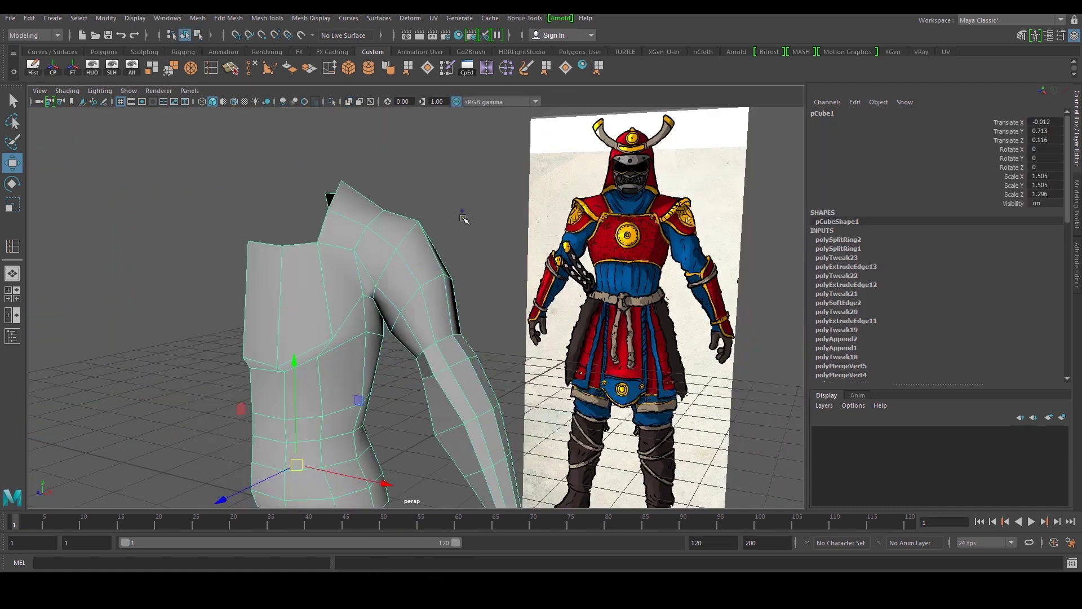
click(484, 265)
alt+drag(485, 265, 389, 272)
click(395, 319)
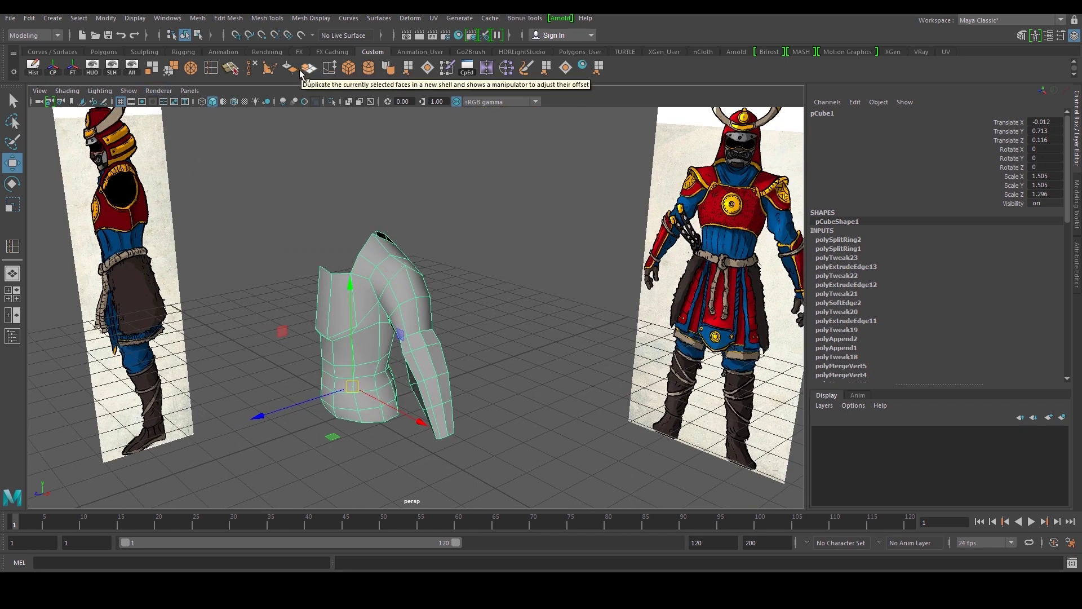
click(543, 203)
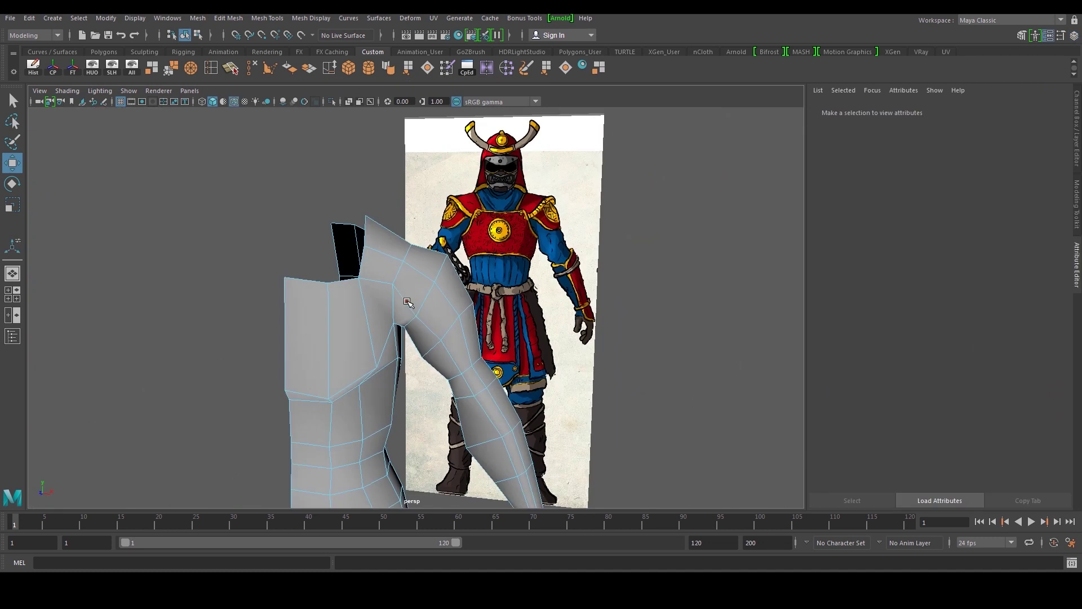
Extract the arm's faces from the shoulder down into a mesh separate from the torso.
alt+middle_drag(406, 302, 399, 247)
alt+drag(399, 247, 421, 252)
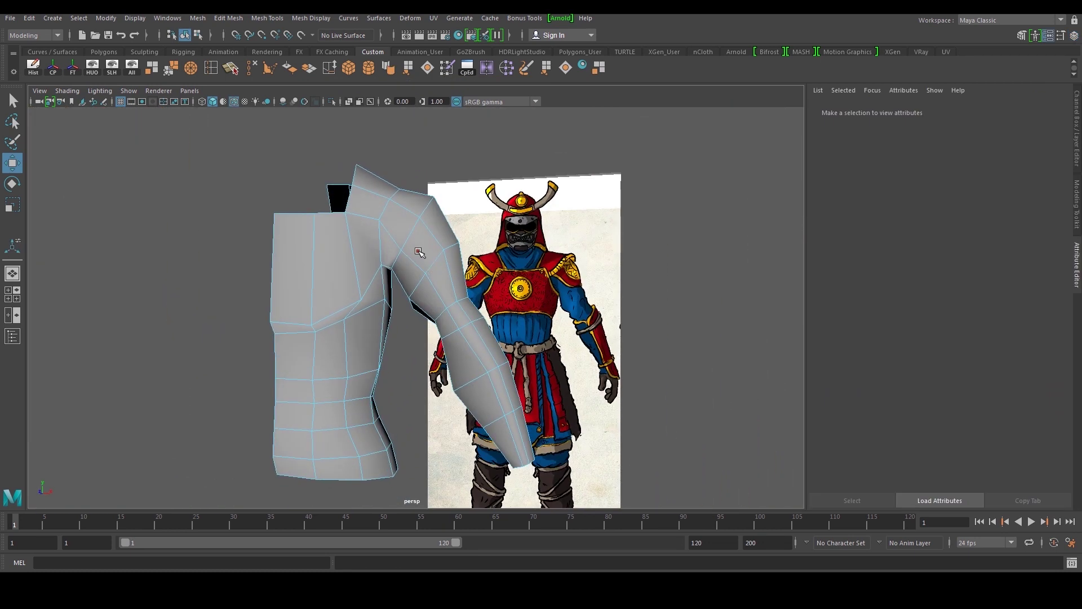
key(ctrl+z)
alt+middle_drag(403, 241, 389, 288)
alt+drag(364, 284, 423, 337)
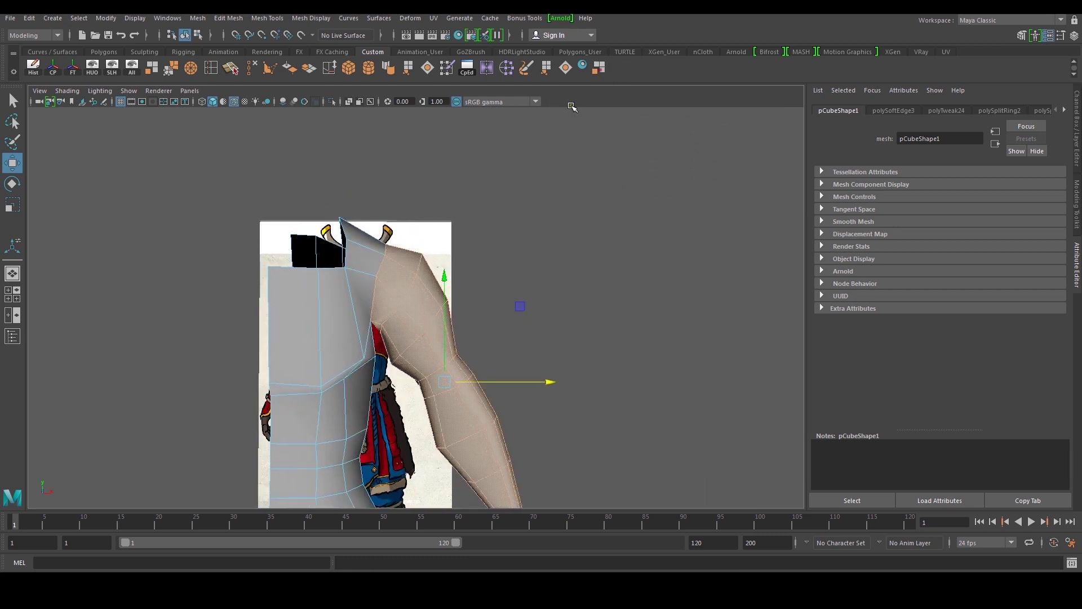
click(599, 68)
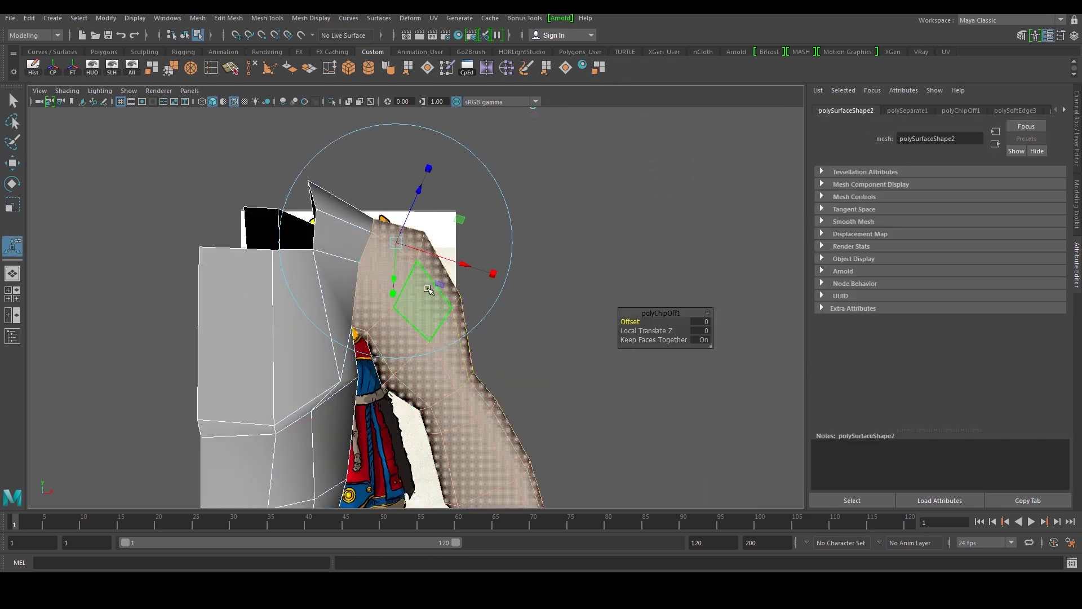
right_drag(451, 305, 558, 271)
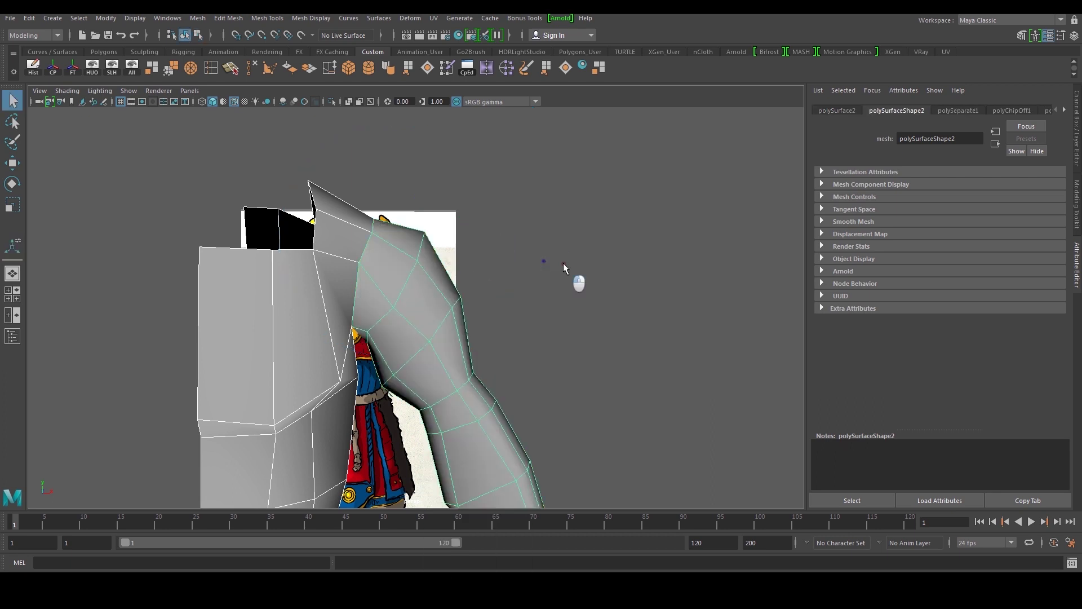
scroll(405, 378, down, 4)
alt+drag(405, 377, 403, 350)
shift+click(355, 360)
alt+drag(372, 387, 397, 340)
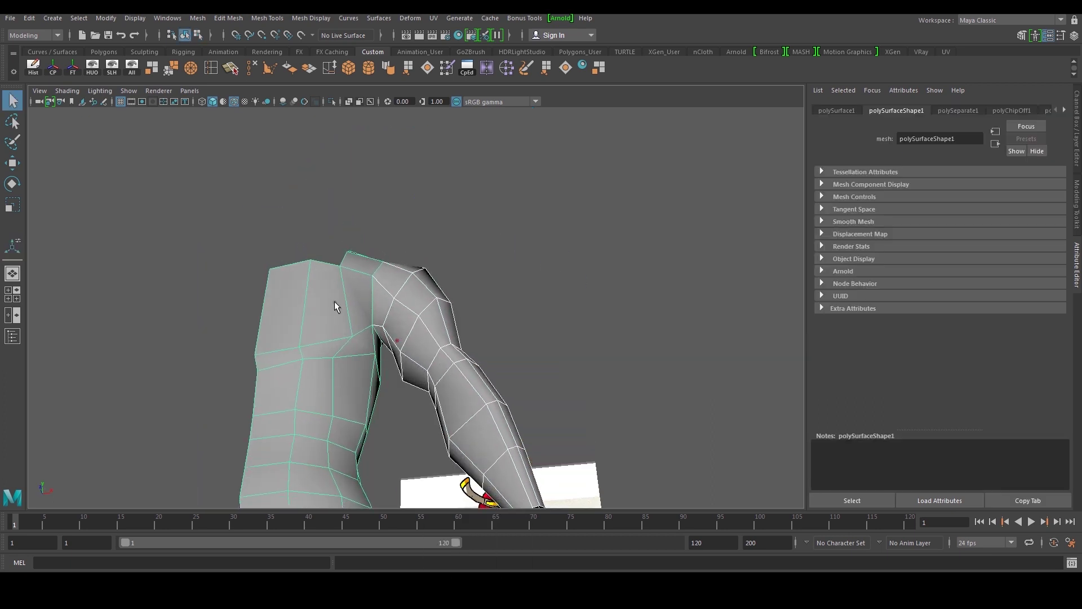
alt+drag(321, 328, 355, 317)
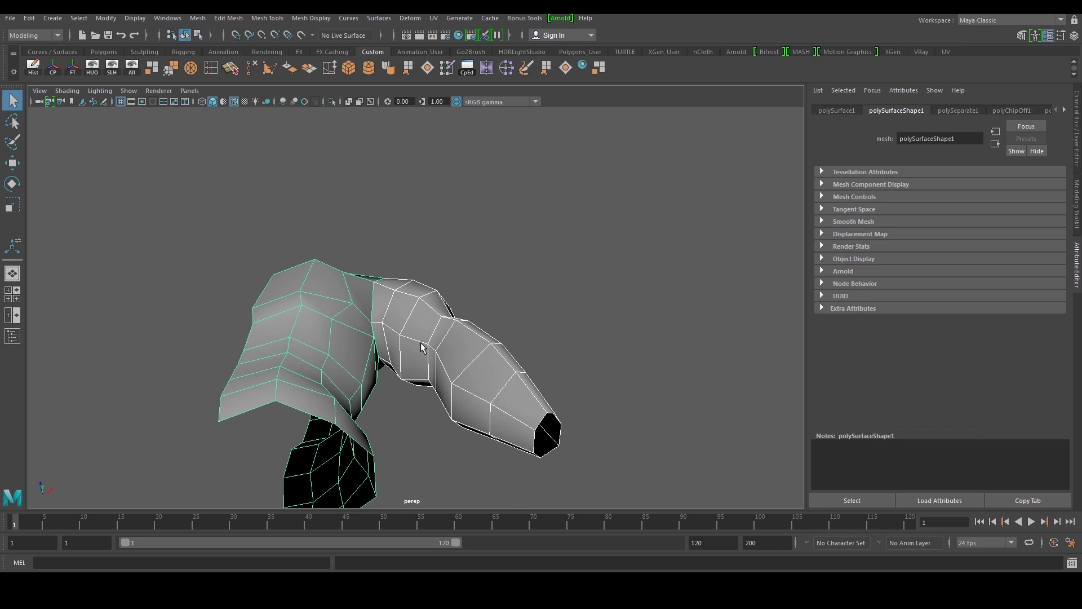
Extrude the border edge loop at the shoulder opening of the separated arm mesh.
scroll(362, 327, up, 3)
alt+drag(367, 326, 361, 287)
click(410, 329)
right_drag(361, 286, 356, 254)
click(325, 262)
alt+drag(330, 262, 328, 317)
scroll(328, 317, down, 4)
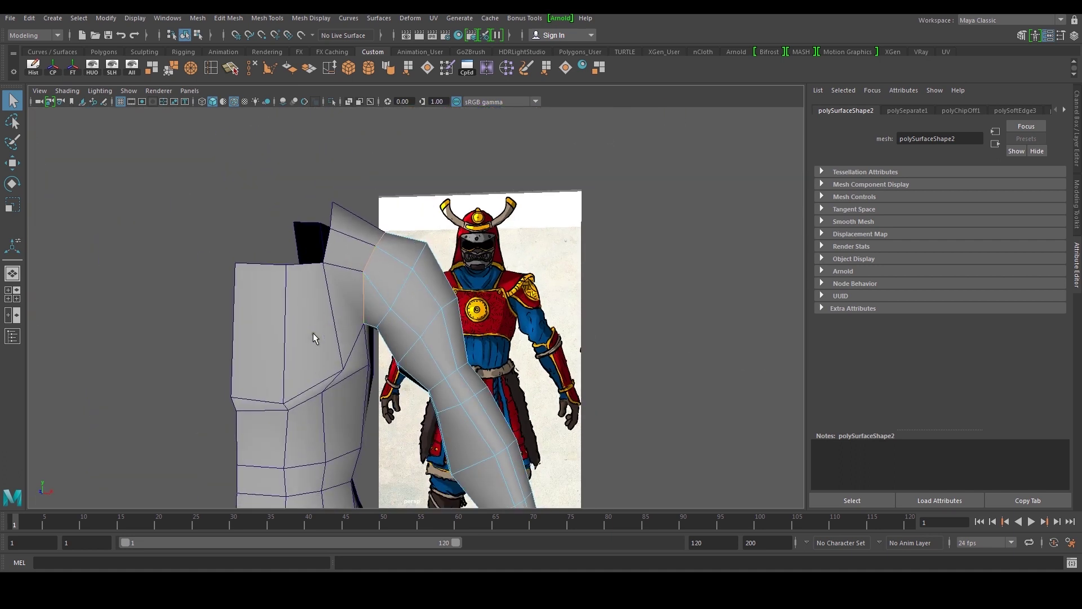
alt+drag(399, 327, 357, 338)
shift+right_drag(345, 322, 347, 344)
alt+drag(347, 344, 365, 341)
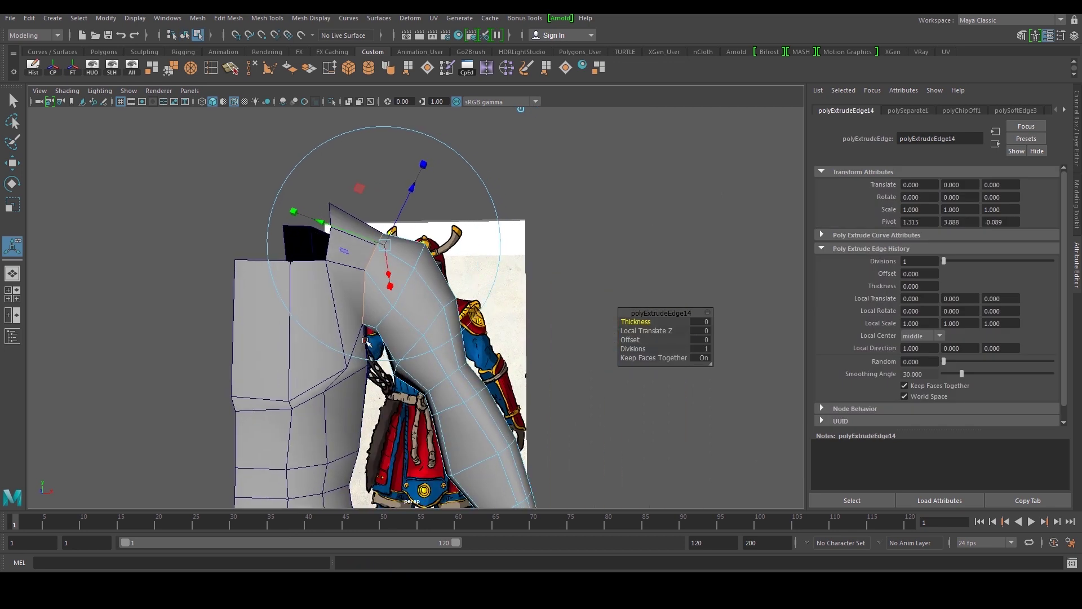
key(w)
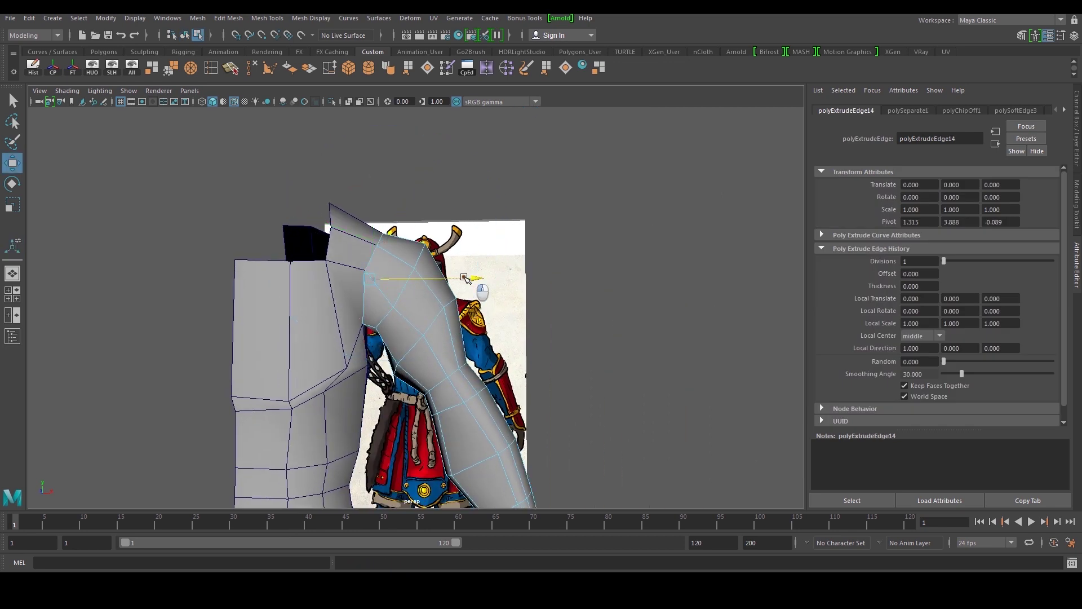
Scale and rotate the extruded shoulder loop, and move it inward over the torso.
key(r)
drag(364, 282, 397, 285)
key(e)
drag(446, 239, 400, 205)
key(w)
drag(465, 277, 423, 286)
Refine the rotation and height of the extruded shoulder loop from behind the torso.
alt+drag(364, 361, 473, 334)
alt+drag(500, 278, 462, 282)
key(e)
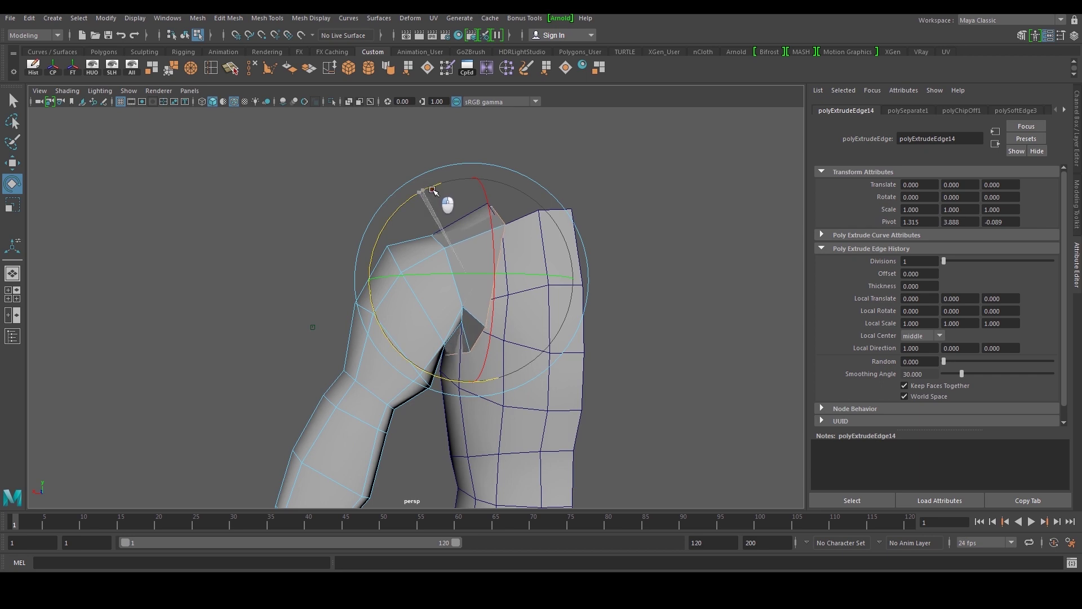
key(w)
drag(471, 185, 472, 186)
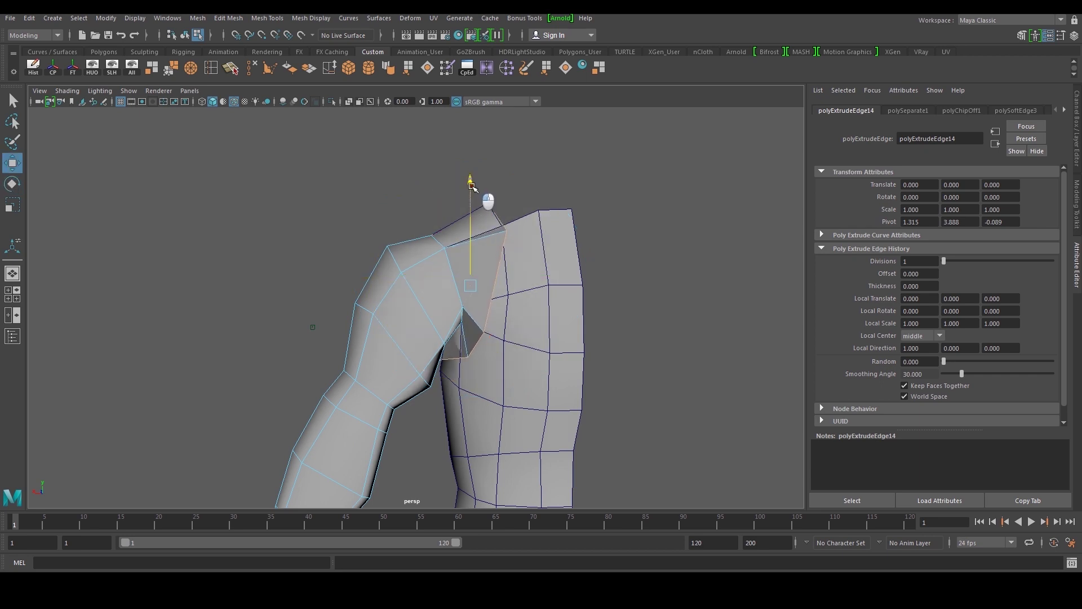
Delete the torso faces around the shoulder and armpit that the extended arm mesh overlaps.
alt+drag(492, 320, 399, 363)
click(399, 363)
scroll(408, 366, up, 4)
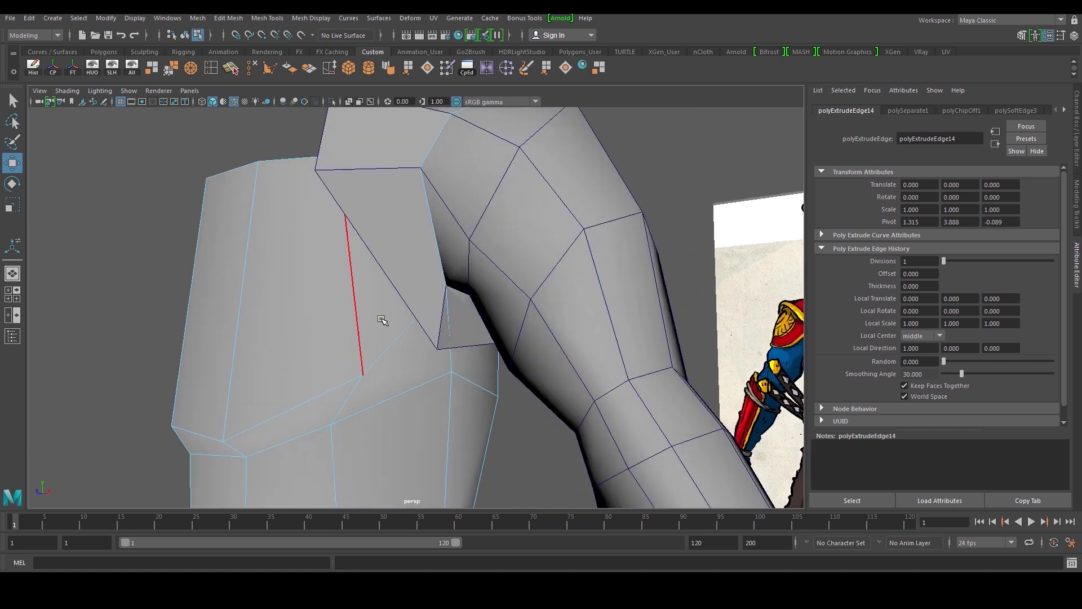
right_drag(382, 313, 384, 316)
click(471, 370)
alt+drag(510, 366, 456, 347)
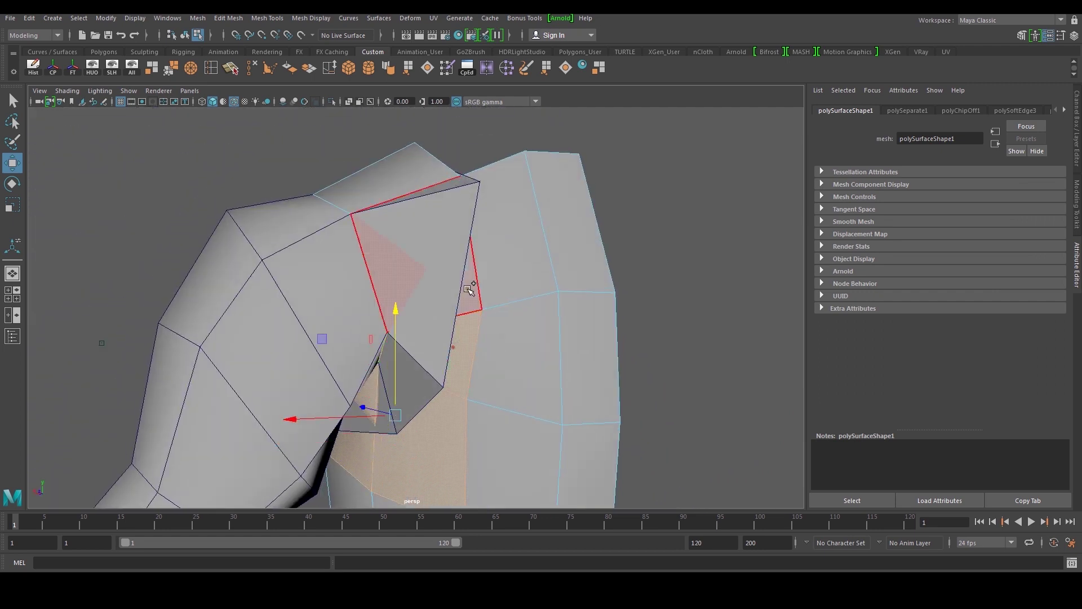
shift+click(377, 185)
alt+drag(307, 198, 456, 219)
shift+click(367, 194)
alt+drag(315, 364, 377, 369)
key(Delete)
Delete the remaining torso face in front of the armpit to open the gap below the chest.
scroll(394, 356, down, 2)
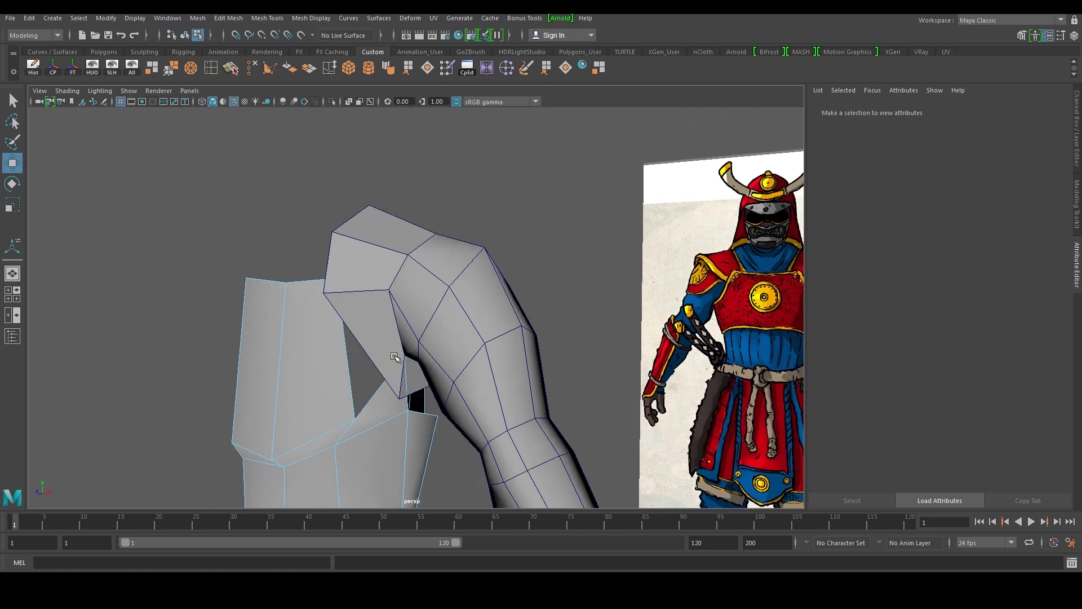
key(Delete)
alt+drag(409, 390, 430, 331)
alt+drag(441, 290, 491, 297)
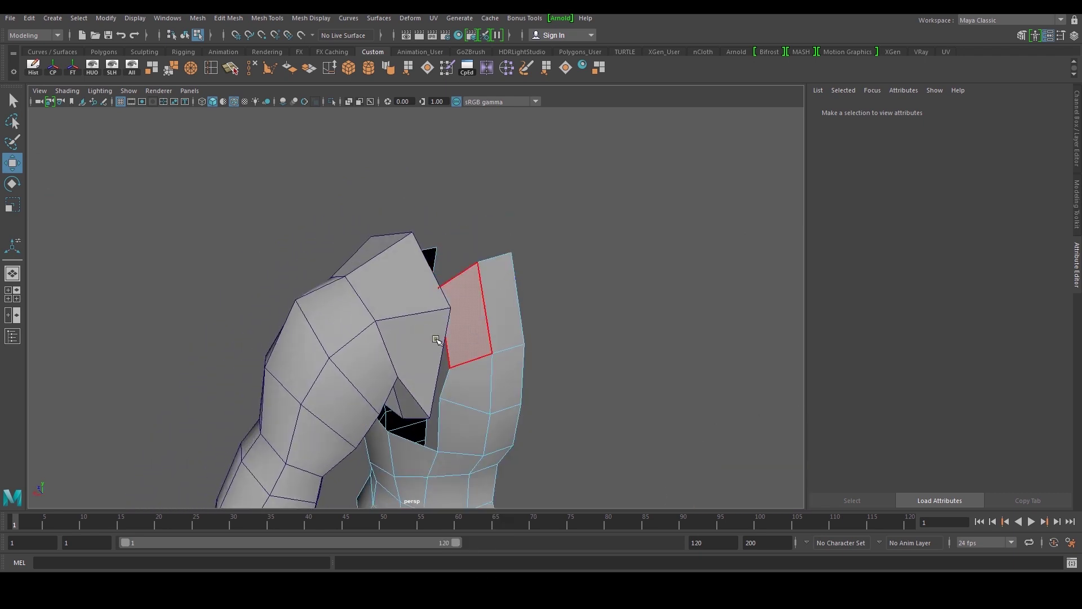
alt+drag(444, 317, 494, 348)
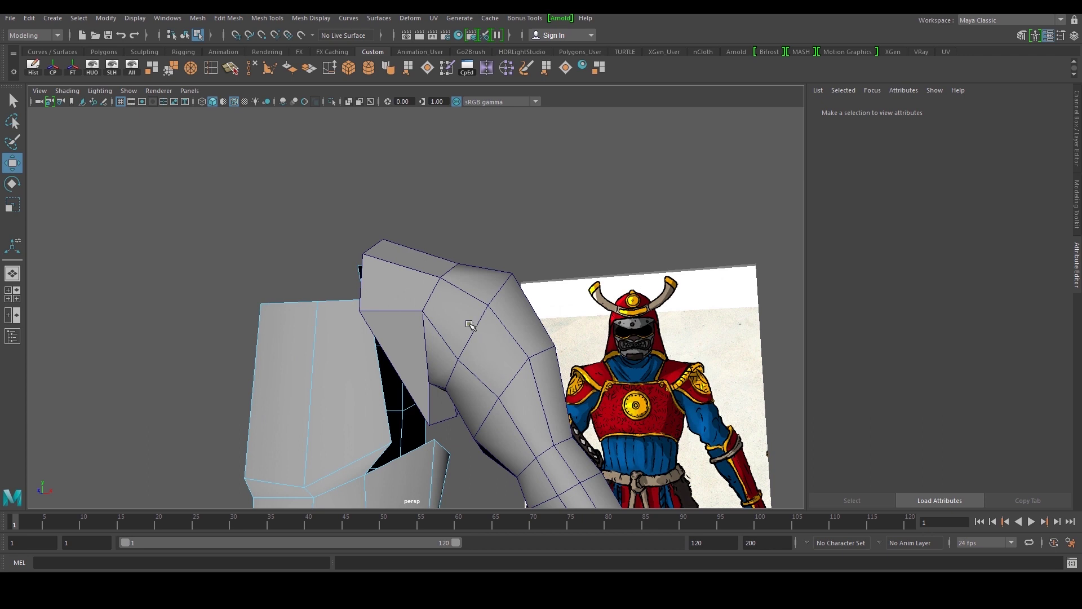
Lower the front chest vertex of the arm's extruded shoulder border toward the armpit in the front view.
click(399, 317)
right_drag(399, 317, 350, 316)
click(361, 312)
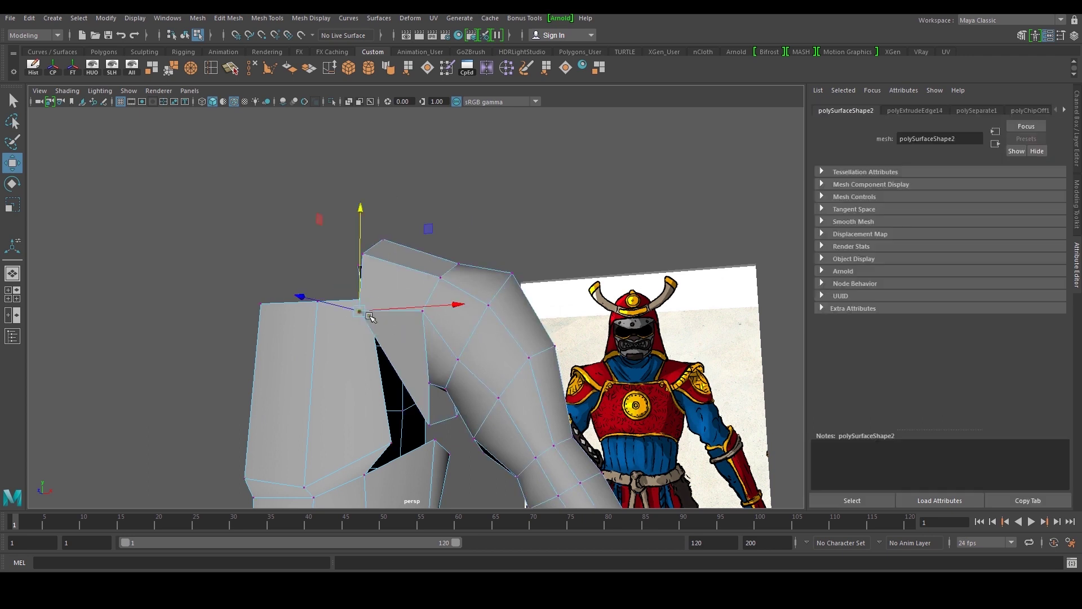
key(space)
key(space)
alt+middle_drag(158, 215, 300, 360)
drag(280, 289, 294, 335)
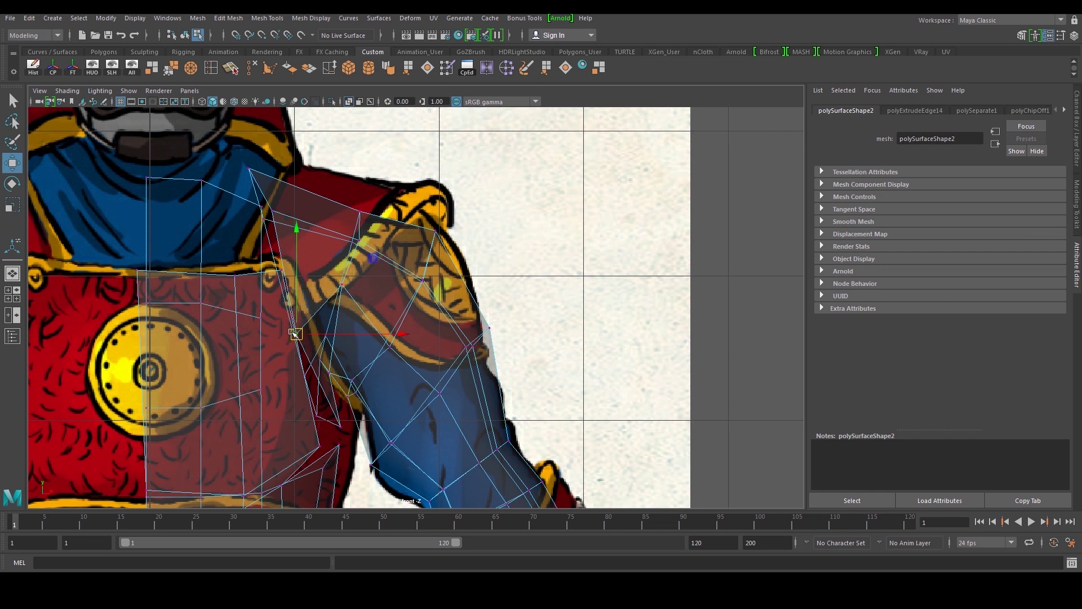
key(space)
key(space)
alt+drag(435, 261, 374, 343)
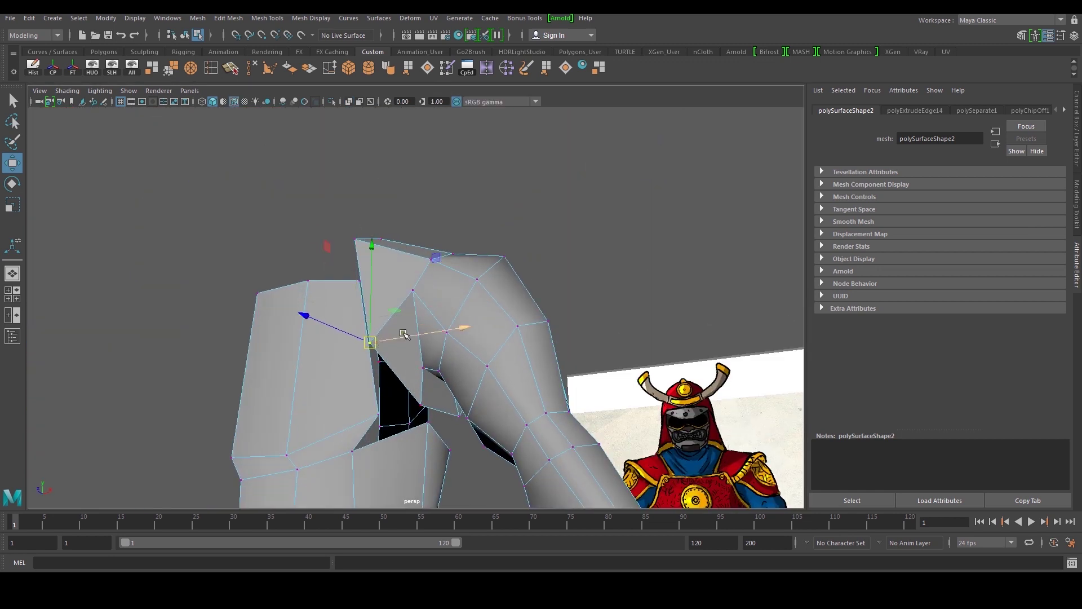
alt+drag(389, 393, 375, 358)
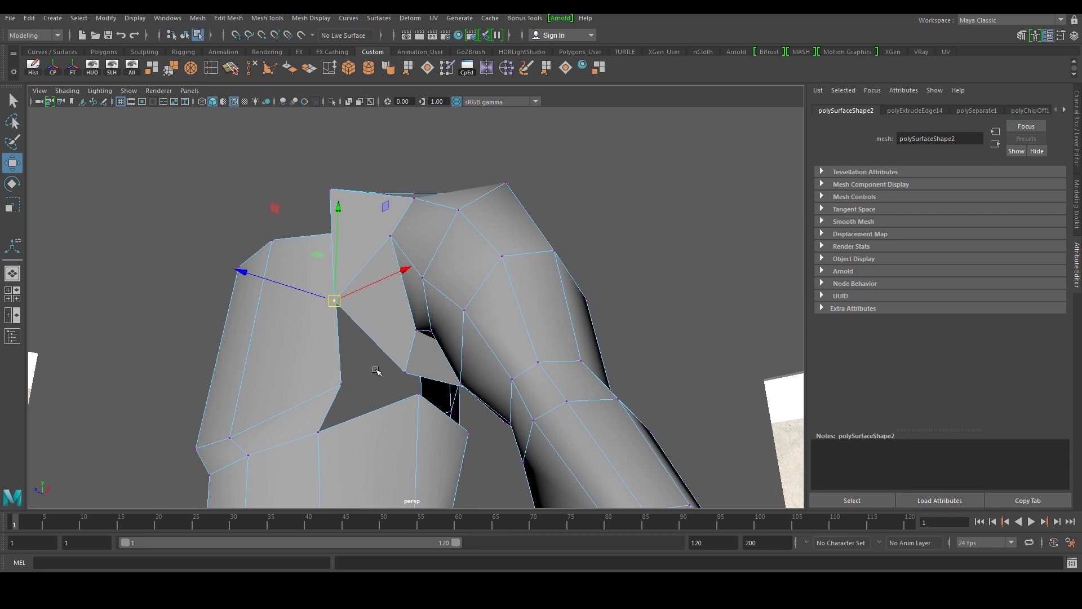
alt+drag(344, 370, 347, 377)
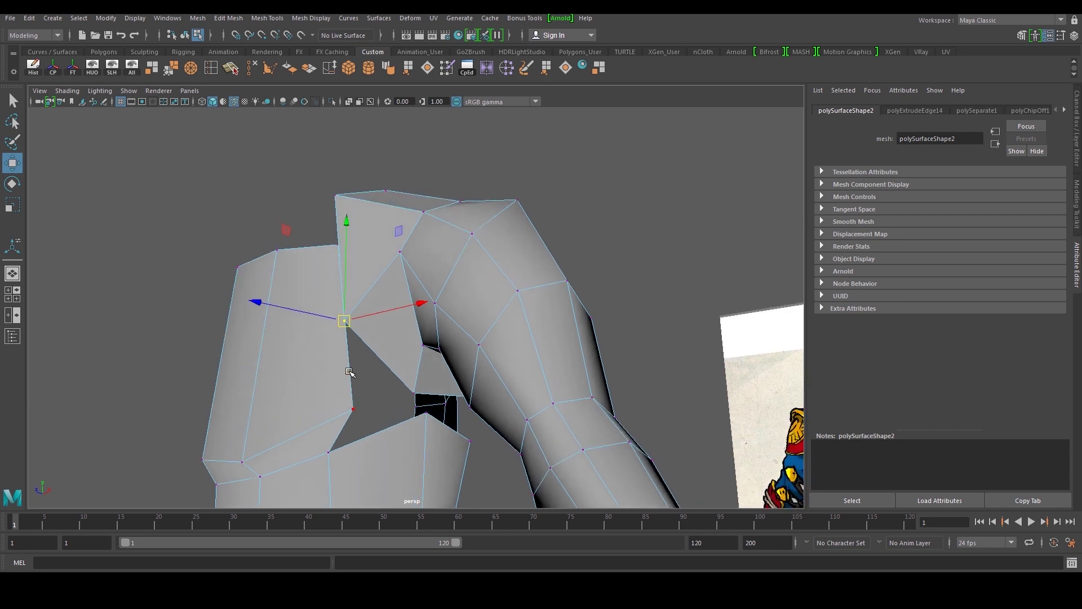
Snap the arm's front border vertices onto the torso's opening corners in front of and below the armpit.
middle_drag(348, 324, 346, 389)
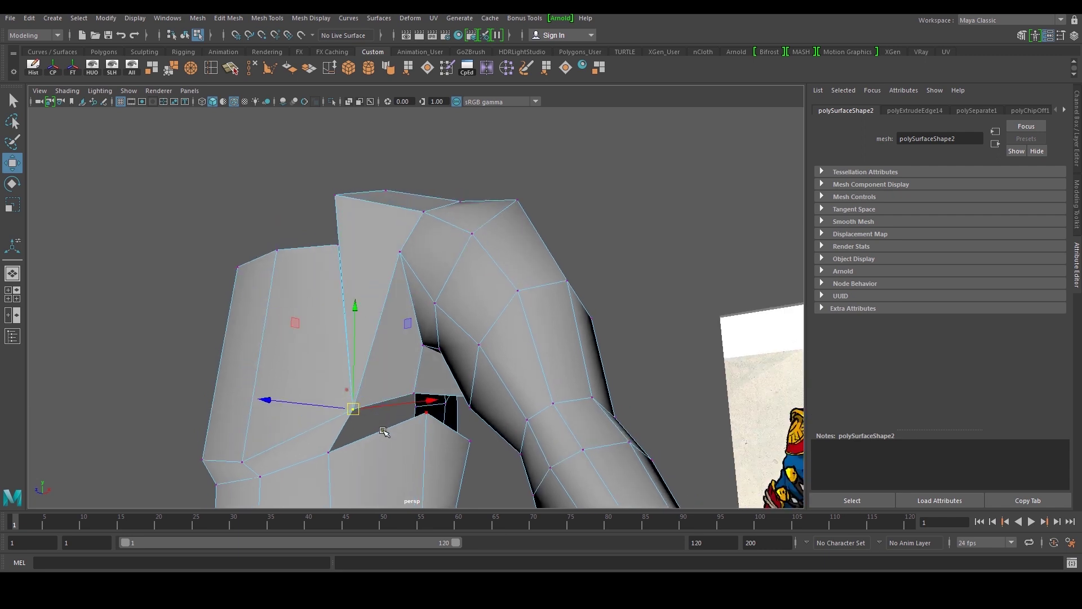
click(324, 452)
drag(398, 446, 412, 439)
click(417, 398)
alt+drag(408, 398, 369, 273)
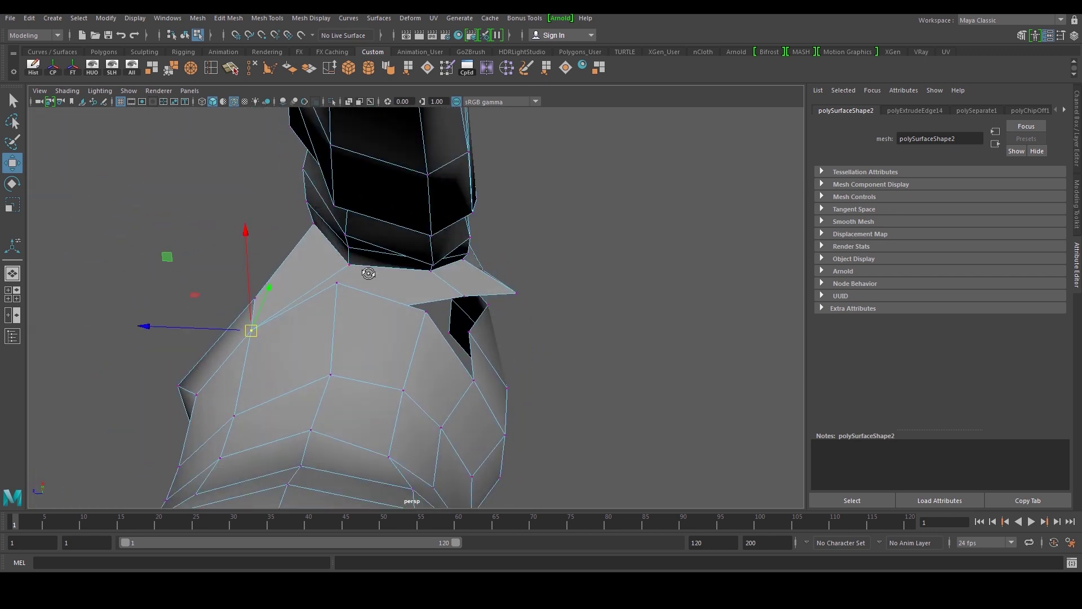
Insert an edge loop through the strip under the armpit and snap its new border vertex onto the torso's side vertex.
click(213, 71)
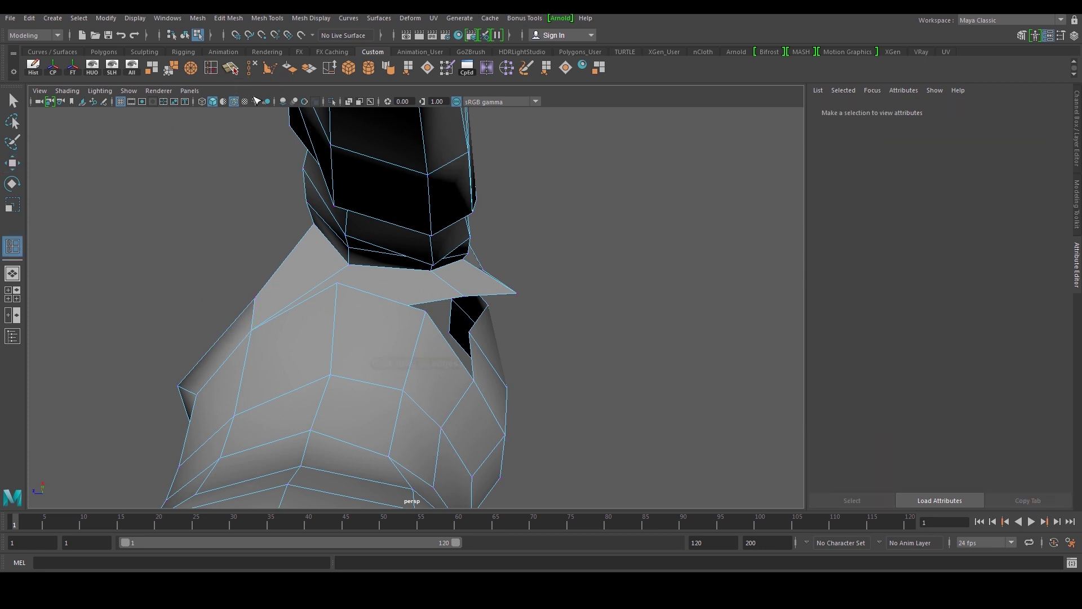
drag(389, 164, 430, 319)
scroll(429, 319, up, 2)
key(w)
right_drag(420, 364, 387, 369)
alt+drag(387, 368, 386, 398)
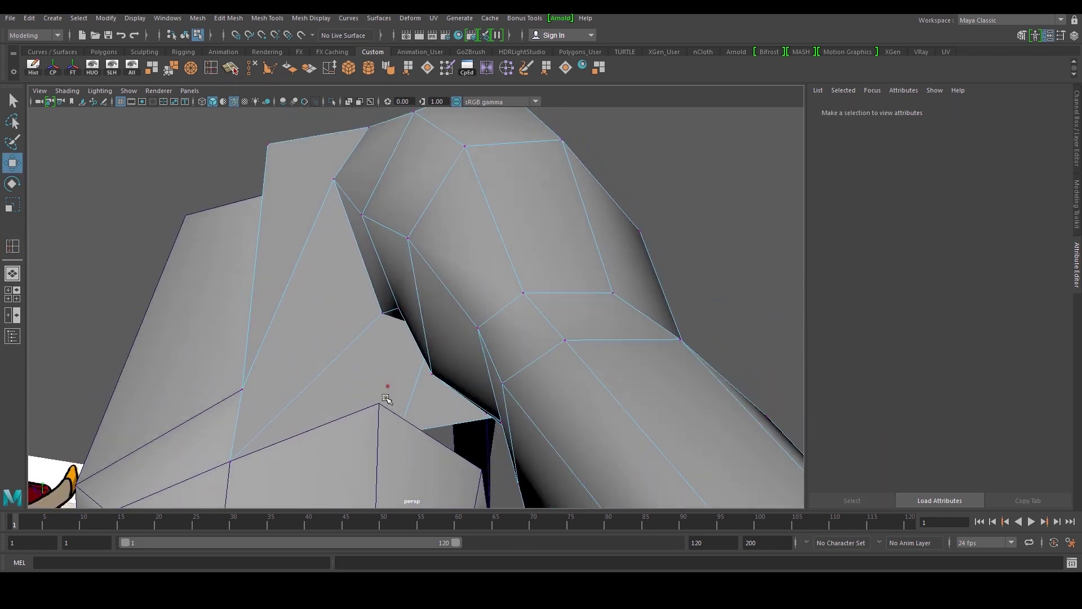
click(412, 438)
alt+drag(404, 435, 401, 399)
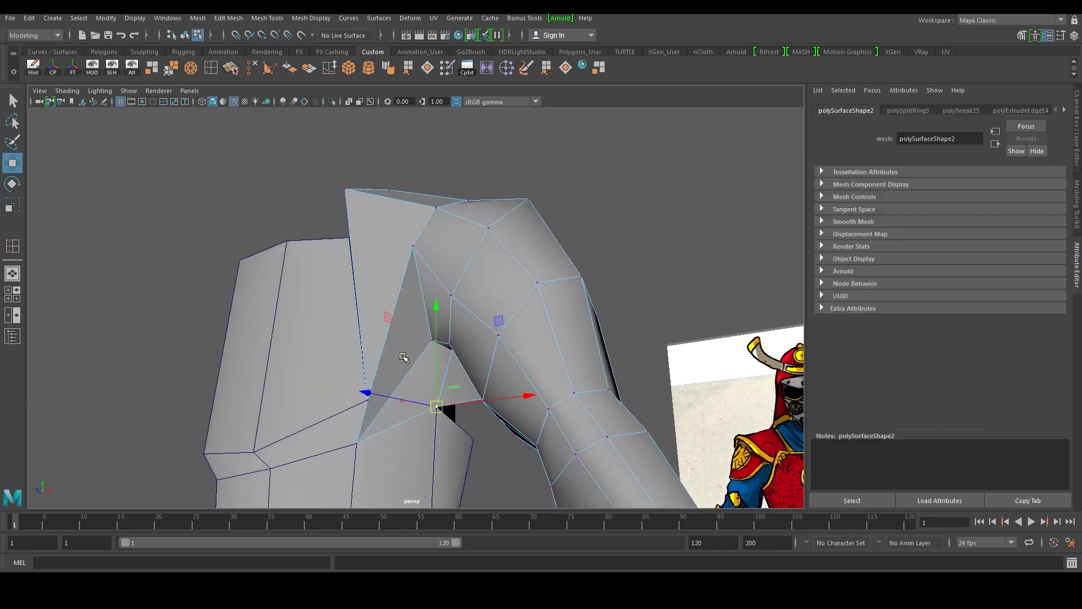
Snap the arm's rear armpit border vertex onto the matching vertex of the torso's back opening.
alt+drag(403, 358, 432, 272)
click(422, 275)
drag(423, 232, 382, 387)
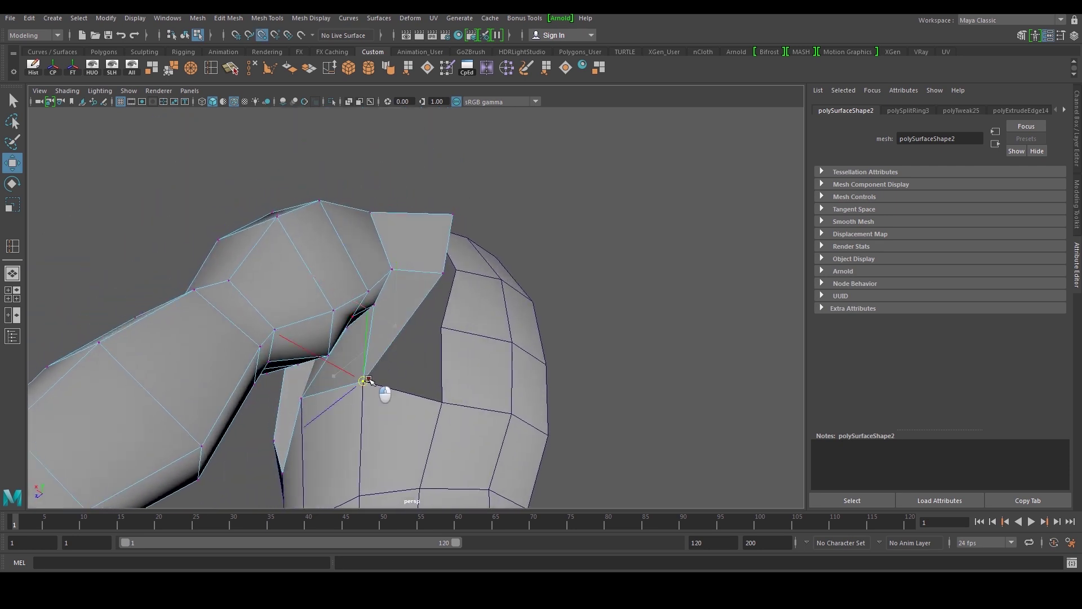
alt+drag(428, 314, 374, 368)
alt+drag(357, 377, 442, 337)
Adjust the arm's back and upper shoulder border vertices so they line up with the torso opening.
click(392, 304)
click(436, 409)
alt+drag(436, 409, 381, 384)
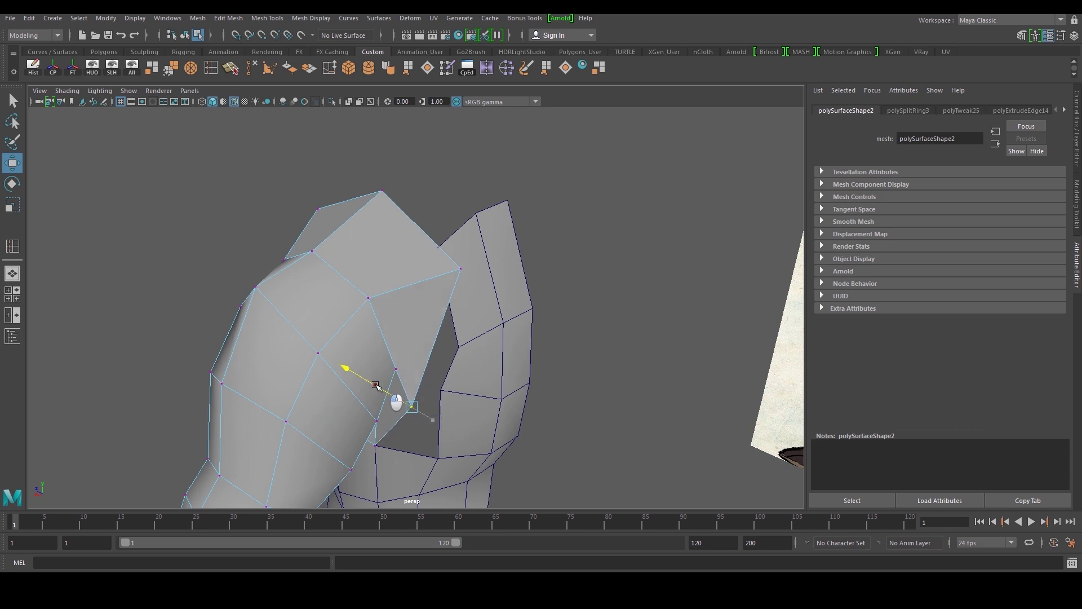
click(461, 266)
alt+drag(461, 265, 428, 254)
alt+drag(363, 258, 494, 265)
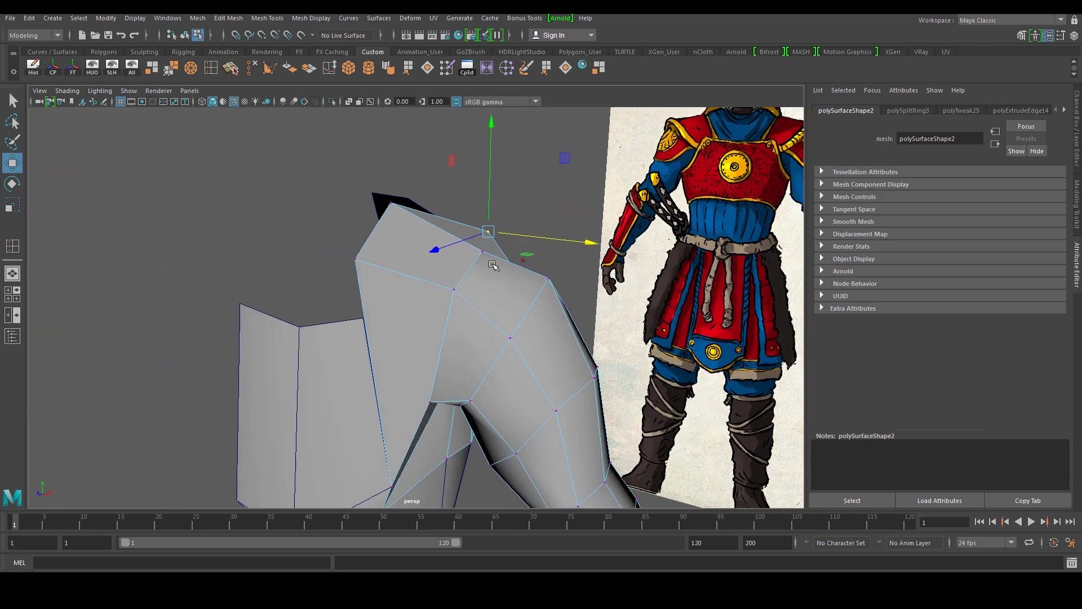
Snap the arm's upper front border vertex to the torso's top corner and adjust the top shoulder border edge.
click(367, 278)
drag(363, 265, 310, 212)
click(388, 275)
drag(388, 274, 488, 309)
click(427, 267)
click(389, 242)
alt+drag(389, 241, 401, 241)
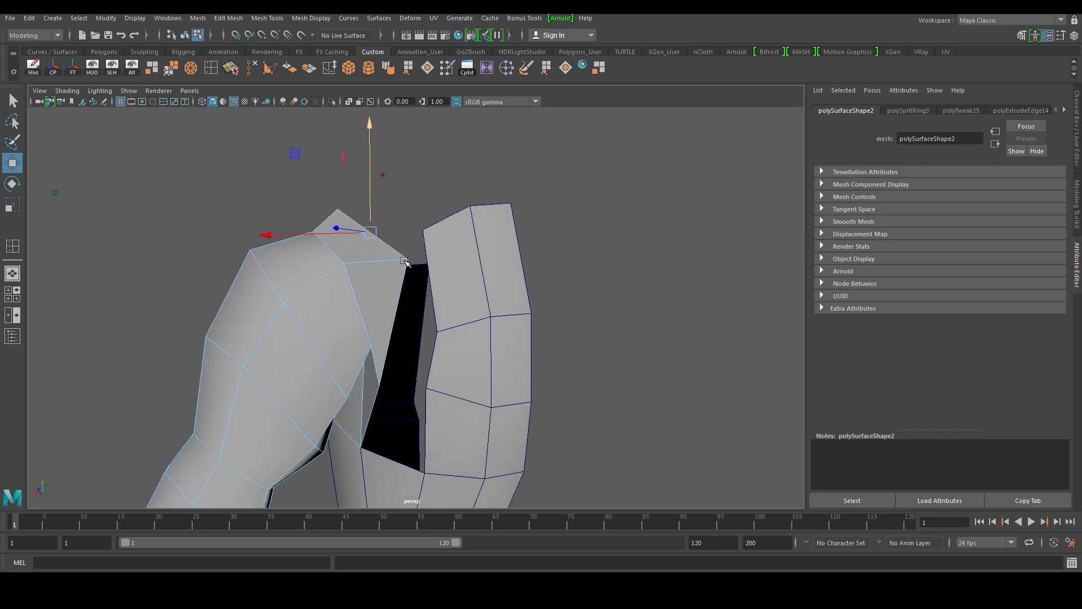
Combine the torso and arm meshes into one object.
alt+drag(480, 255, 466, 314)
right_drag(482, 282, 496, 332)
alt+drag(543, 254, 470, 354)
click(460, 325)
click(406, 362)
alt+drag(406, 361, 429, 367)
click(203, 18)
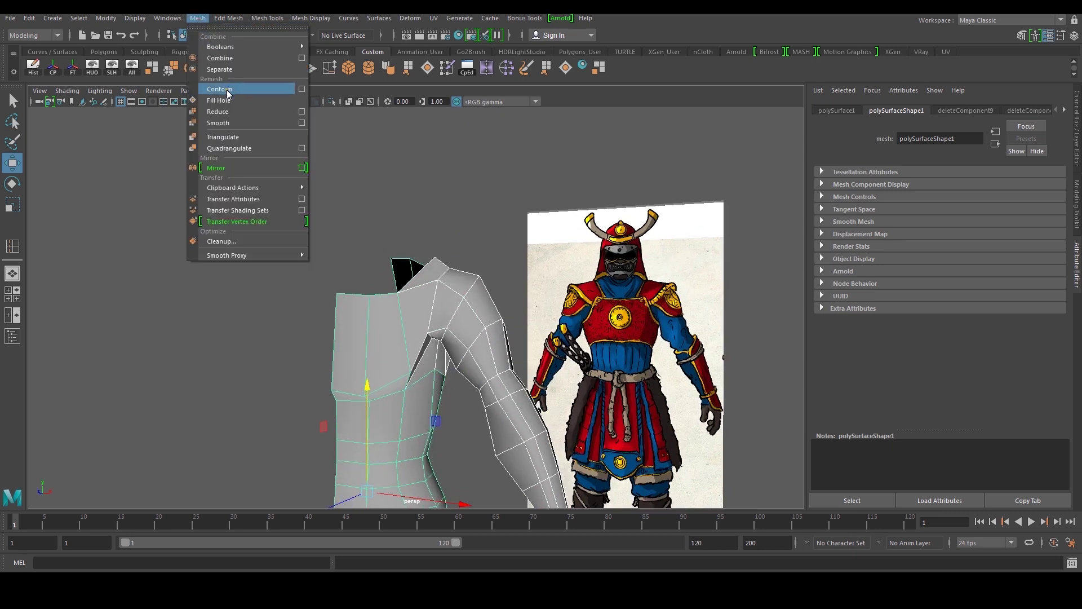
click(225, 60)
Merge the overlapping vertex pairs where the arm meets the torso at the chest, top corner and armpit.
scroll(397, 279, up, 2)
right_drag(397, 300, 345, 312)
scroll(389, 333, up, 3)
scroll(441, 359, up, 3)
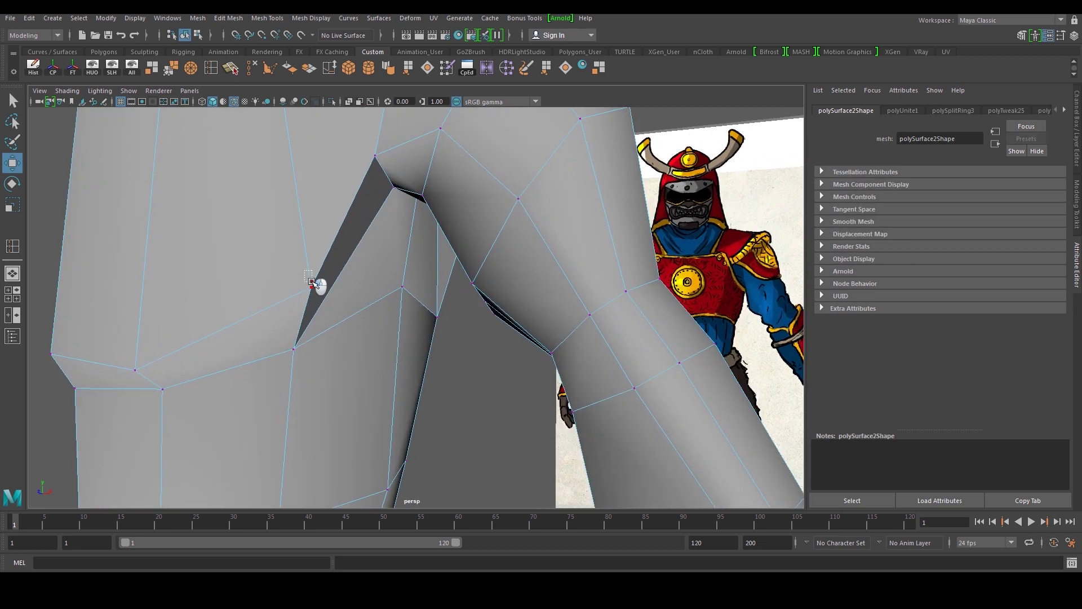
drag(305, 270, 322, 295)
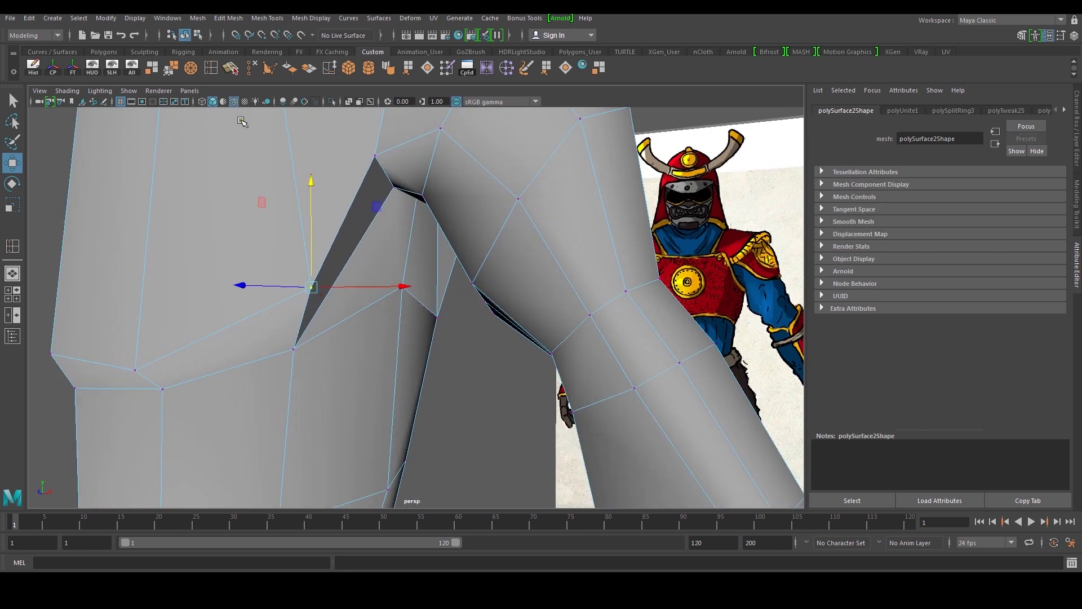
click(174, 69)
drag(311, 288, 313, 355)
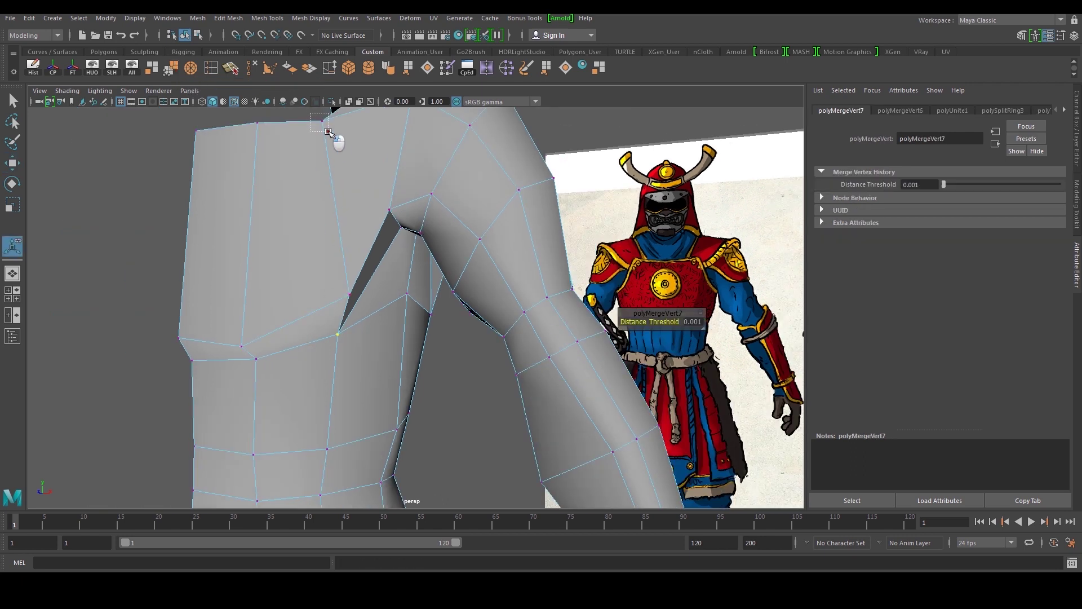
drag(333, 130, 401, 228)
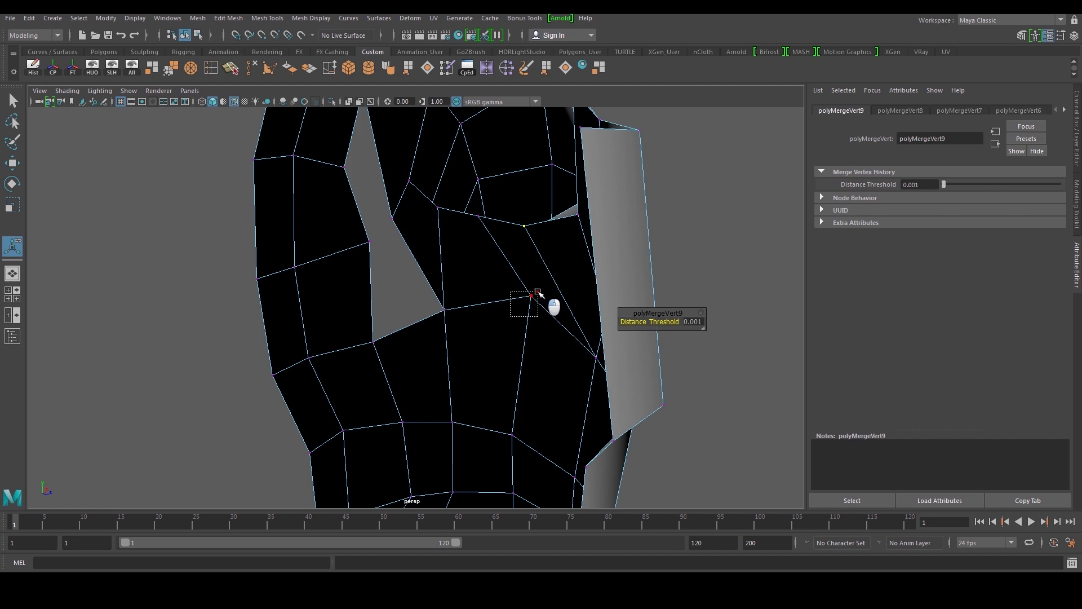
drag(538, 292, 539, 291)
drag(434, 328, 470, 294)
alt+drag(629, 293, 507, 270)
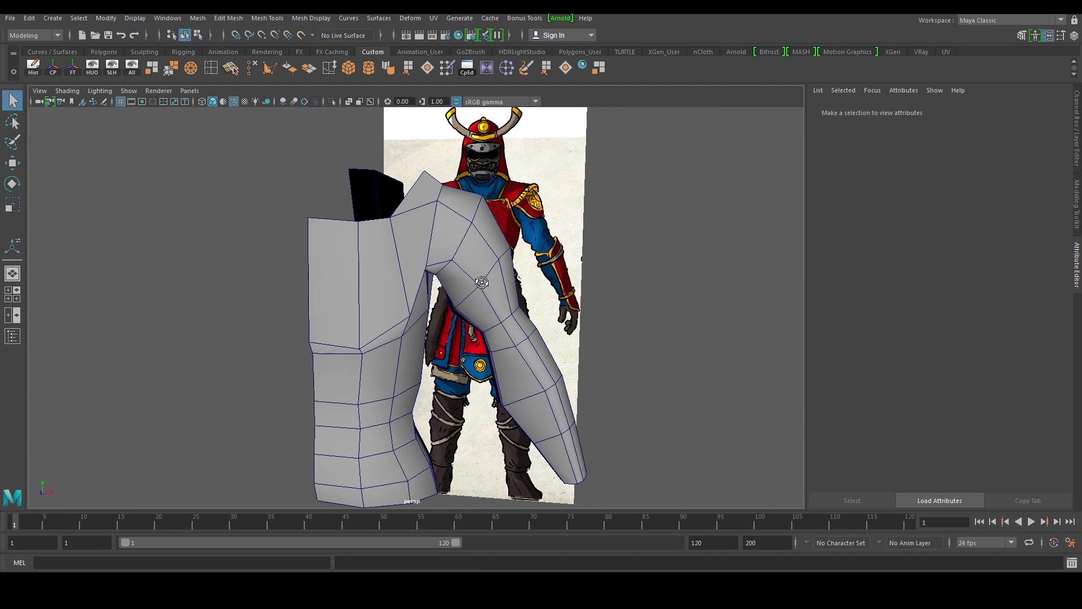
Preview the combined torso and arm with smoothing, and return to the unsmoothed display.
click(482, 282)
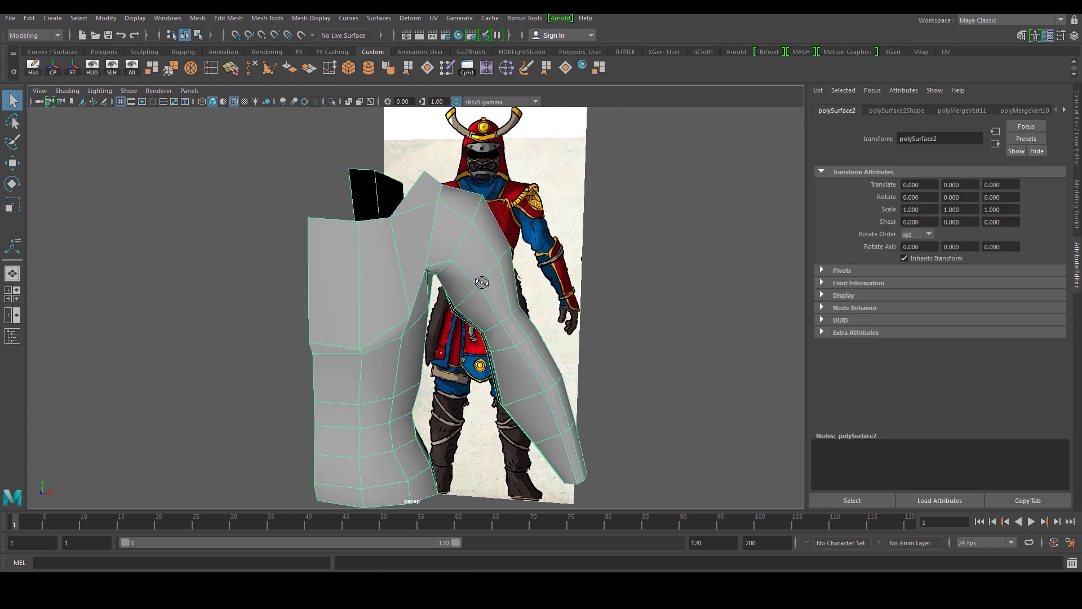
key(3)
alt+drag(492, 298, 441, 329)
click(528, 279)
click(435, 290)
key(1)
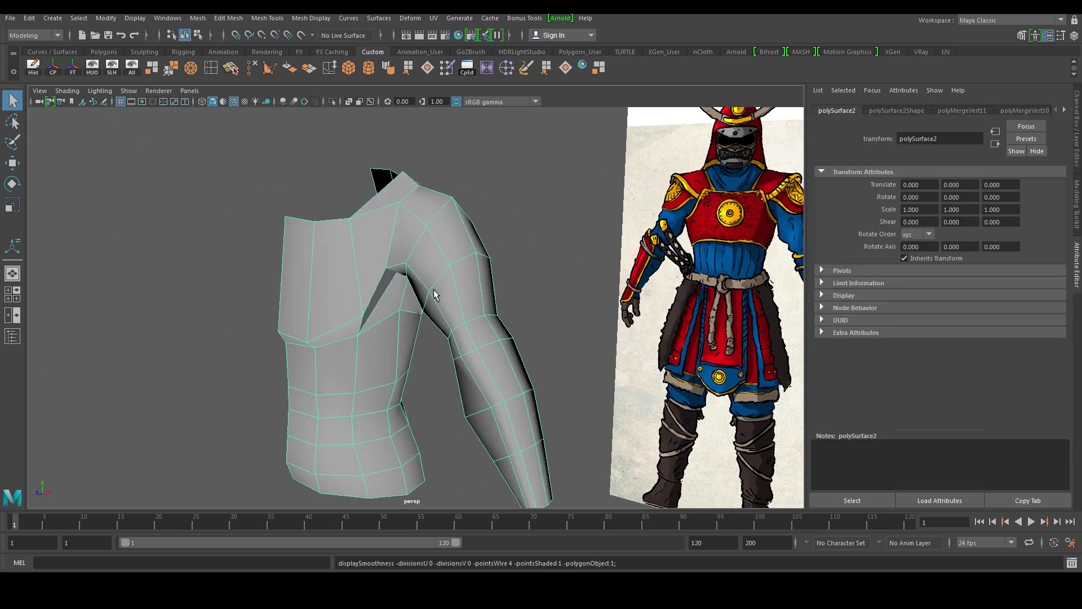
Append a polygon bridging the arm's rear shoulder border to the torso's back edge.
mouse_move(495, 242)
alt+mouse_down()
mouse_move(362, 249)
mouse_move(372, 293)
mouse_move(394, 282)
alt+mouse_up()
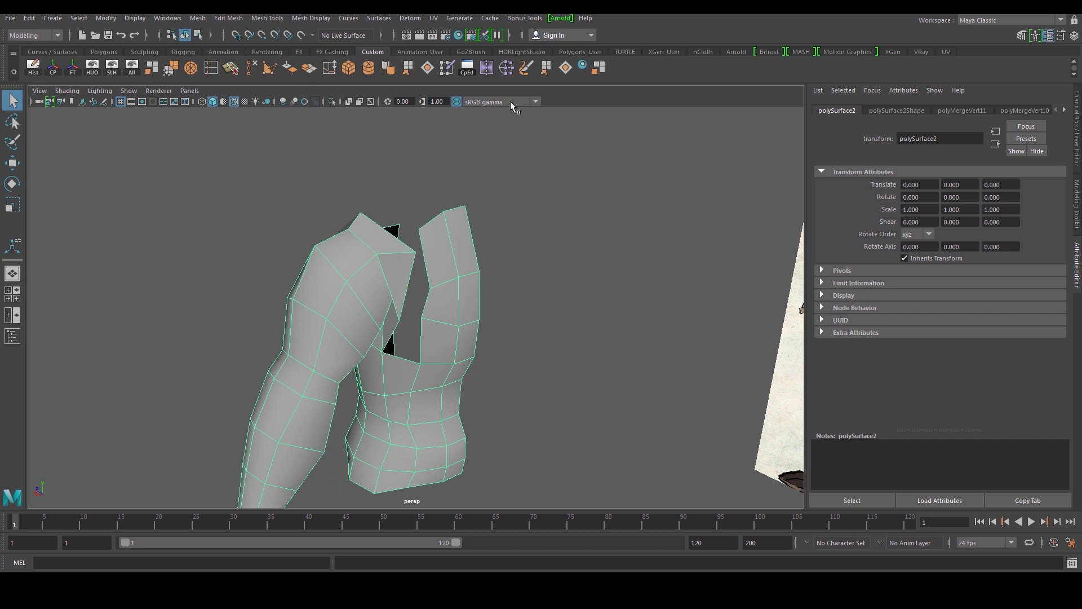
click(546, 68)
click(425, 230)
click(425, 230)
alt+drag(425, 230, 437, 257)
key(Return)
Delete the sliver face behind the armpit and the extra edge splitting the new rear shoulder face.
click(374, 226)
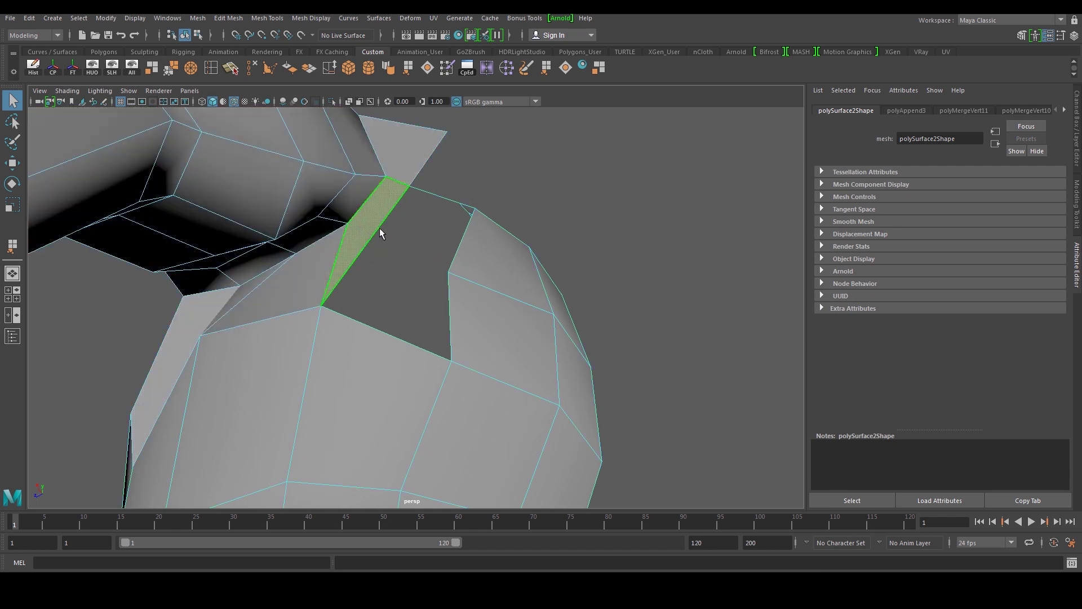
key(Delete)
alt+drag(387, 225, 367, 230)
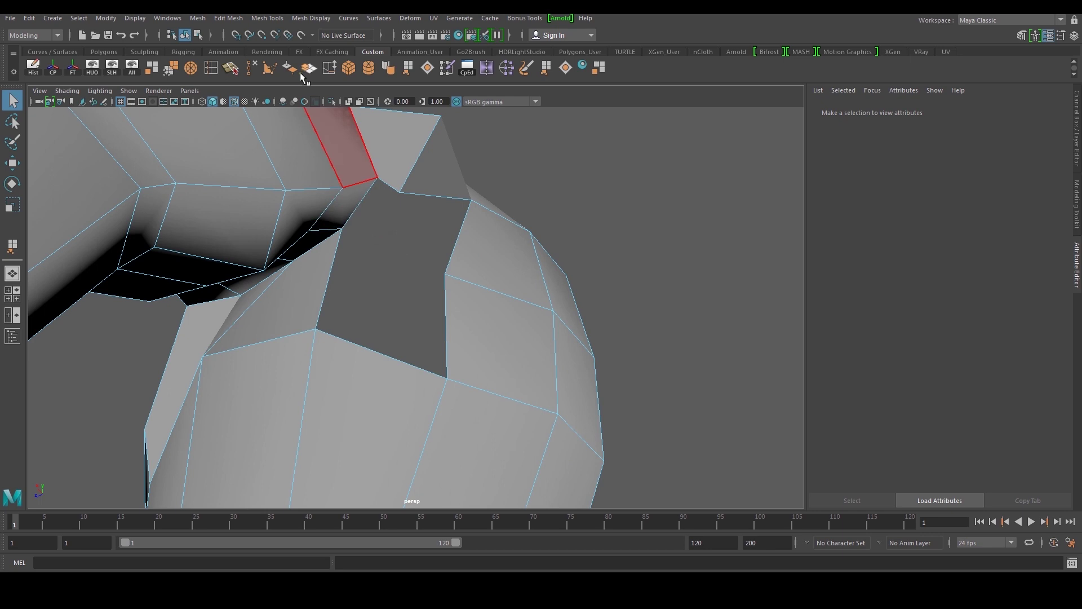
alt+drag(350, 109, 411, 248)
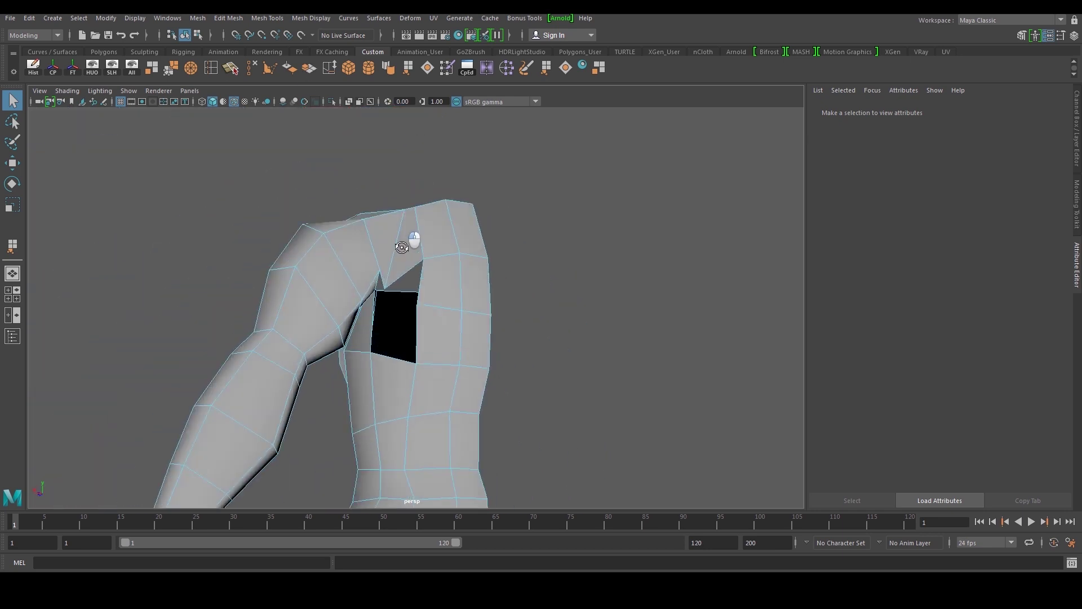
click(406, 291)
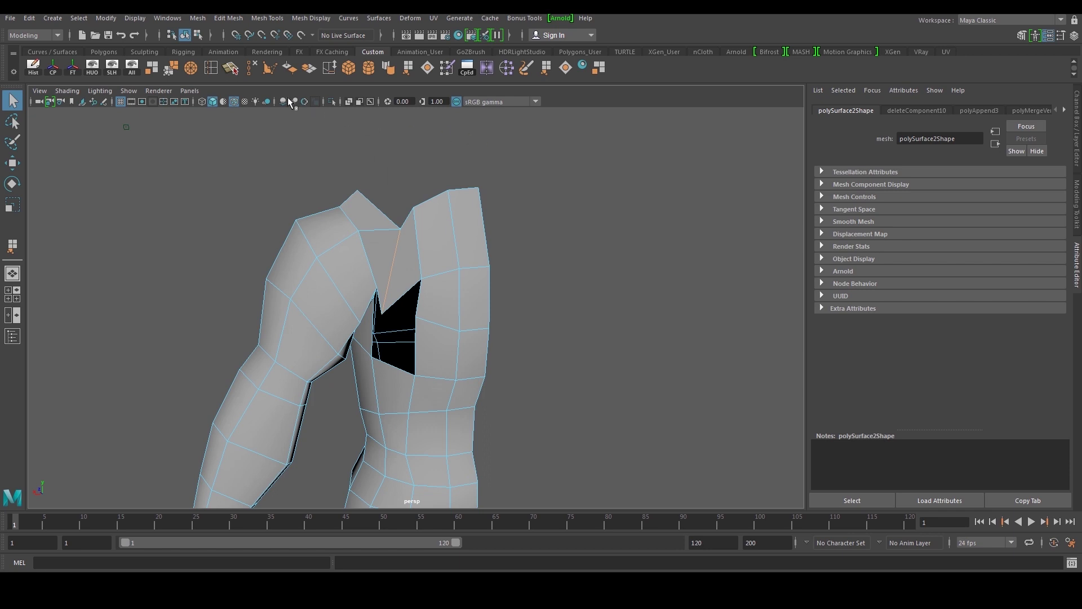
click(327, 126)
Merge the two unjoined vertices at the top of the rear shoulder seam.
alt+drag(327, 126, 420, 225)
click(419, 220)
shift+drag(410, 193, 415, 204)
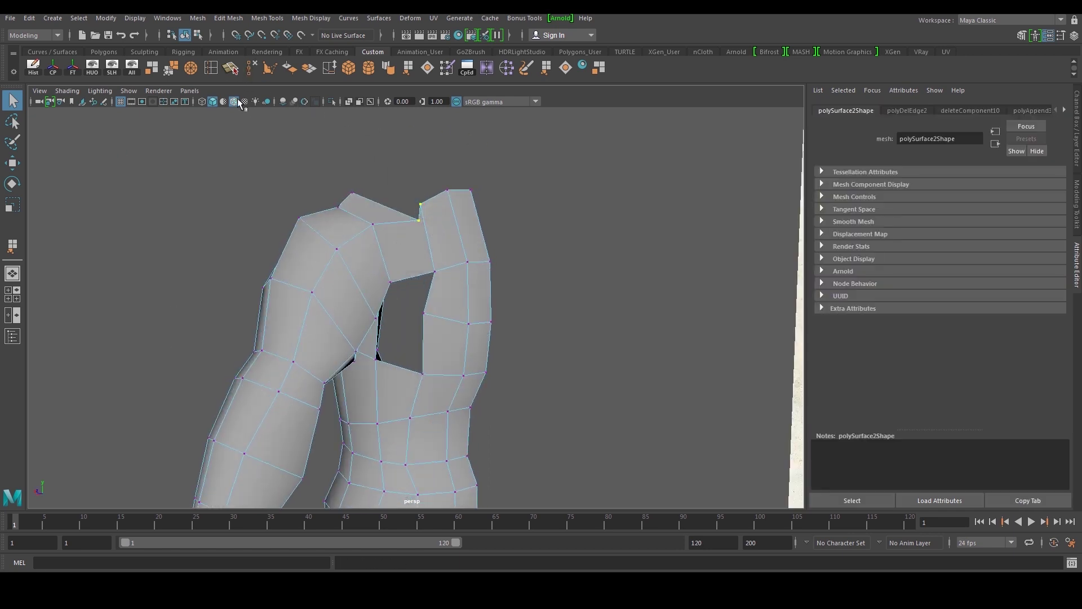
click(172, 69)
alt+drag(387, 194, 435, 238)
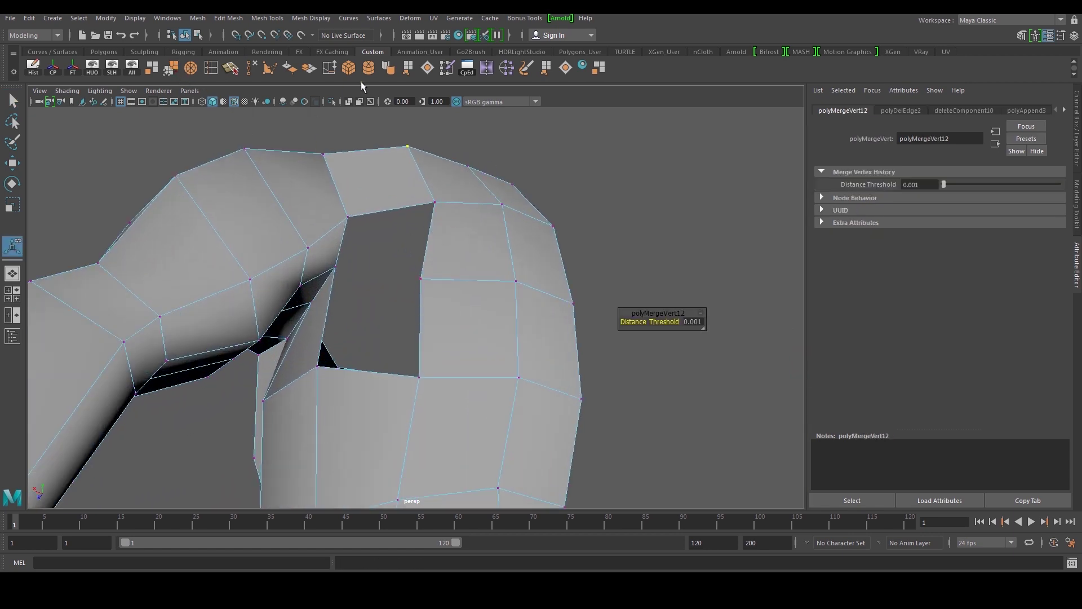
Fill the hole behind the shoulder with two appended polygons between the arm and the torso's back.
click(586, 72)
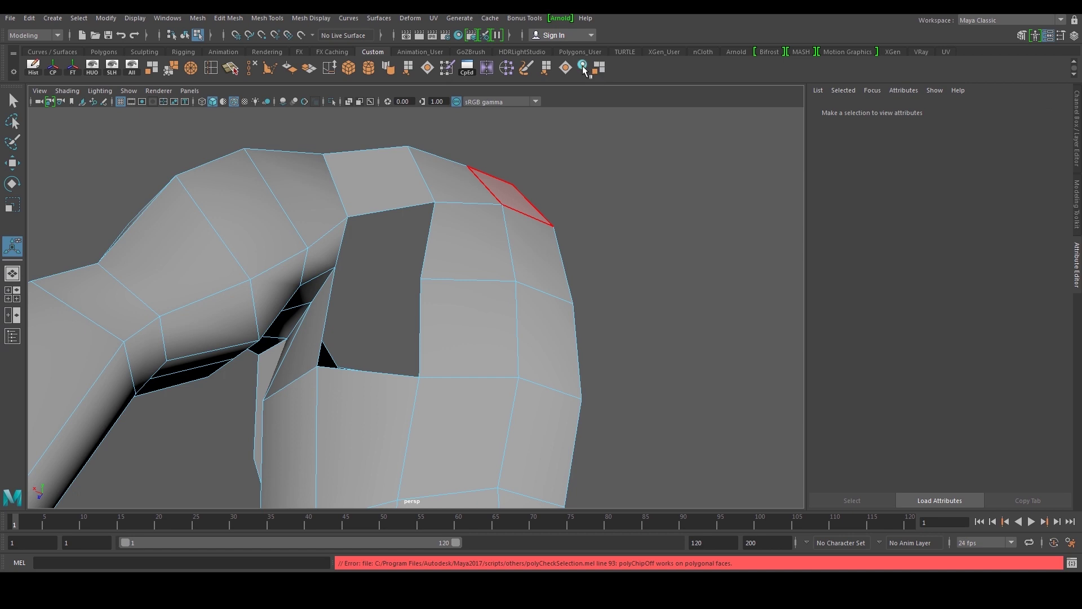
click(548, 72)
click(344, 234)
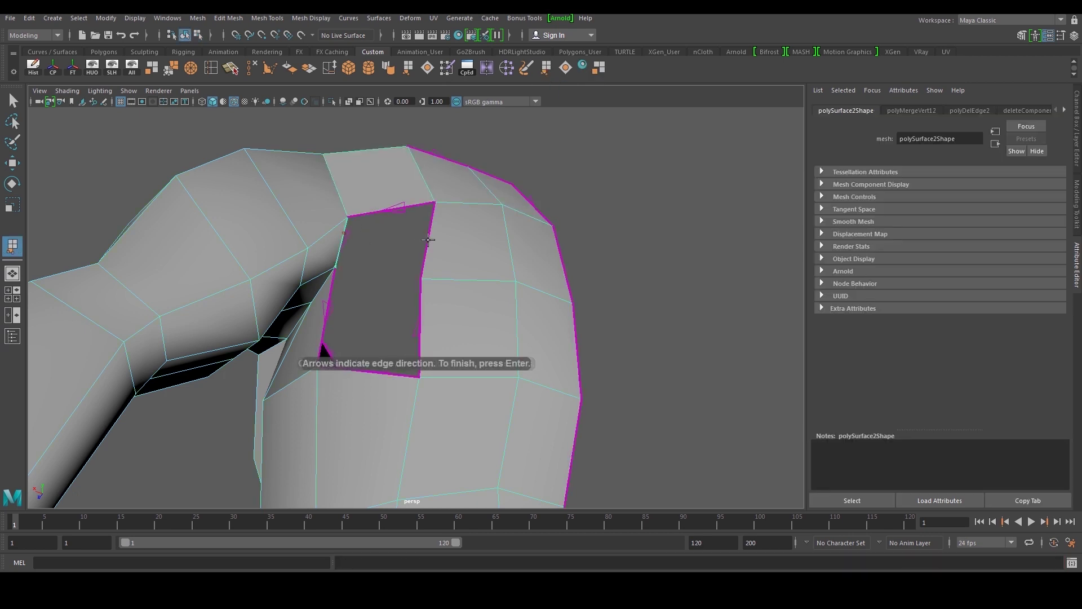
click(429, 240)
key(Return)
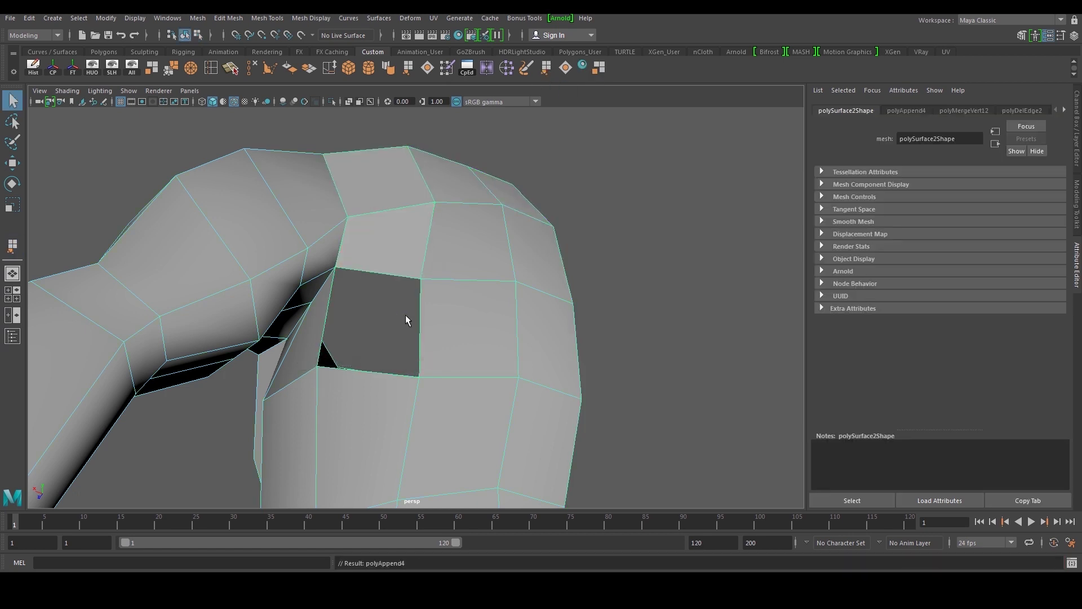
click(326, 302)
click(420, 314)
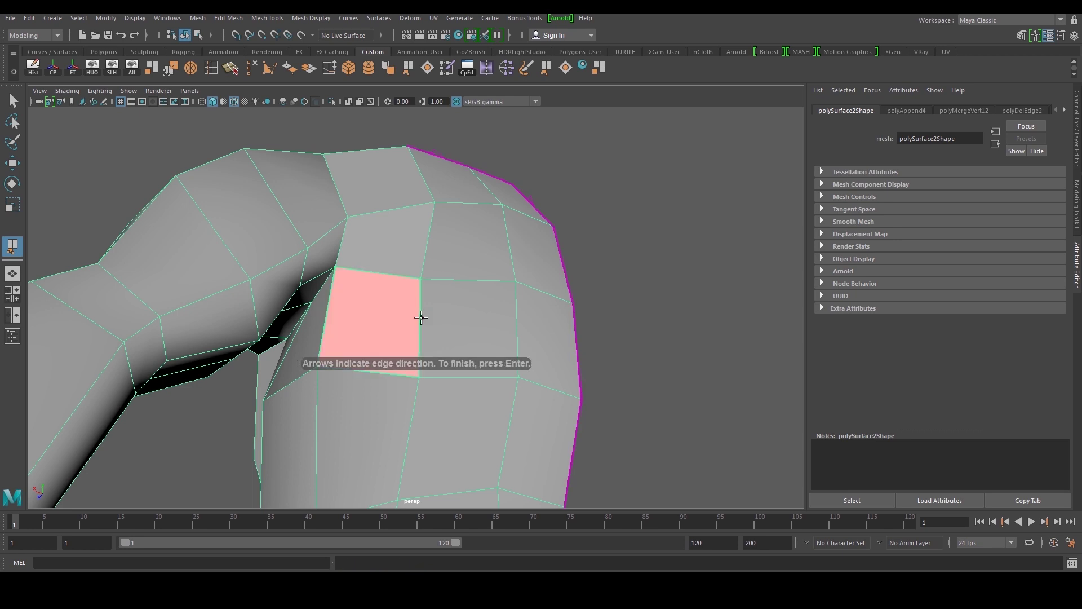
alt+drag(420, 314, 454, 302)
key(Return)
Reposition the torso's side vertex directly under the armpit.
alt+drag(322, 293, 426, 301)
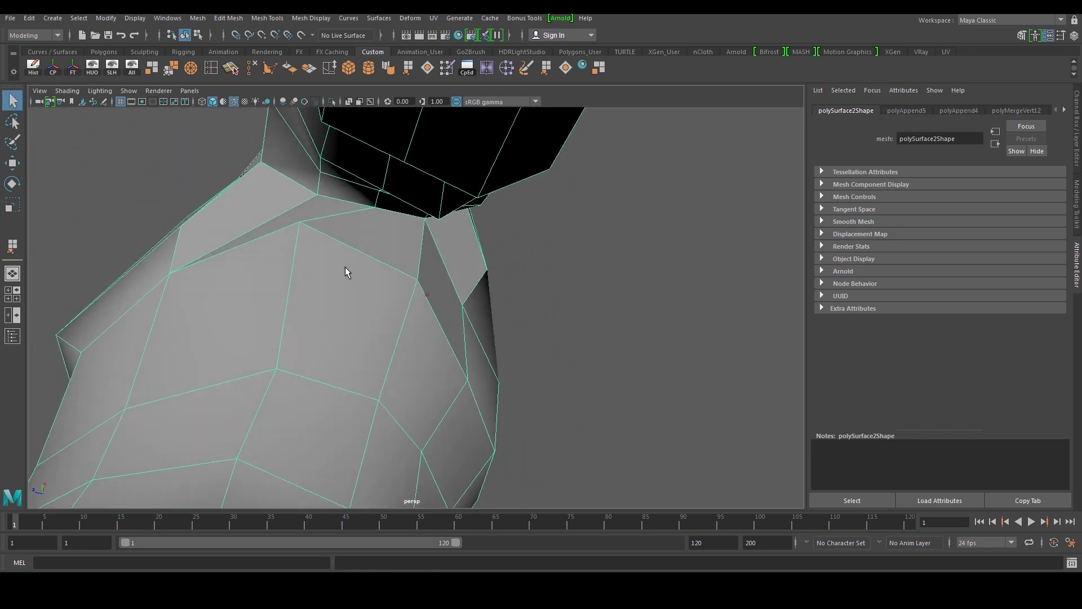
key(w)
key(F9)
click(301, 222)
drag(253, 212, 479, 305)
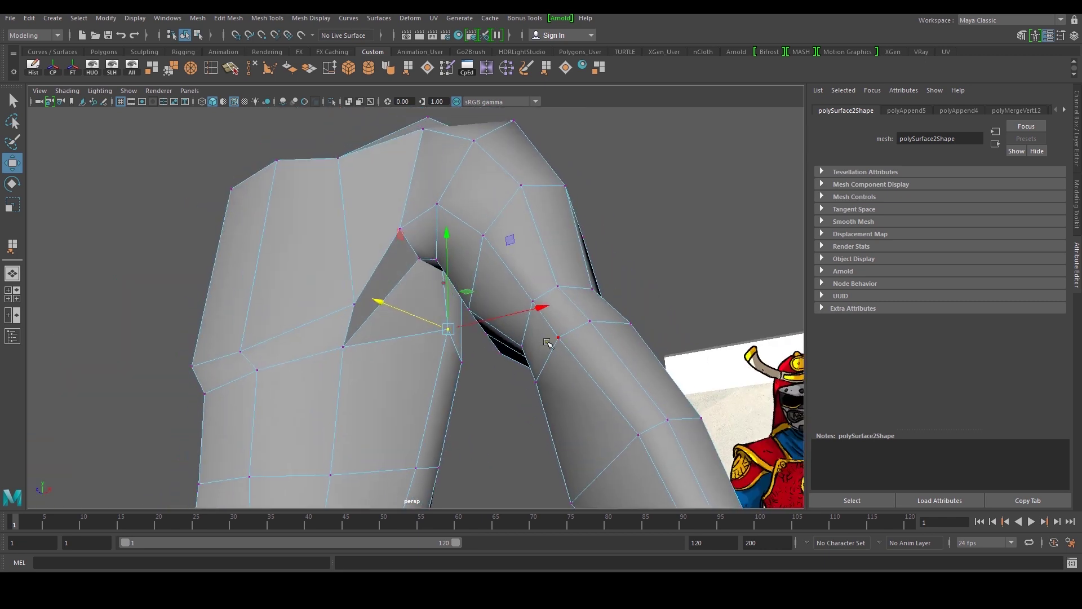
drag(546, 307, 503, 326)
Lower the front armpit edges and the adjacent upper-arm vertex to reshape the armpit.
key(F10)
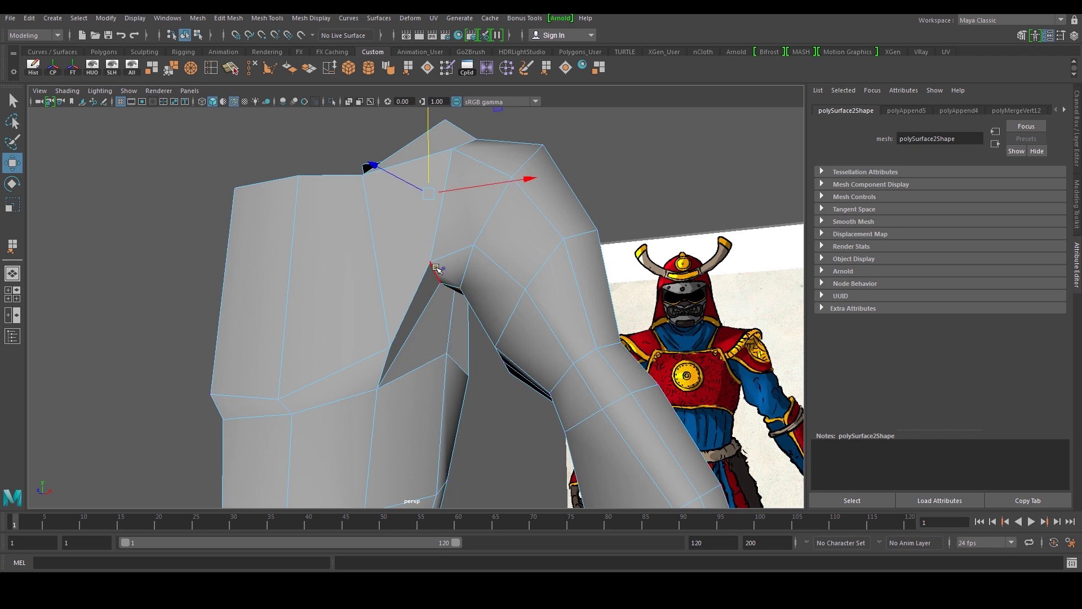
click(439, 273)
drag(437, 191, 439, 212)
click(468, 256)
drag(538, 259, 547, 264)
drag(474, 170, 474, 185)
right_drag(515, 238, 490, 239)
click(483, 259)
drag(481, 161, 478, 186)
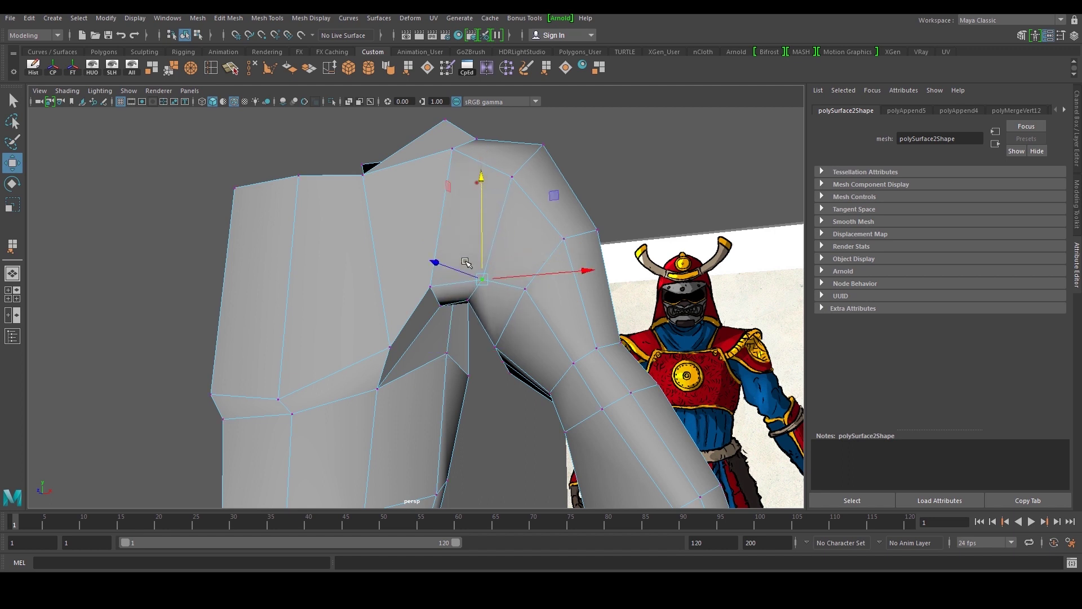
Adjust the chest corner vertices at the lower end of the front armpit gap.
alt+drag(474, 264, 499, 280)
alt+middle_drag(496, 307, 449, 237)
click(395, 324)
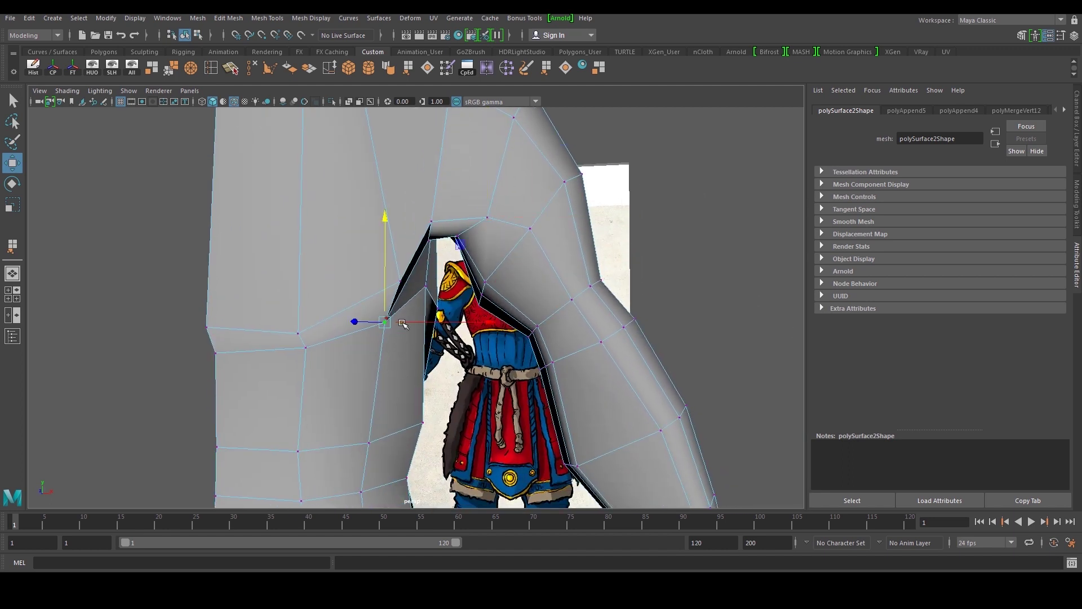
alt+drag(403, 324, 350, 336)
drag(230, 357, 238, 354)
drag(357, 367, 353, 366)
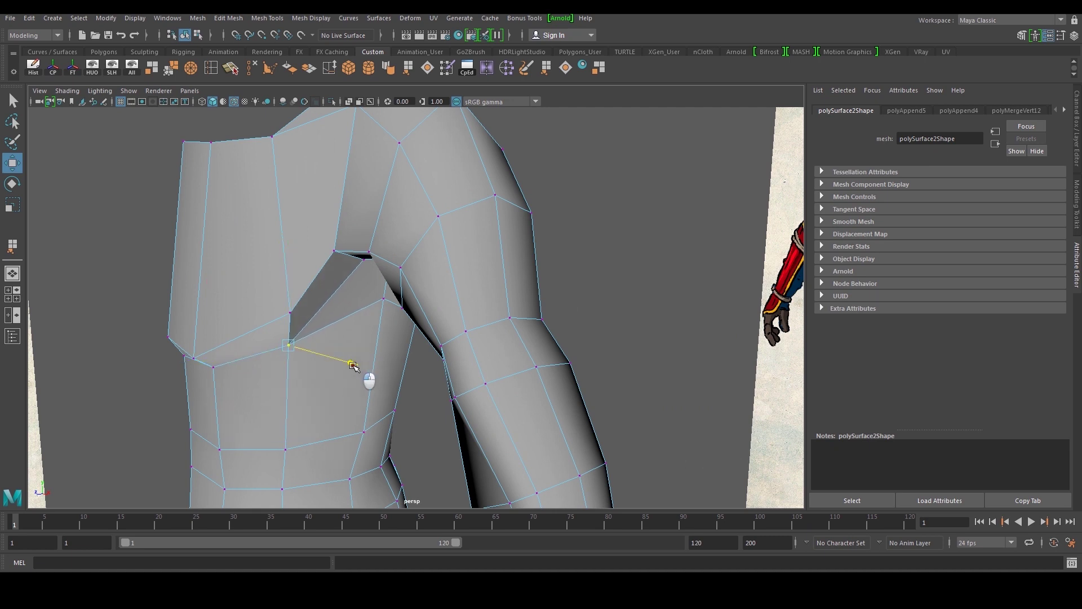
drag(285, 241, 288, 230)
Refine the positions of the vertices around the top of the armpit where the inner arm begins.
alt+drag(372, 247, 432, 270)
click(430, 271)
drag(540, 272, 526, 273)
drag(413, 158, 427, 159)
alt+drag(411, 260, 404, 208)
click(401, 262)
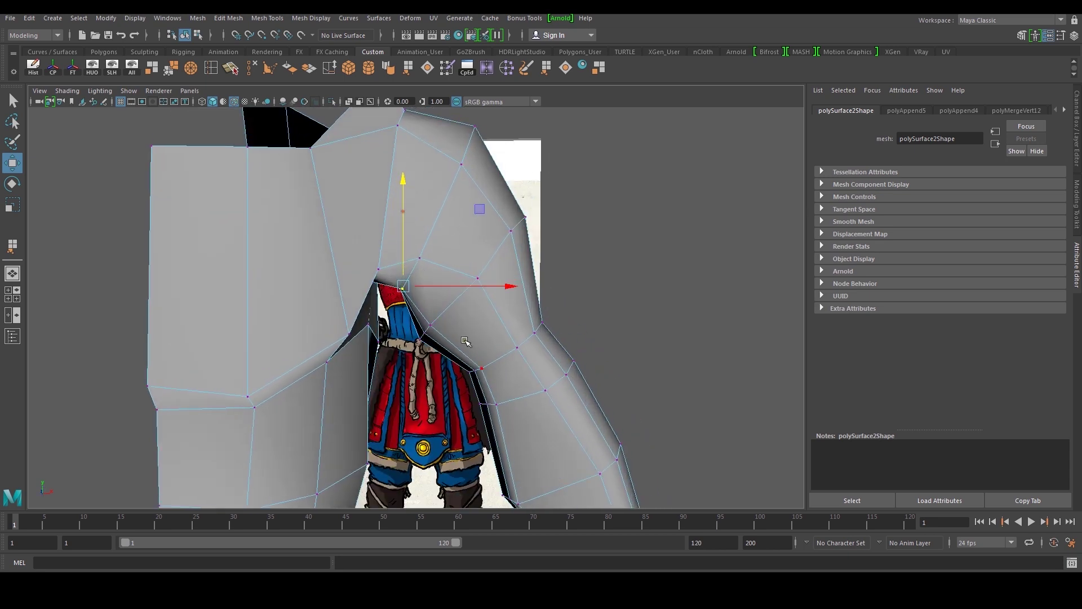
Cut a new edge line down the front of the forearm from elbow to wrist and delete the old edge loop beside it.
alt+drag(445, 339, 415, 217)
alt+drag(458, 290, 490, 246)
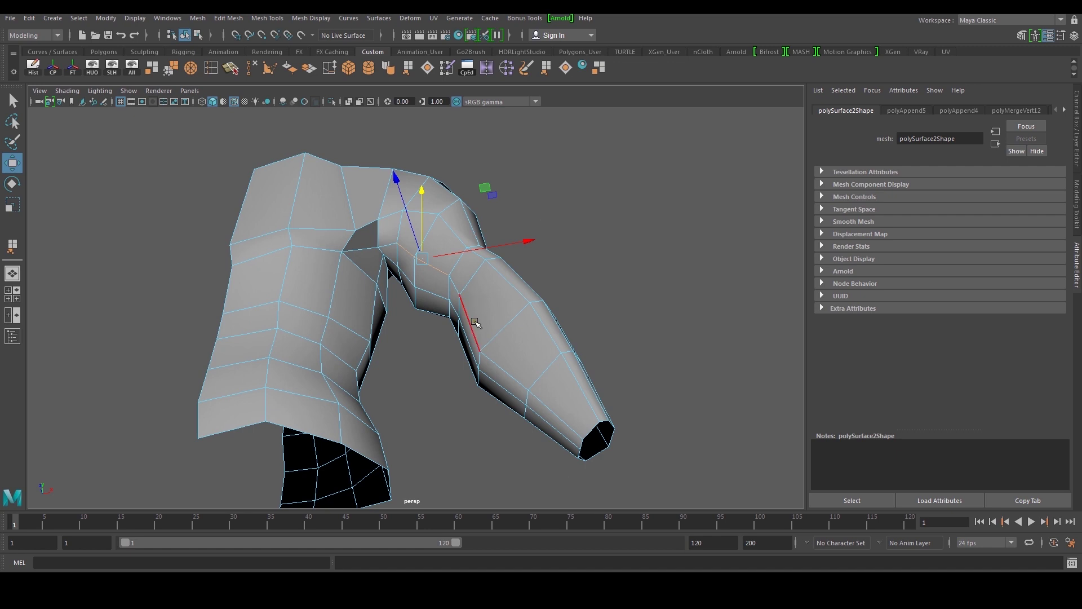
alt+drag(475, 324, 424, 356)
drag(300, 294, 454, 301)
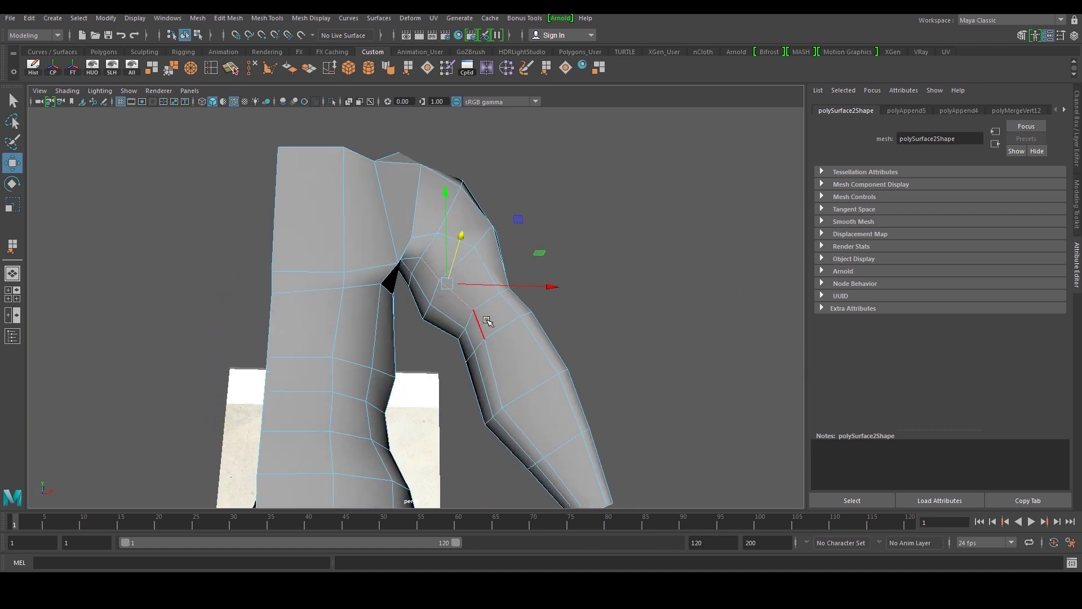
alt+drag(530, 443, 473, 340)
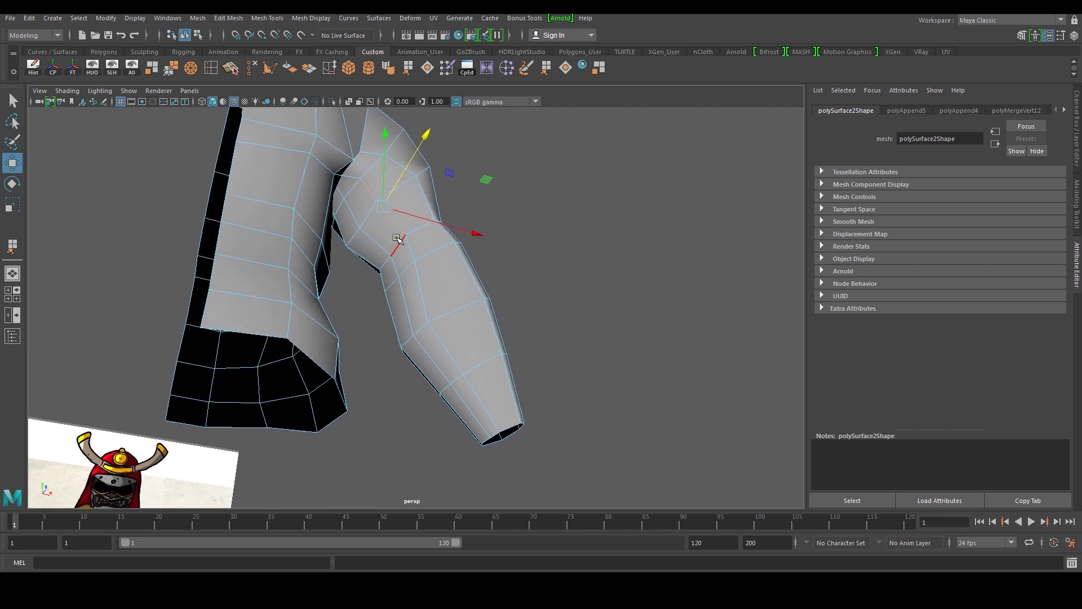
alt+drag(389, 306, 443, 259)
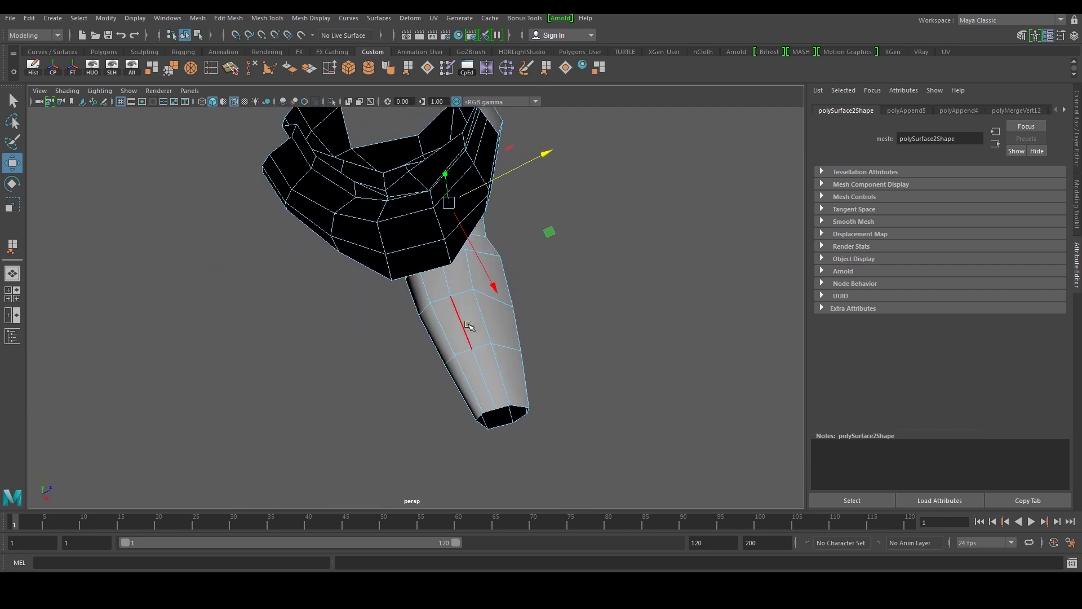
alt+drag(468, 326, 354, 319)
click(232, 70)
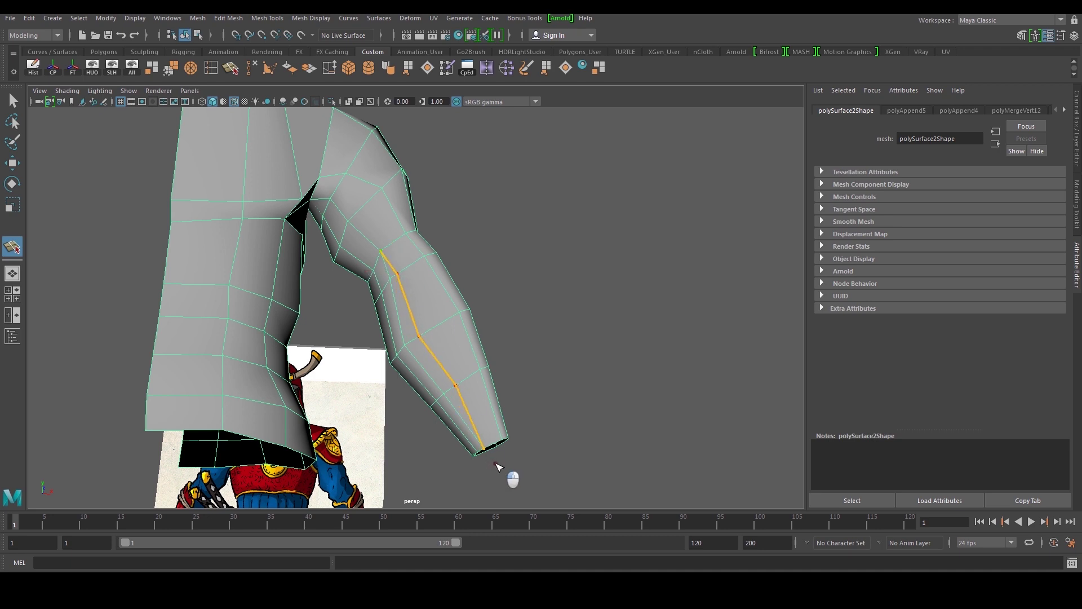
key(w)
double_click(378, 263)
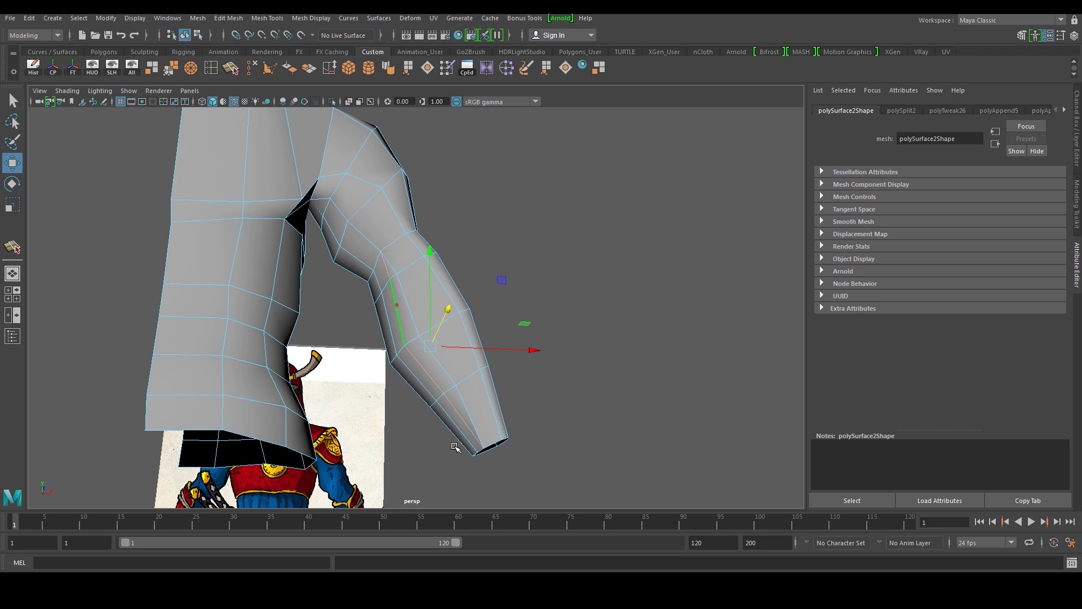
click(254, 71)
Cut a new edge line down the back of the arm from the shoulder seam through the elbow to the wrist.
alt+drag(436, 355, 592, 340)
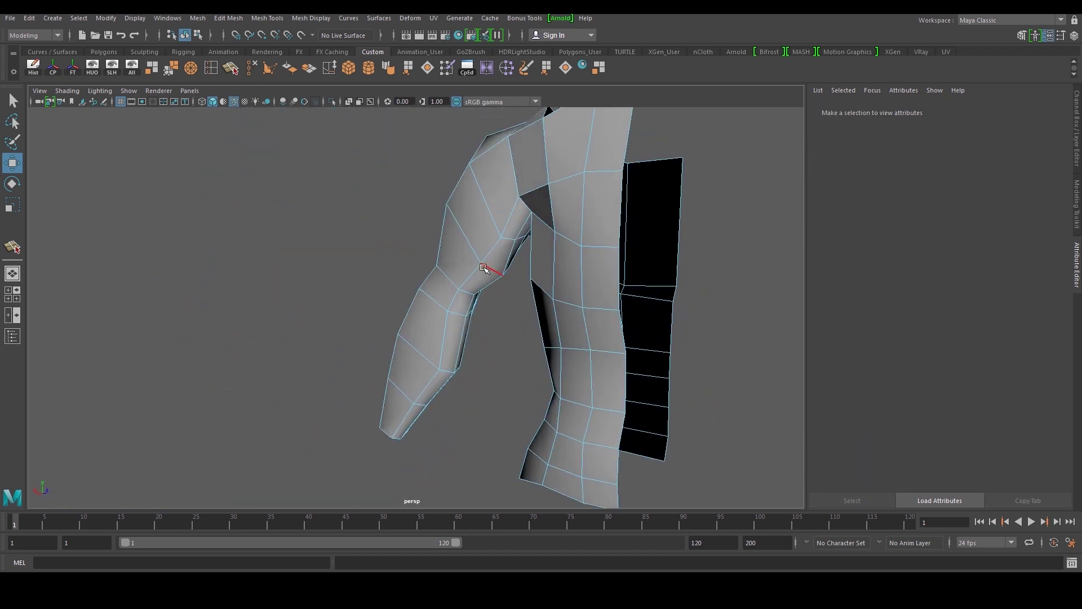
click(235, 67)
alt+drag(460, 173, 504, 169)
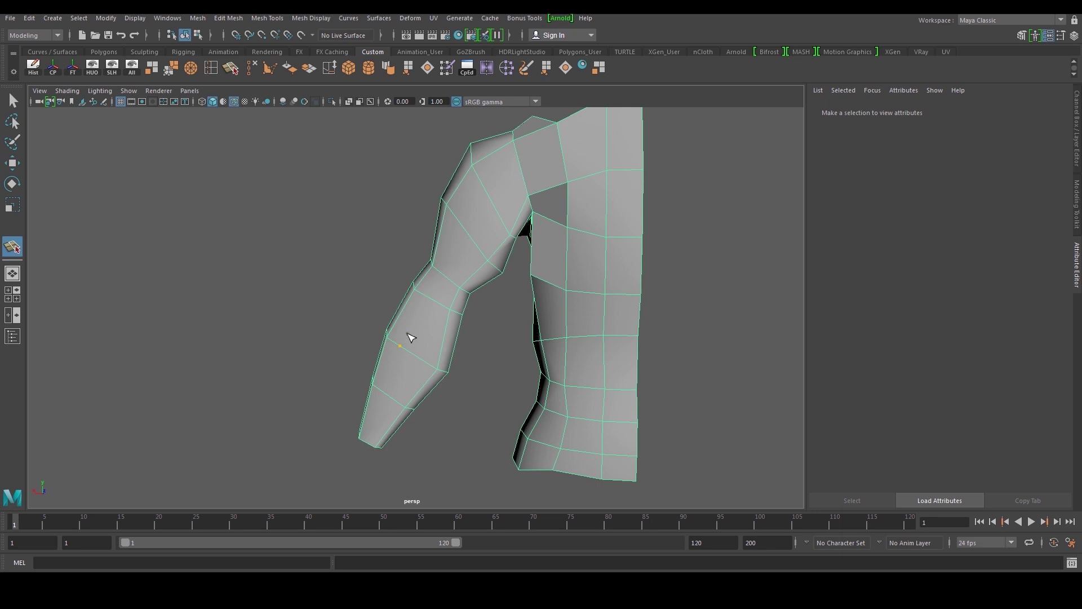
alt+drag(520, 263, 507, 244)
alt+drag(458, 359, 519, 175)
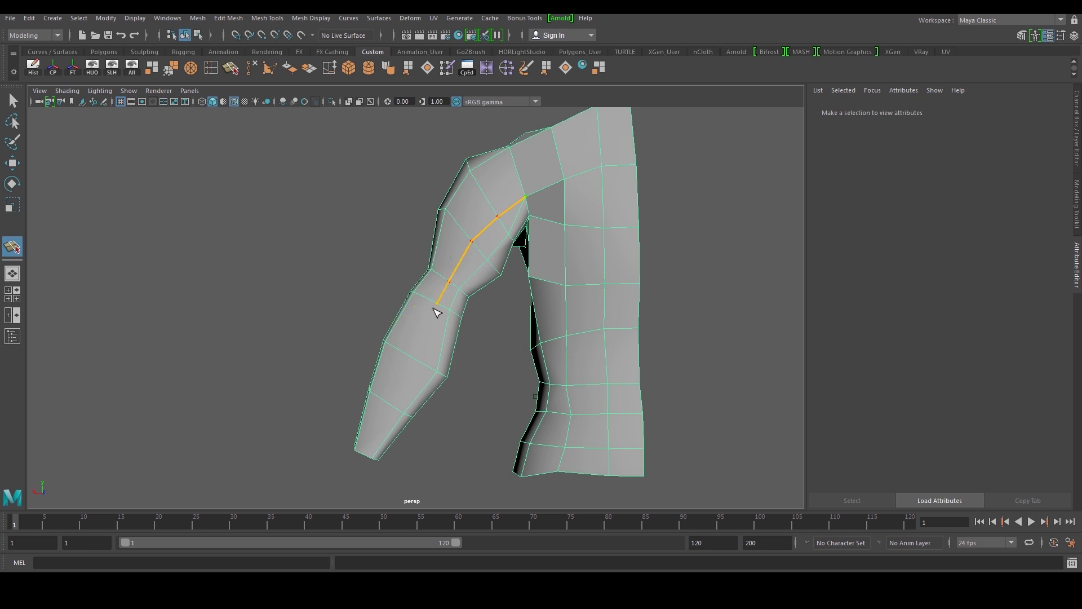
alt+drag(398, 406, 357, 464)
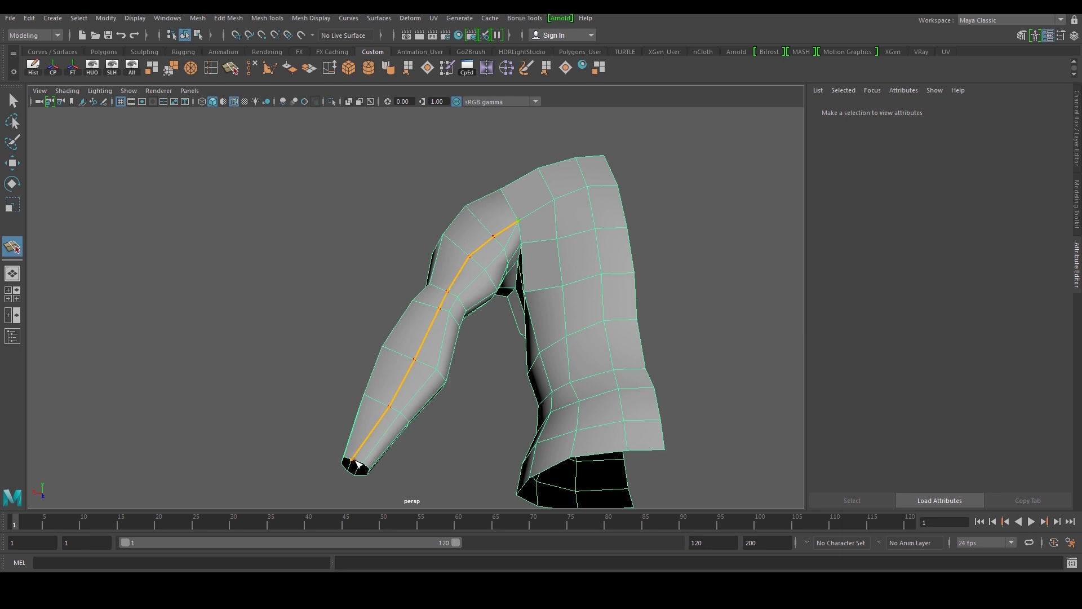
key(w)
click(418, 393)
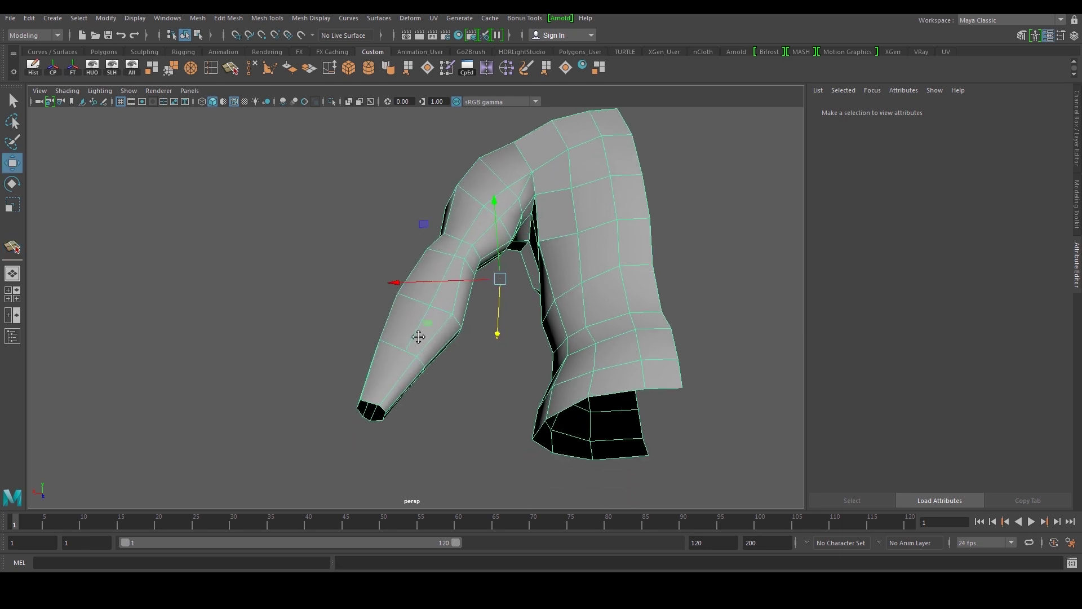
scroll(410, 350, up, 3)
key(y)
alt+drag(393, 401, 355, 401)
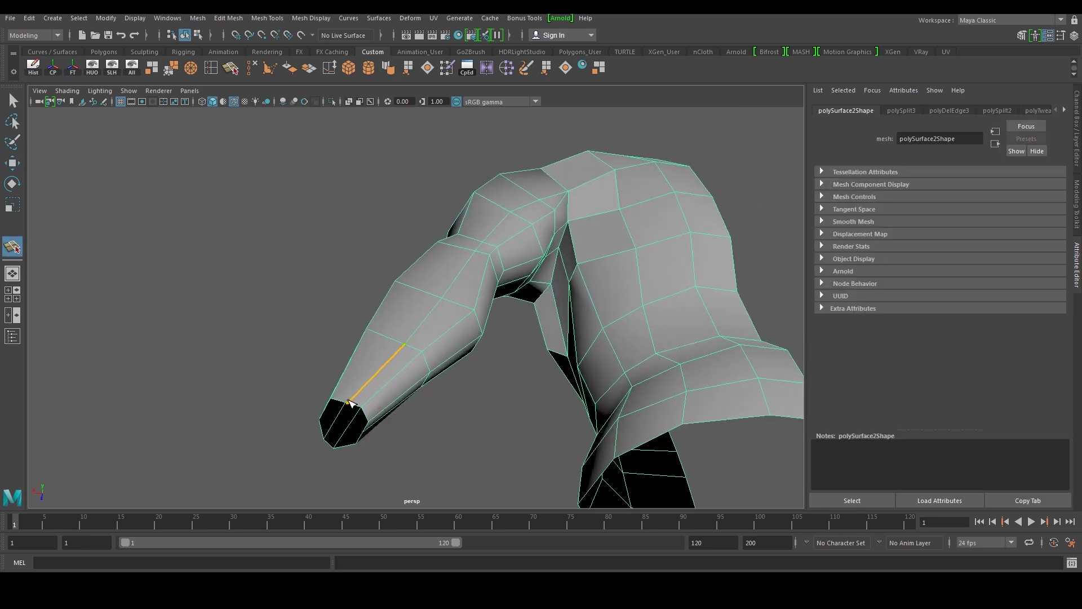
click(352, 403)
Delete the old lengthwise edge loop next to the new cut on the back of the arm.
key(w)
double_click(408, 366)
alt+drag(474, 295, 494, 272)
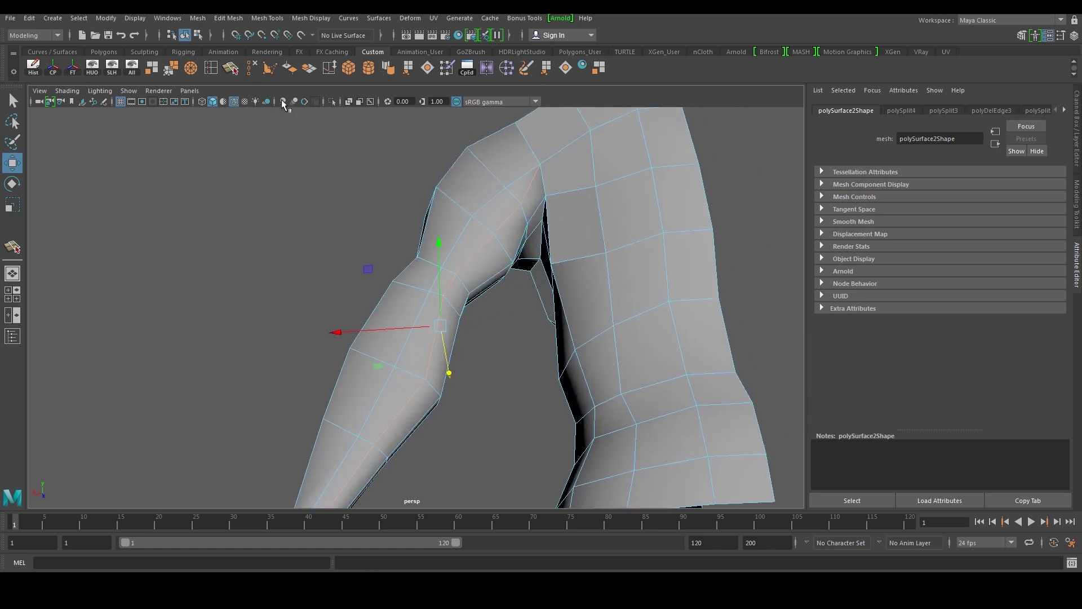
click(249, 69)
alt+drag(424, 287, 437, 201)
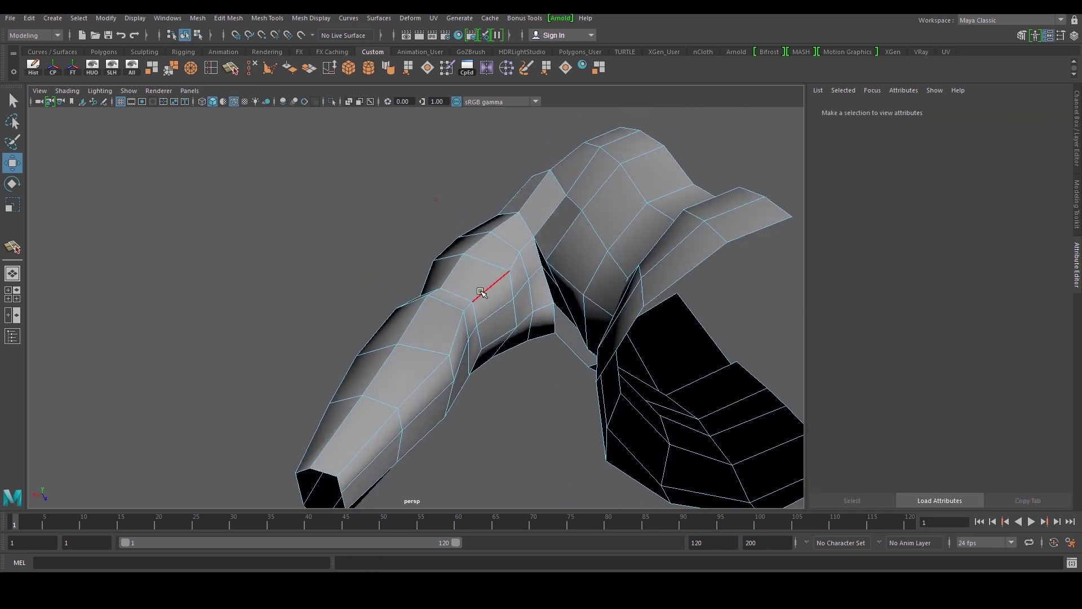
click(468, 313)
alt+drag(457, 395, 367, 366)
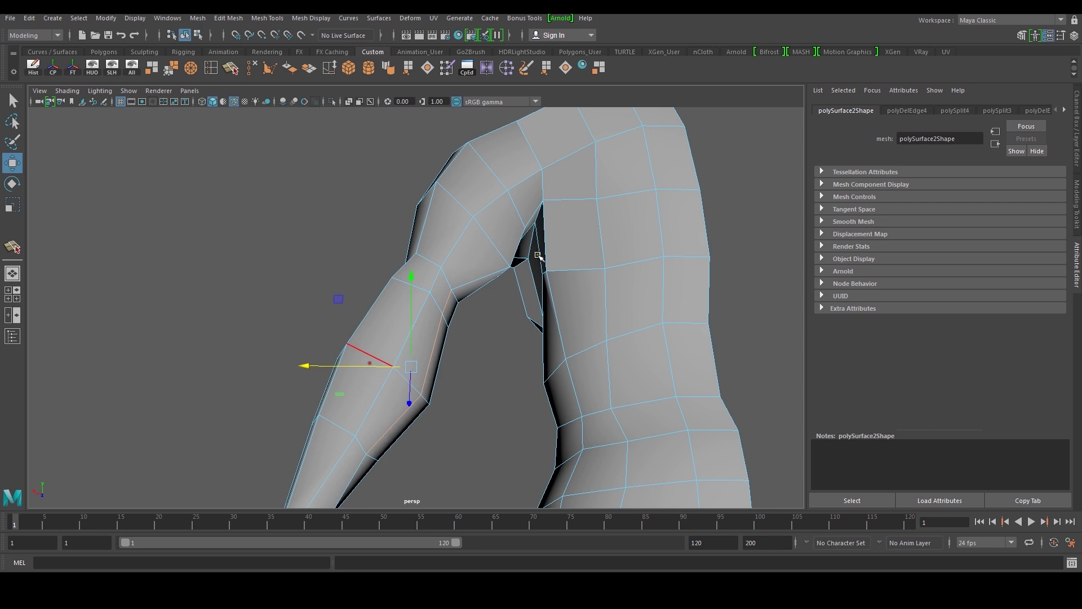
Adjust the vertices around the back of the armpit where the arm meets the torso.
alt+middle_drag(539, 256, 434, 322)
scroll(434, 323, up, 3)
key(F9)
alt+drag(434, 322, 426, 333)
click(432, 340)
drag(443, 256, 527, 235)
click(459, 284)
right_drag(526, 235, 491, 273)
alt+drag(491, 273, 535, 265)
click(574, 261)
alt+middle_drag(502, 308, 437, 345)
scroll(435, 341, up, 4)
mouse_move(429, 337)
alt+mouse_down()
mouse_move(477, 344)
mouse_move(406, 345)
mouse_move(449, 338)
alt+mouse_up()
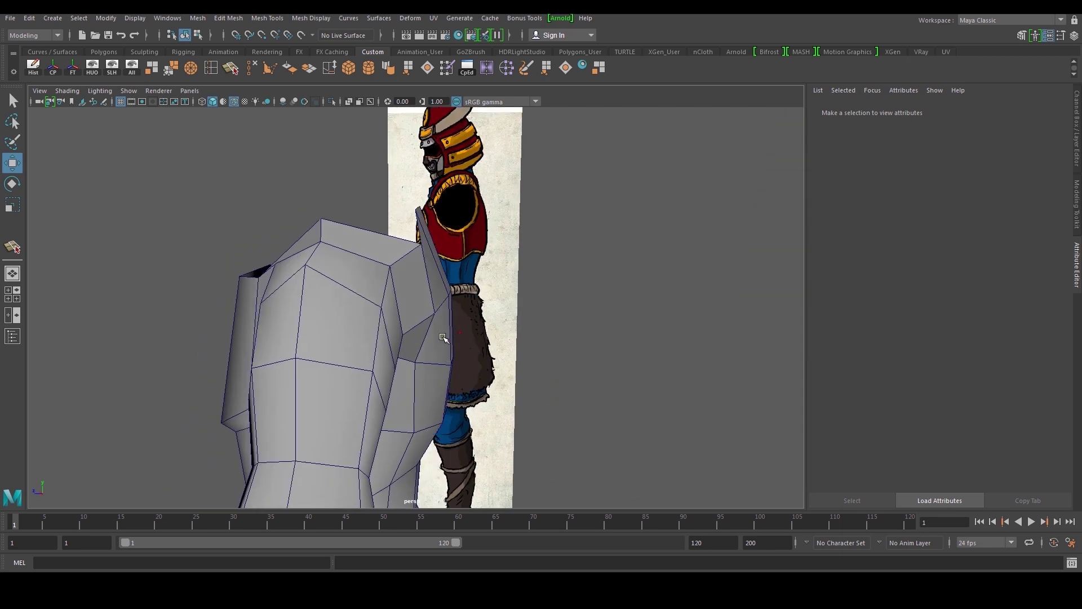
Reposition the vertices on the torso's side and back below the armpit to smooth the body's contour.
click(445, 337)
alt+middle_drag(446, 337, 417, 309)
right_drag(416, 310, 389, 304)
click(392, 300)
drag(346, 294, 354, 297)
drag(460, 221, 401, 258)
drag(419, 188, 419, 207)
drag(424, 369, 459, 382)
click(459, 382)
drag(390, 360, 383, 360)
alt+drag(448, 347, 265, 348)
alt+drag(420, 313, 439, 311)
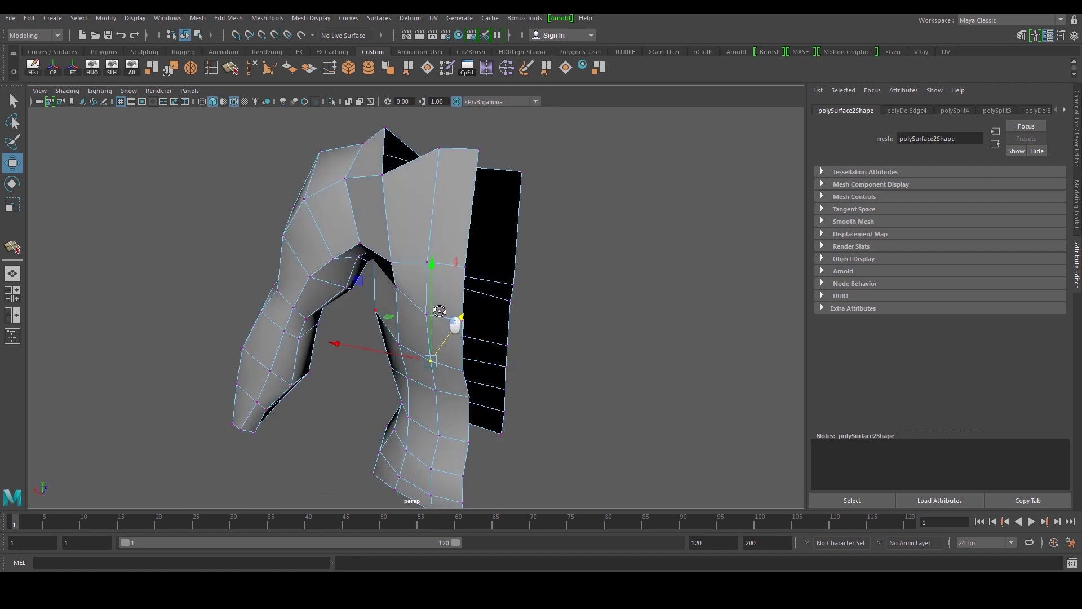
drag(327, 302, 334, 303)
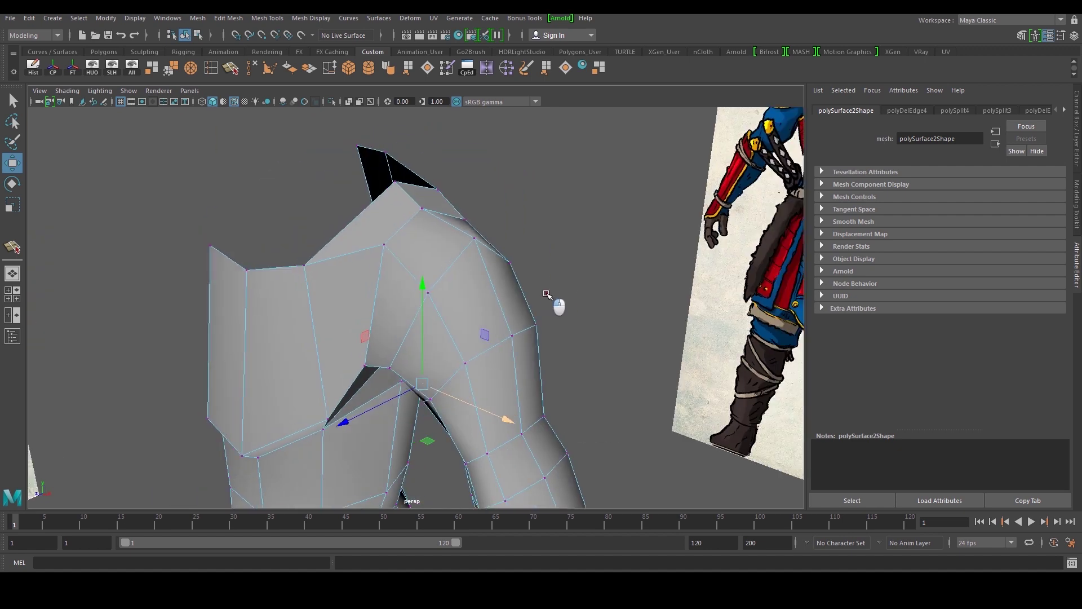
key(F8)
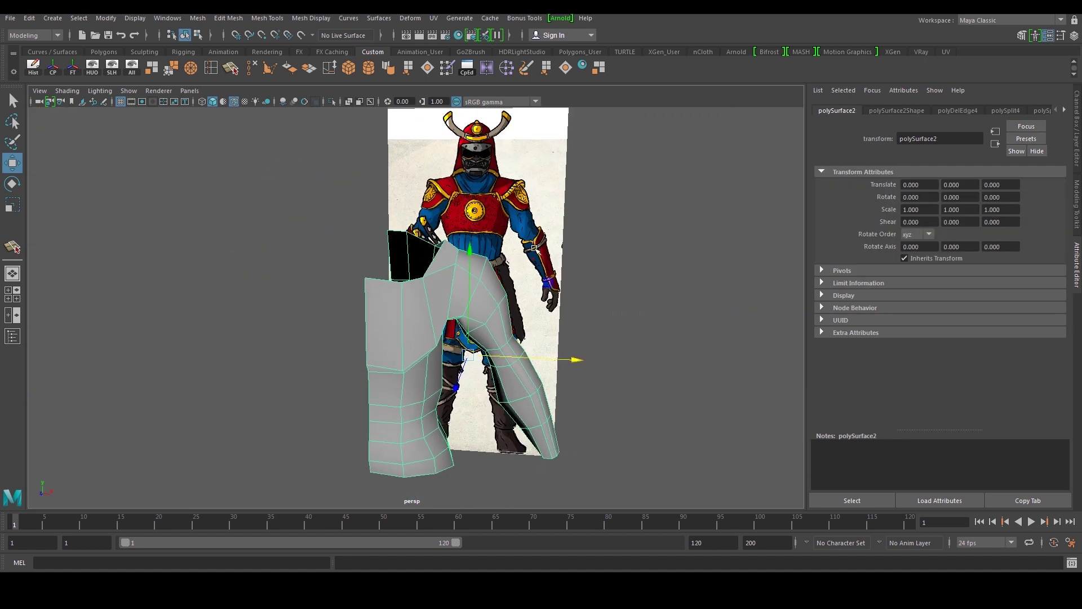
Turn off the wireframe overlay on the shaded model and soften the edges of the body mesh.
click(534, 248)
scroll(536, 293, down, 5)
alt+drag(536, 302, 540, 288)
click(597, 356)
scroll(596, 355, up, 3)
alt+drag(595, 356, 512, 347)
scroll(508, 353, up, 2)
click(233, 104)
alt+drag(339, 250, 369, 259)
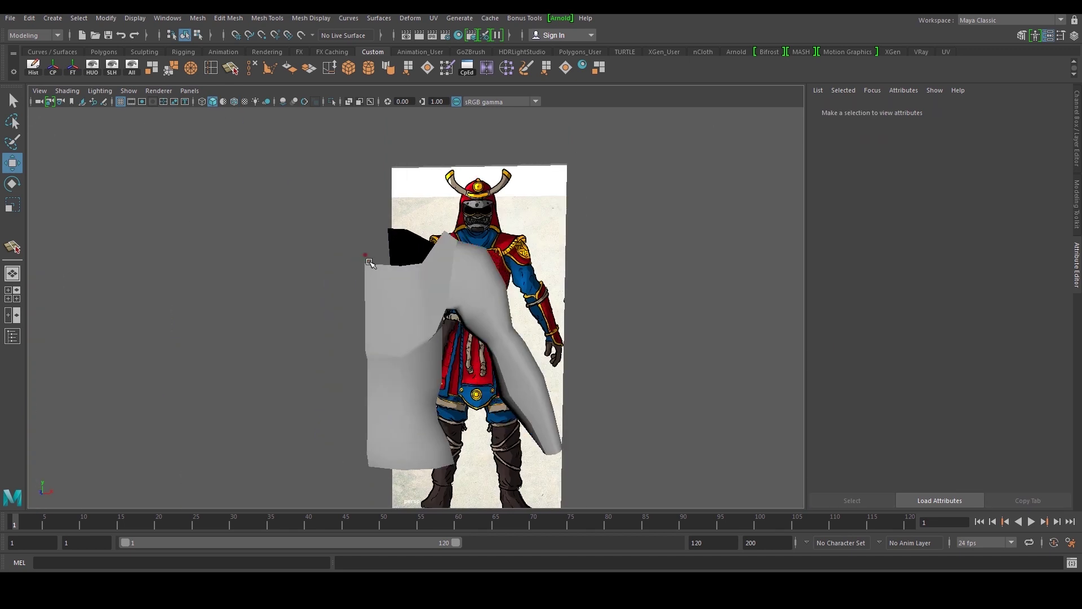
click(421, 301)
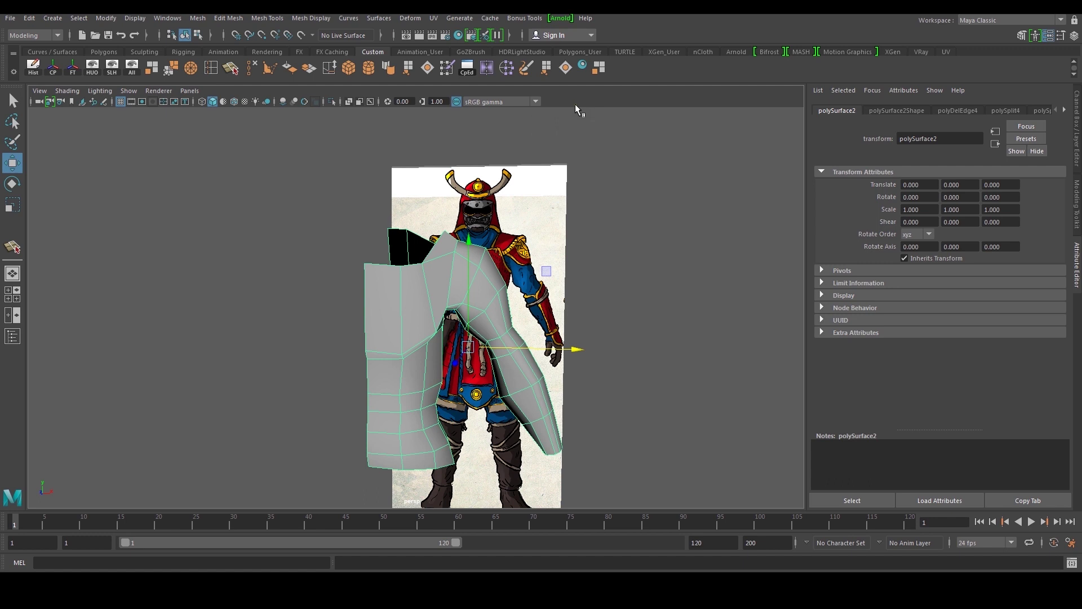
click(400, 73)
click(307, 196)
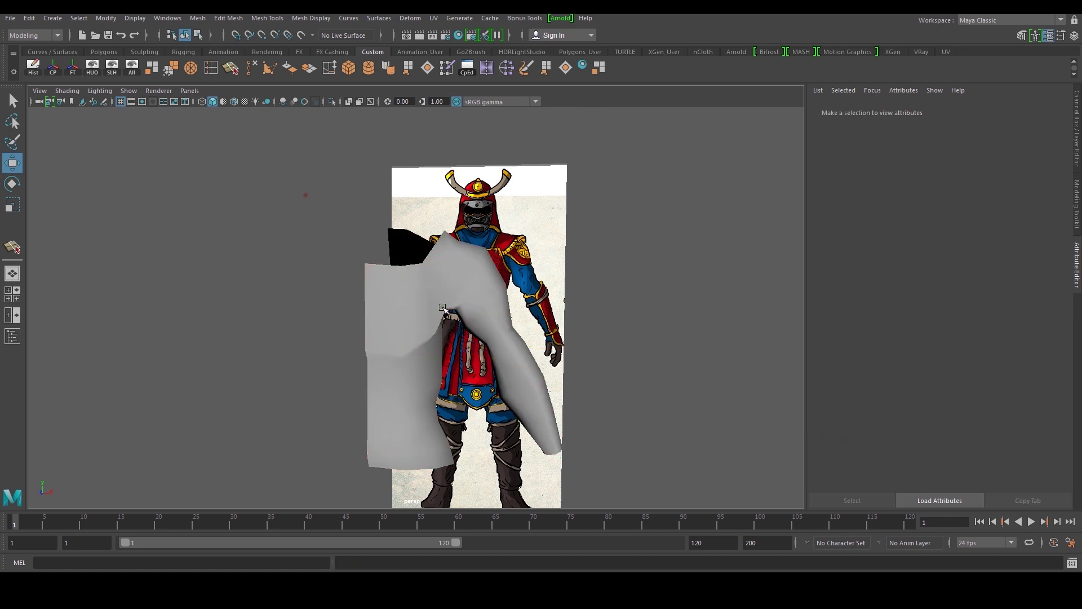
Preview the body mesh in smooth display, inspect its overall shape, and return to the unsmoothed display.
click(427, 301)
key(3)
click(263, 214)
scroll(428, 253, down, 3)
alt+drag(476, 277, 493, 327)
scroll(371, 305, up, 3)
click(398, 291)
key(1)
Move the outer and inner elbow vertices in the front view to follow the reference arm.
right_drag(492, 273, 440, 275)
alt+middle_drag(480, 282, 362, 239)
alt+drag(362, 238, 364, 451)
key(space)
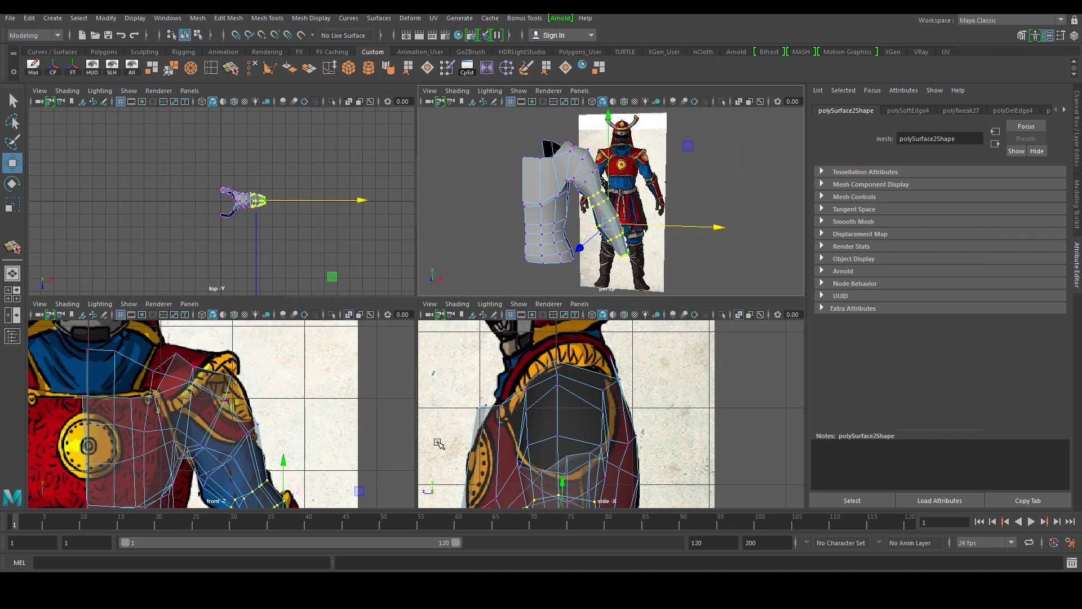
key(space)
scroll(300, 413, up, 1)
drag(364, 322, 447, 288)
drag(385, 346, 396, 389)
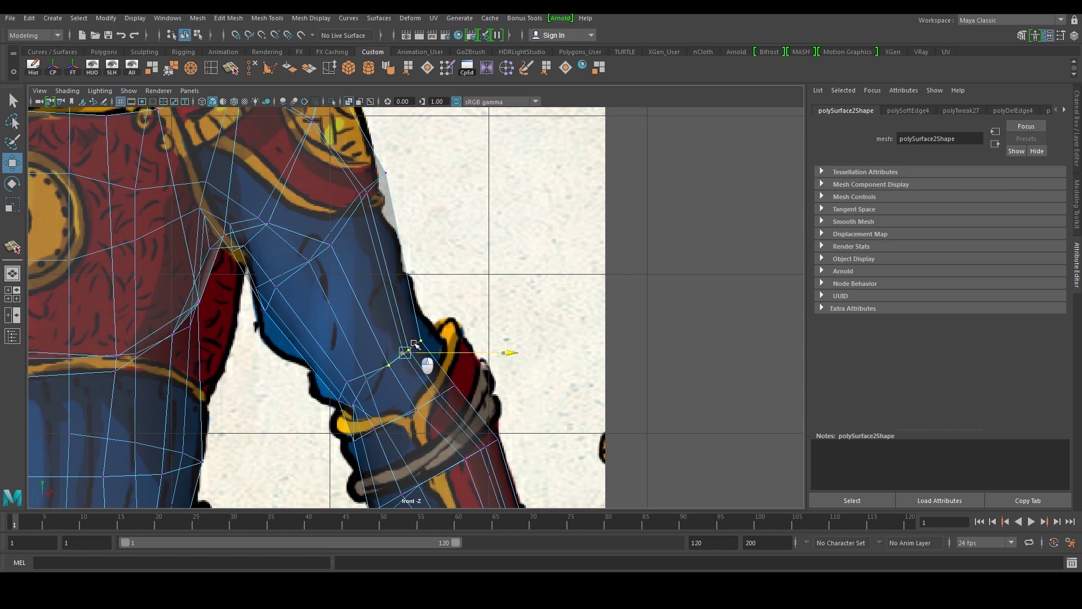
mouse_move(420, 341)
mouse_down()
mouse_move(427, 328)
mouse_move(422, 339)
mouse_move(412, 324)
mouse_up()
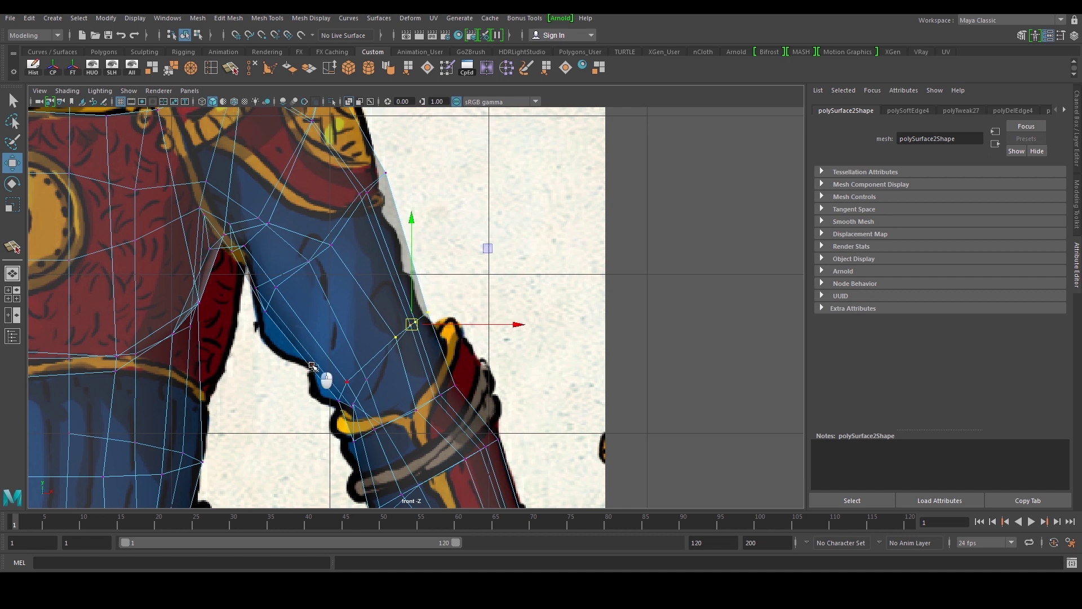
drag(375, 414, 350, 397)
alt+middle_drag(354, 405, 346, 340)
Rotate and reposition the elbow edge loop to match the angle of the reference arm.
drag(333, 387, 463, 315)
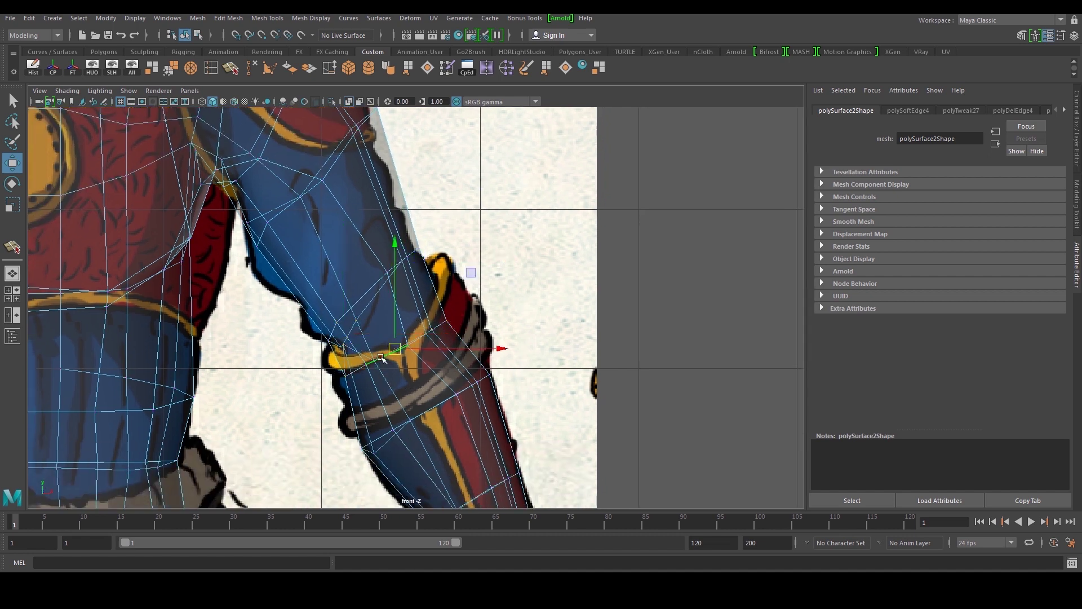
key(e)
drag(458, 270, 428, 263)
key(w)
drag(398, 345, 400, 352)
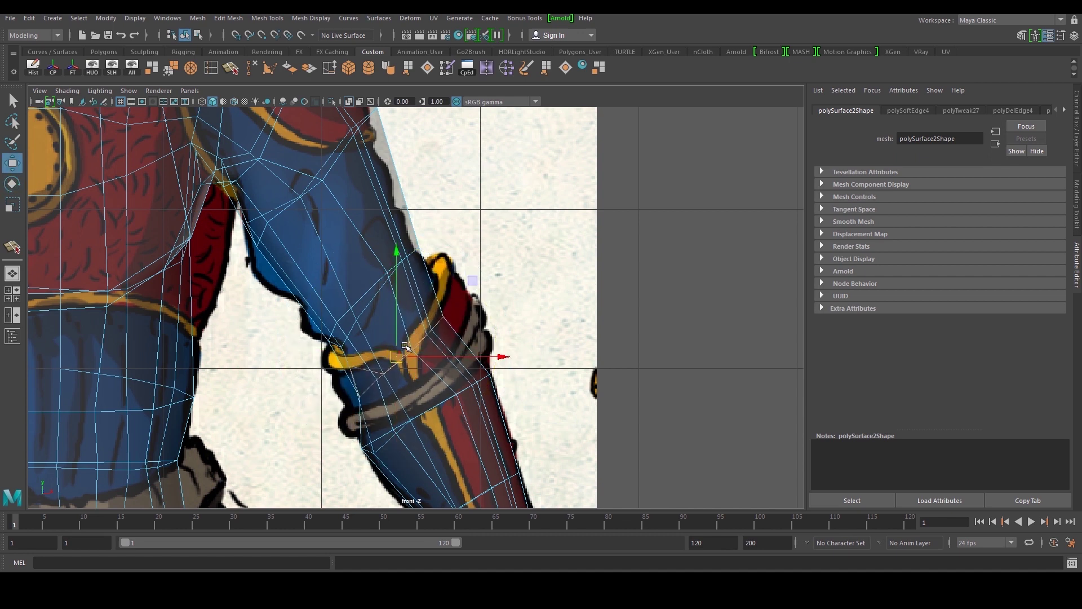
key(e)
drag(463, 278, 470, 283)
key(w)
Rotate the edge loop just above the elbow and lower it slightly toward the elbow.
click(374, 280)
key(e)
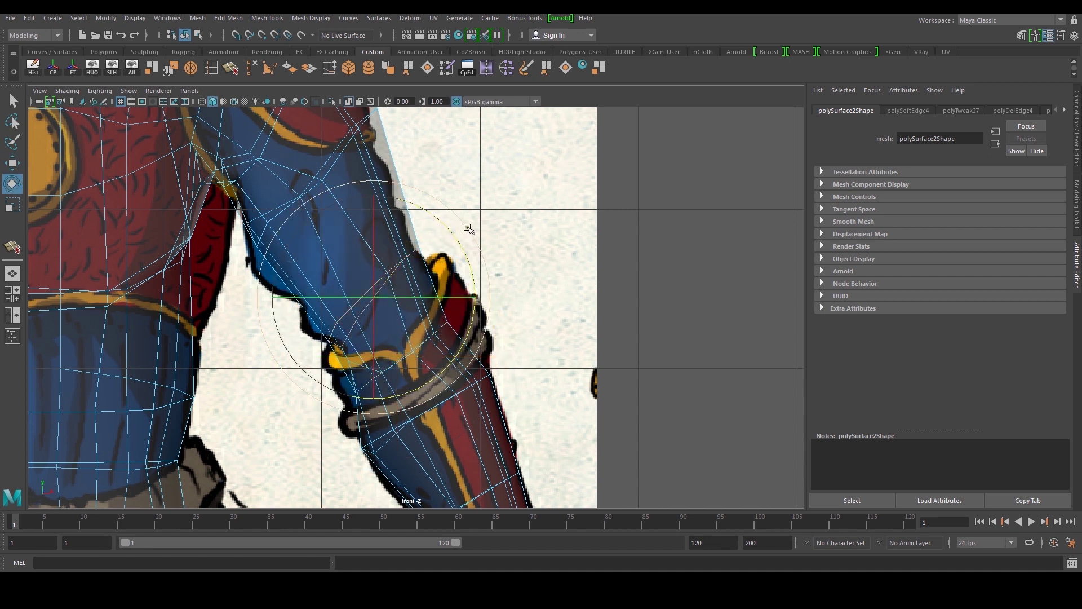
drag(450, 227, 456, 237)
key(w)
drag(373, 293, 373, 305)
key(r)
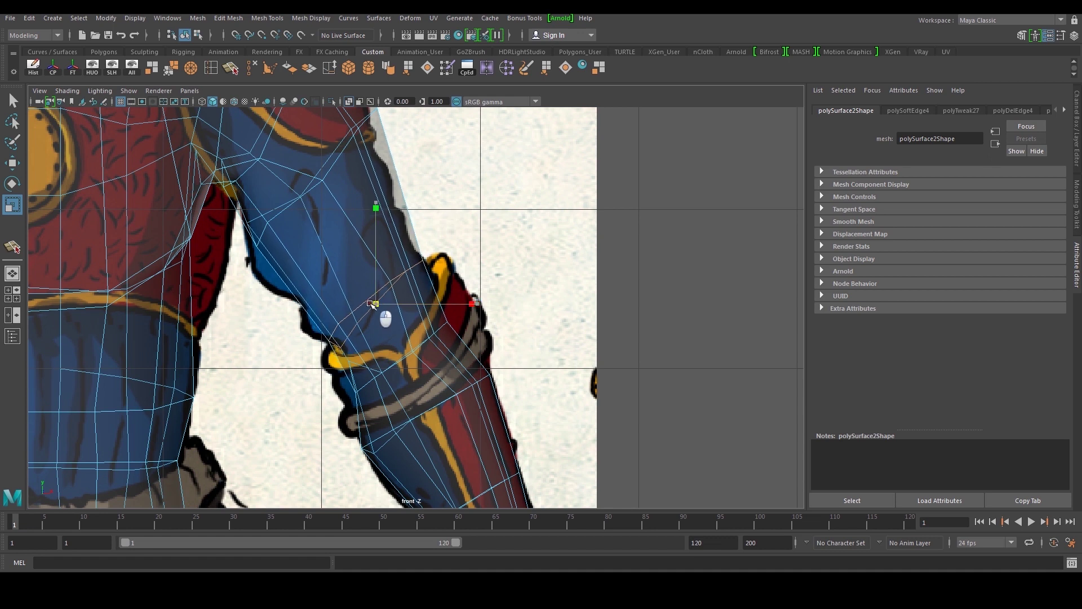
Move the inner upper-arm vertex to the reference's sleeve outline in the front view.
alt+middle_drag(372, 304, 374, 316)
click(255, 247)
key(w)
drag(259, 248, 288, 226)
drag(265, 246, 262, 258)
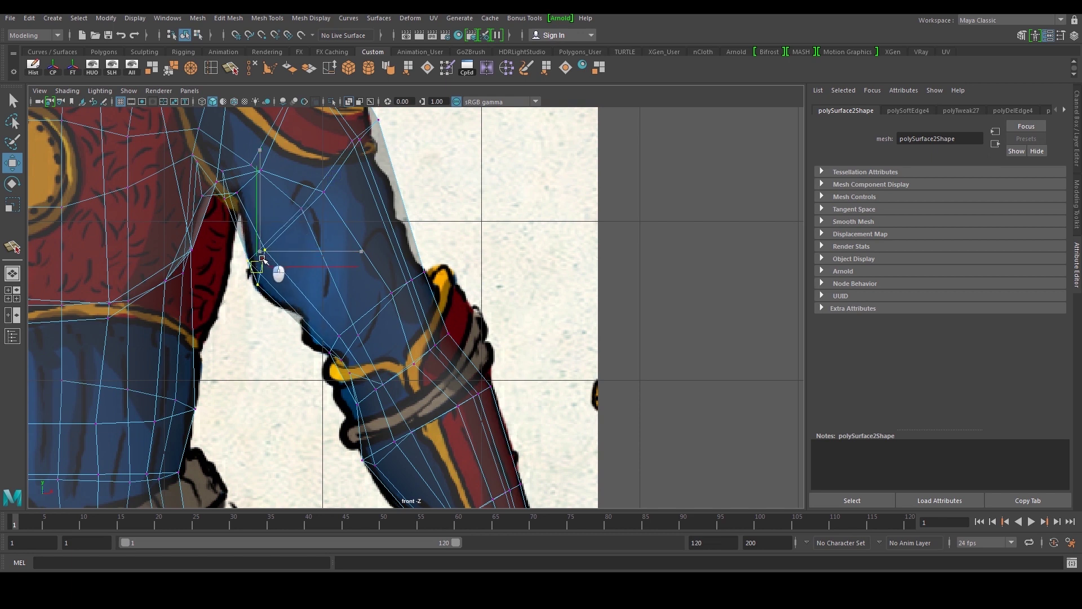
Adjust the inner forearm vertex and the wrist vertex ring to match the reference forearm.
alt+middle_drag(416, 428, 360, 281)
click(383, 390)
drag(393, 385, 390, 388)
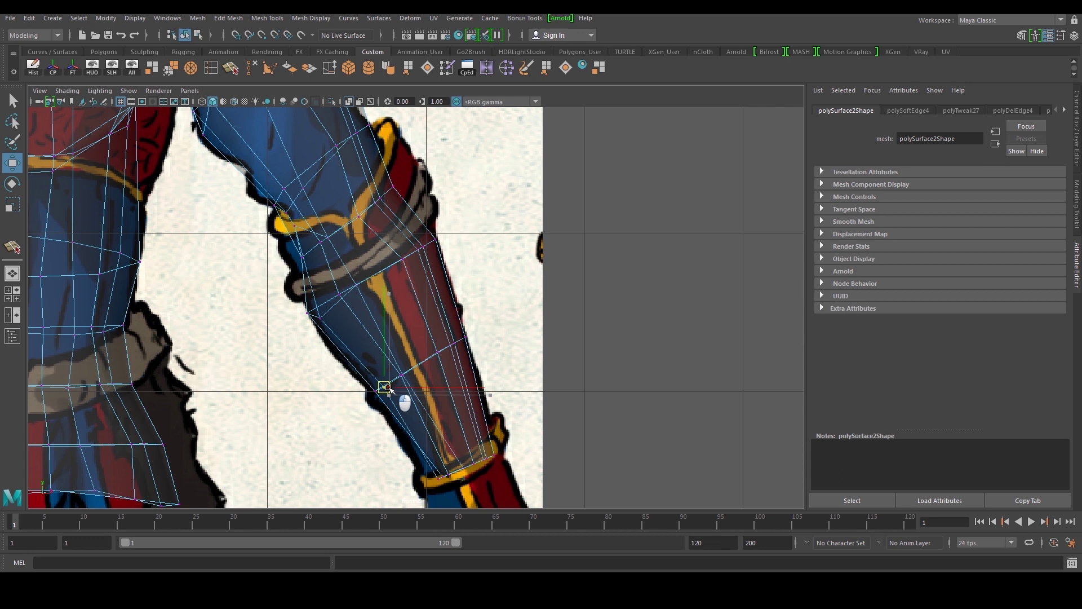
alt+middle_drag(389, 388, 350, 330)
drag(367, 435, 503, 374)
drag(414, 416, 411, 419)
alt+middle_drag(413, 376, 411, 384)
scroll(411, 383, down, 5)
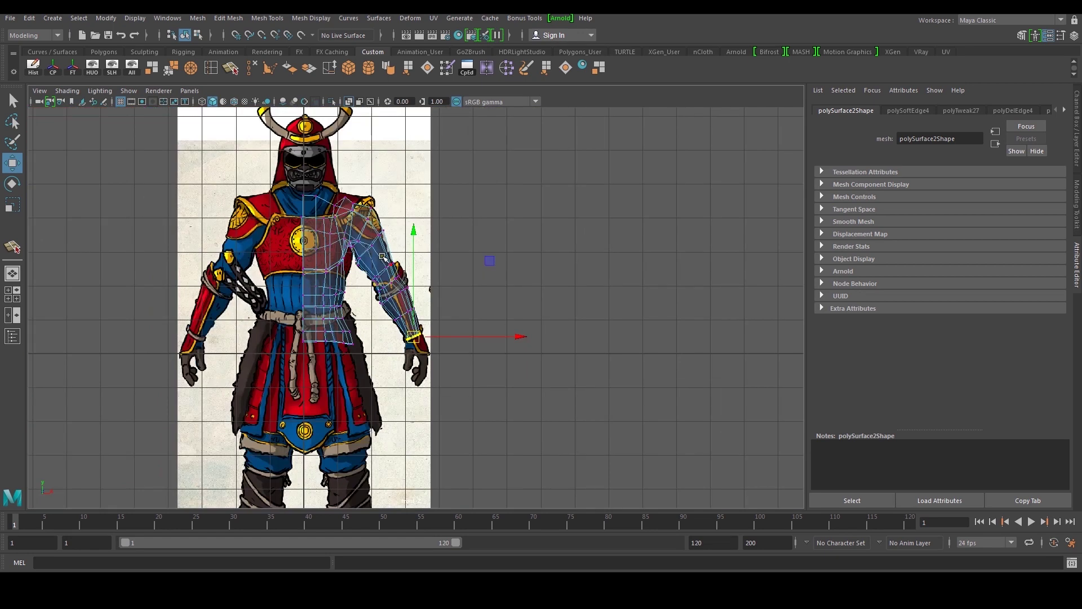
Select all vertices from the elbow to the wrist and move their pivot to the inner elbow in the perspective view.
drag(393, 291, 488, 400)
scroll(457, 348, up, 3)
key(space)
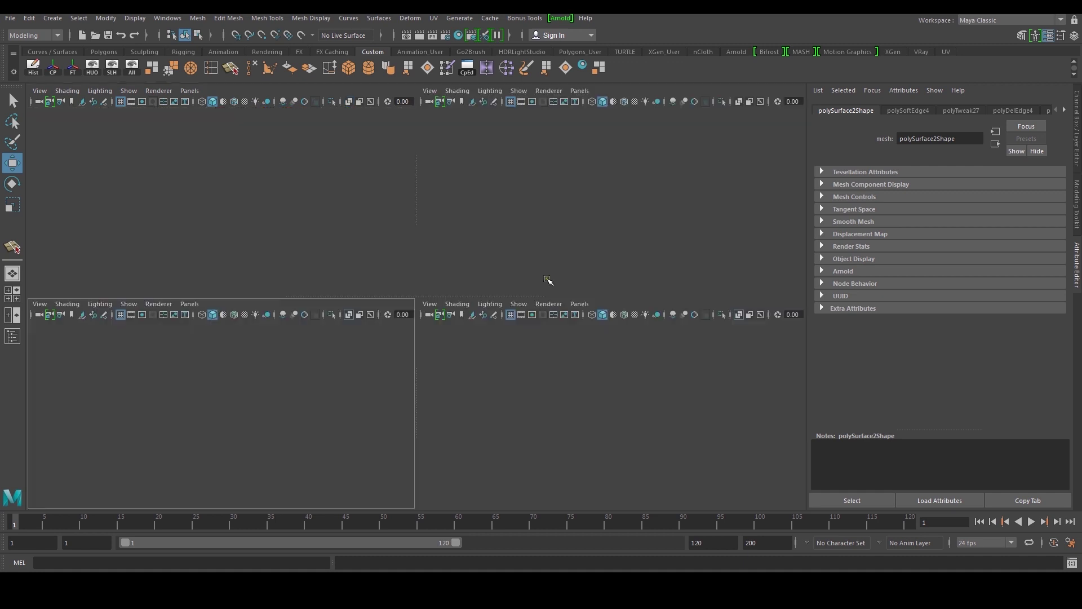
key(space)
key(space)
alt+drag(592, 270, 561, 240)
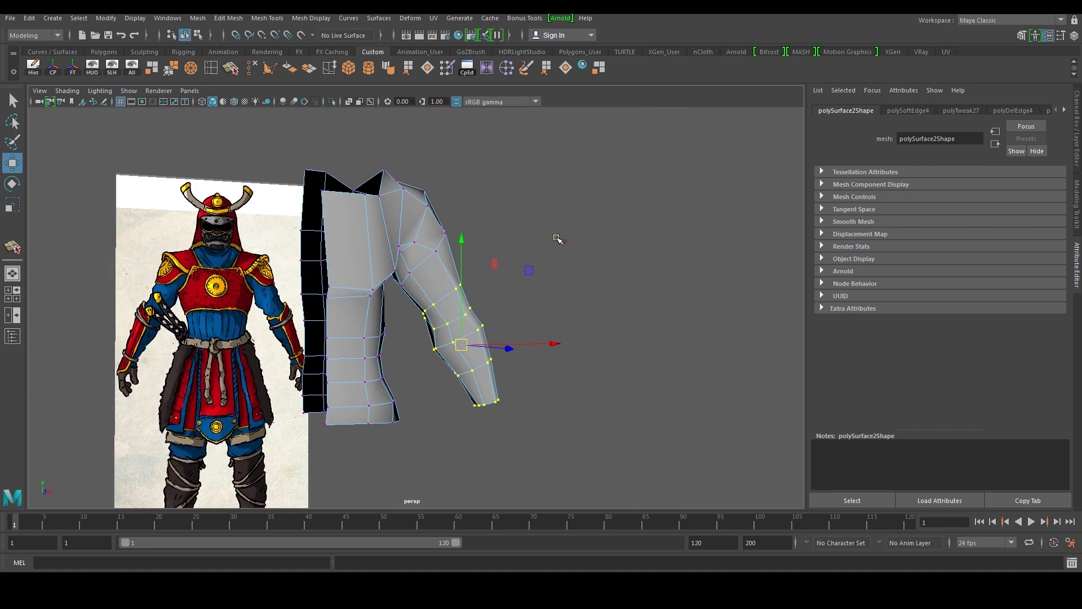
key(d)
drag(470, 349, 414, 311)
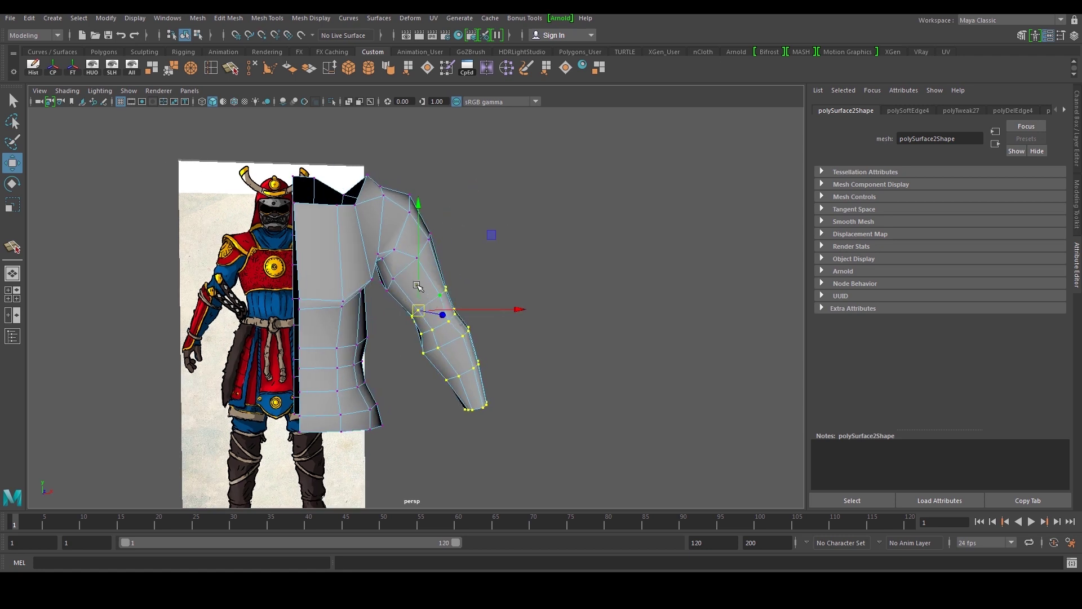
Move the forearm selection's pivot to the middle of the elbow and rotate the forearm forward to bend the arm.
key(d)
drag(419, 311, 440, 294)
key(e)
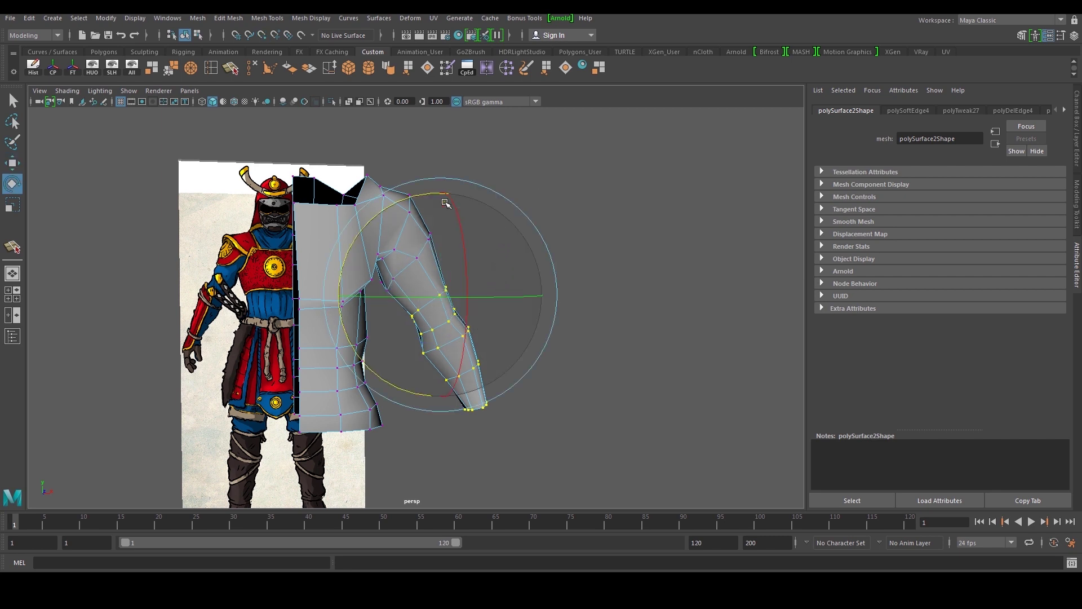
drag(430, 197, 479, 227)
key(ctrl+z)
key(ctrl+y)
drag(386, 245, 389, 239)
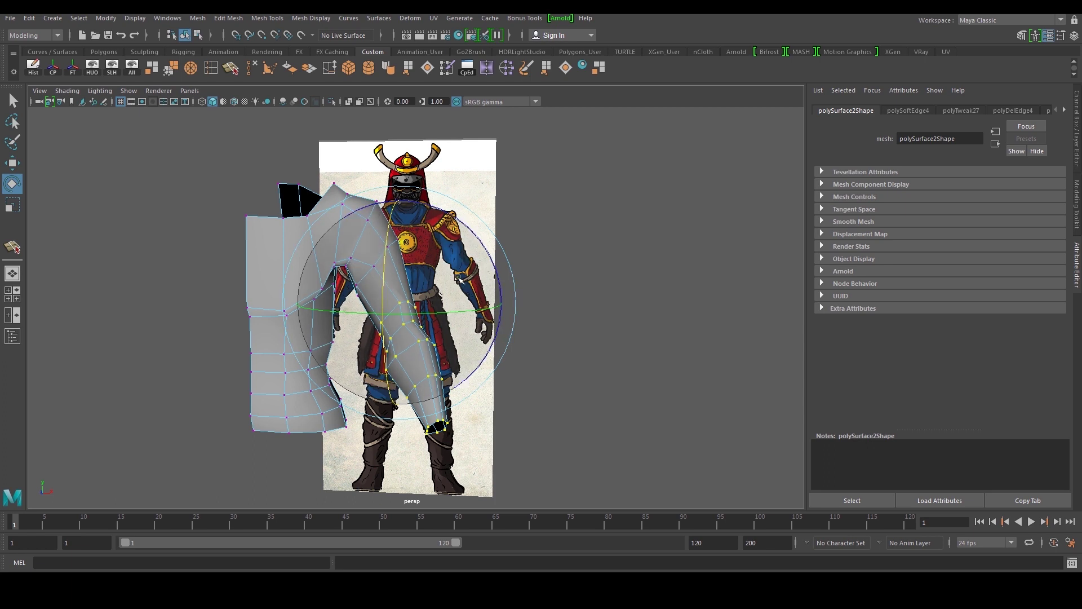
alt+drag(475, 280, 534, 309)
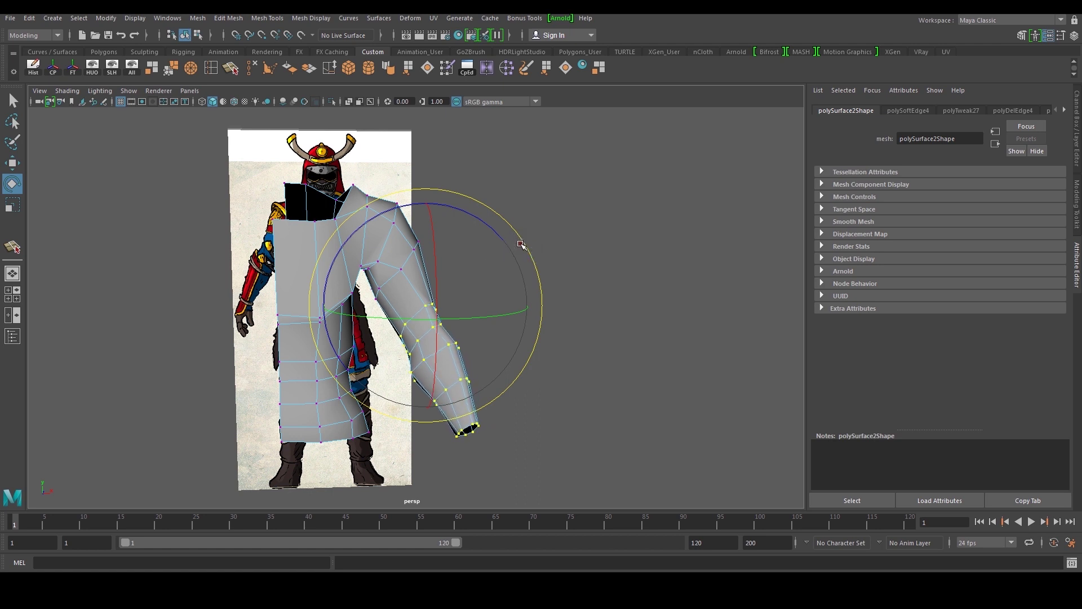
click(563, 265)
alt+drag(564, 265, 484, 195)
alt+drag(560, 231, 394, 261)
click(394, 261)
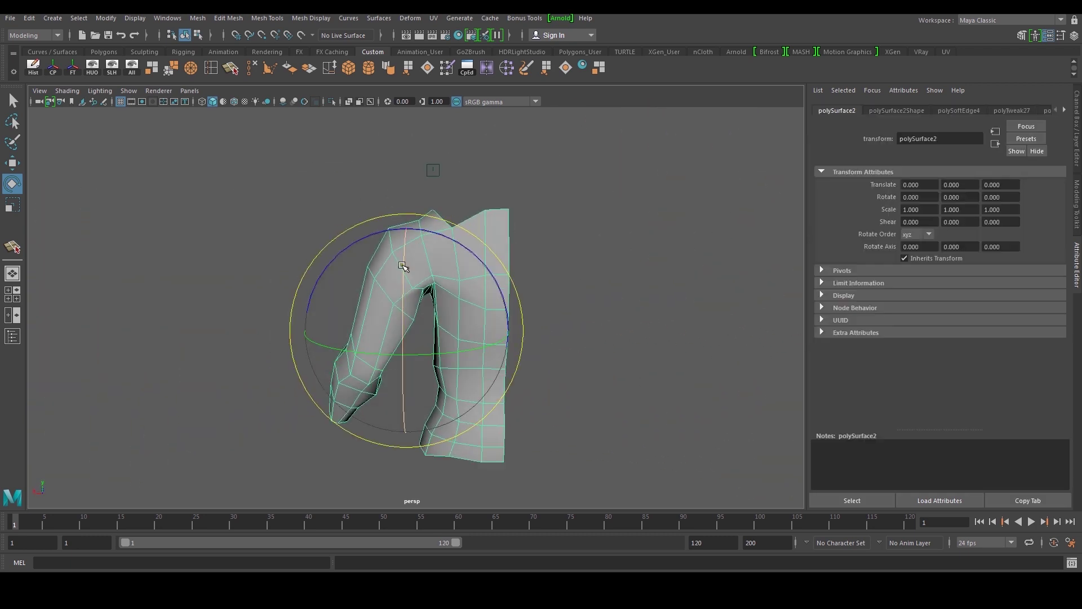
Select all the arm's vertices from the shoulder to the wrist and check the selection in the front view.
key(w)
right_drag(398, 273, 361, 276)
alt+right_drag(363, 278, 295, 401)
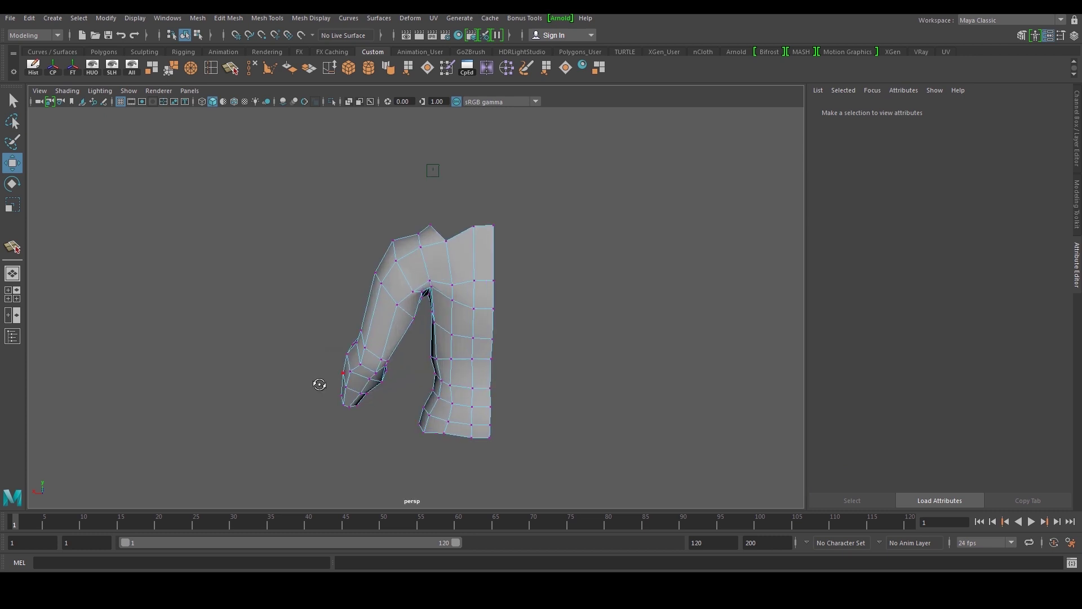
drag(266, 442, 626, 251)
key(space)
key(space)
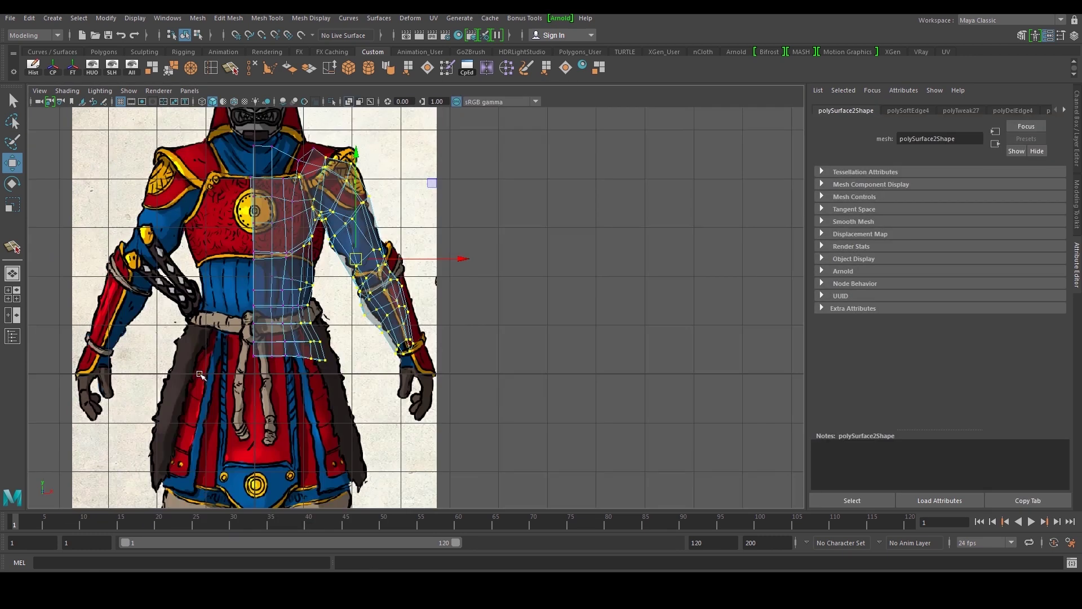
alt+middle_drag(200, 375, 208, 436)
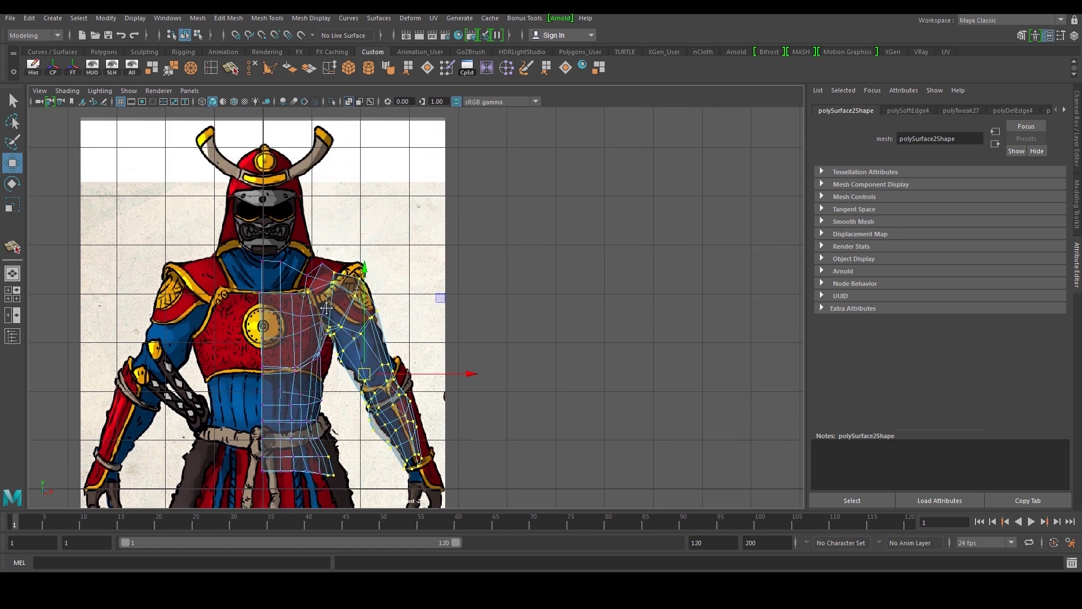
scroll(326, 303, up, 2)
key(space)
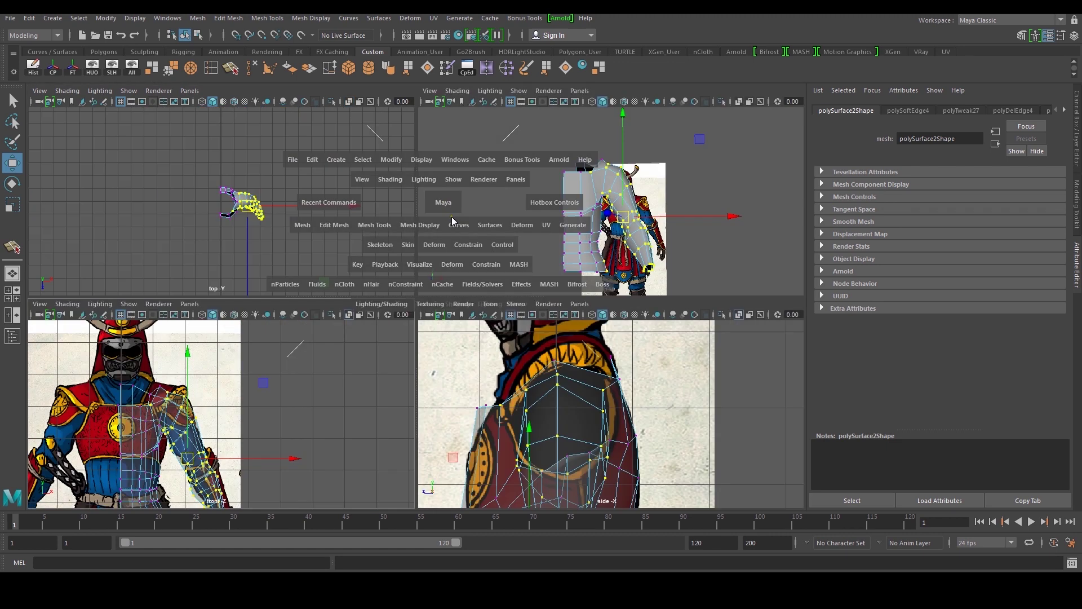
Place the selected vertices' pivot at the shoulder and try rotating the whole arm around it.
key(space)
alt+drag(468, 248, 181, 256)
alt+drag(385, 275, 388, 257)
scroll(388, 257, up, 3)
alt+drag(442, 281, 421, 309)
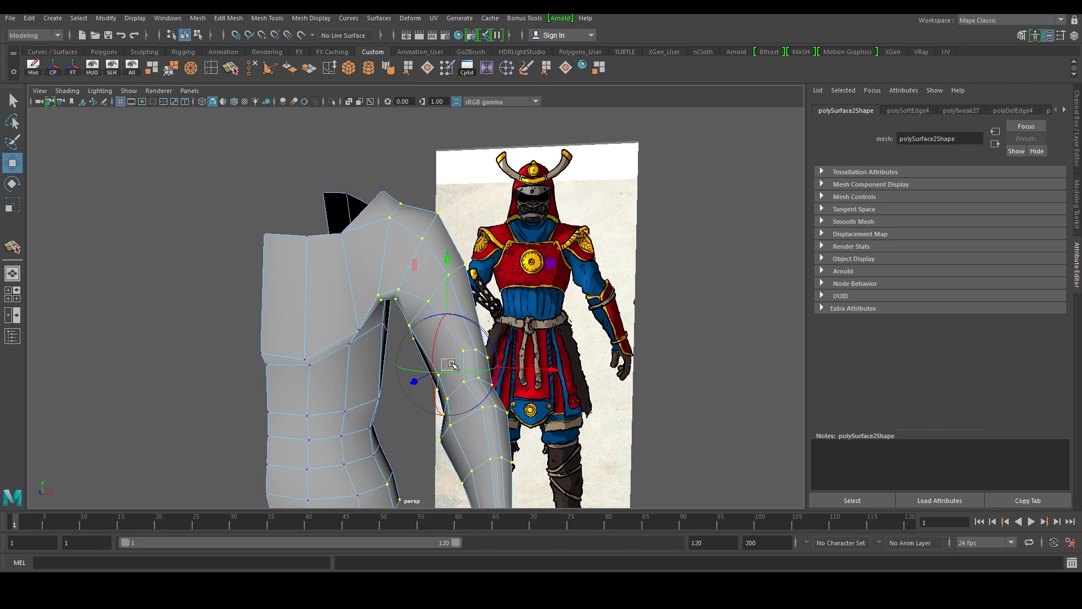
scroll(394, 226, down, 4)
alt+drag(442, 255, 472, 268)
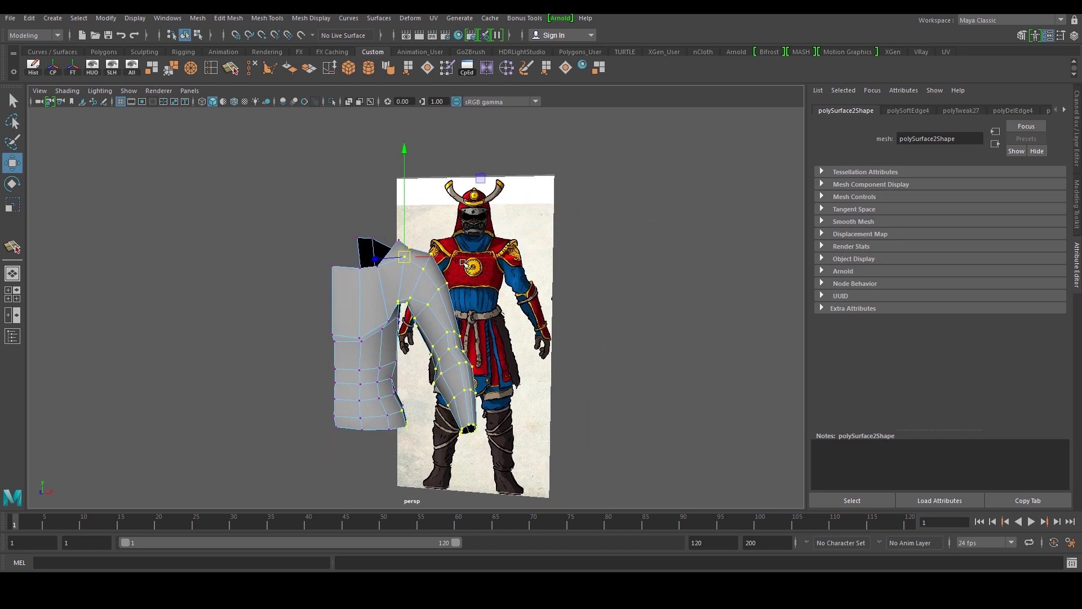
key(e)
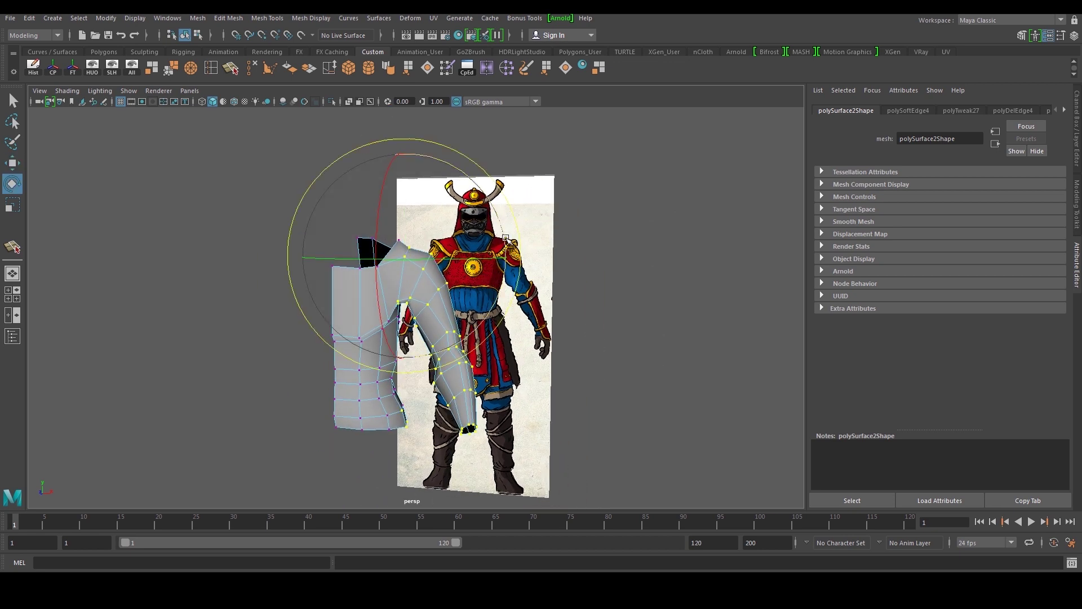
drag(506, 238, 513, 241)
key(ctrl+z)
Deselect the stray vertices at the torso's hem, snap the pivot to the shoulder and rotate the whole arm outward.
ctrl+drag(386, 451, 422, 386)
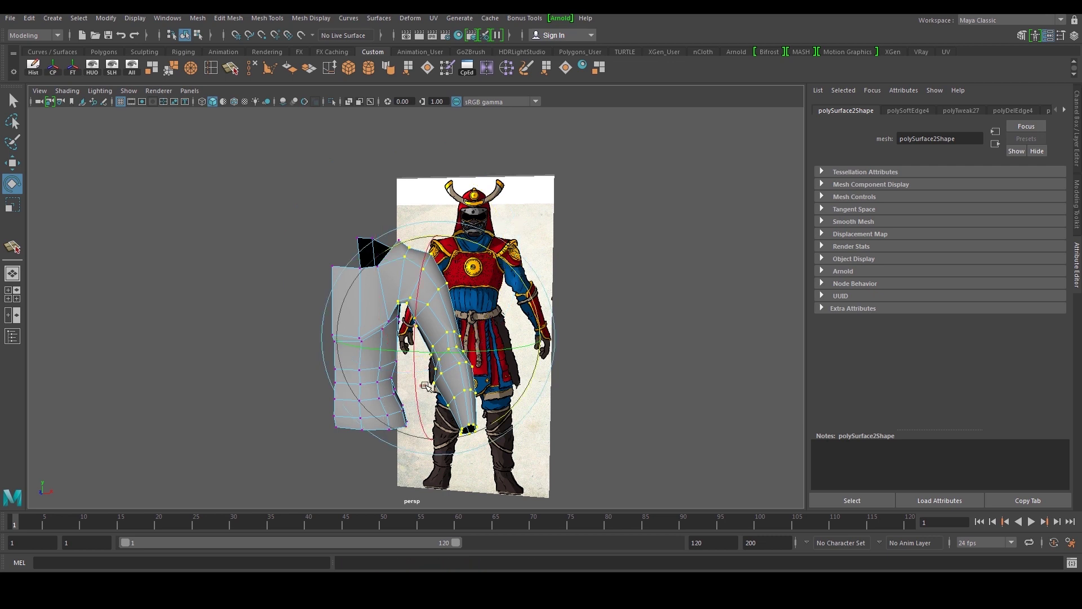
scroll(492, 287, up, 3)
key(d)
key(v)
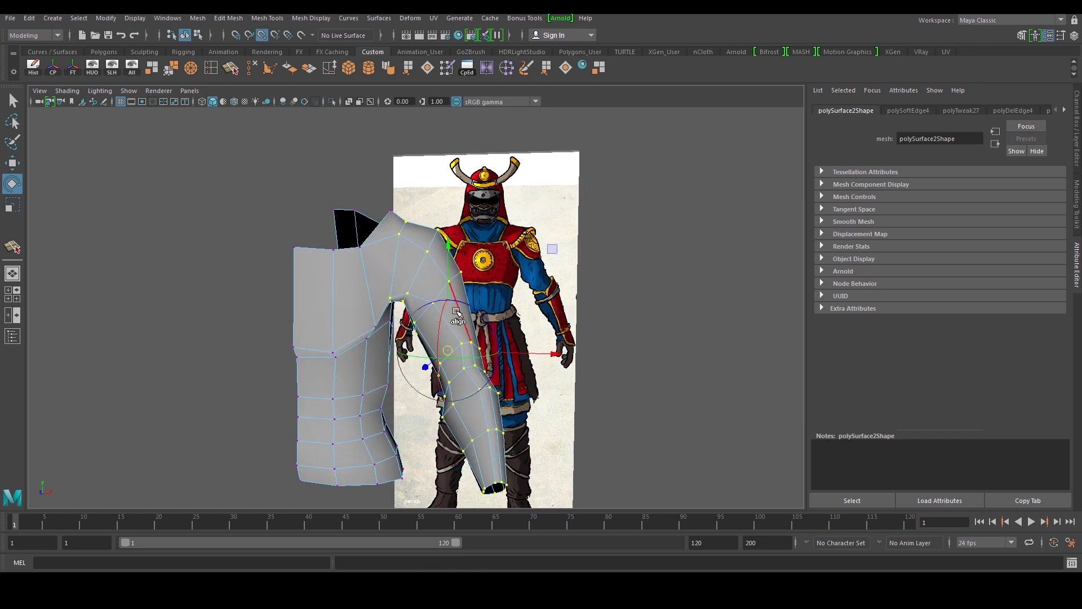
drag(495, 214, 480, 274)
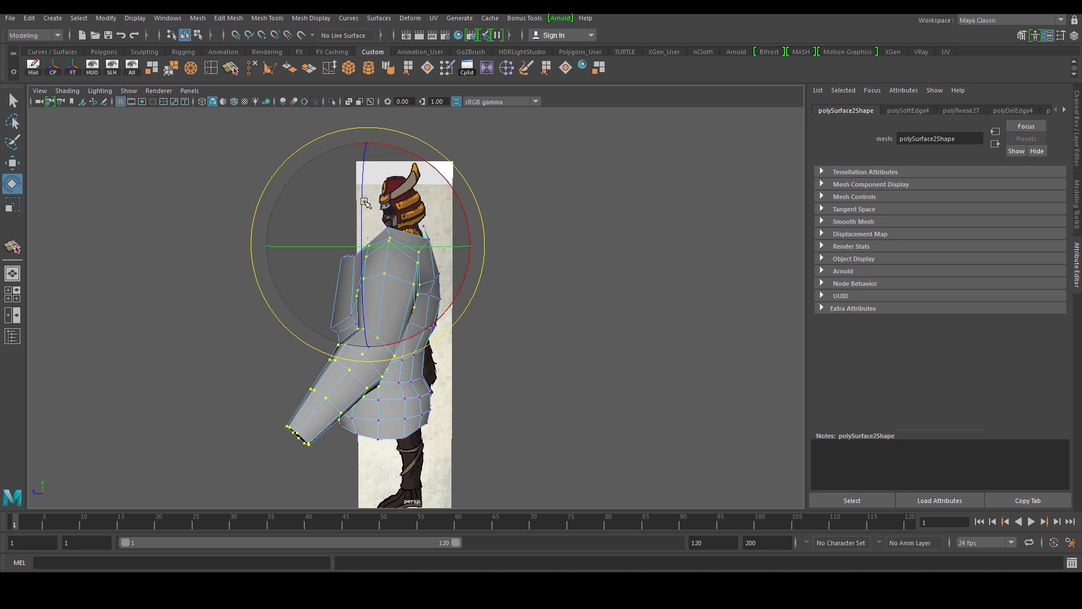
Return to object mode and examine the arm's pose and shoulder shape from several angles against the references.
alt+drag(430, 175, 514, 203)
click(607, 217)
right_drag(538, 225, 567, 198)
click(590, 199)
scroll(583, 250, down, 3)
alt+drag(583, 250, 473, 290)
scroll(507, 281, up, 3)
click(477, 286)
click(522, 288)
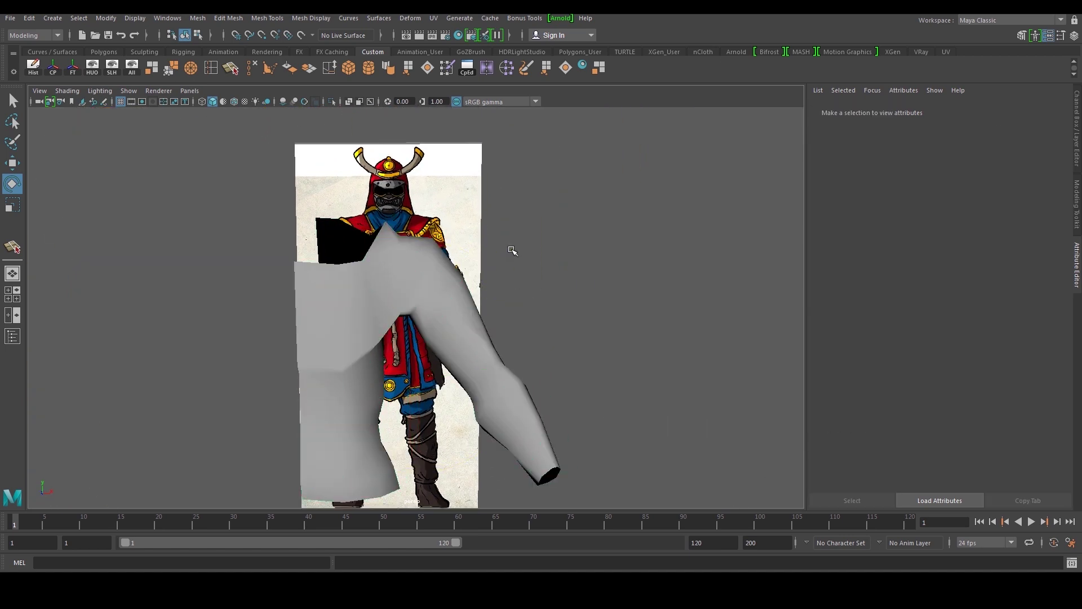
click(454, 282)
scroll(401, 231, up, 3)
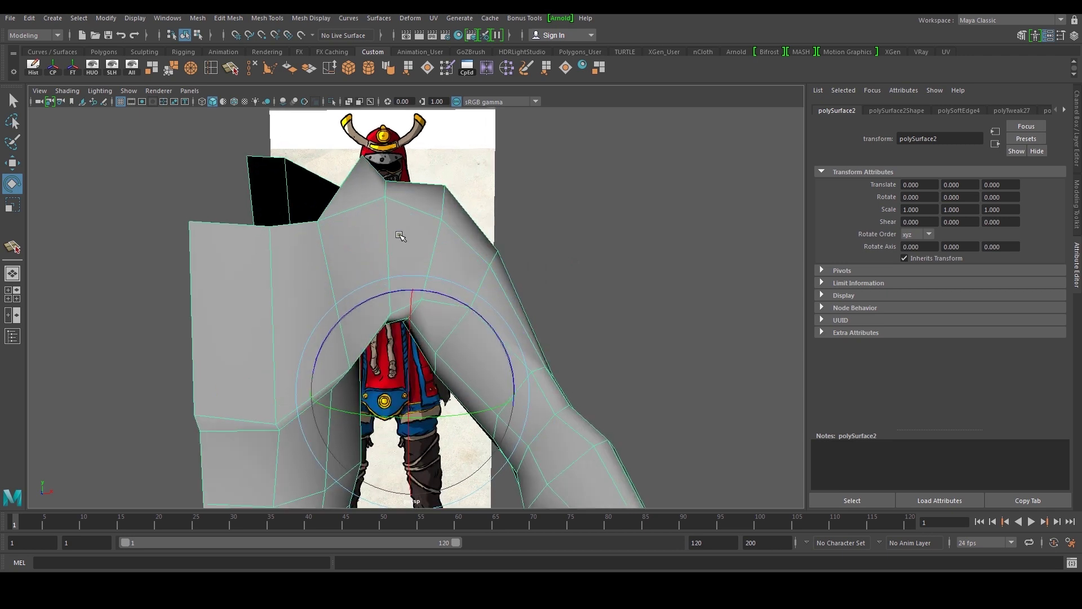
scroll(401, 231, down, 2)
scroll(463, 304, up, 1)
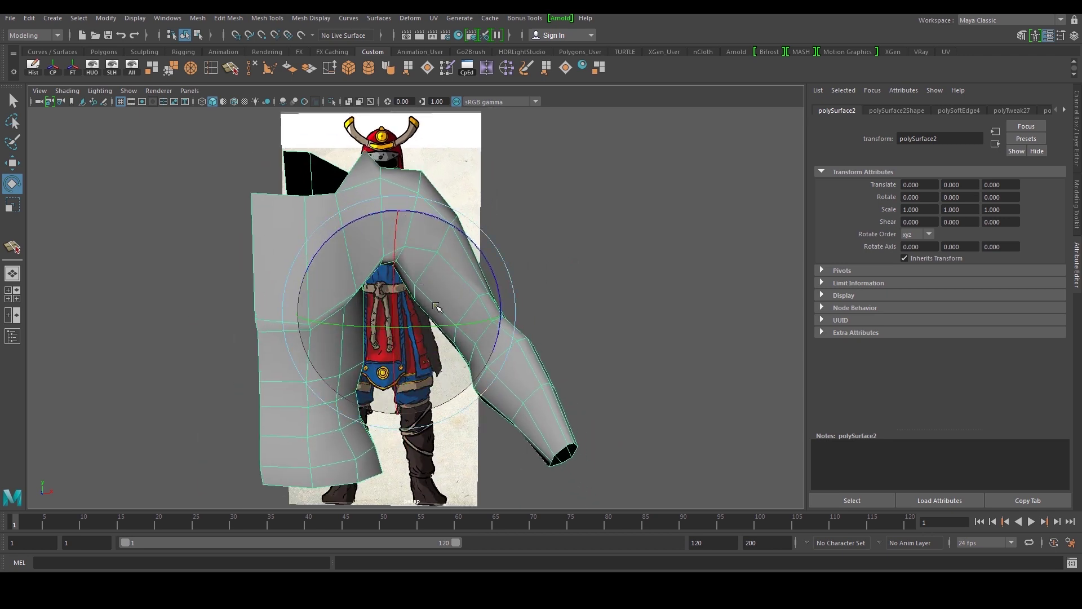
alt+drag(431, 225, 330, 250)
click(295, 251)
click(345, 293)
click(248, 247)
alt+drag(249, 247, 443, 254)
click(468, 267)
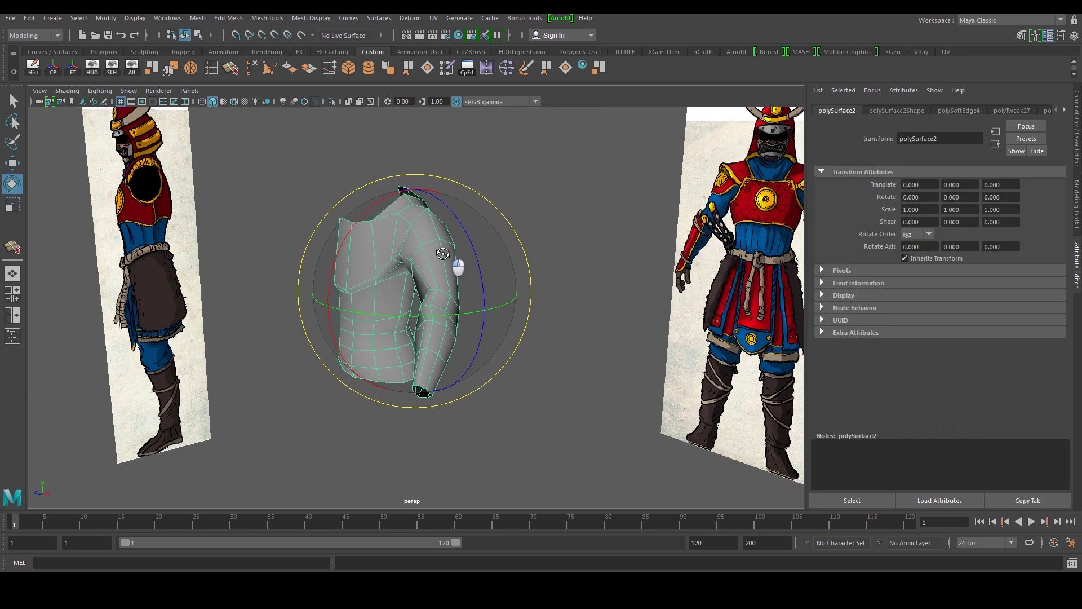